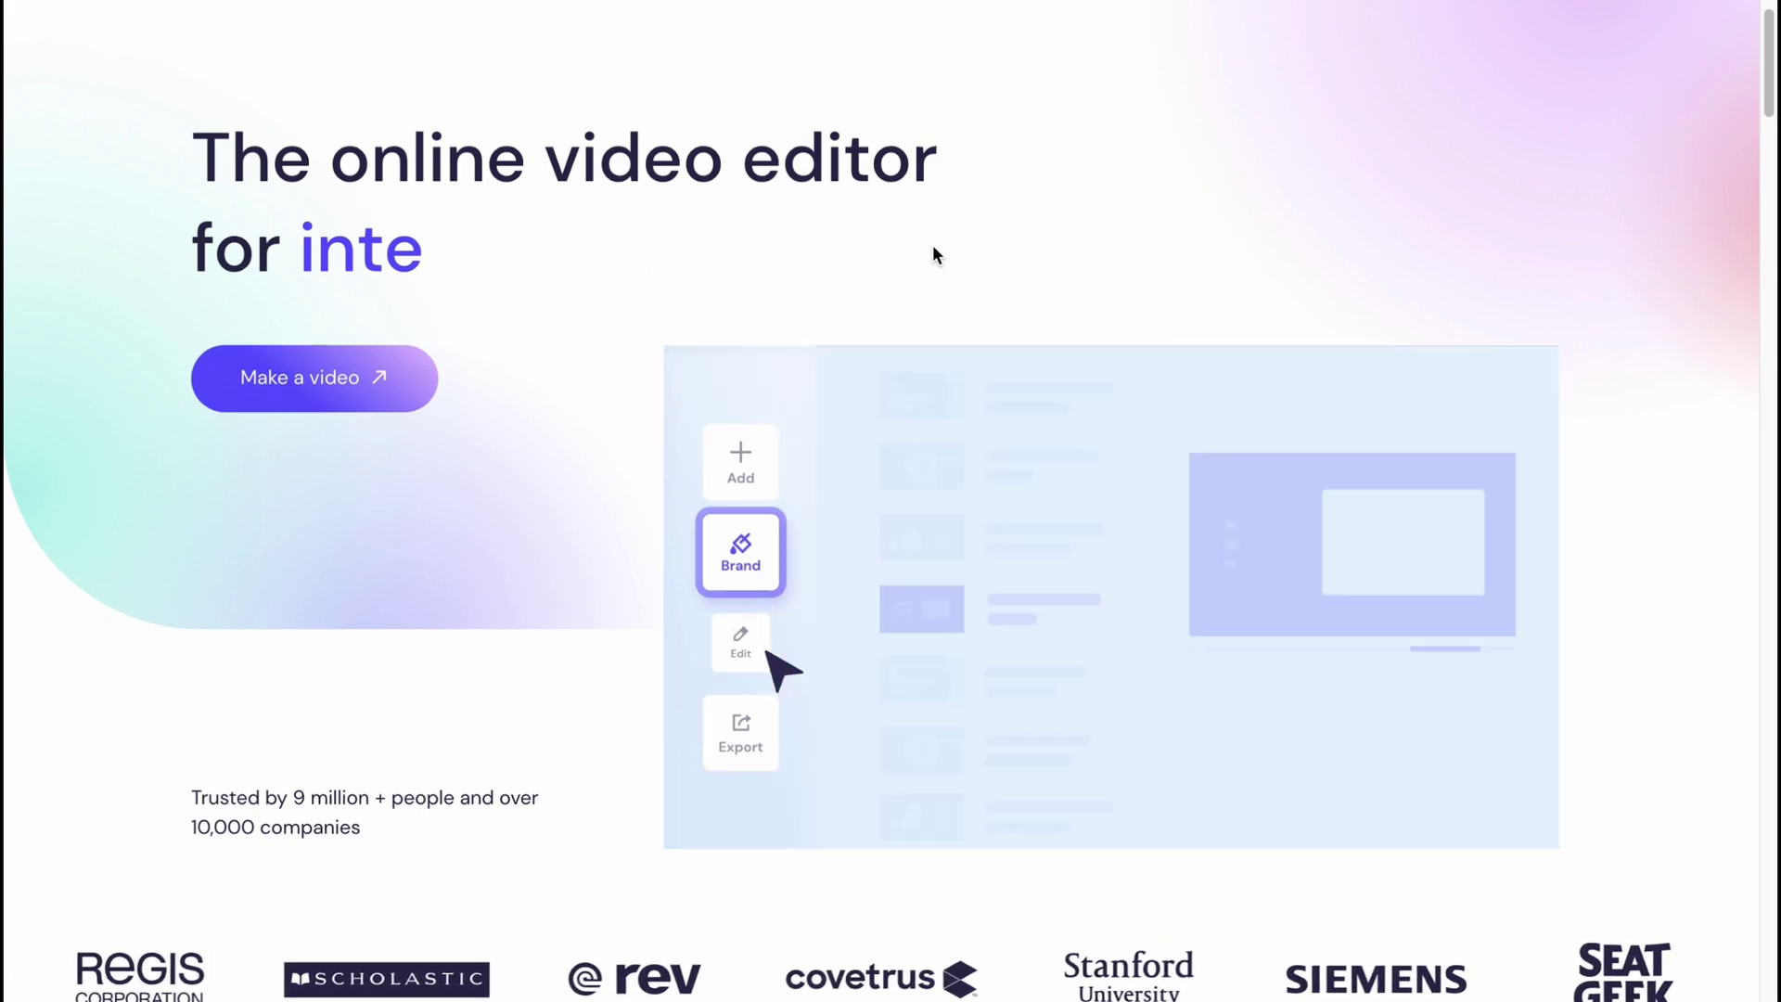
Log in to the Biteable account from the website's home page
scroll(932, 243, up, 2)
scroll(933, 246, up, 1)
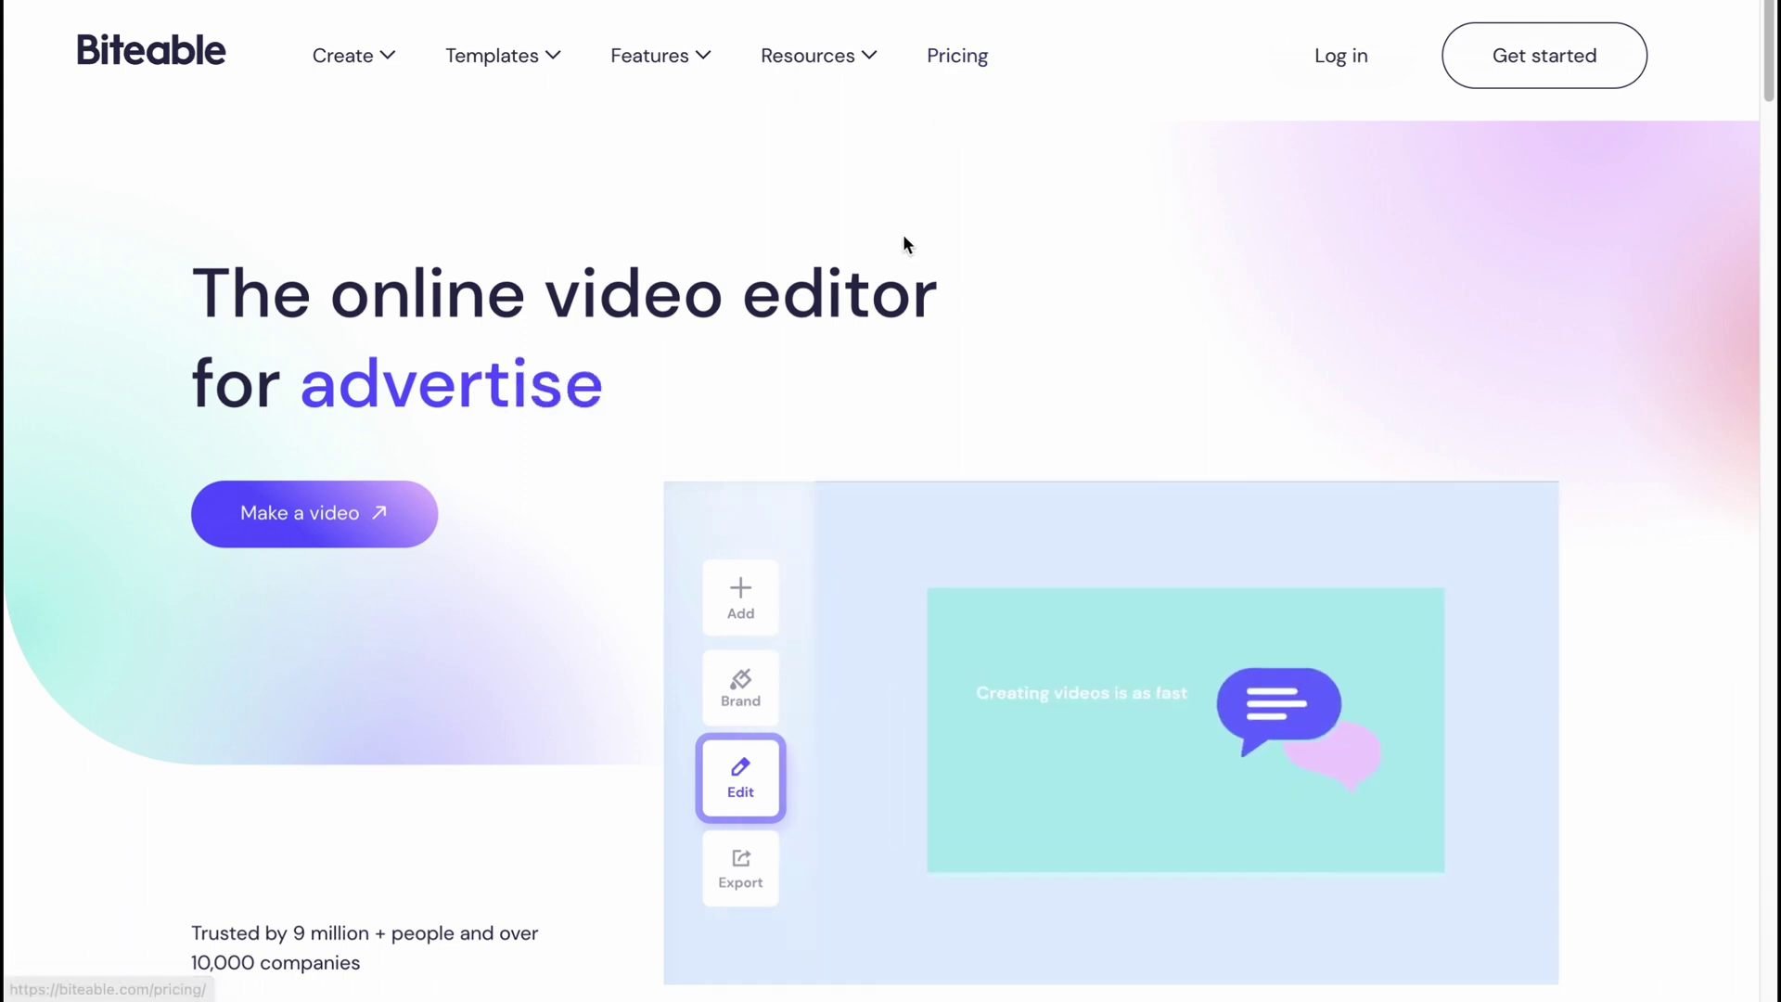
scroll(879, 263, down, 1)
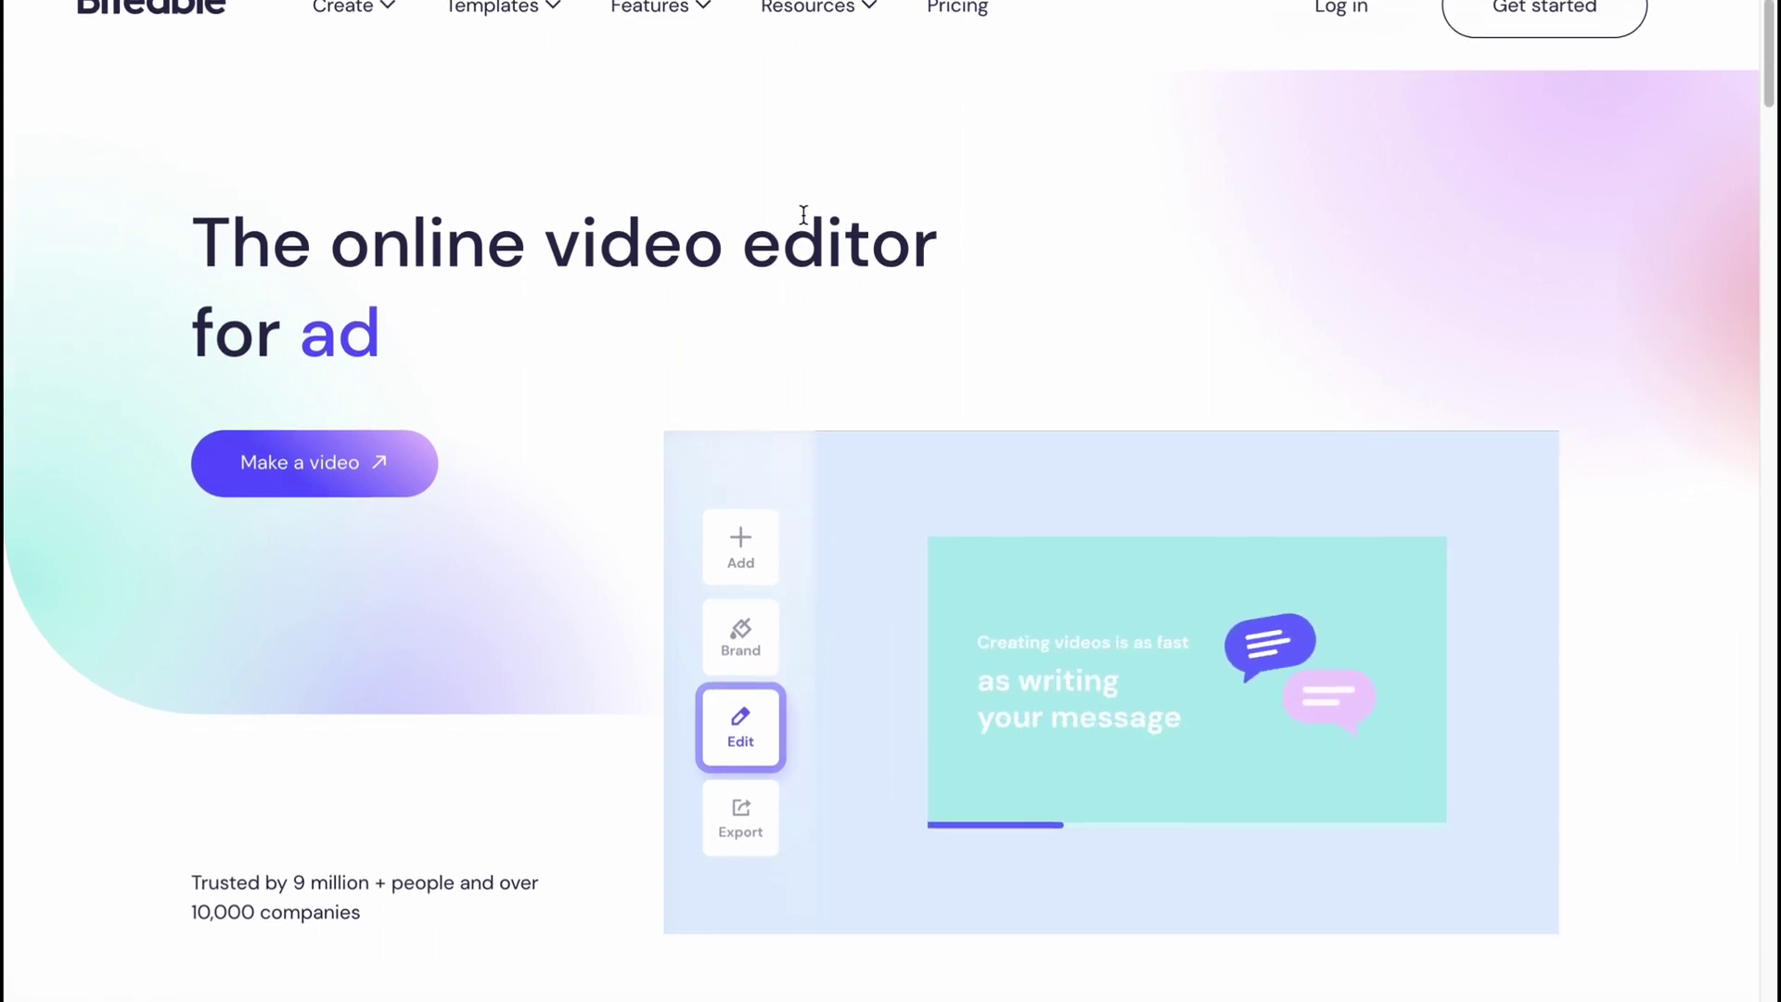
scroll(805, 227, up, 1)
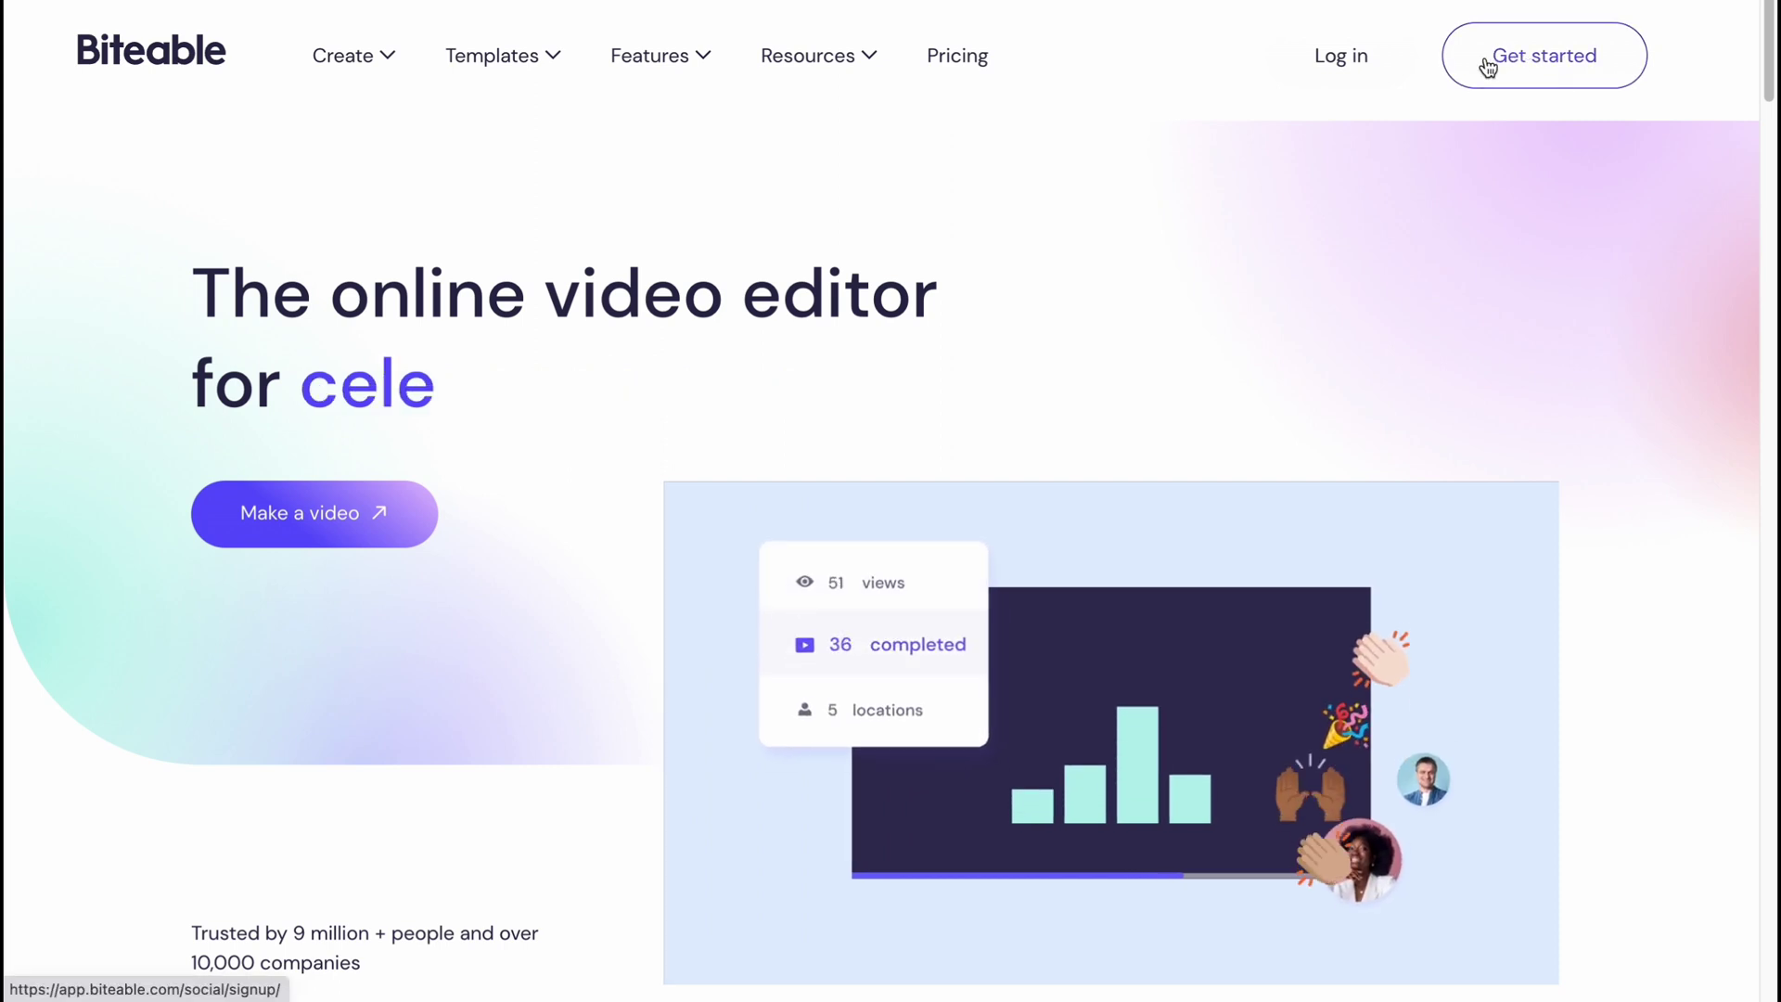
click(1352, 61)
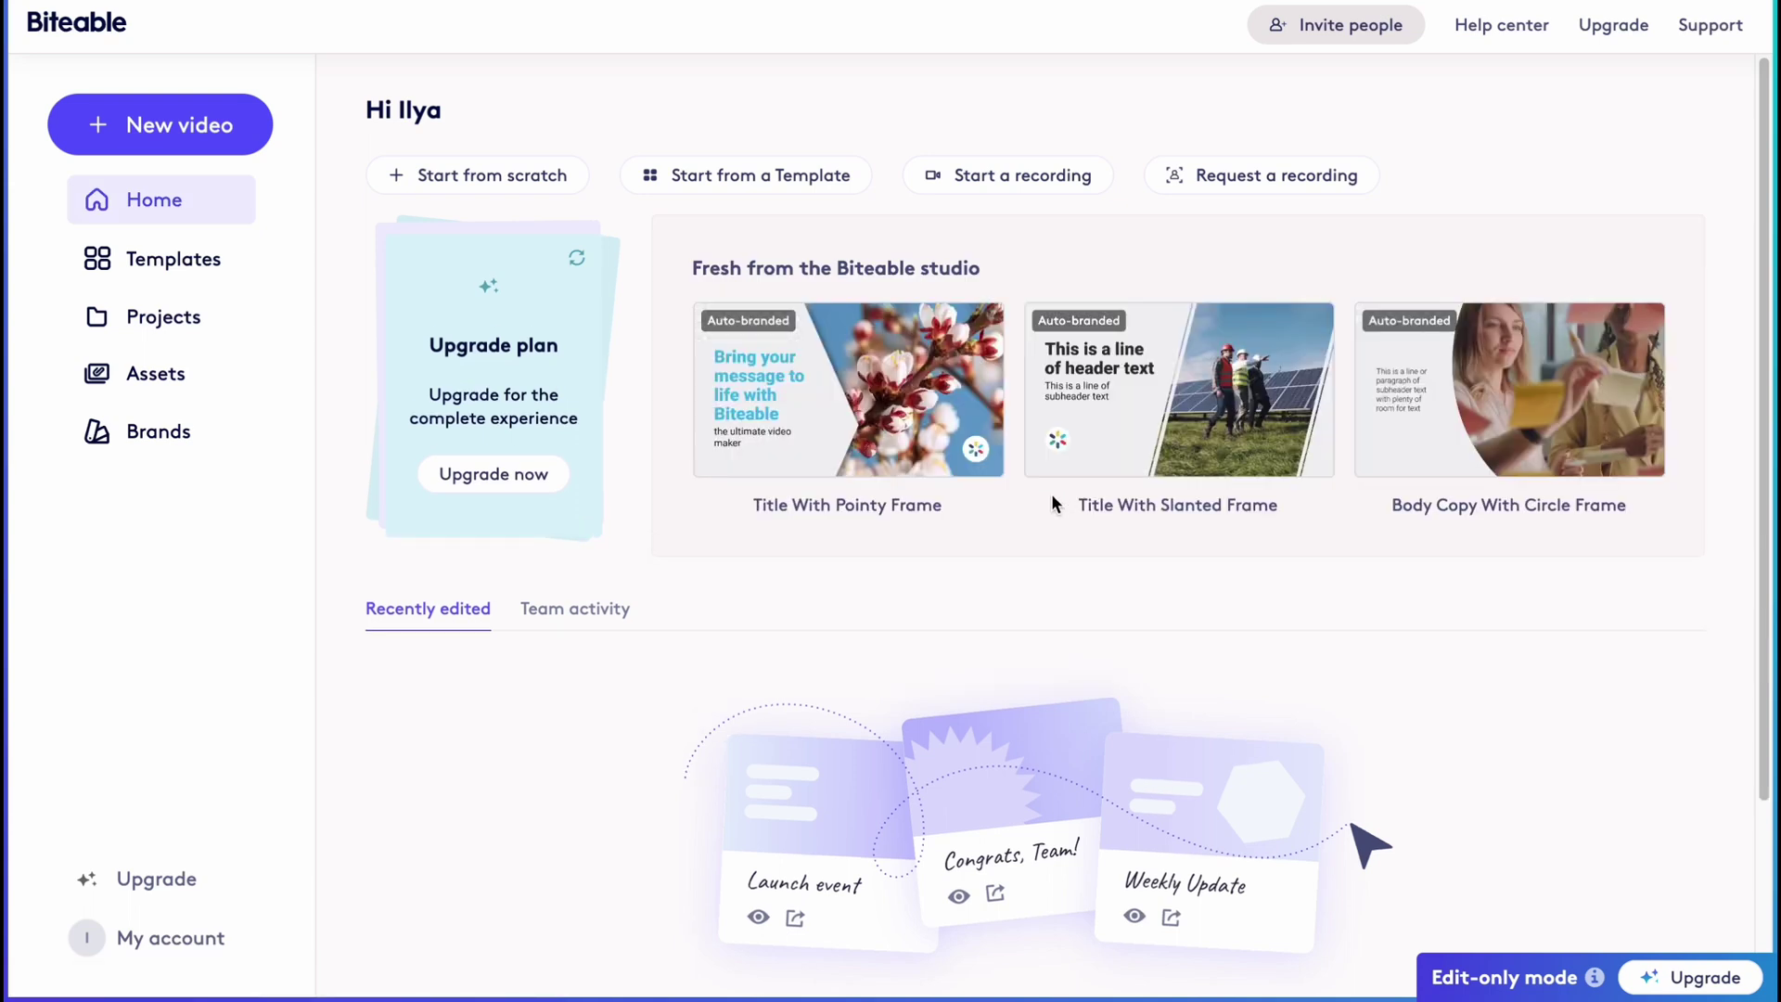
Open the template gallery and look through its list of categories
mouse_move(946, 416)
click(225, 269)
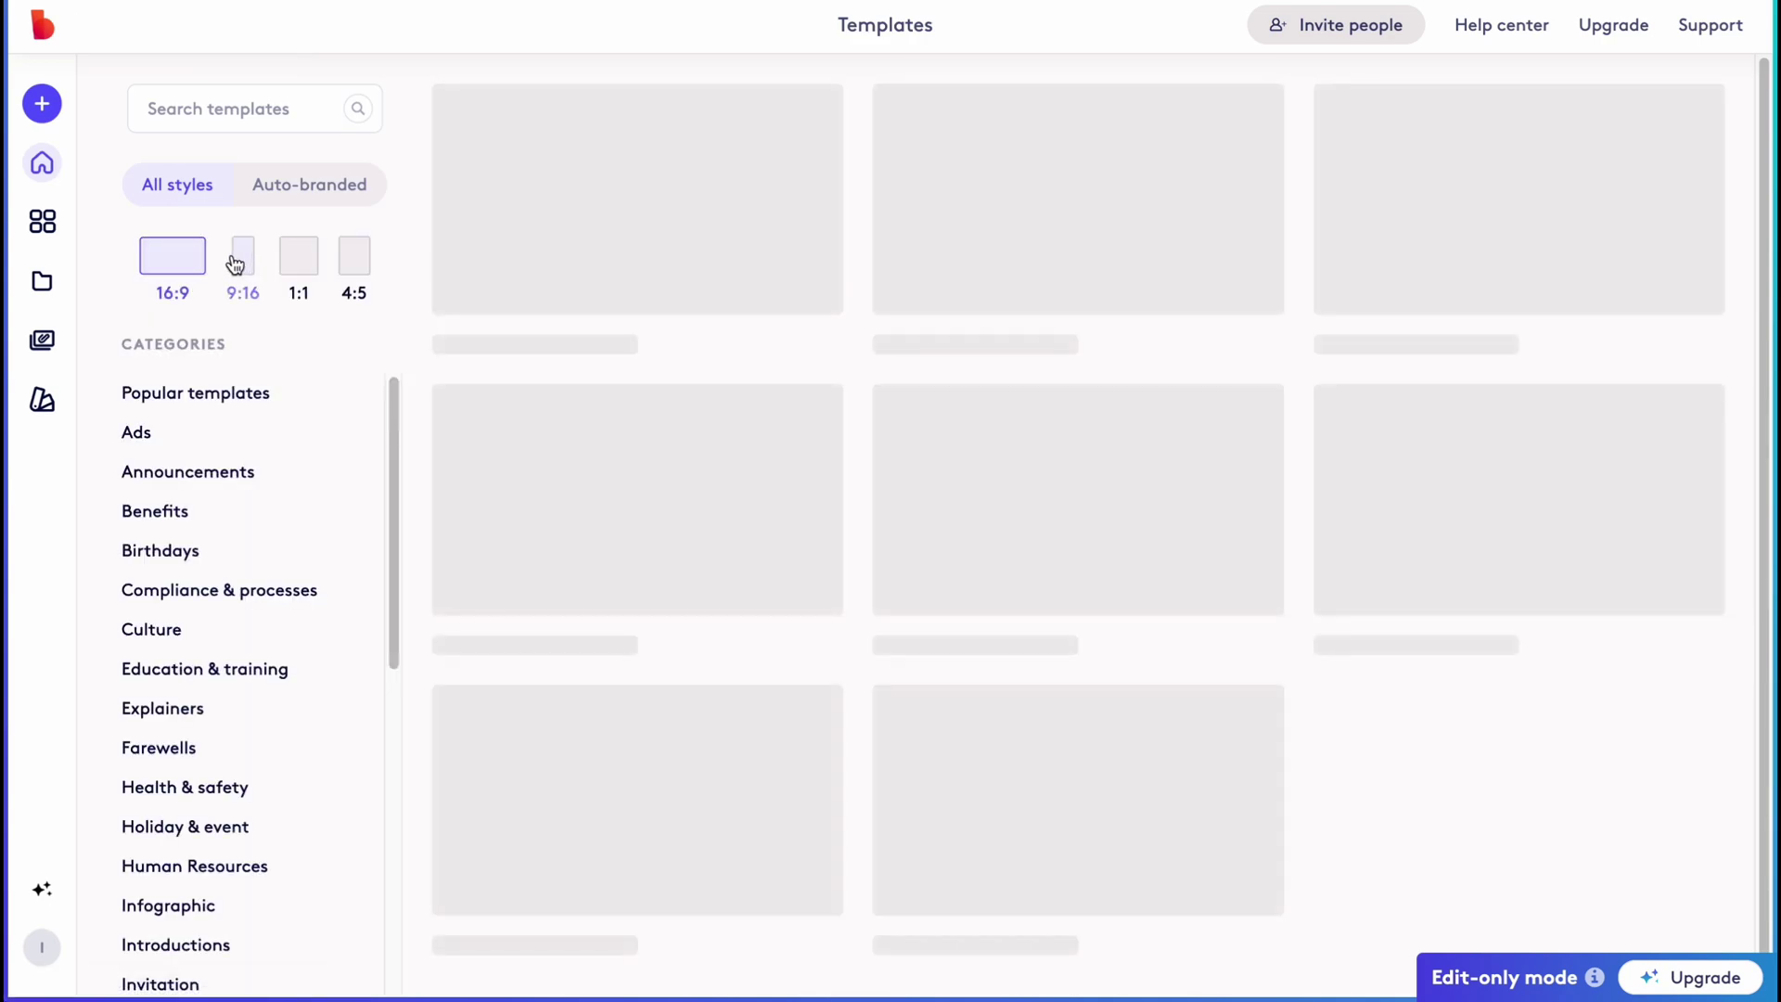
scroll(913, 394, down, 3)
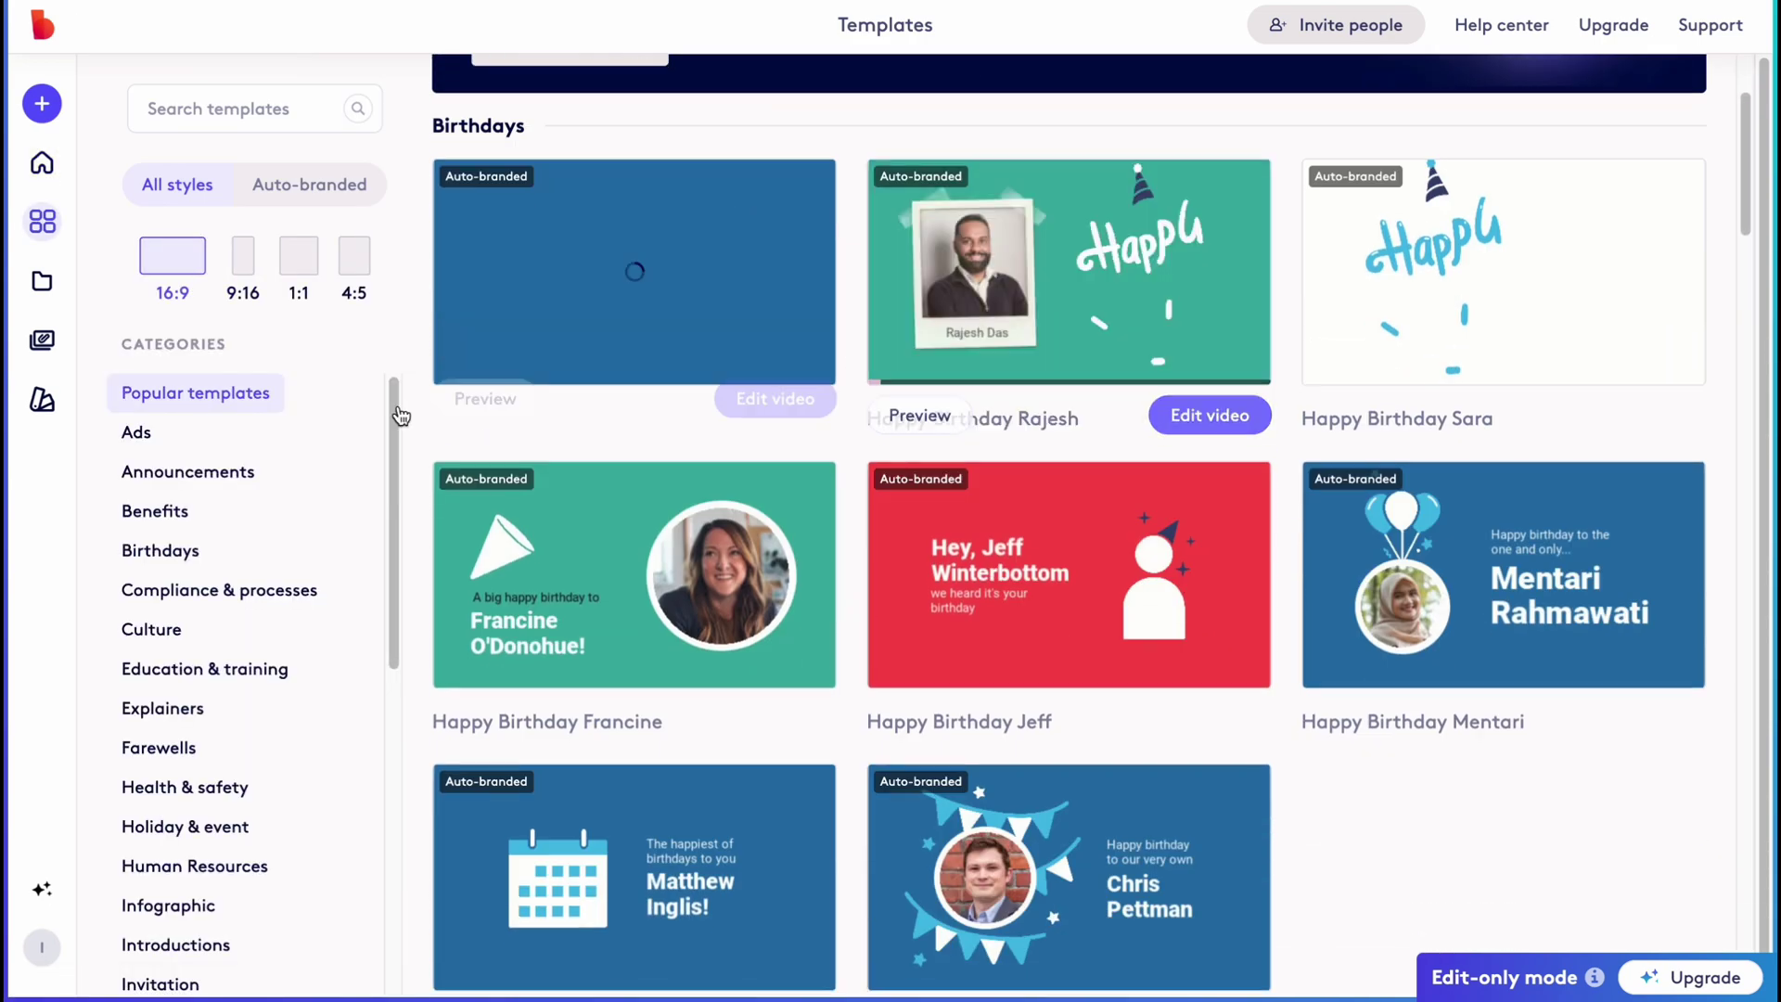
scroll(163, 722, down, 6)
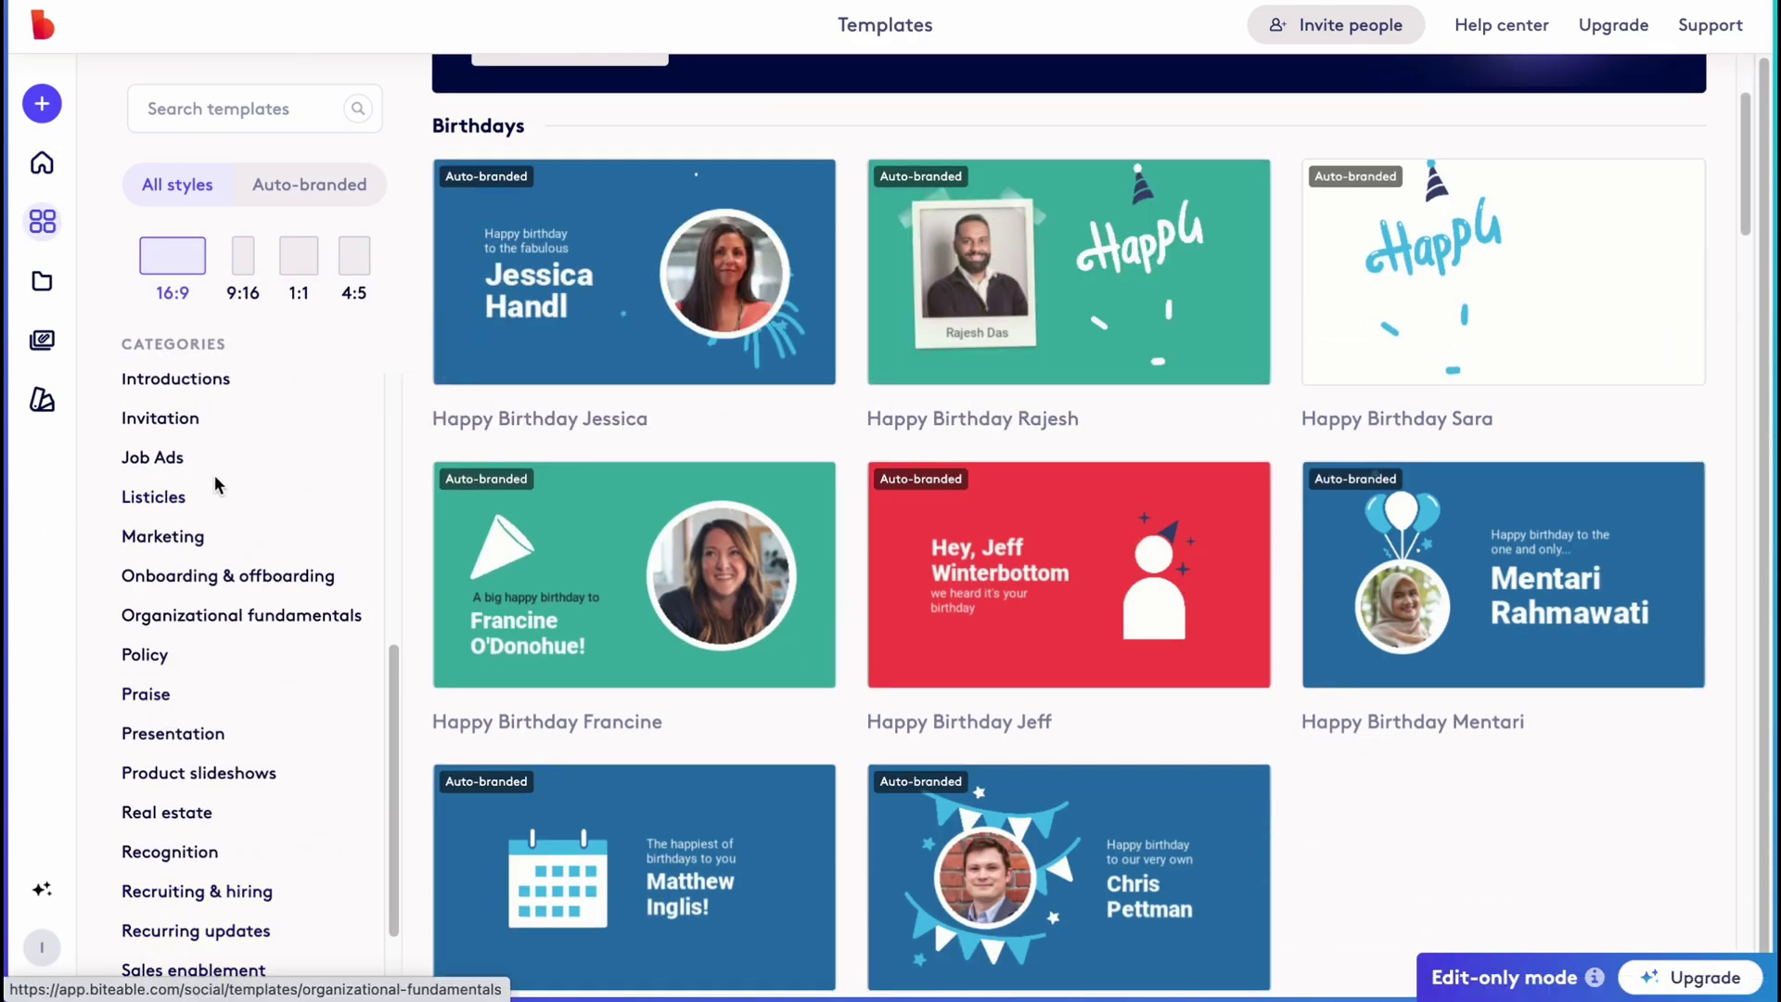
scroll(231, 637, down, 1)
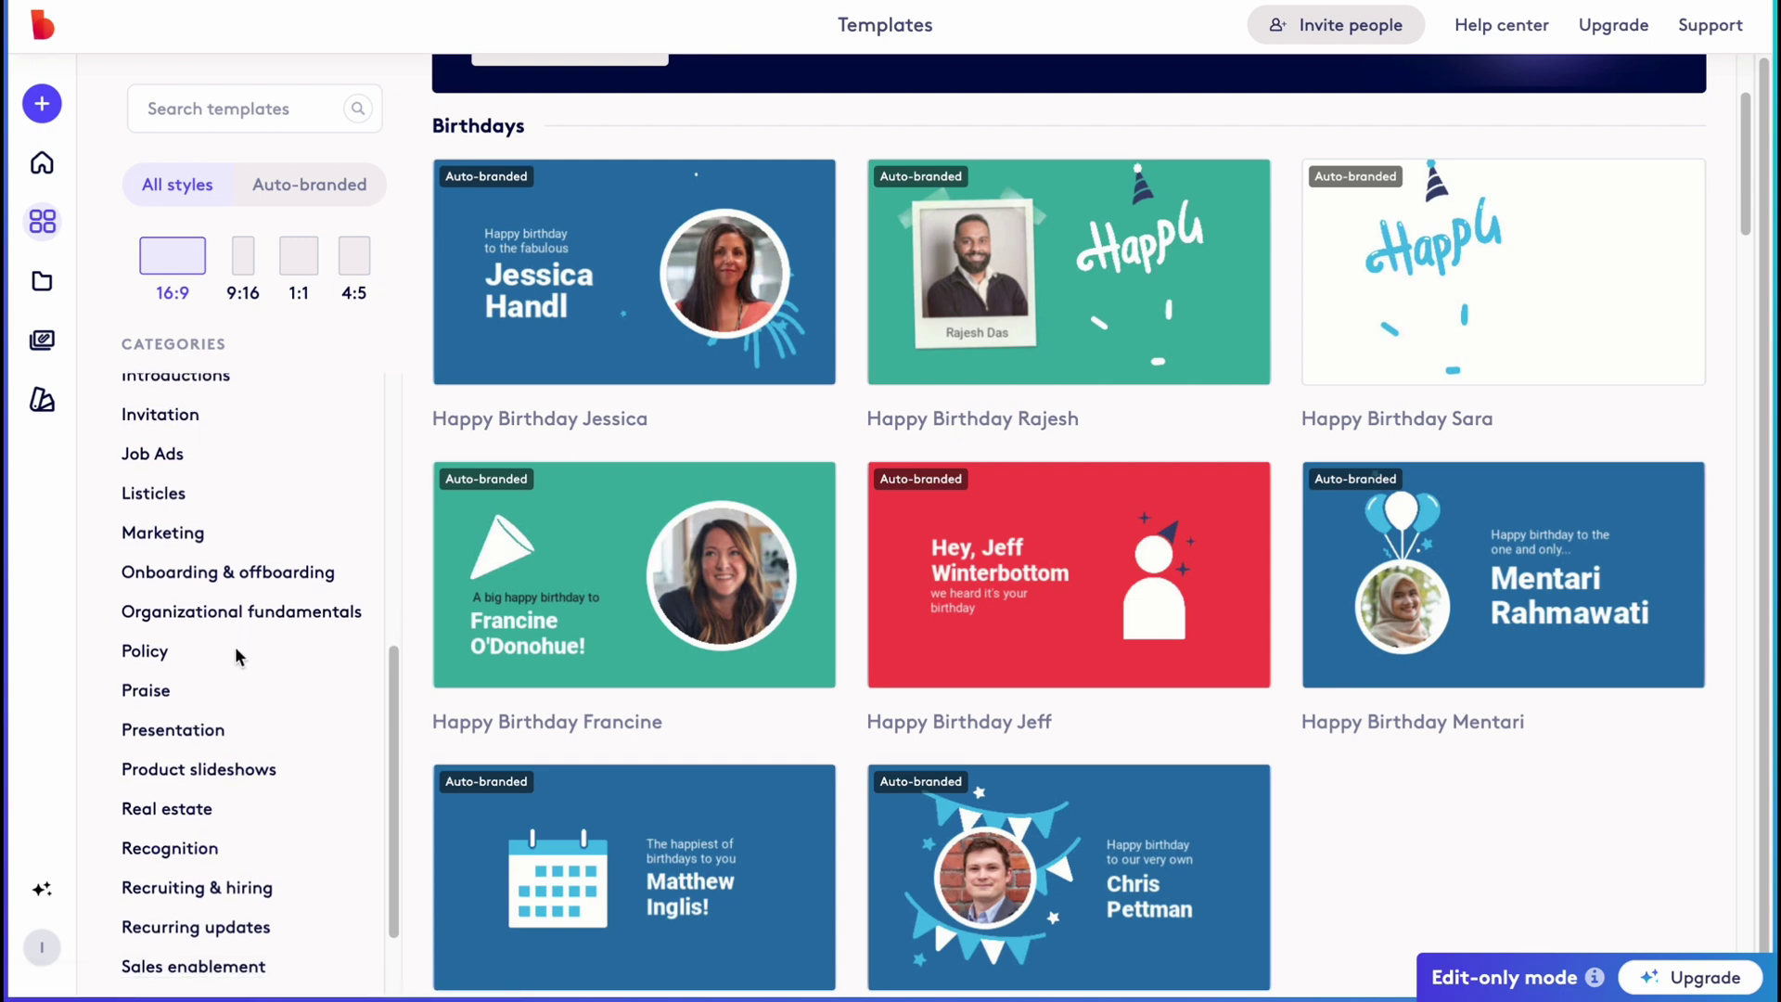
scroll(236, 656, up, 6)
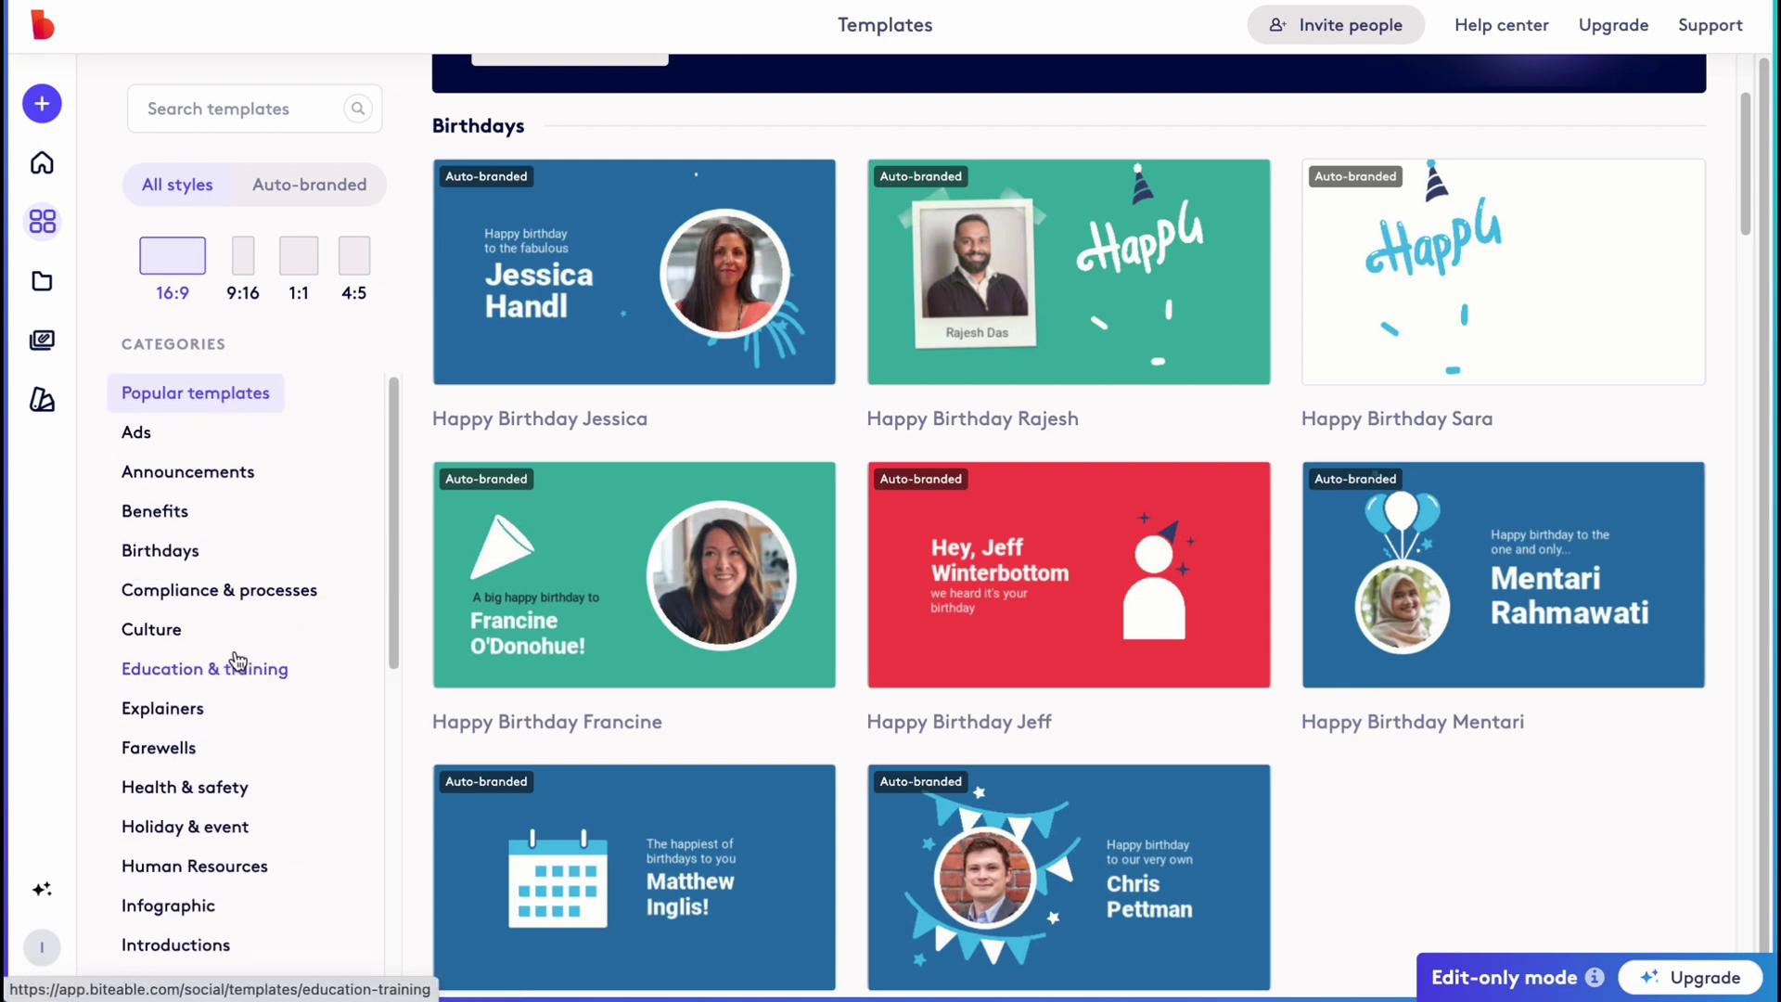
View the Projects library, the uploaded Assets and the Brands page in turn
click(41, 288)
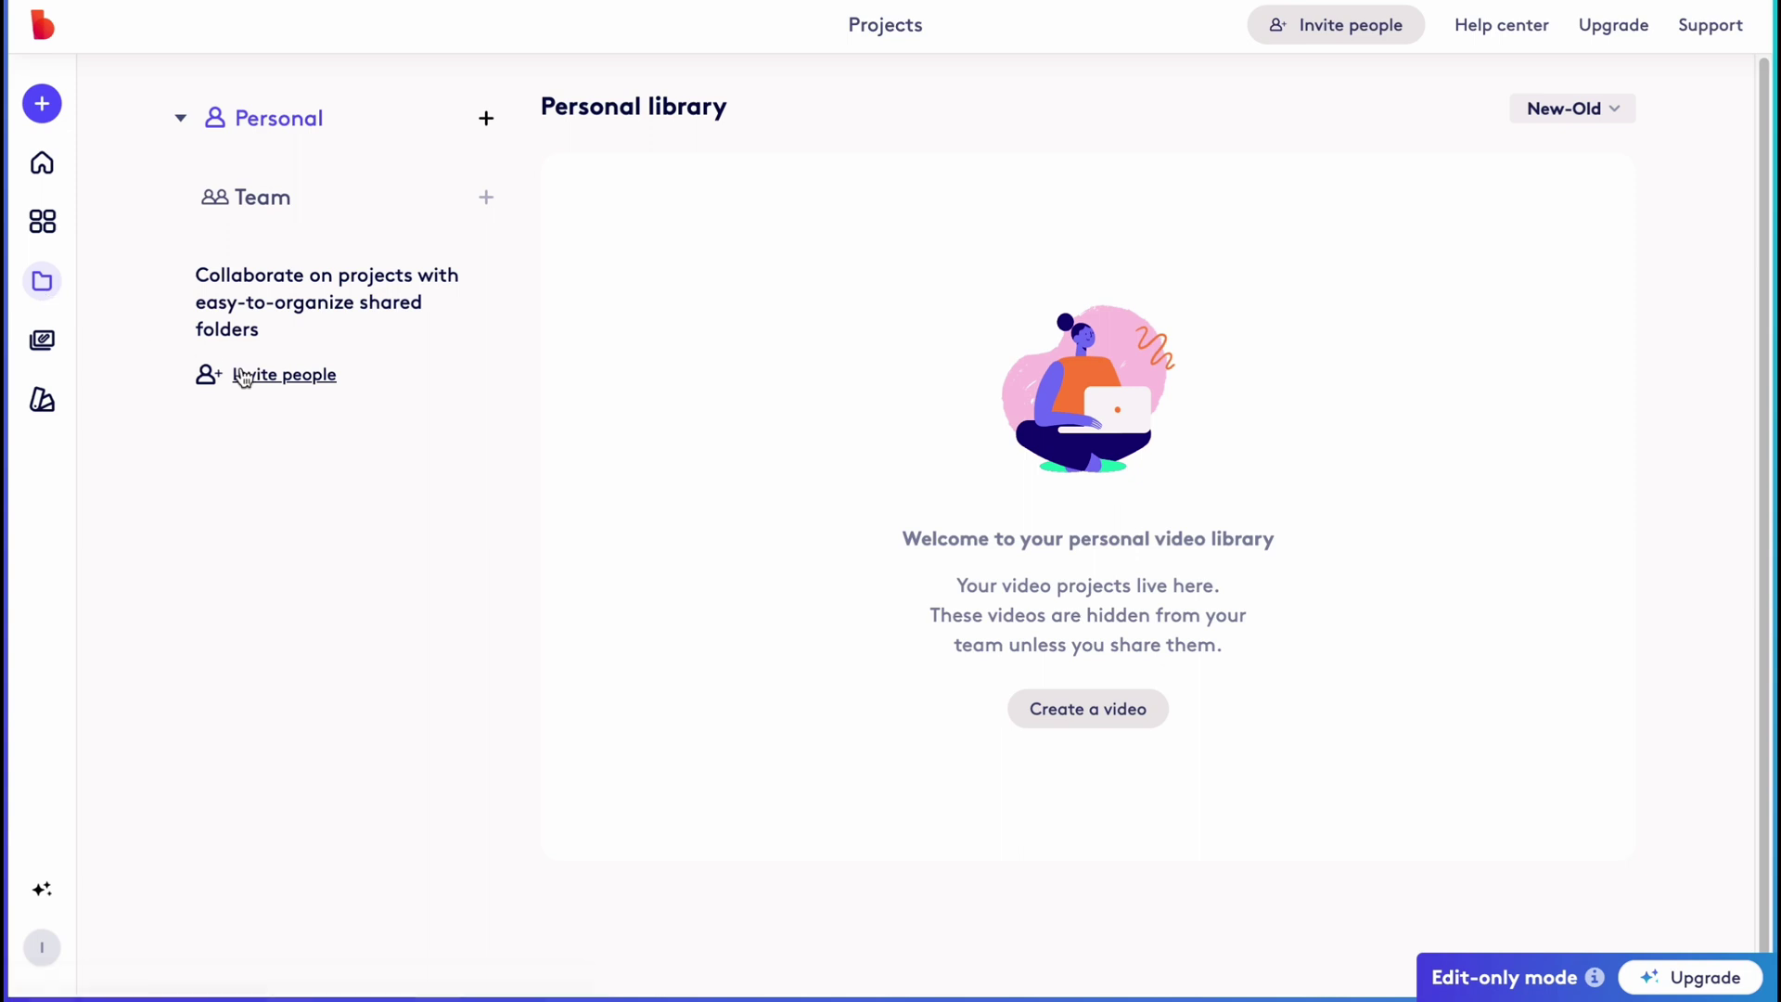
click(39, 343)
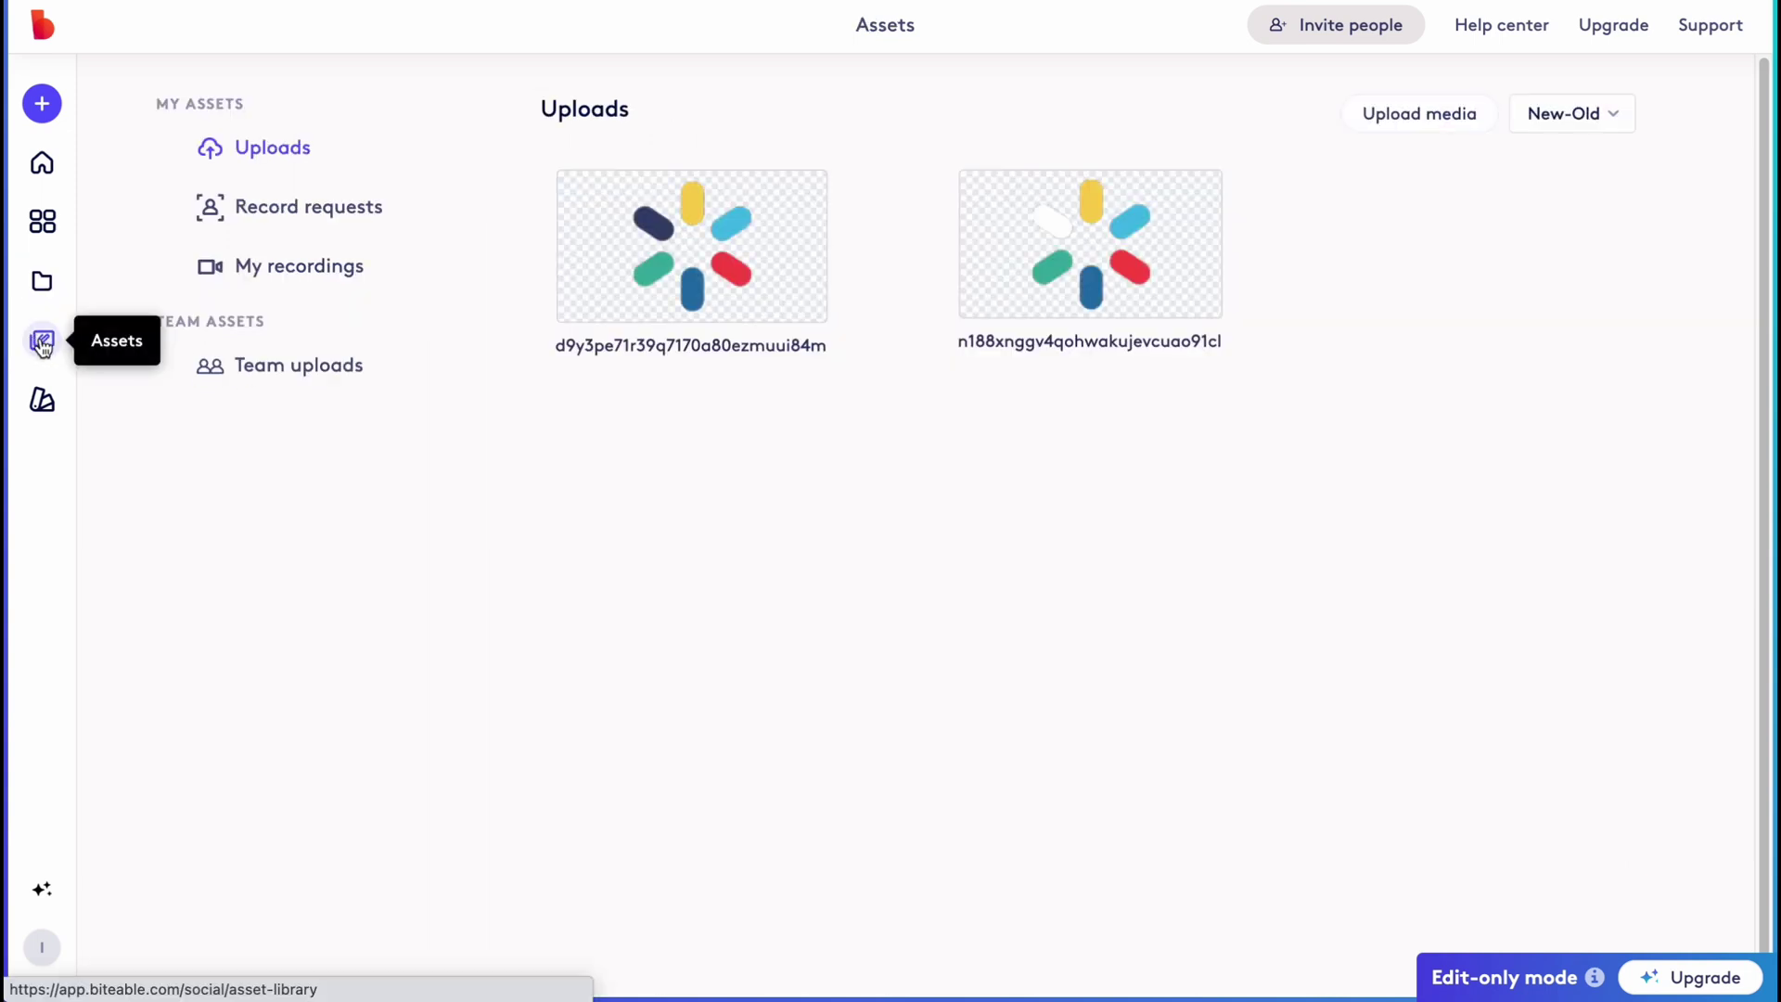
click(28, 413)
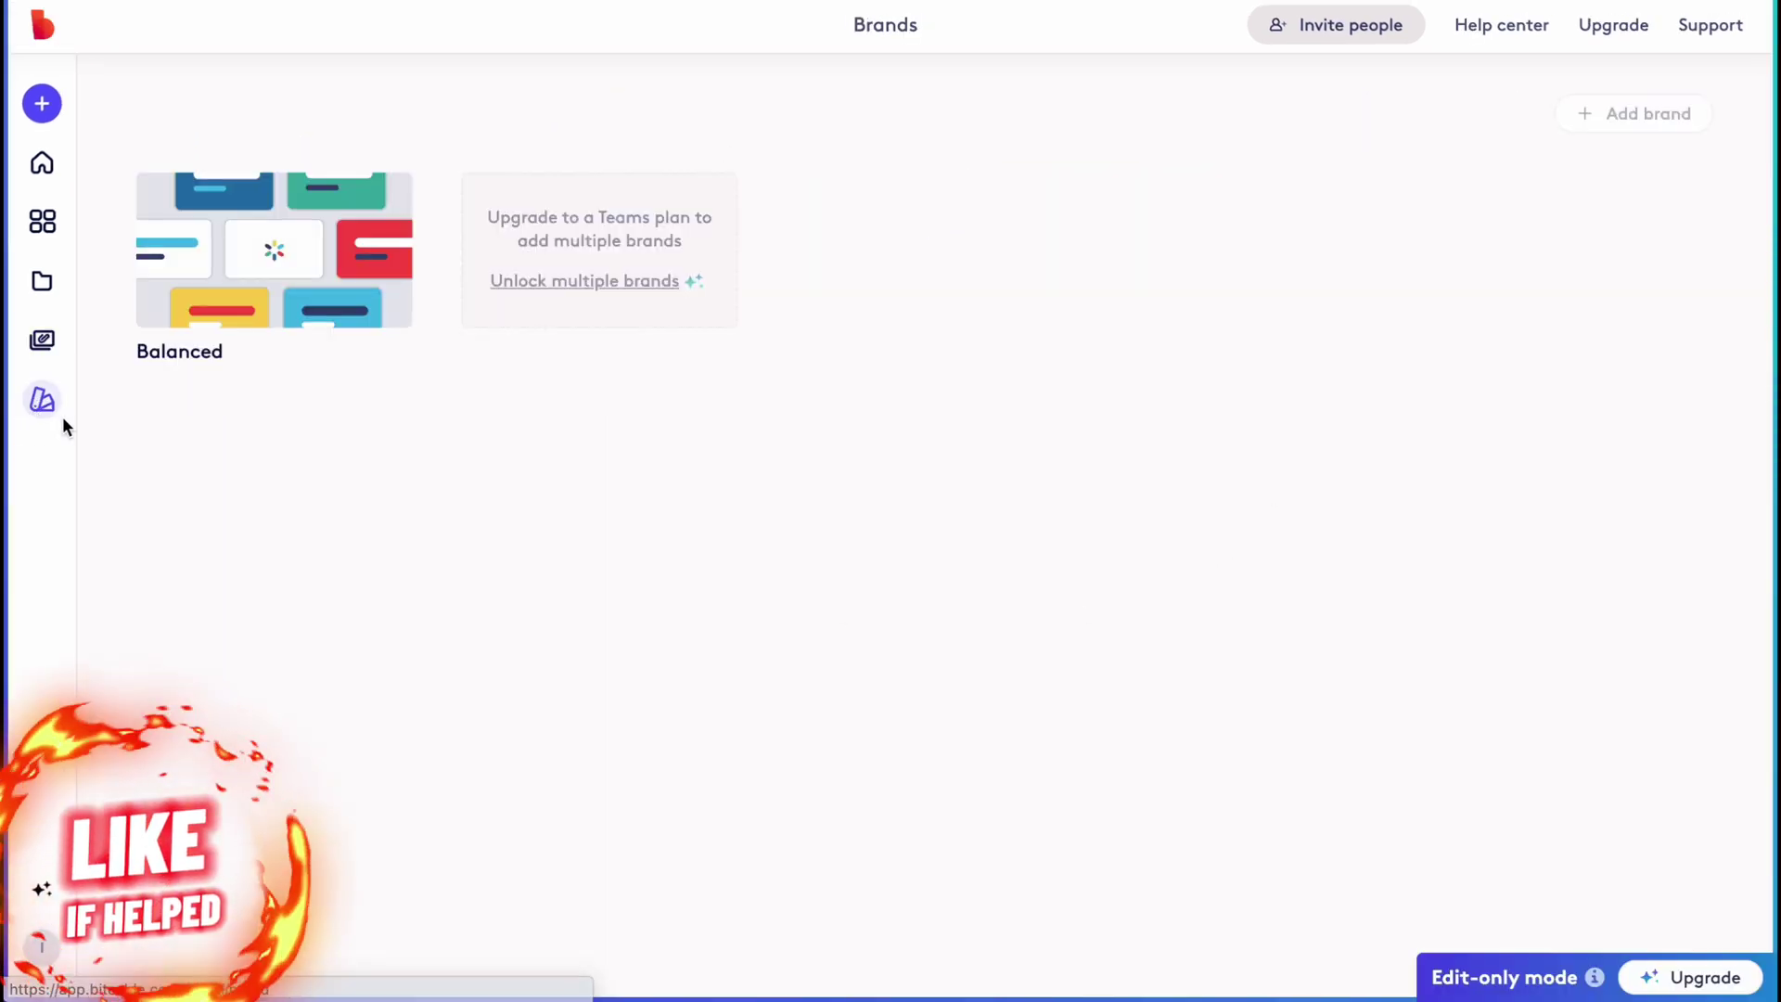
Return to the template gallery and compare the templates offered in the 9:16, 16:9, 1:1 and 4:5 formats
click(48, 229)
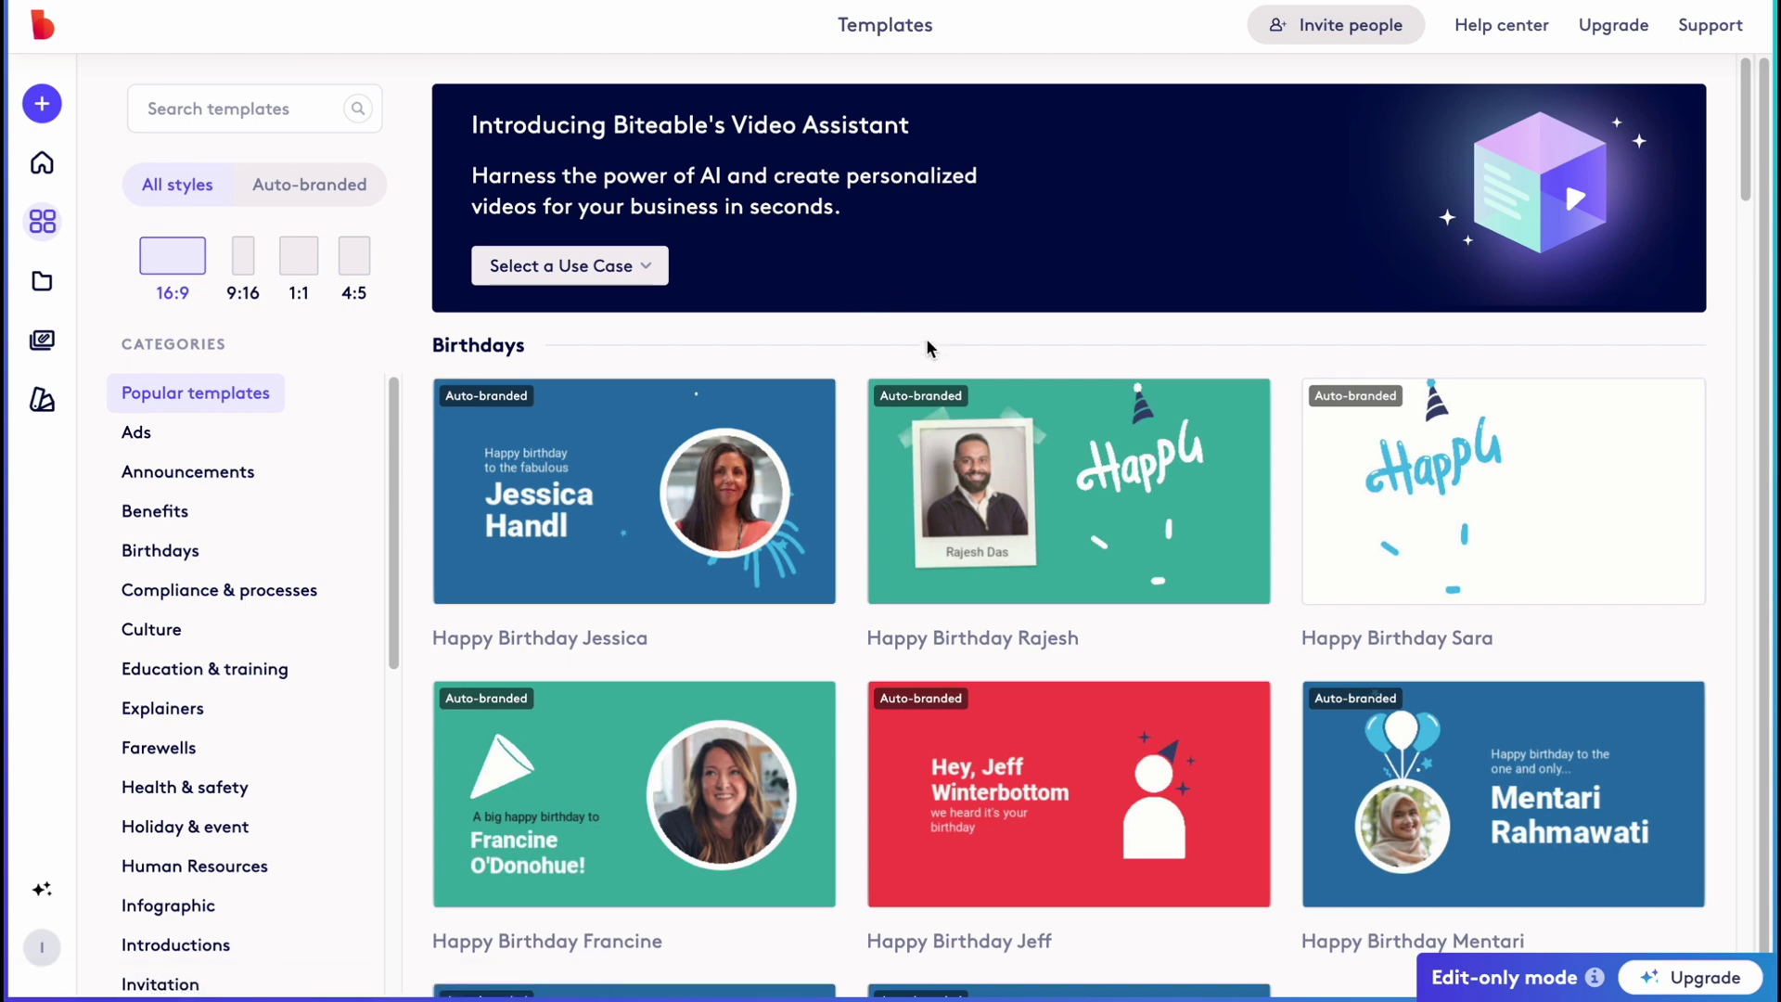
scroll(923, 342, down, 1)
scroll(922, 341, down, 2)
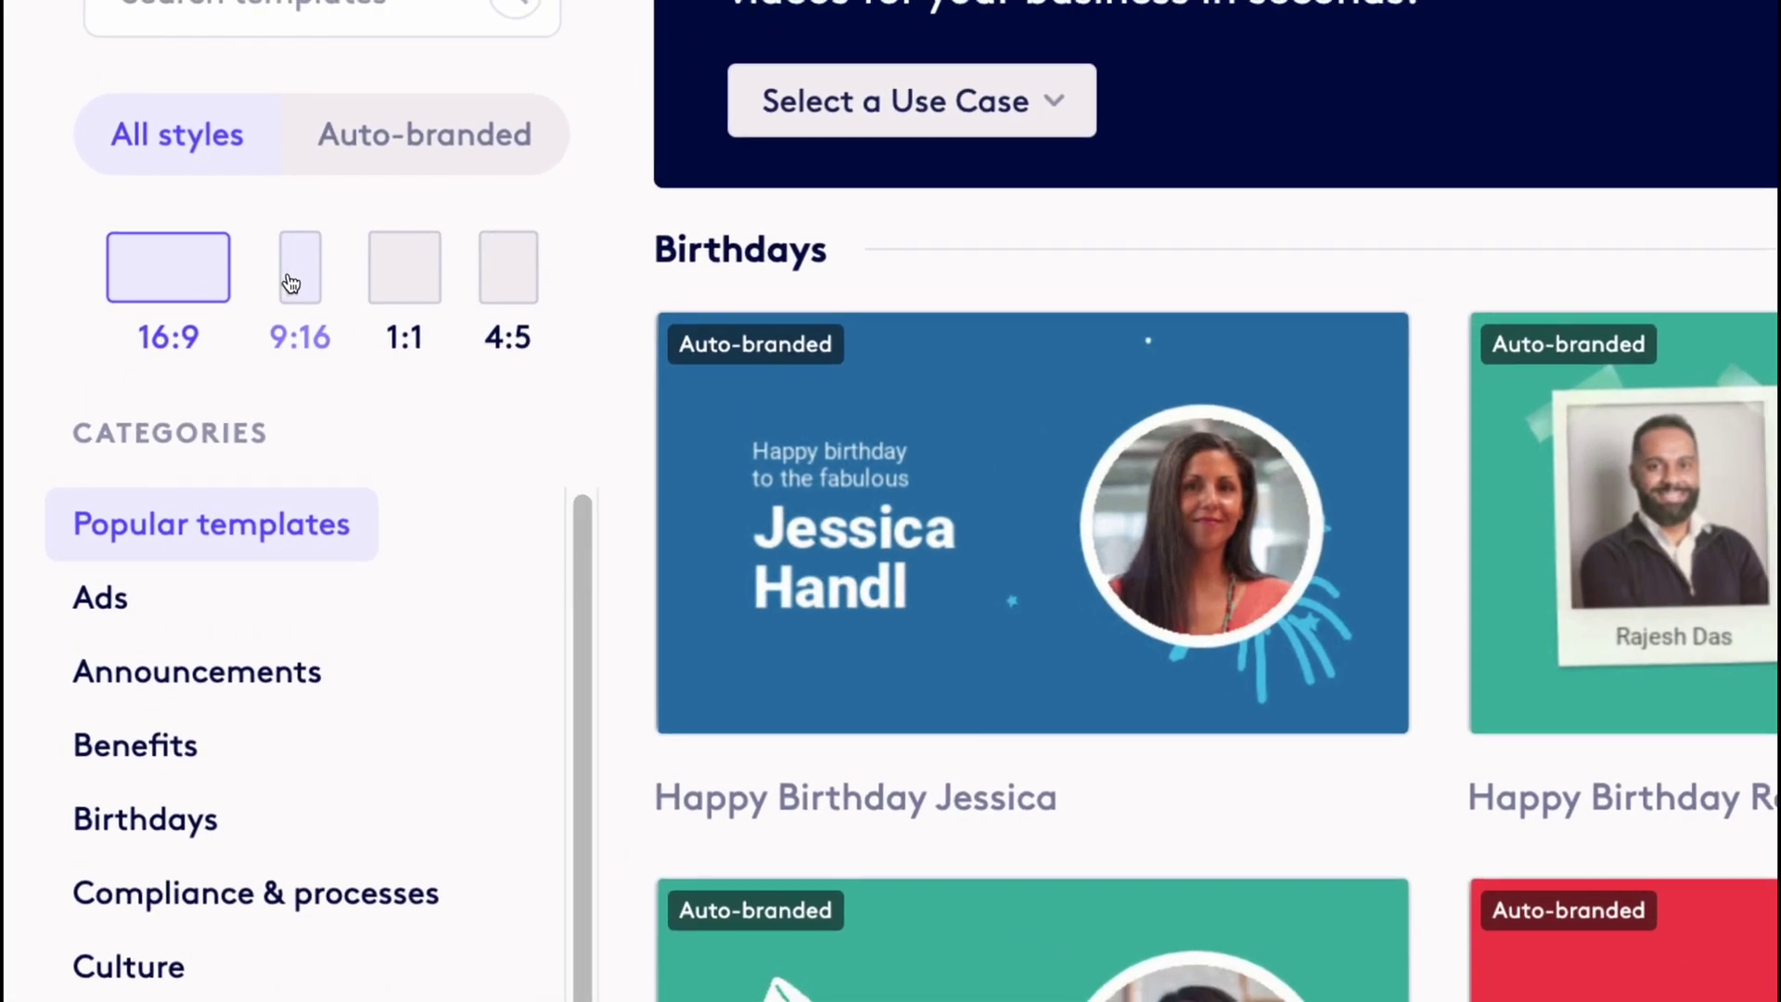
click(241, 262)
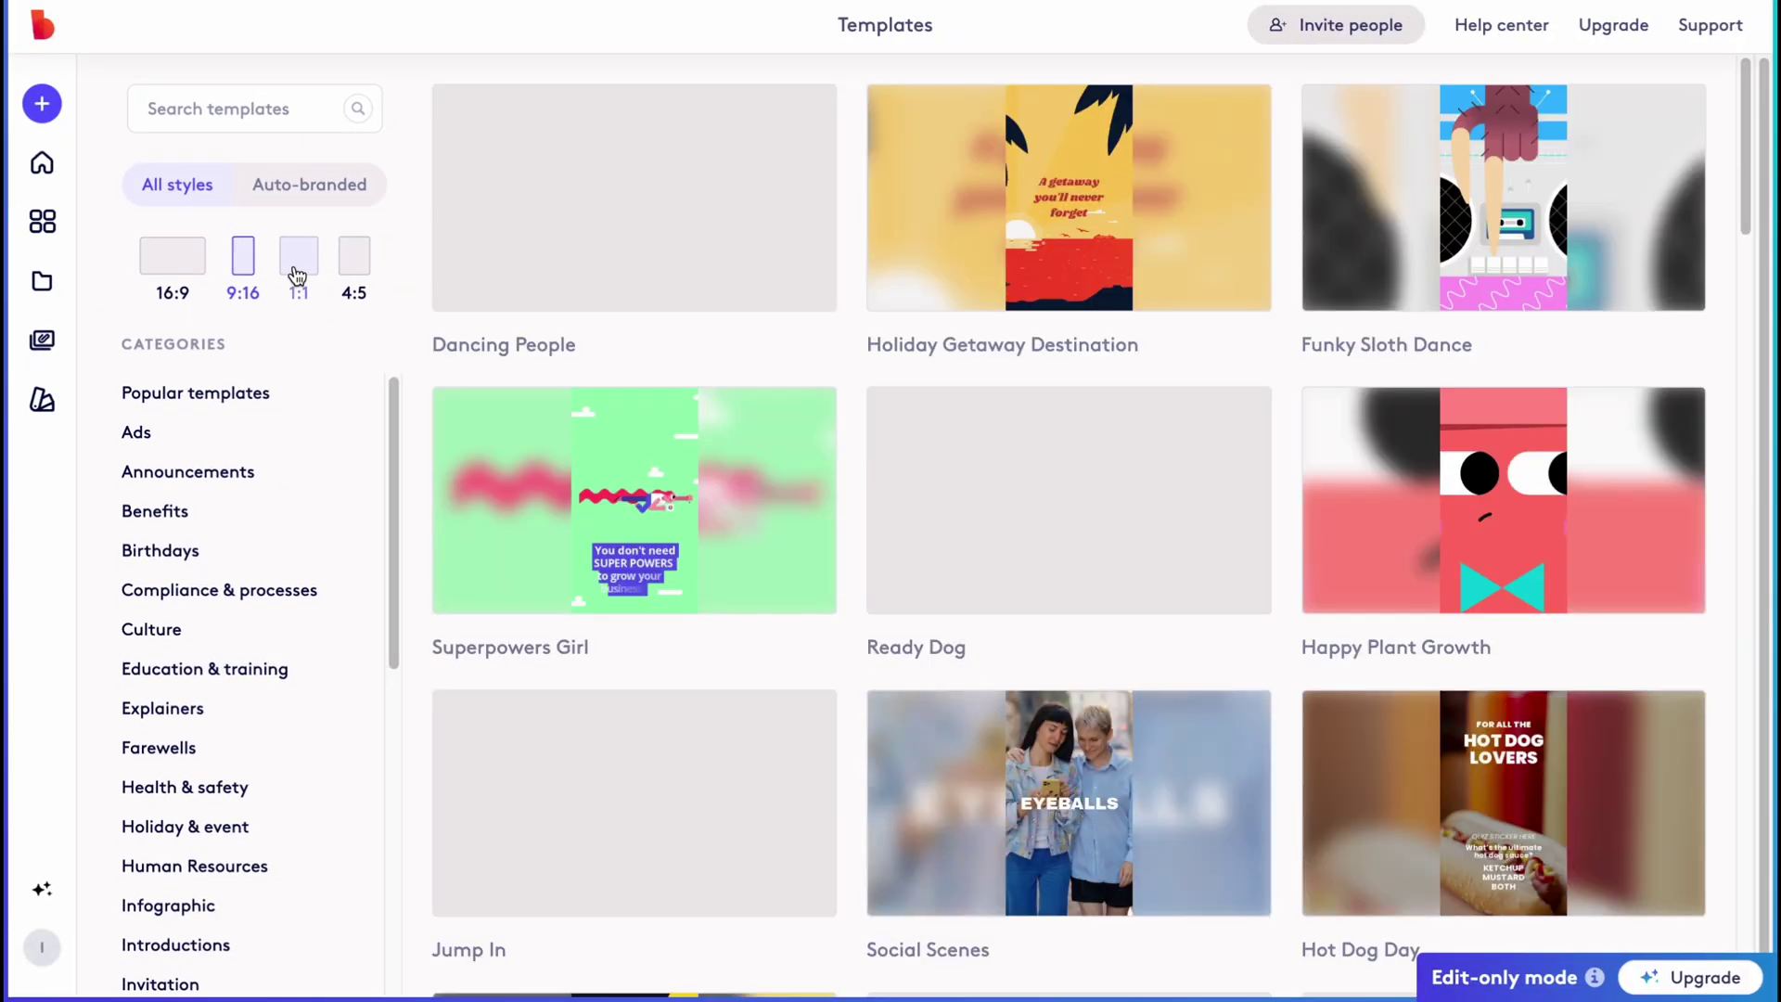
click(181, 266)
click(249, 258)
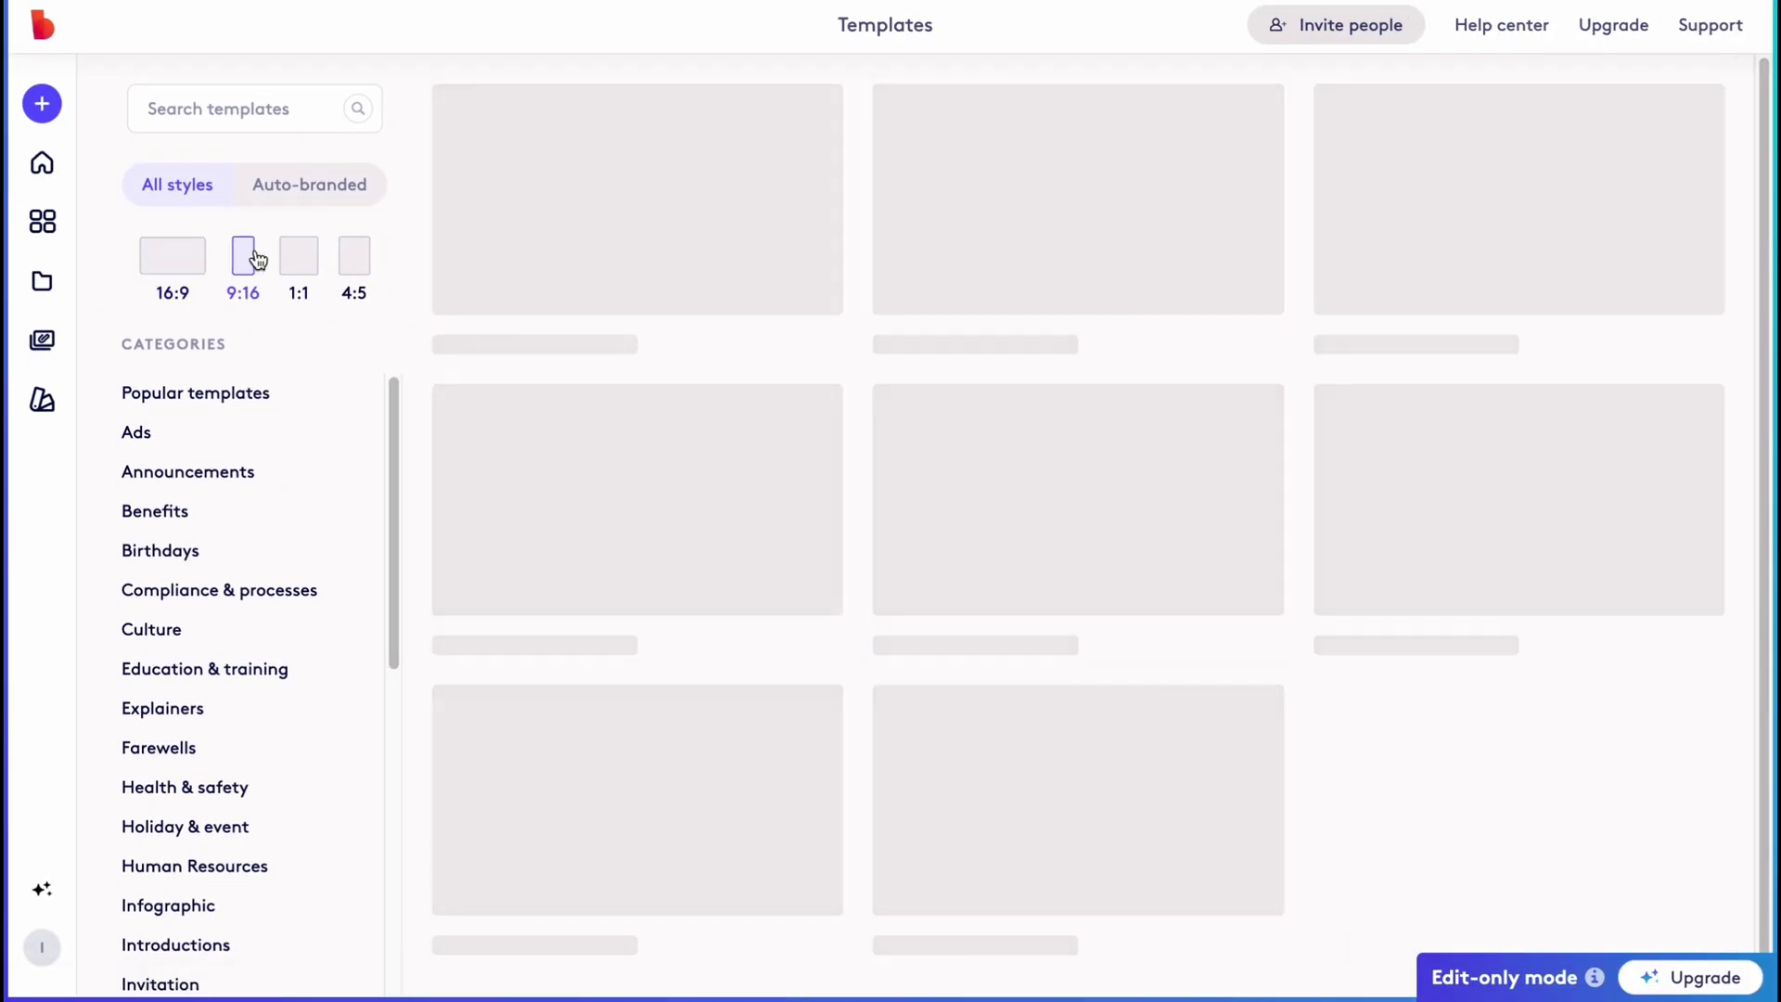
click(299, 258)
click(354, 256)
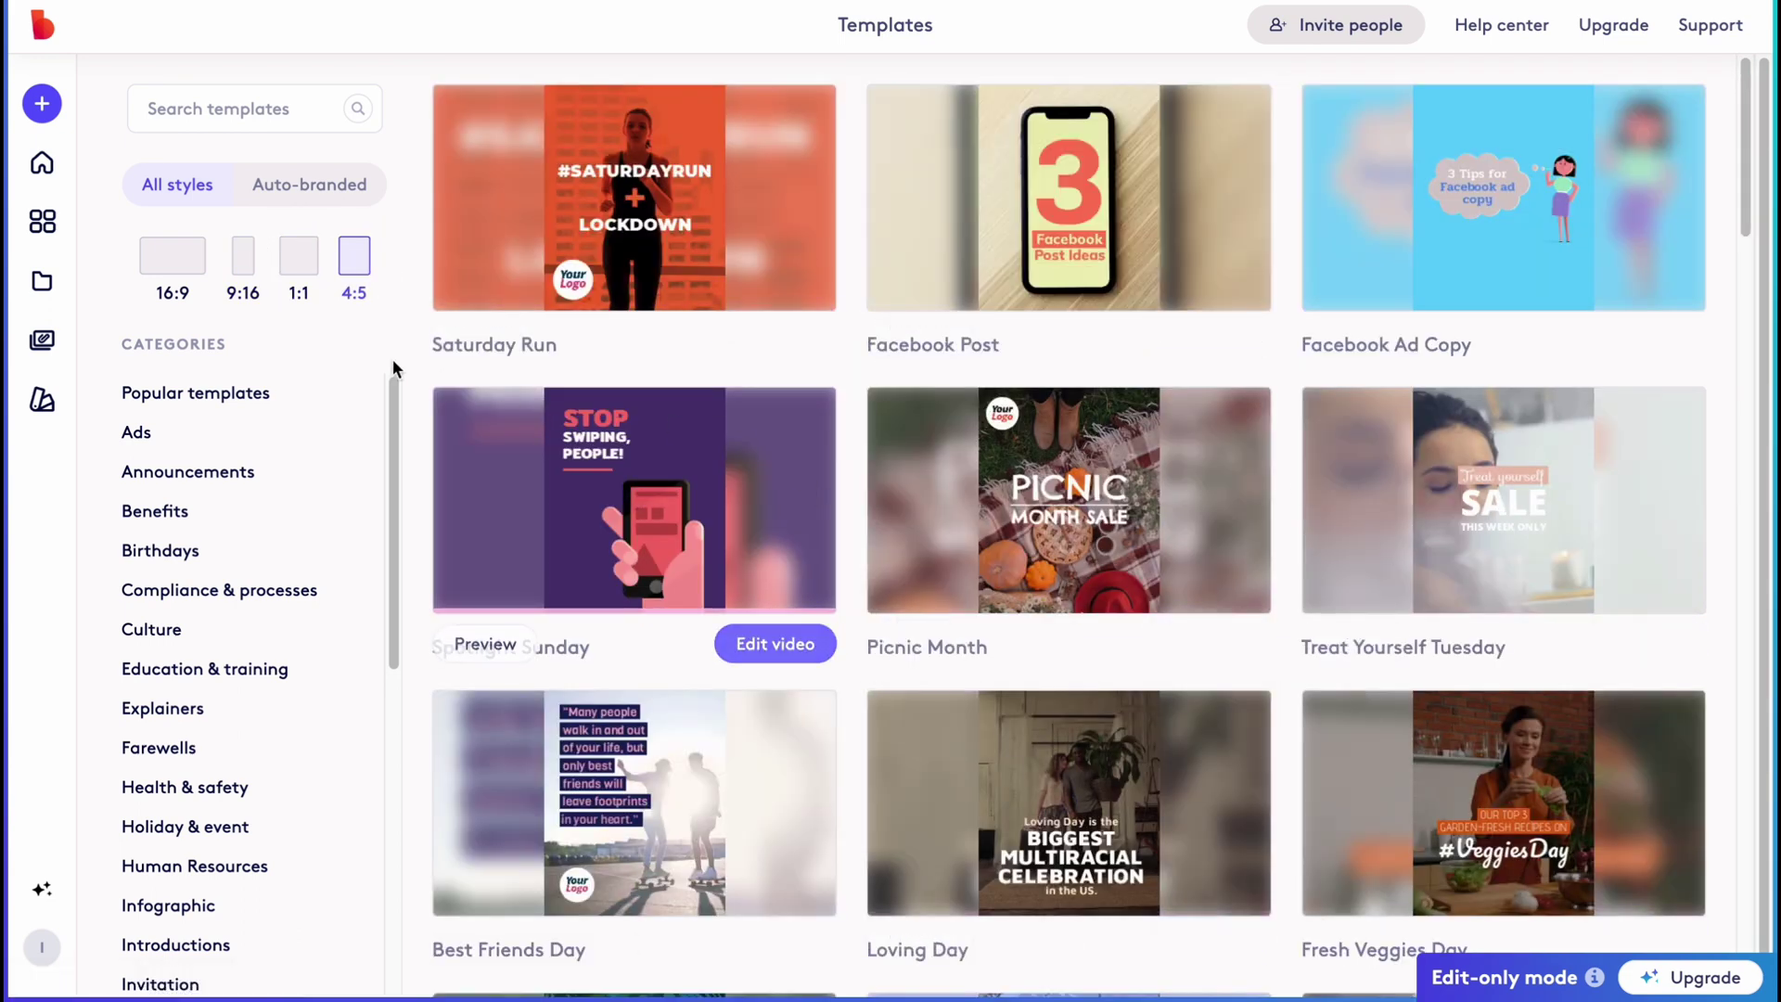
Filter the templates to the 16:9 format and look through the available designs
click(185, 256)
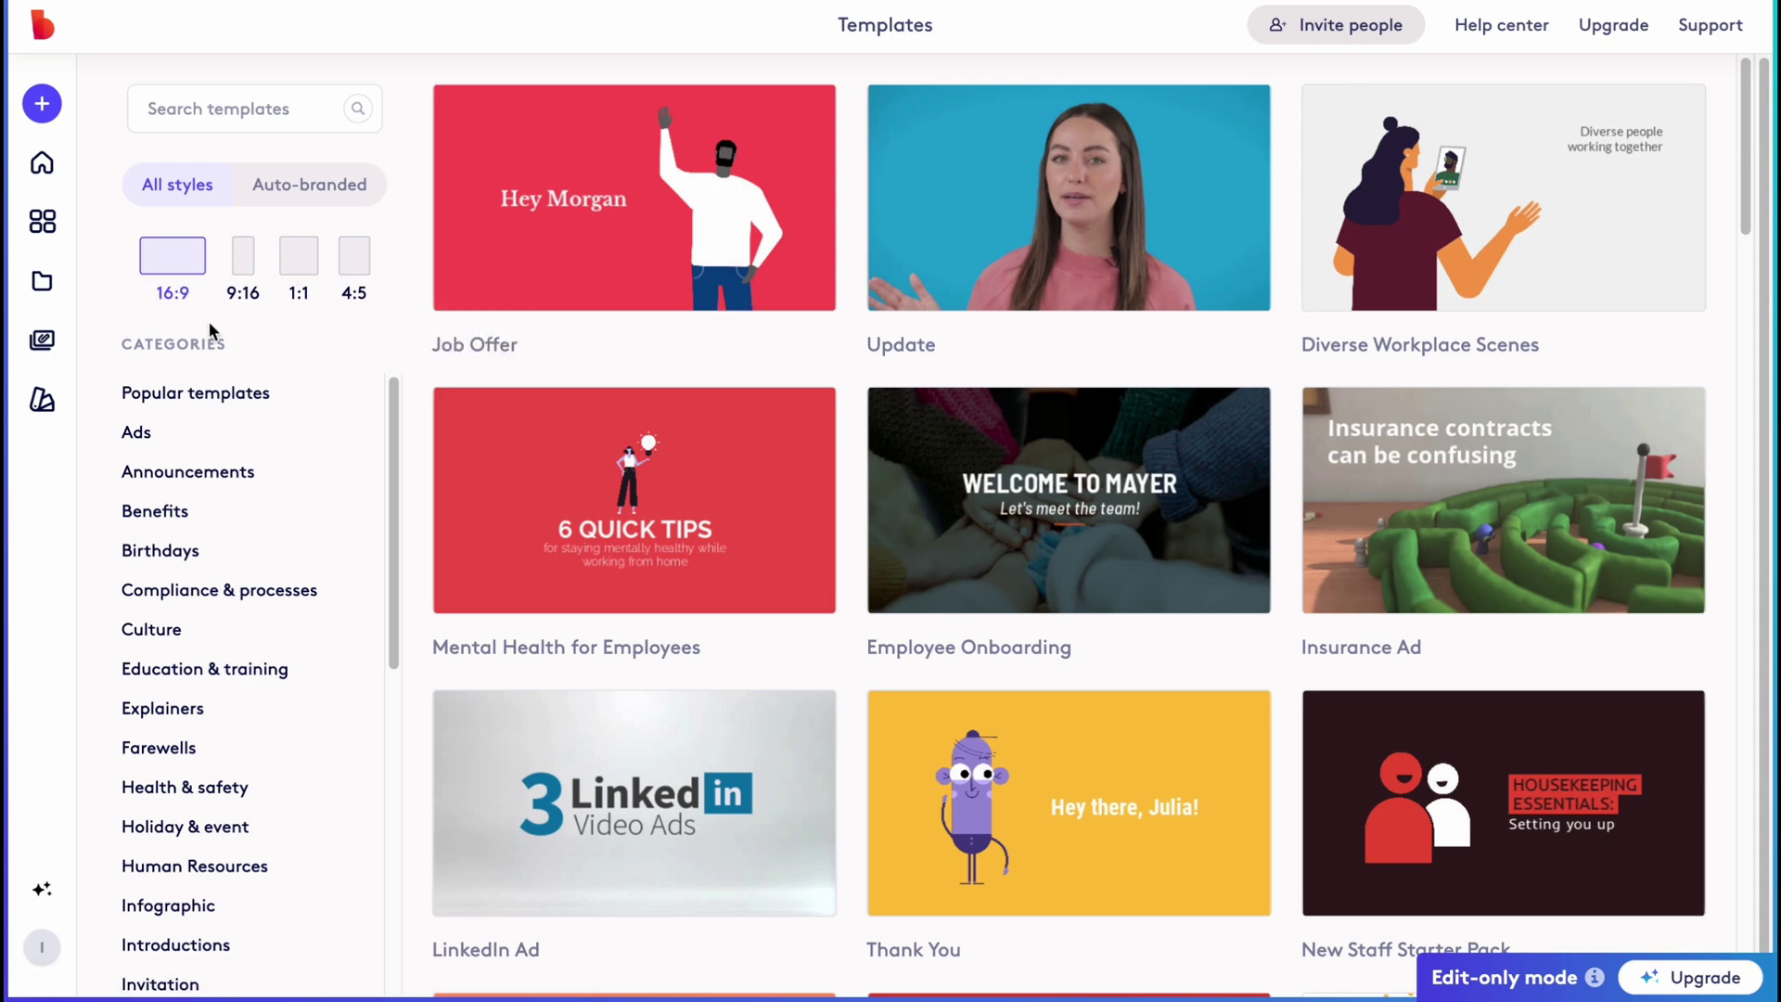
scroll(909, 587, down, 1)
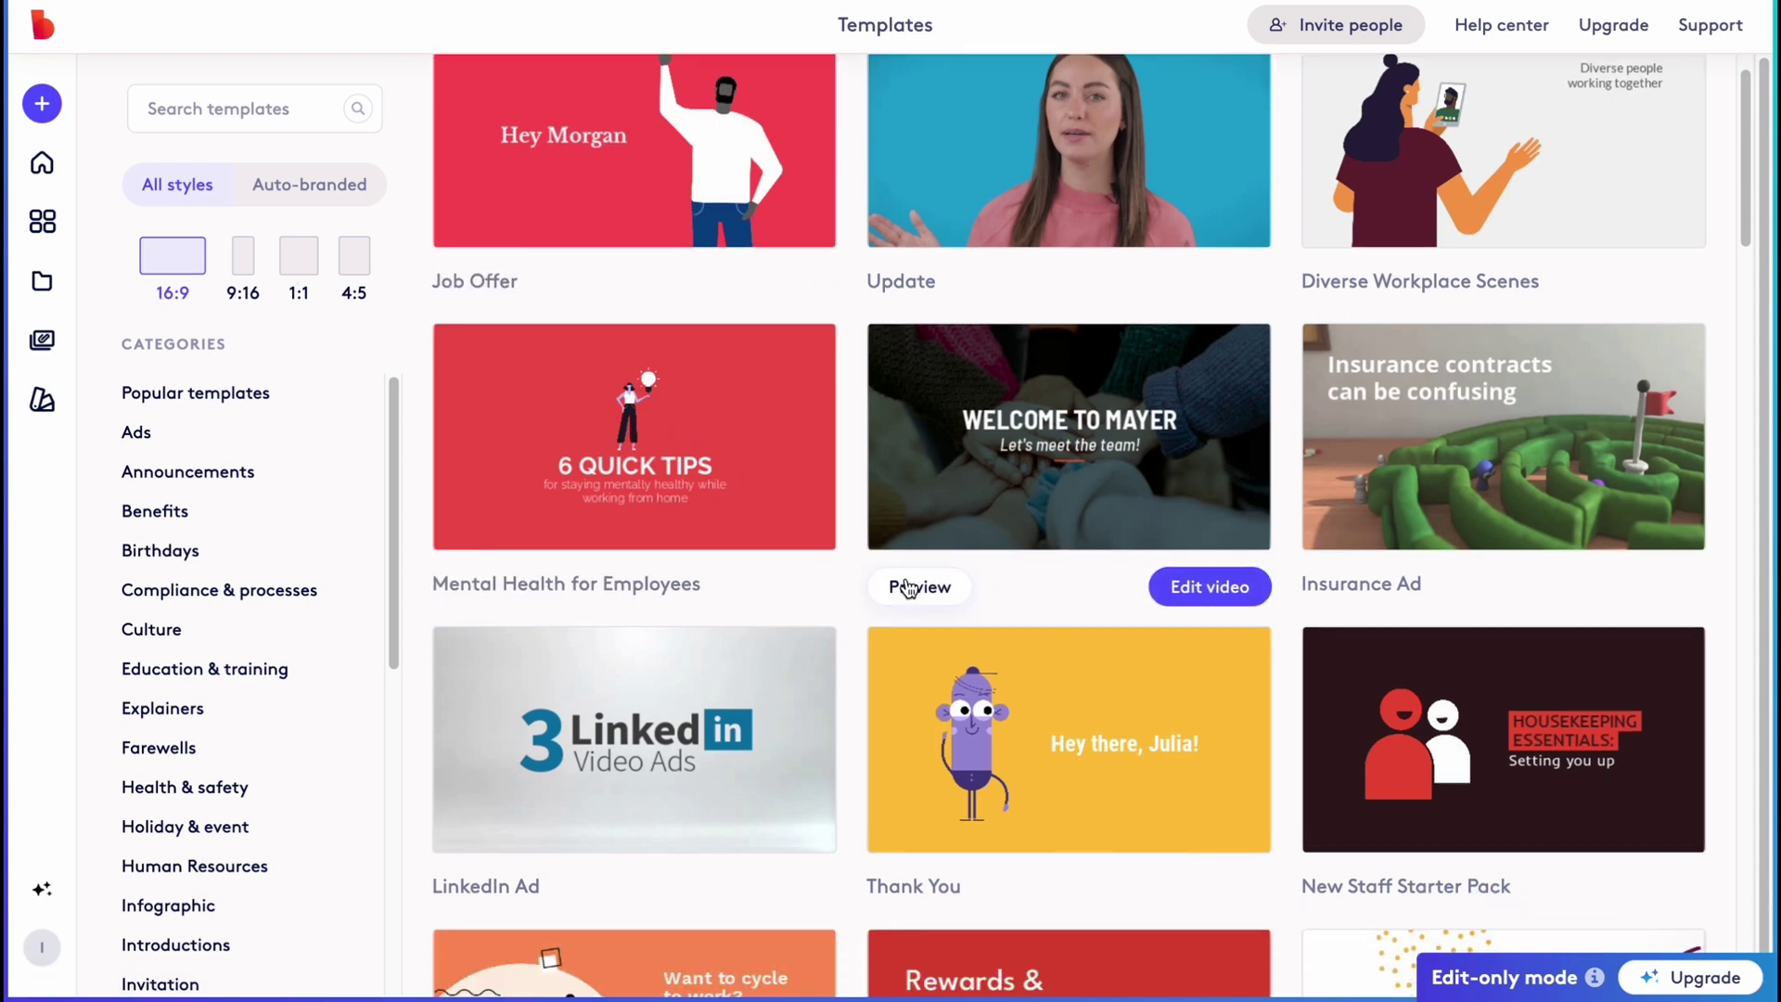
scroll(908, 587, down, 3)
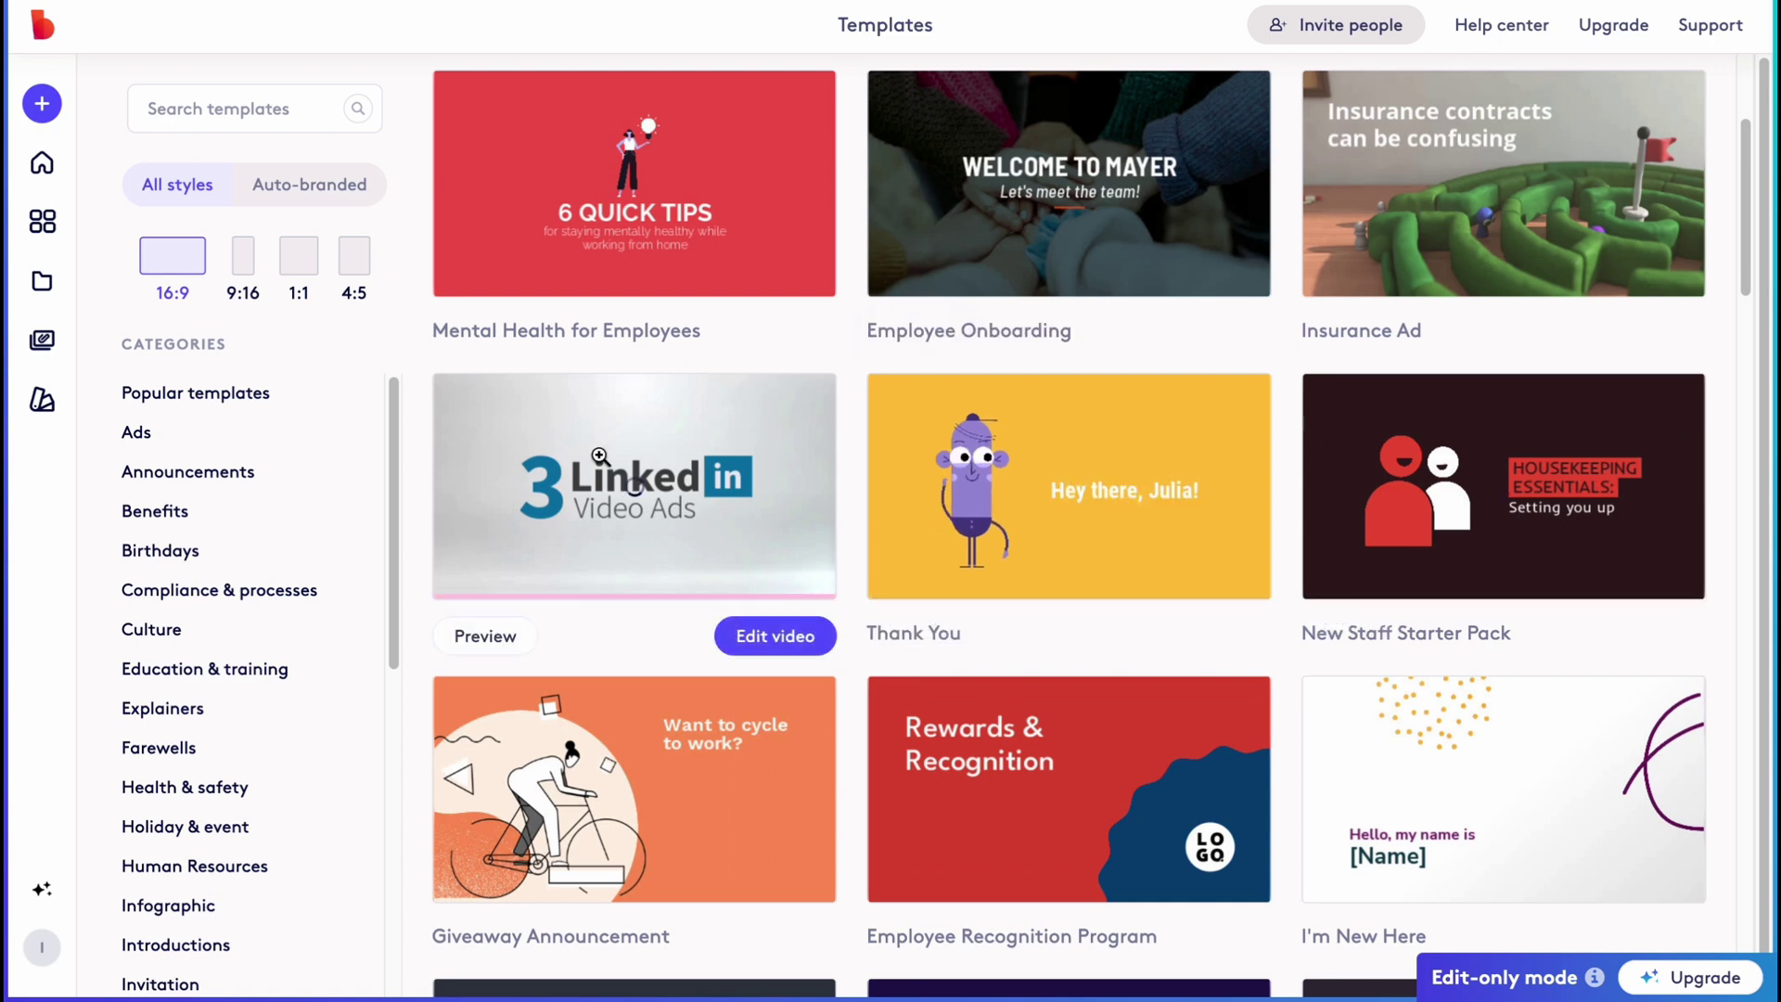
scroll(1018, 499, down, 3)
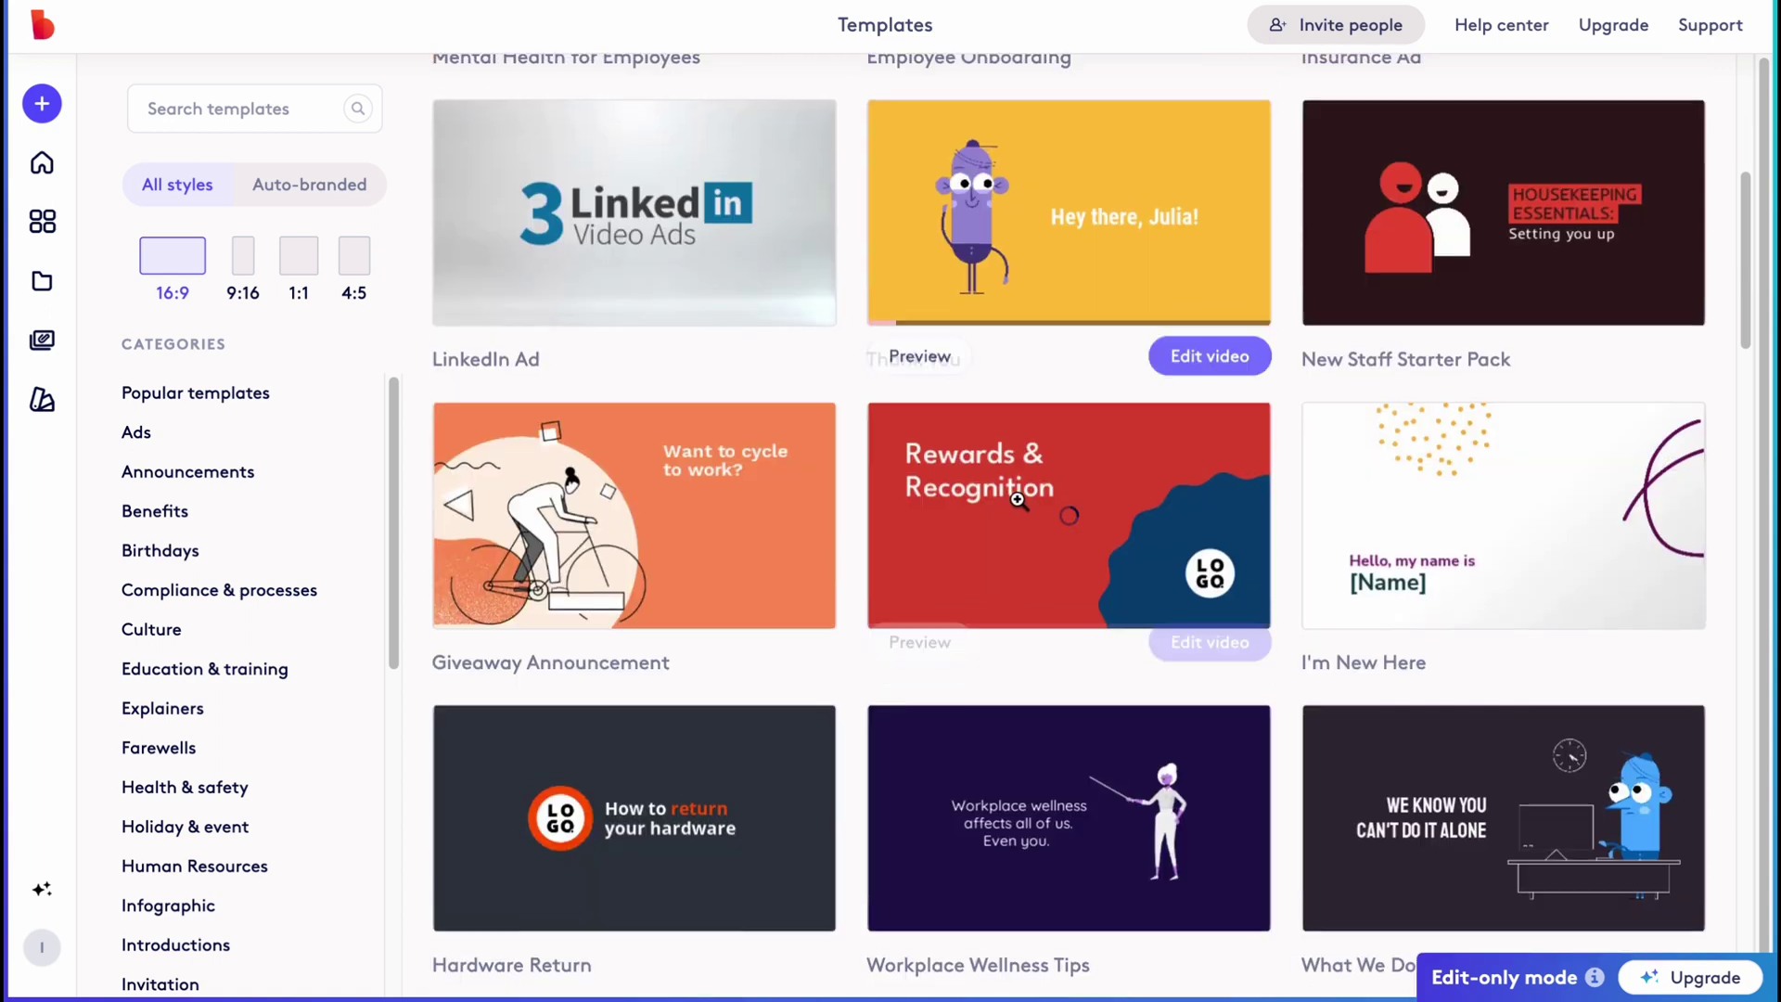
scroll(1011, 494, down, 3)
scroll(1009, 494, down, 3)
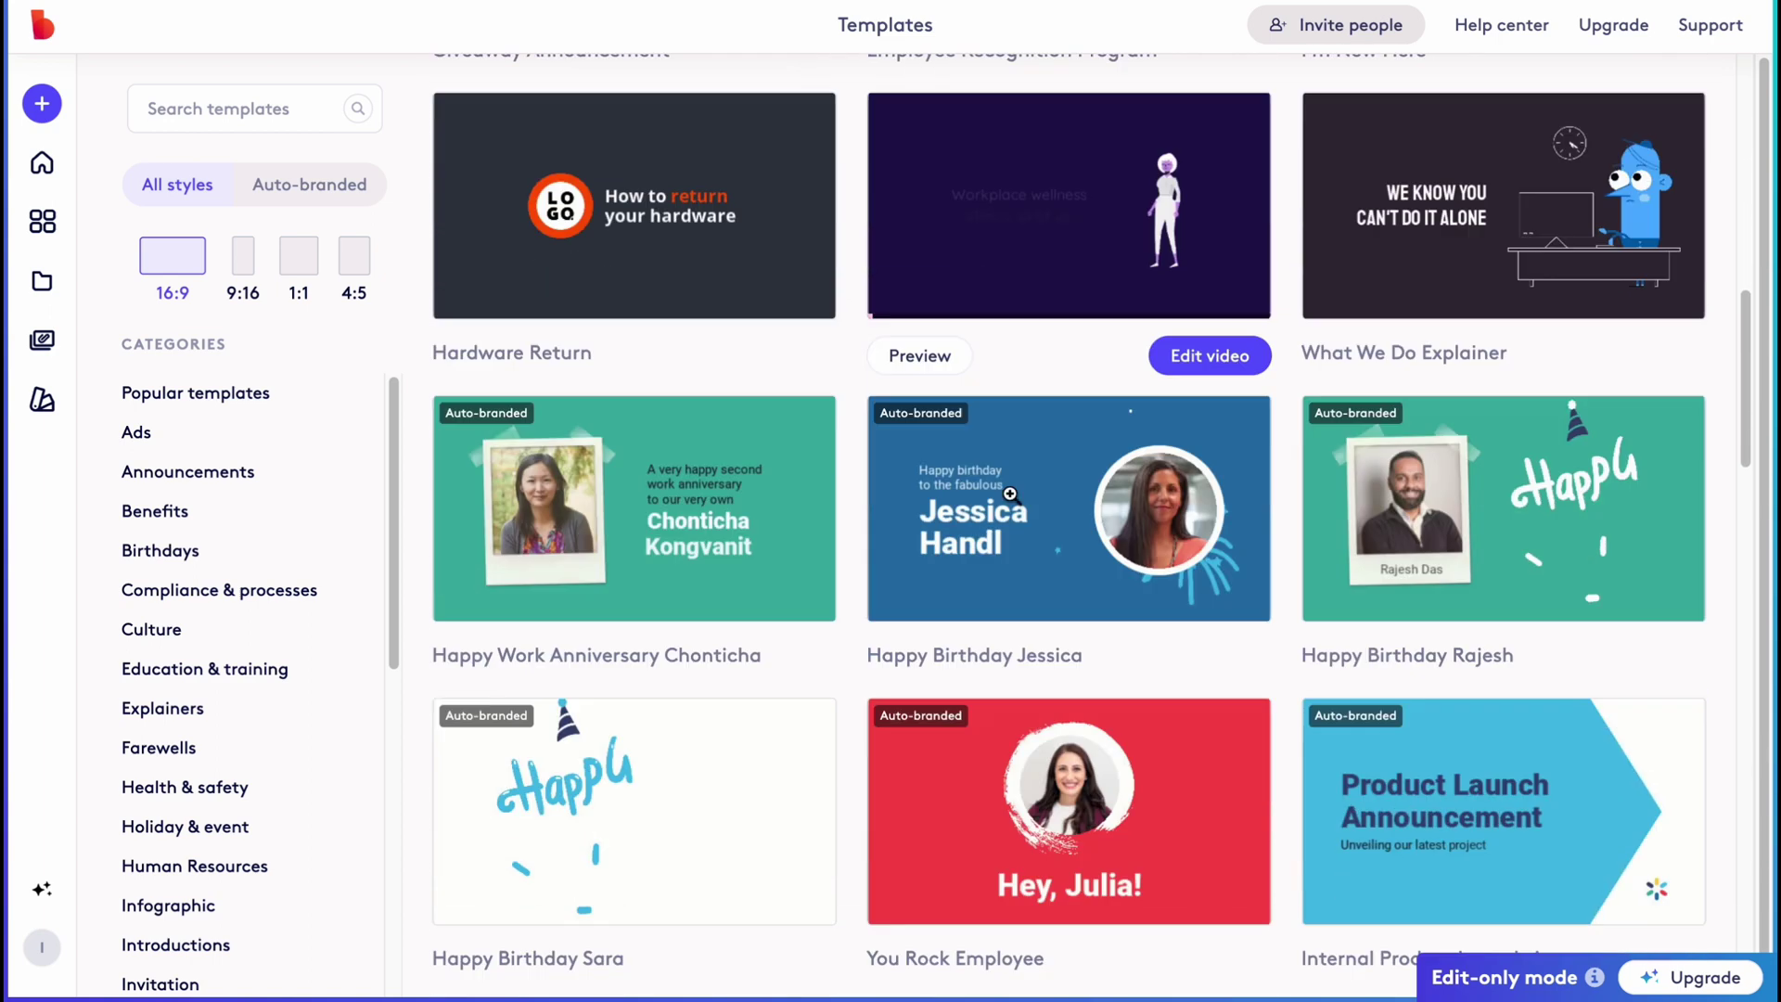
scroll(1011, 497, down, 2)
scroll(1010, 493, down, 2)
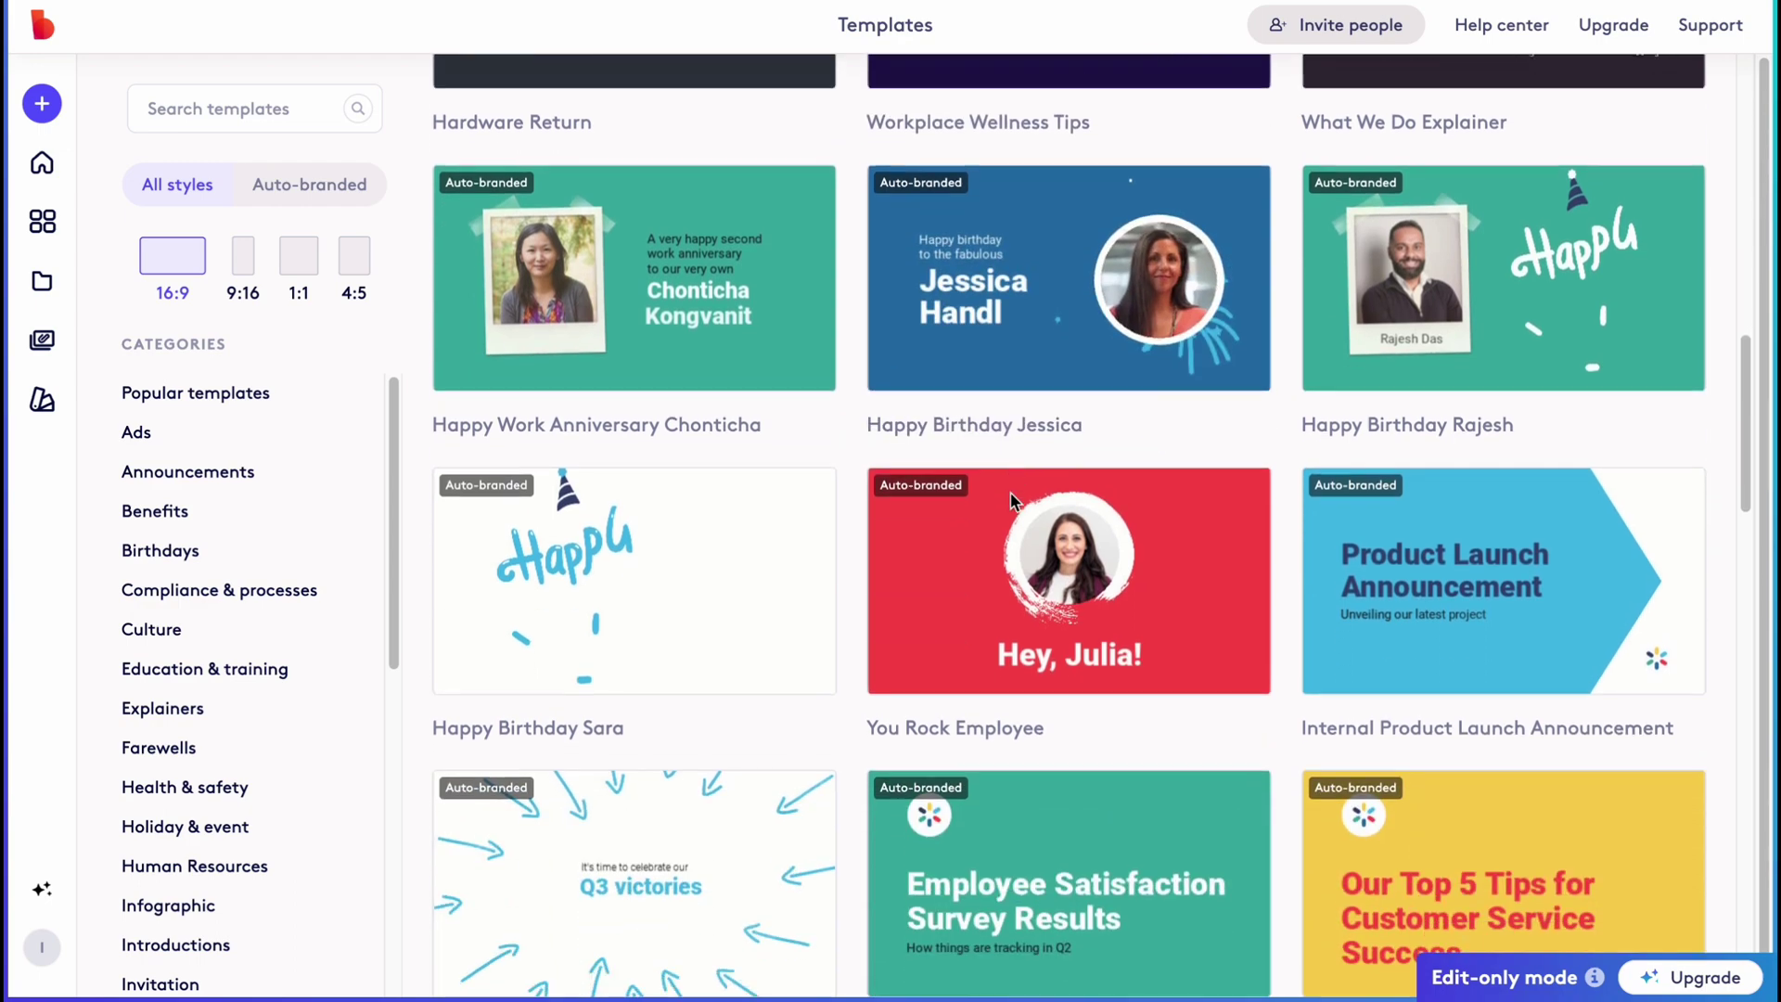
scroll(982, 490, down, 3)
scroll(974, 486, down, 4)
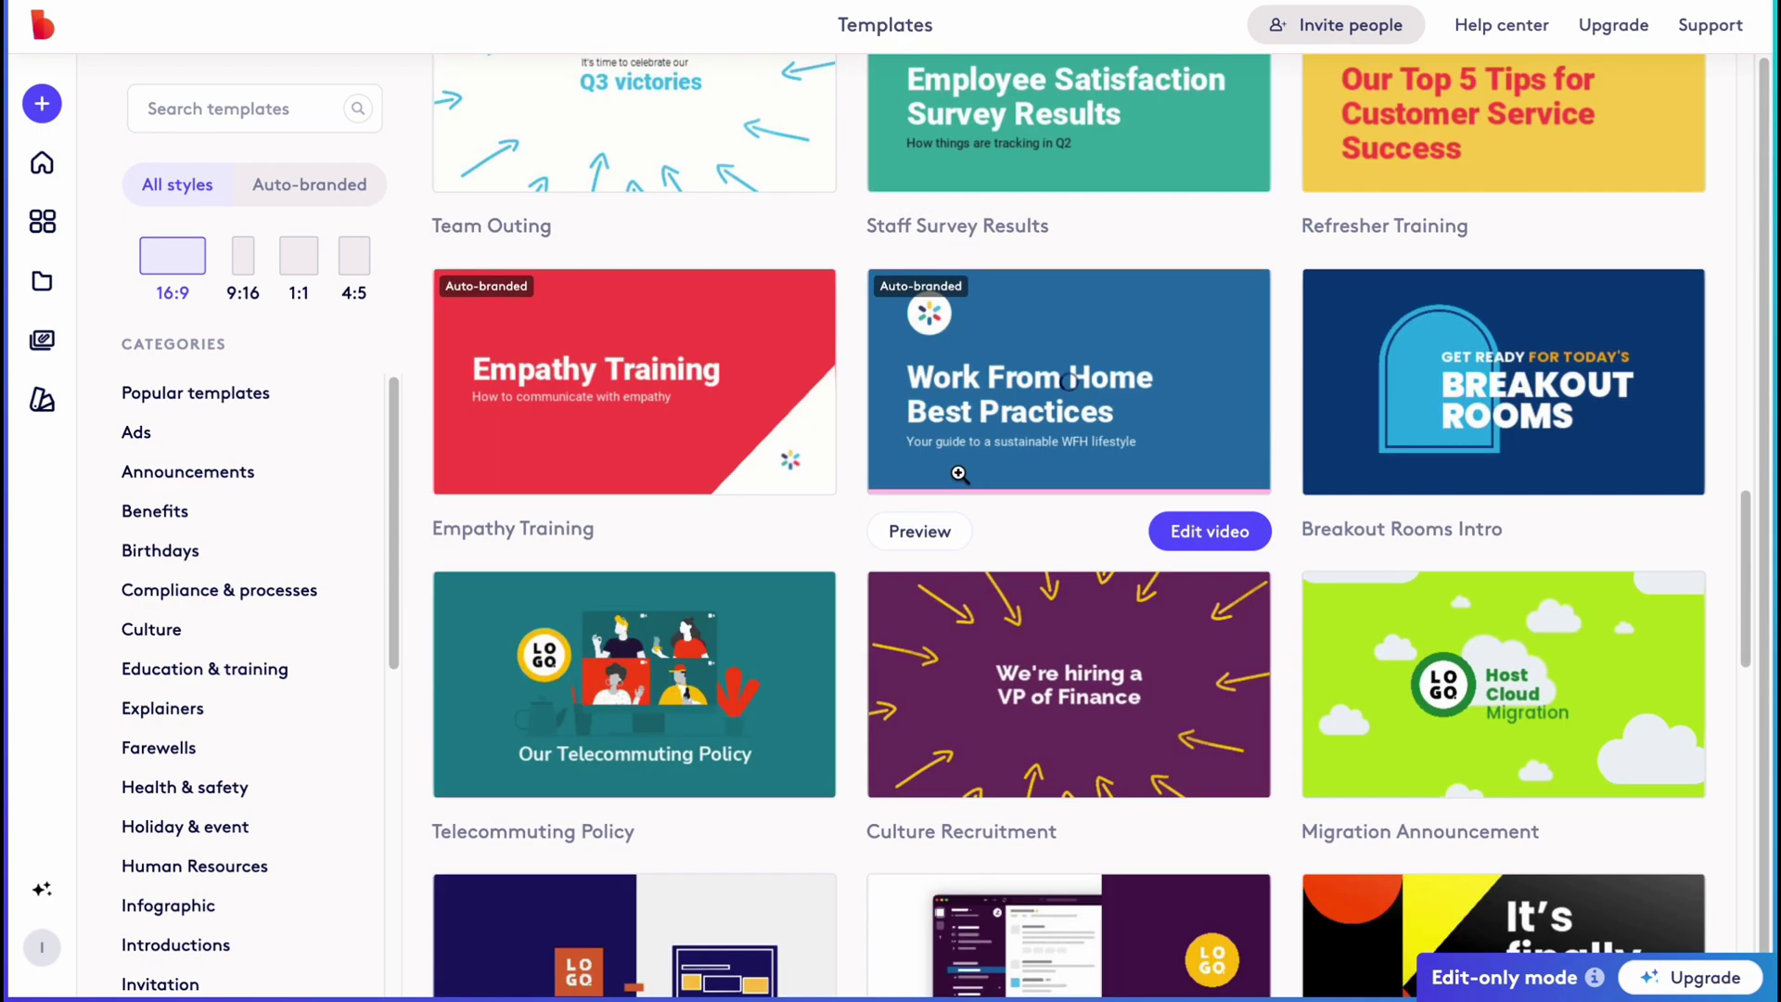
scroll(923, 475, down, 7)
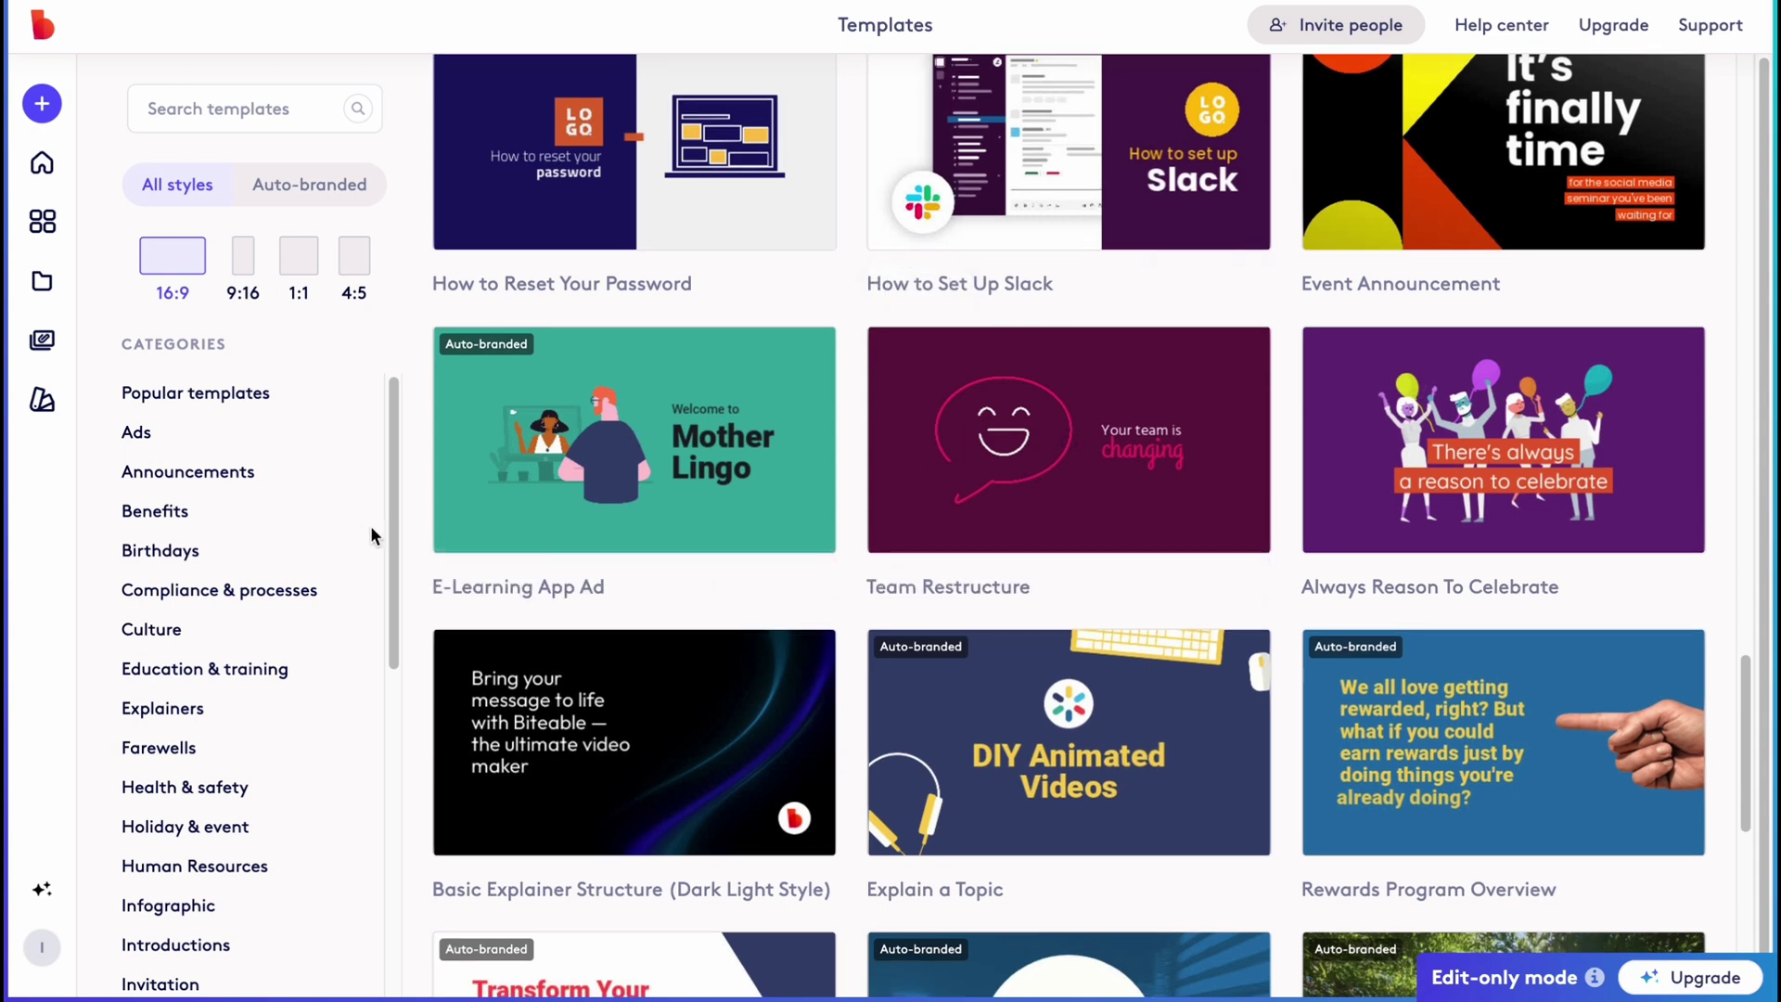
Narrow the 16:9 templates to the Marketing category
scroll(338, 547, down, 2)
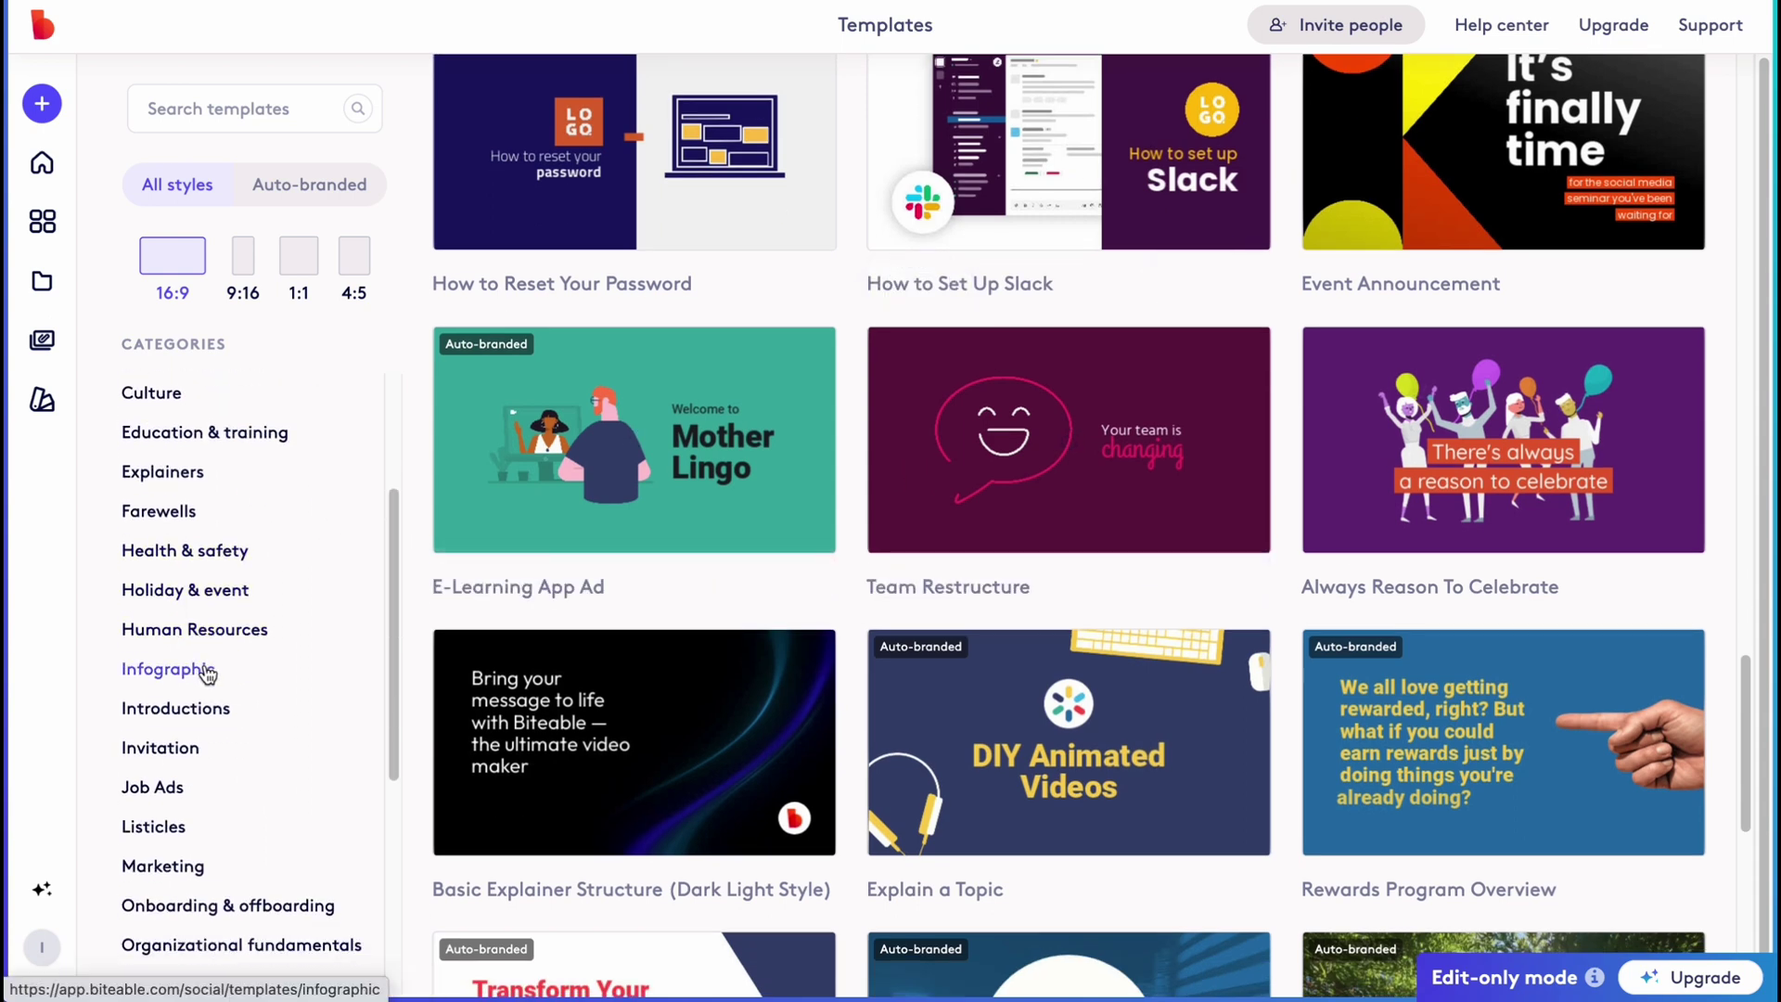
click(174, 860)
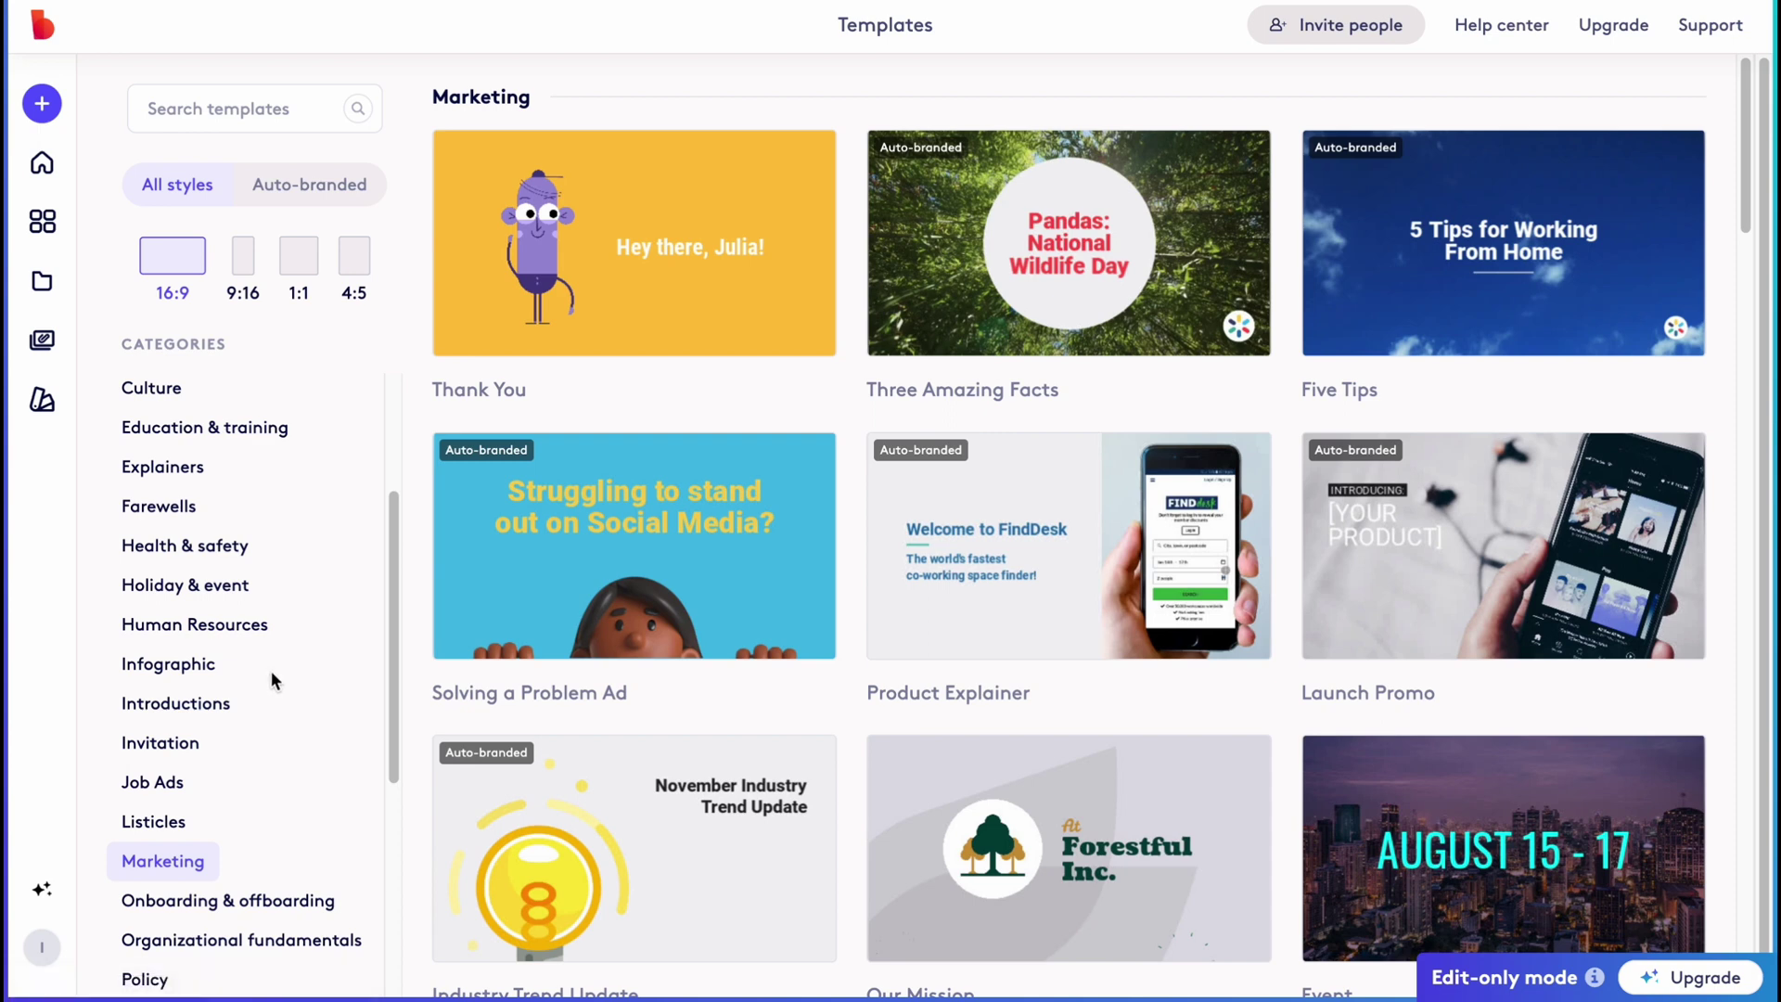
Examine the Marketing templates and their animated thumbnails to find a suitable design
mouse_move(985, 547)
mouse_move(711, 553)
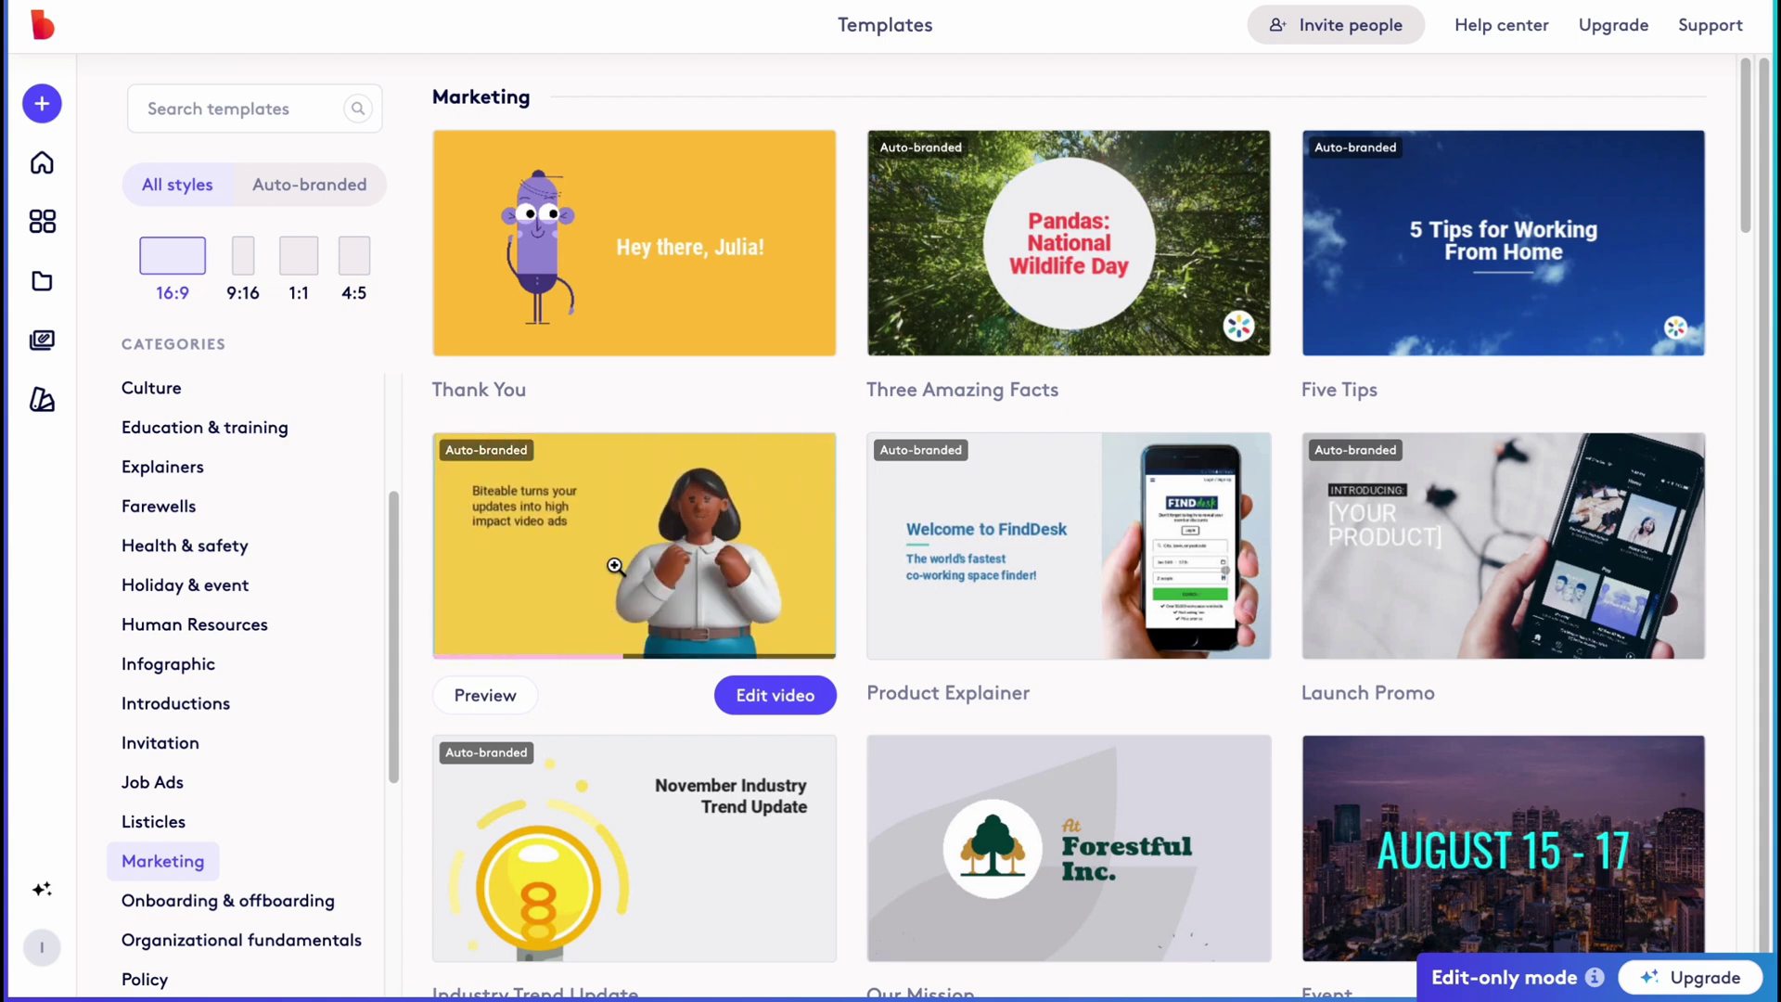
scroll(613, 565, down, 5)
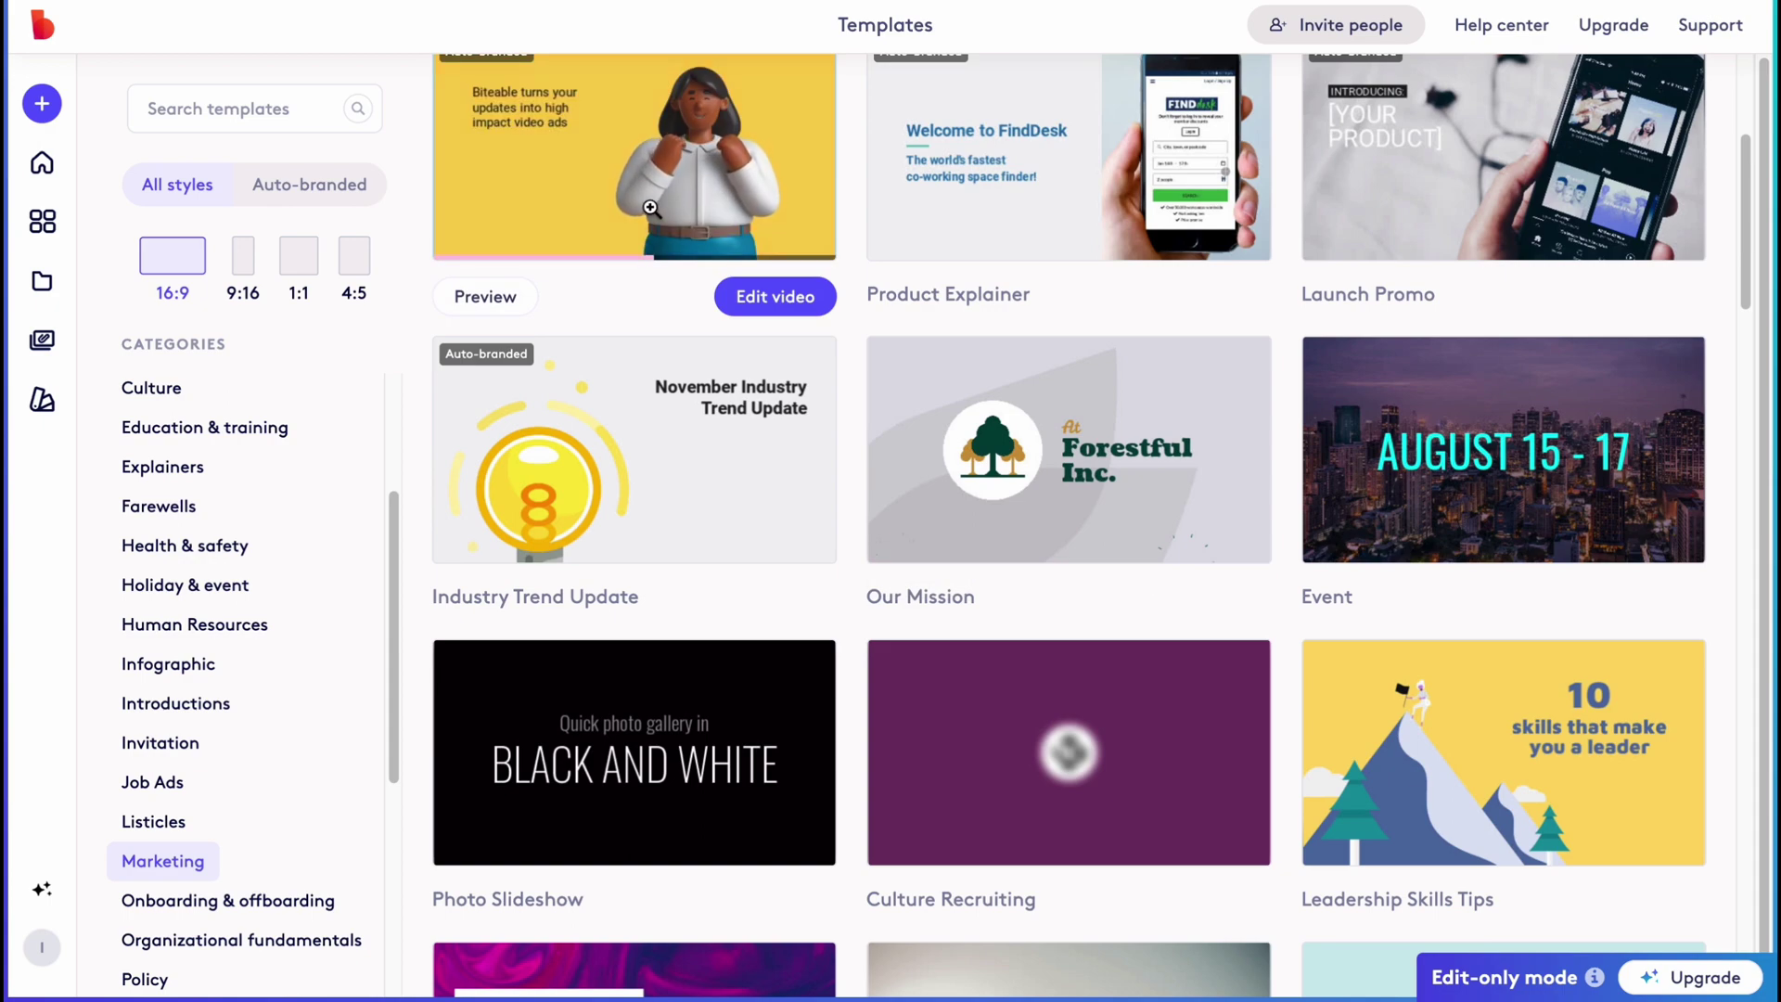
scroll(612, 339, up, 2)
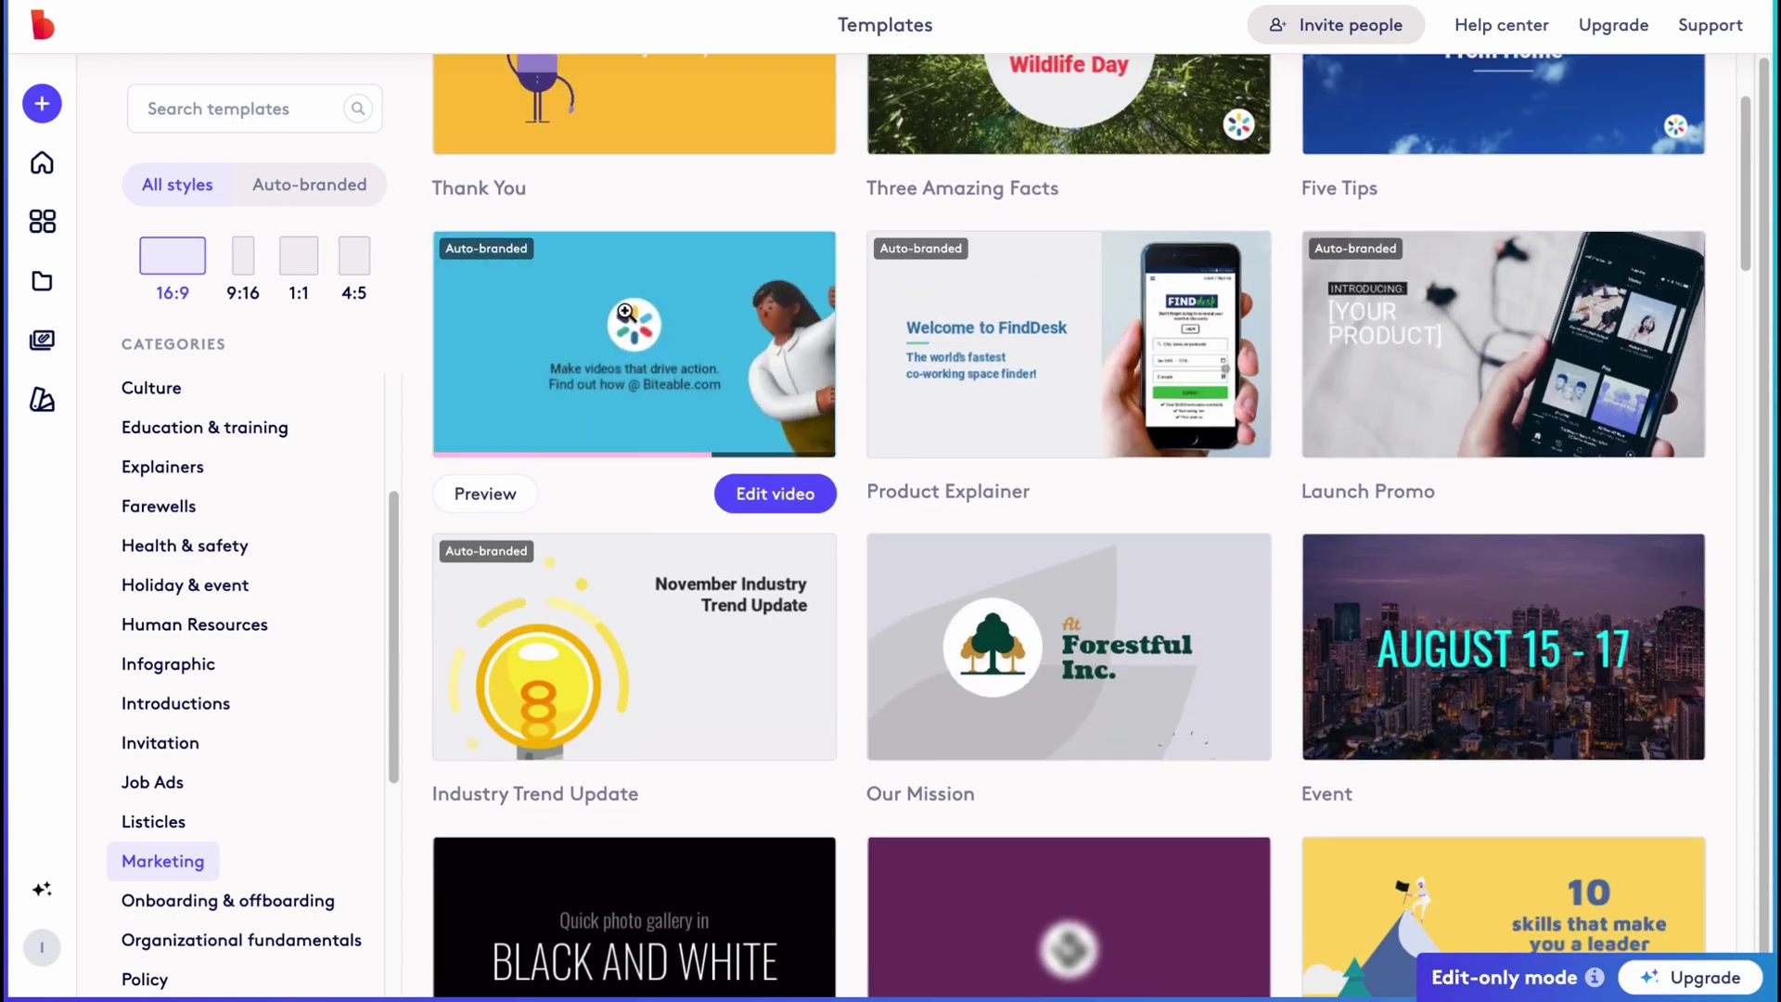
scroll(640, 353, down, 2)
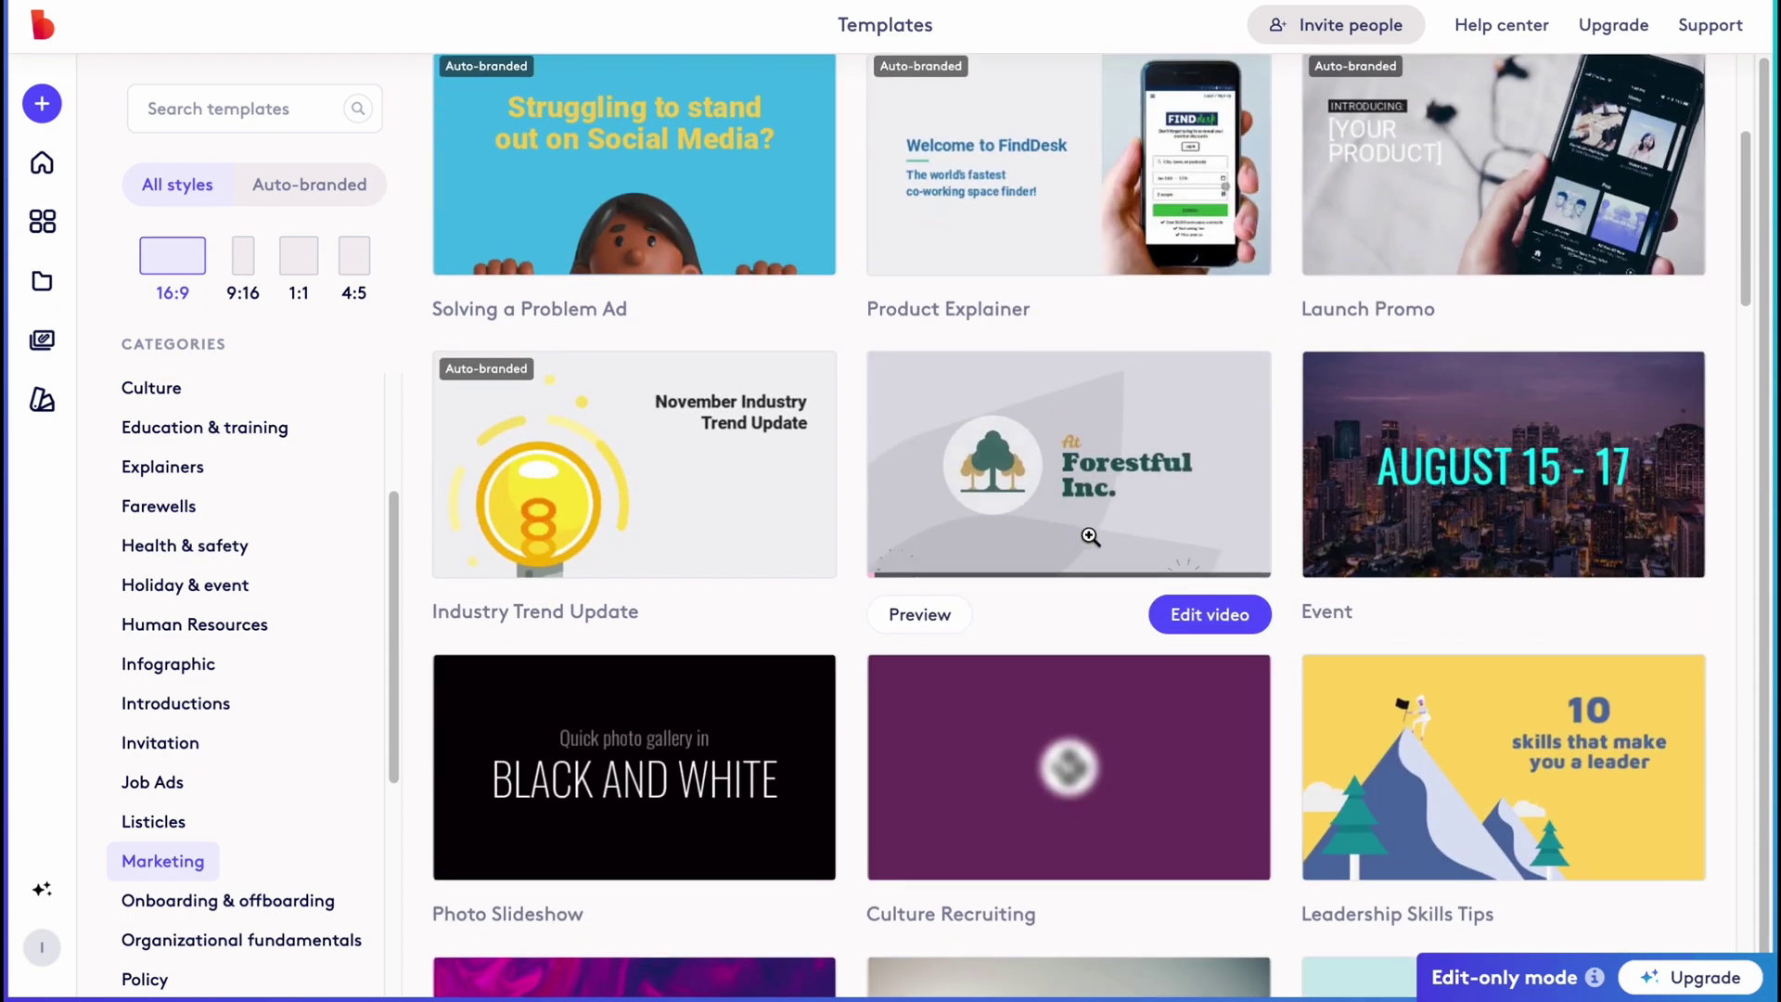
scroll(1039, 529, down, 4)
scroll(984, 538, down, 5)
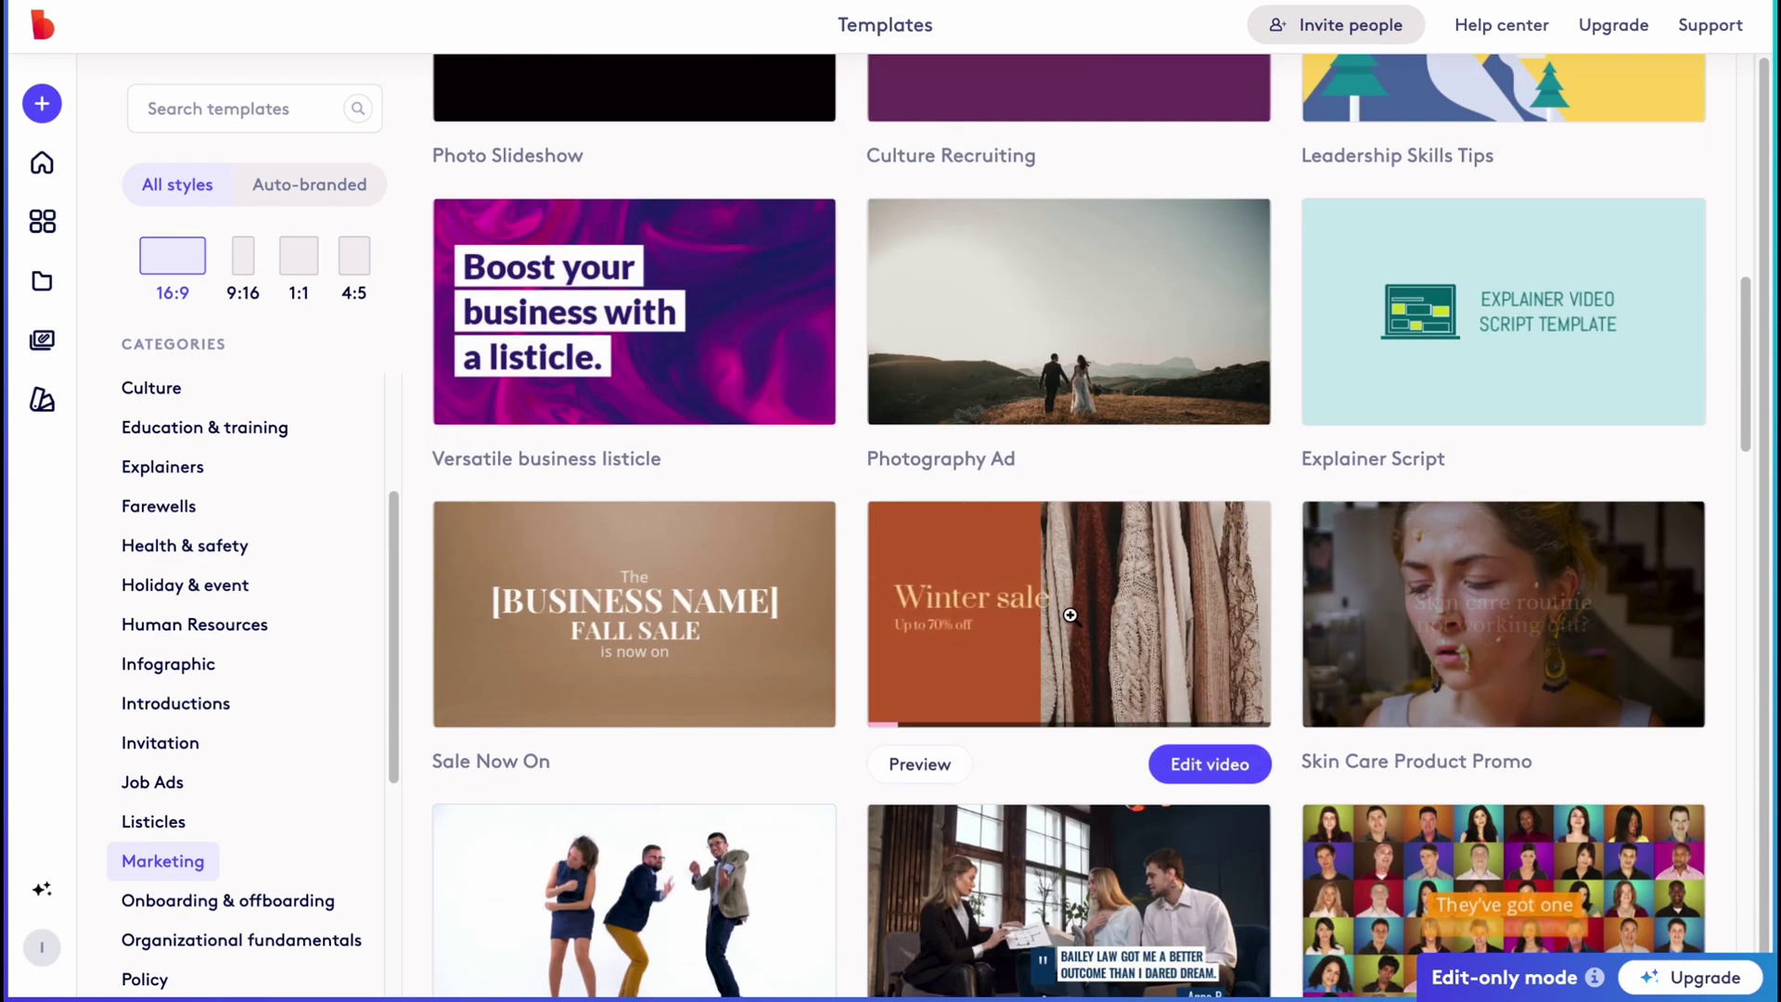
scroll(1065, 614, down, 9)
scroll(1066, 614, down, 11)
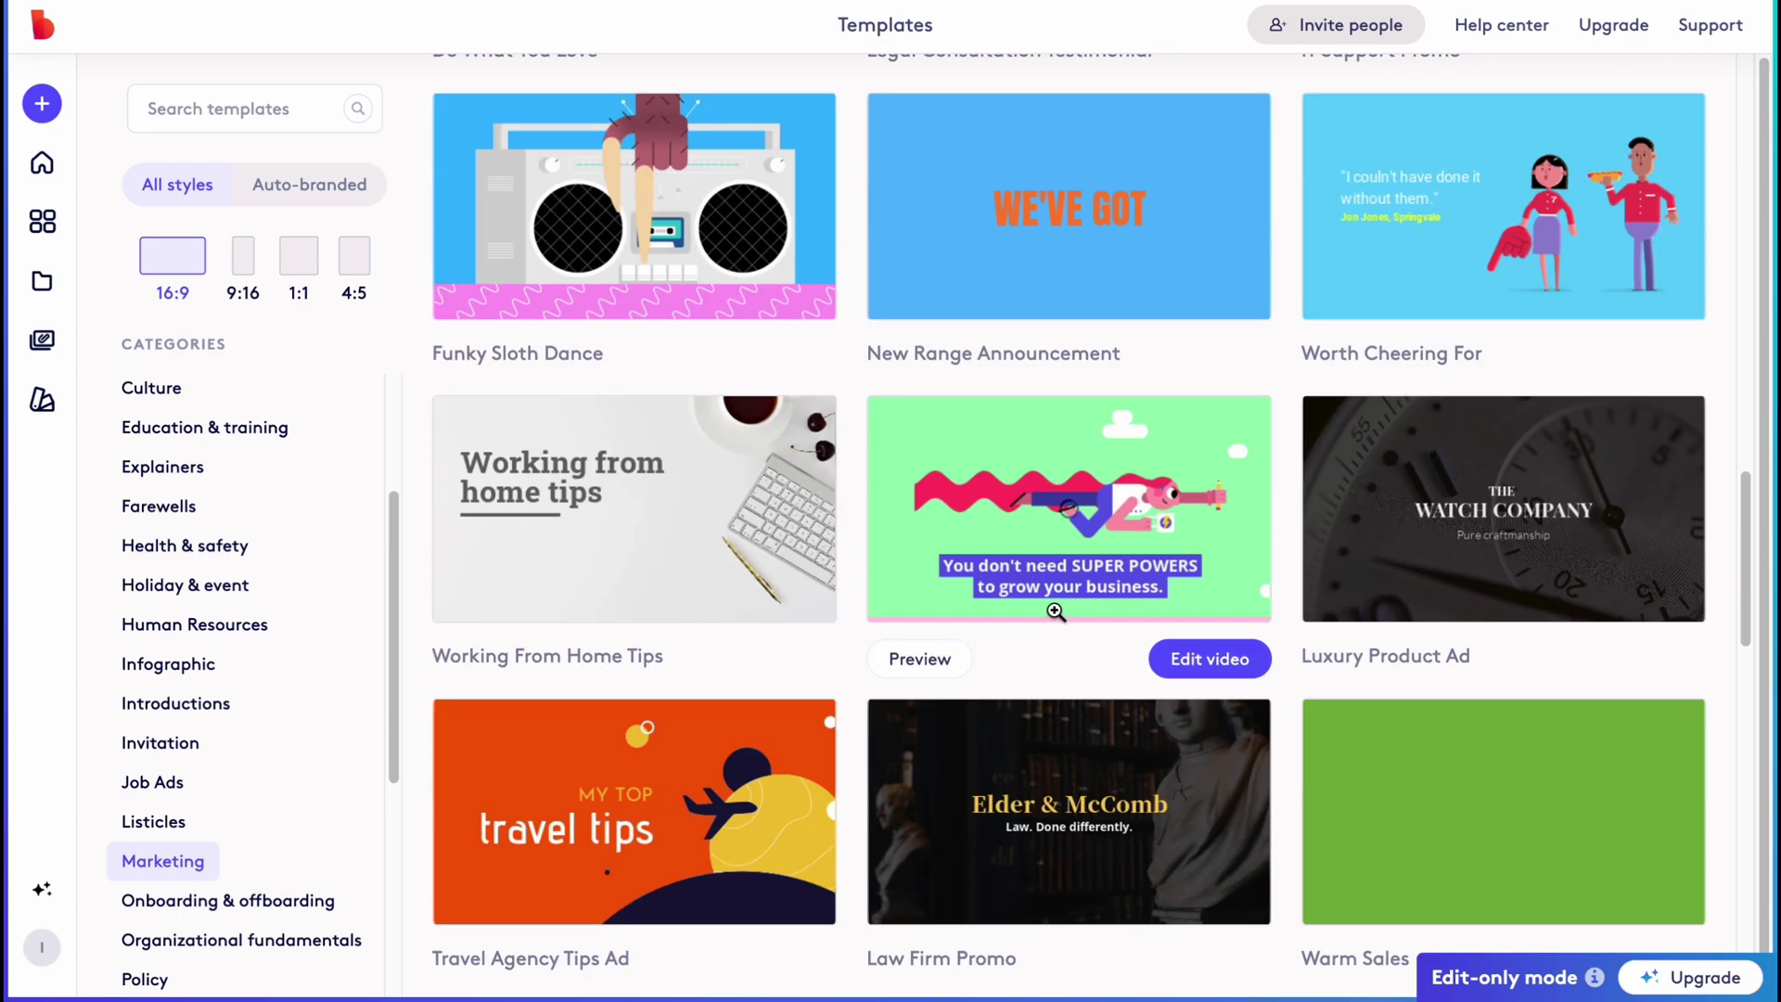
scroll(1054, 568, up, 9)
scroll(1054, 568, down, 2)
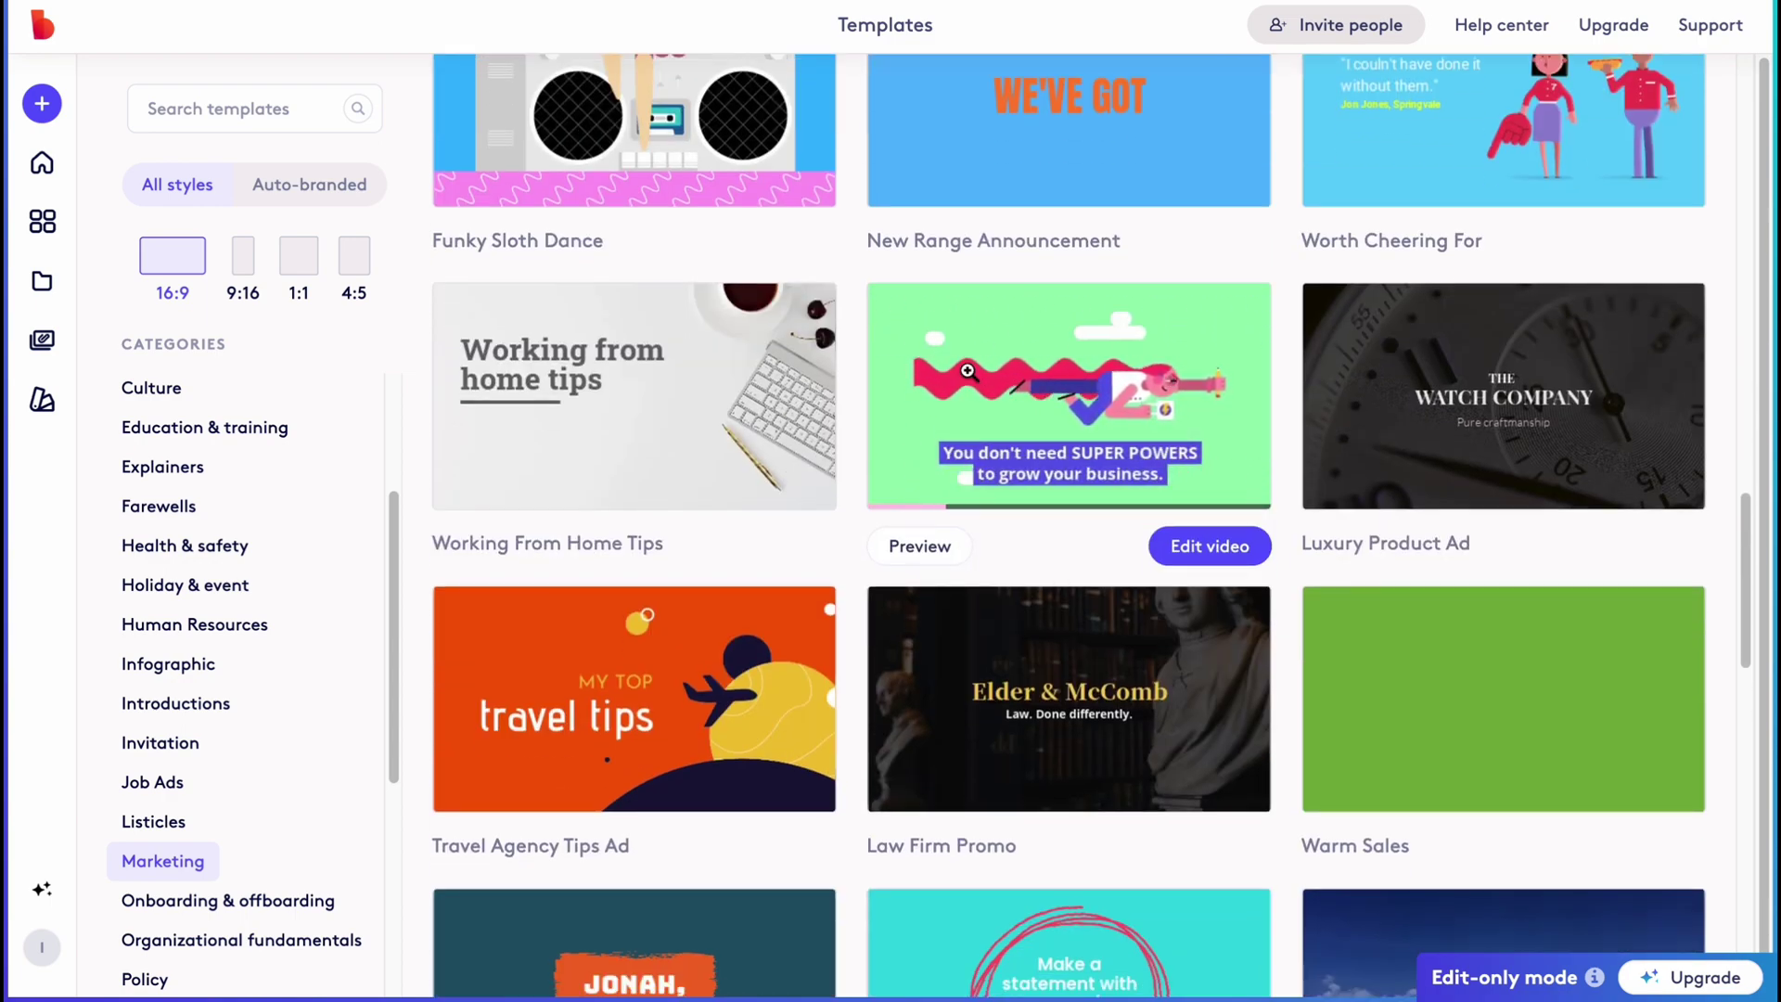
scroll(1085, 398, down, 6)
scroll(1085, 398, down, 9)
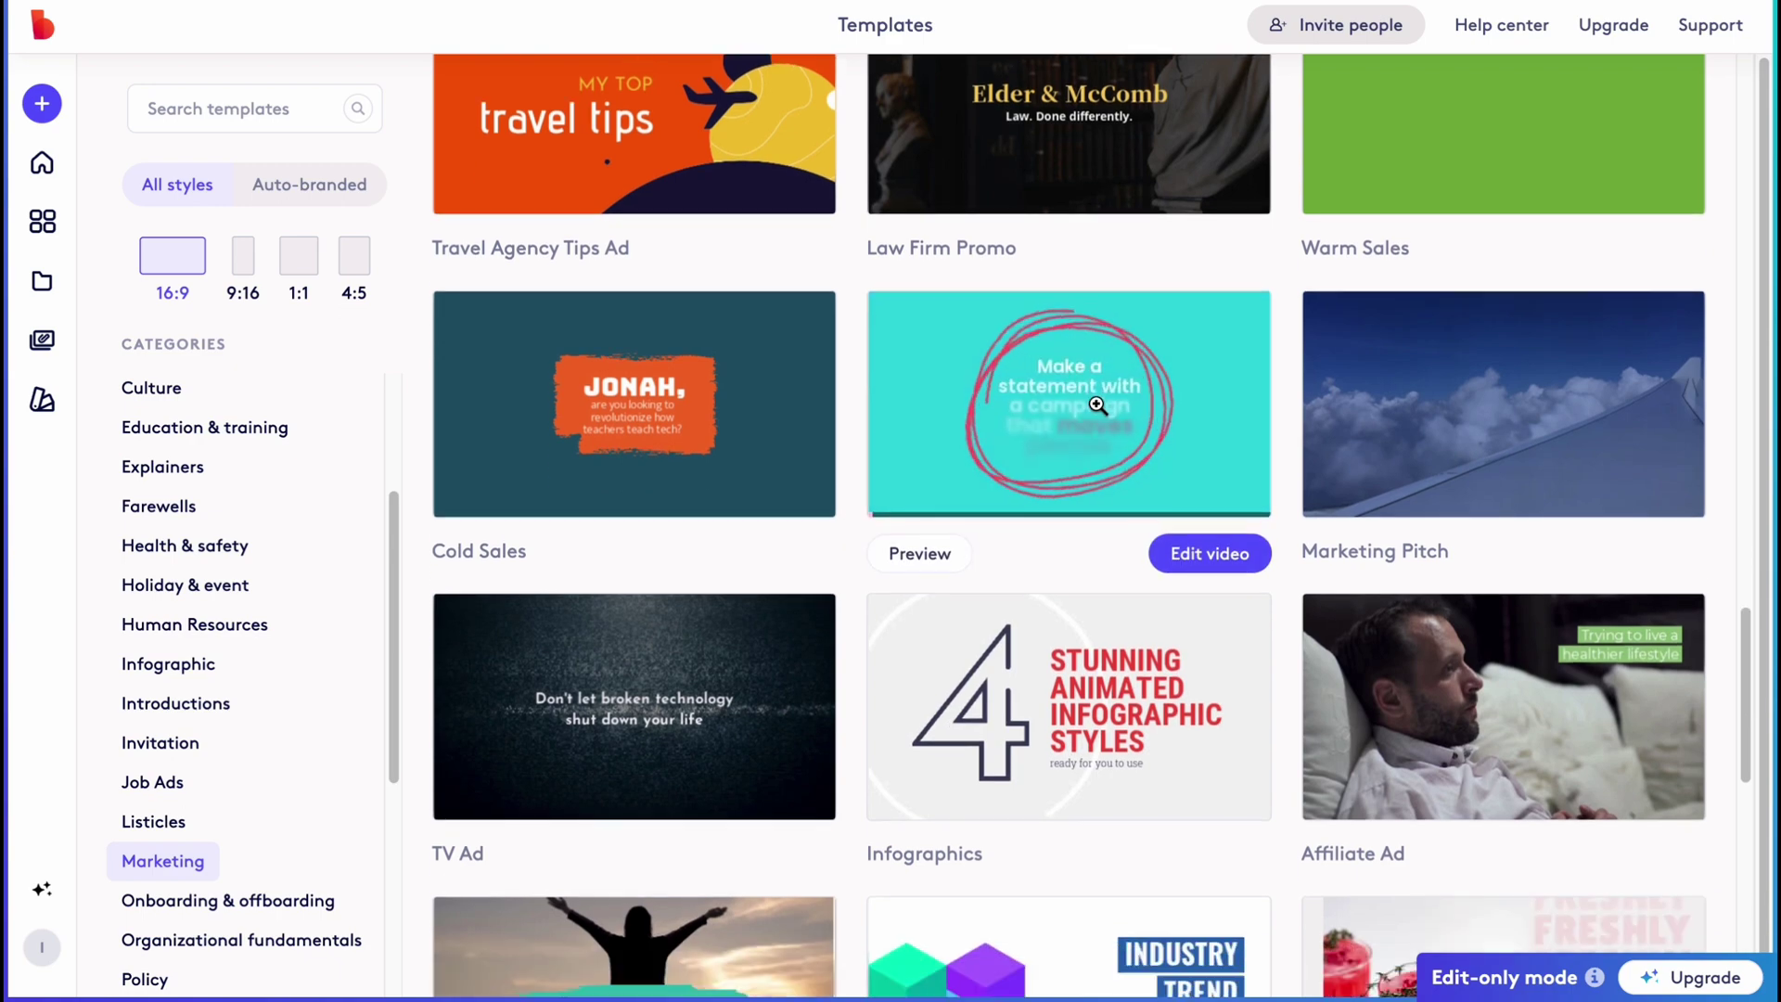
Browse the remaining 16:9 Marketing templates and return to the beginning of the list
scroll(1080, 391, down, 3)
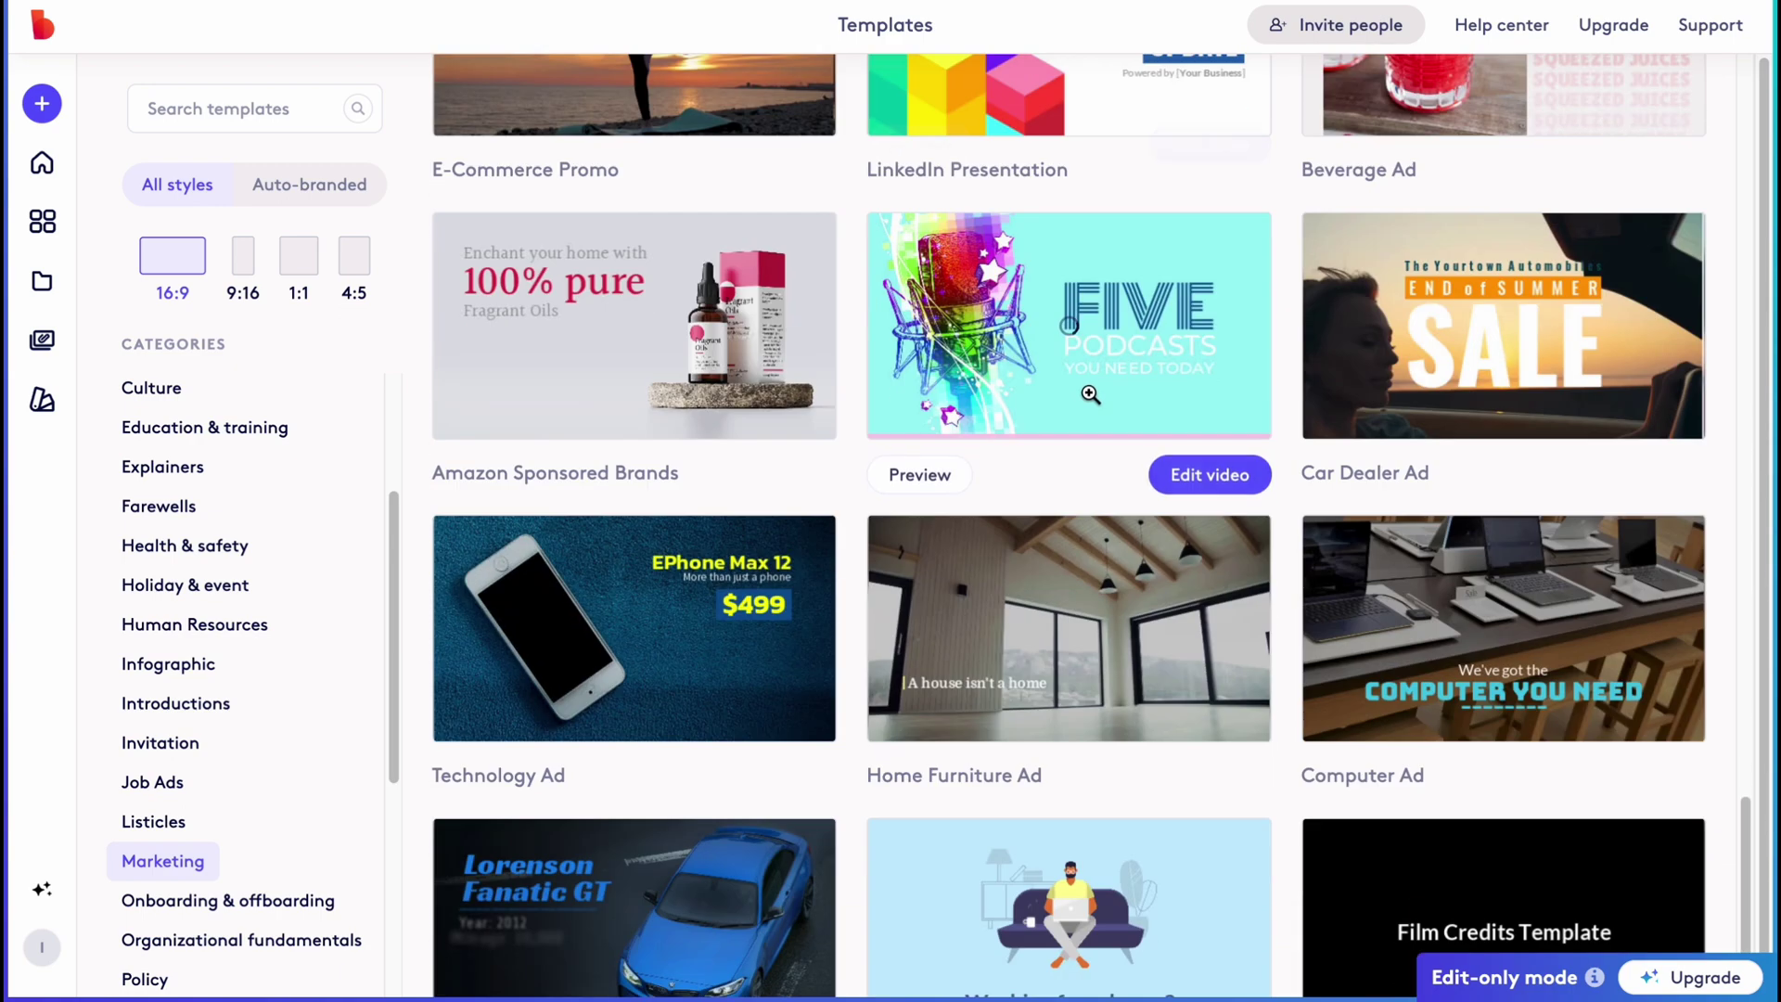
scroll(1069, 326, down, 4)
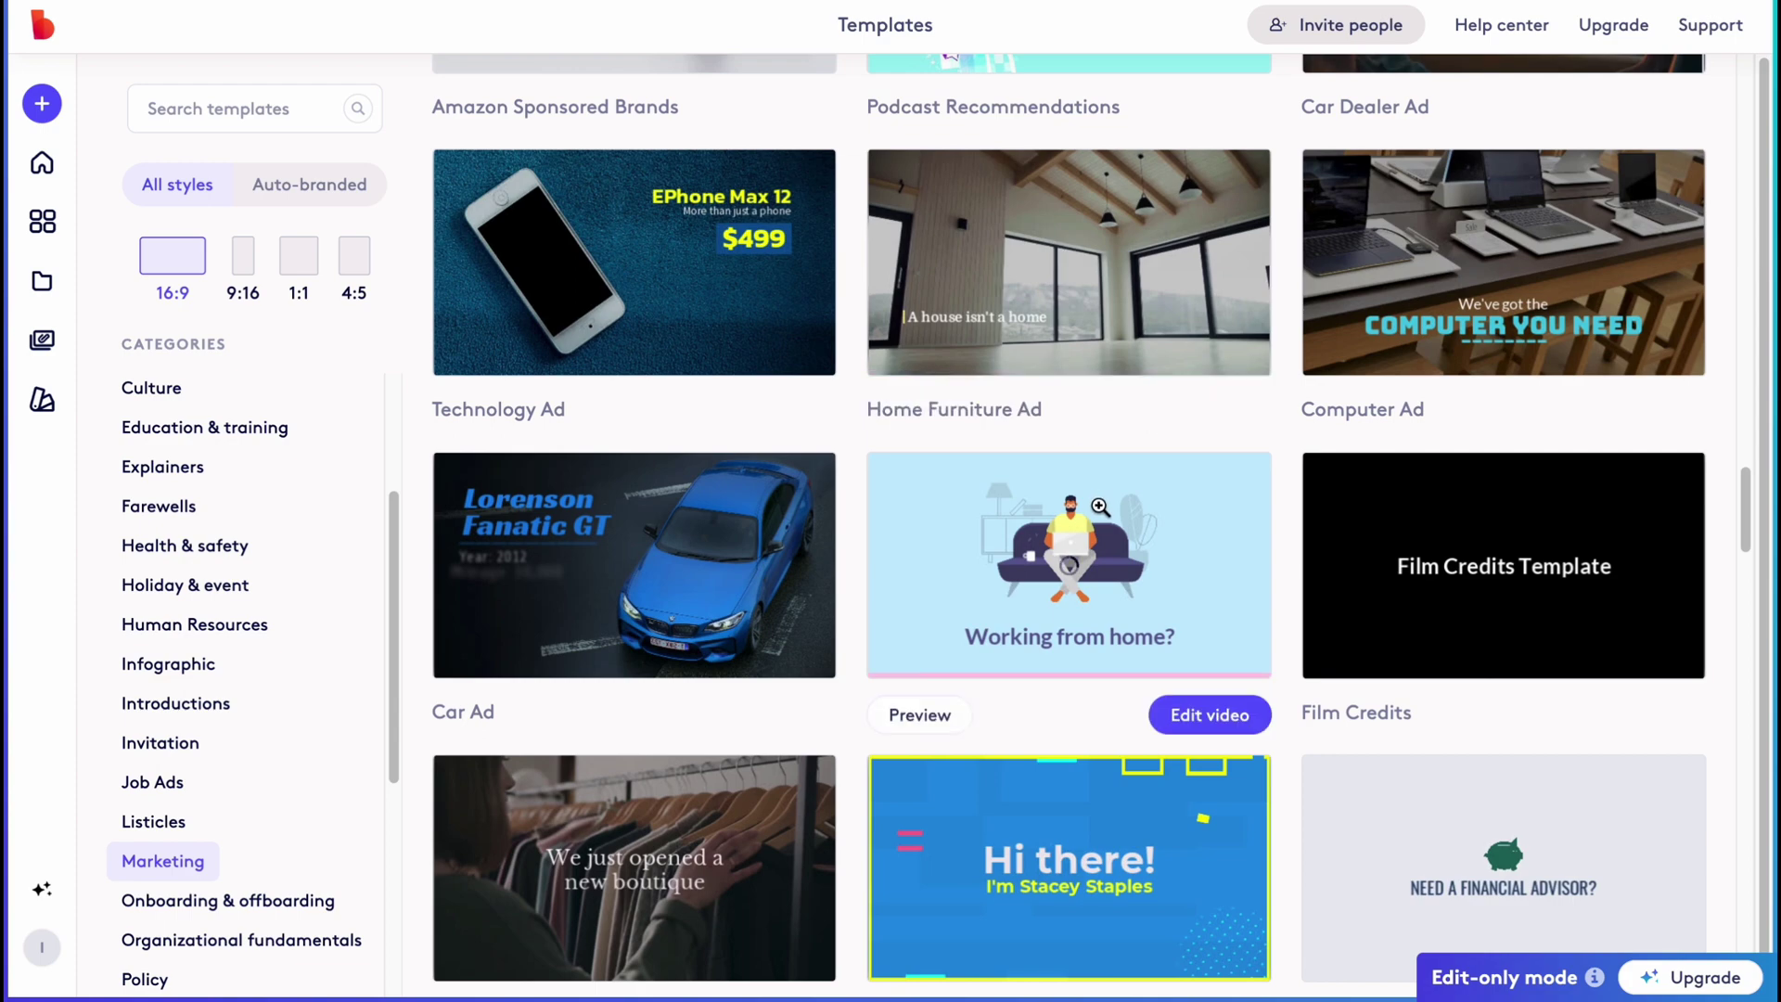
scroll(1095, 496, down, 3)
scroll(1085, 483, down, 8)
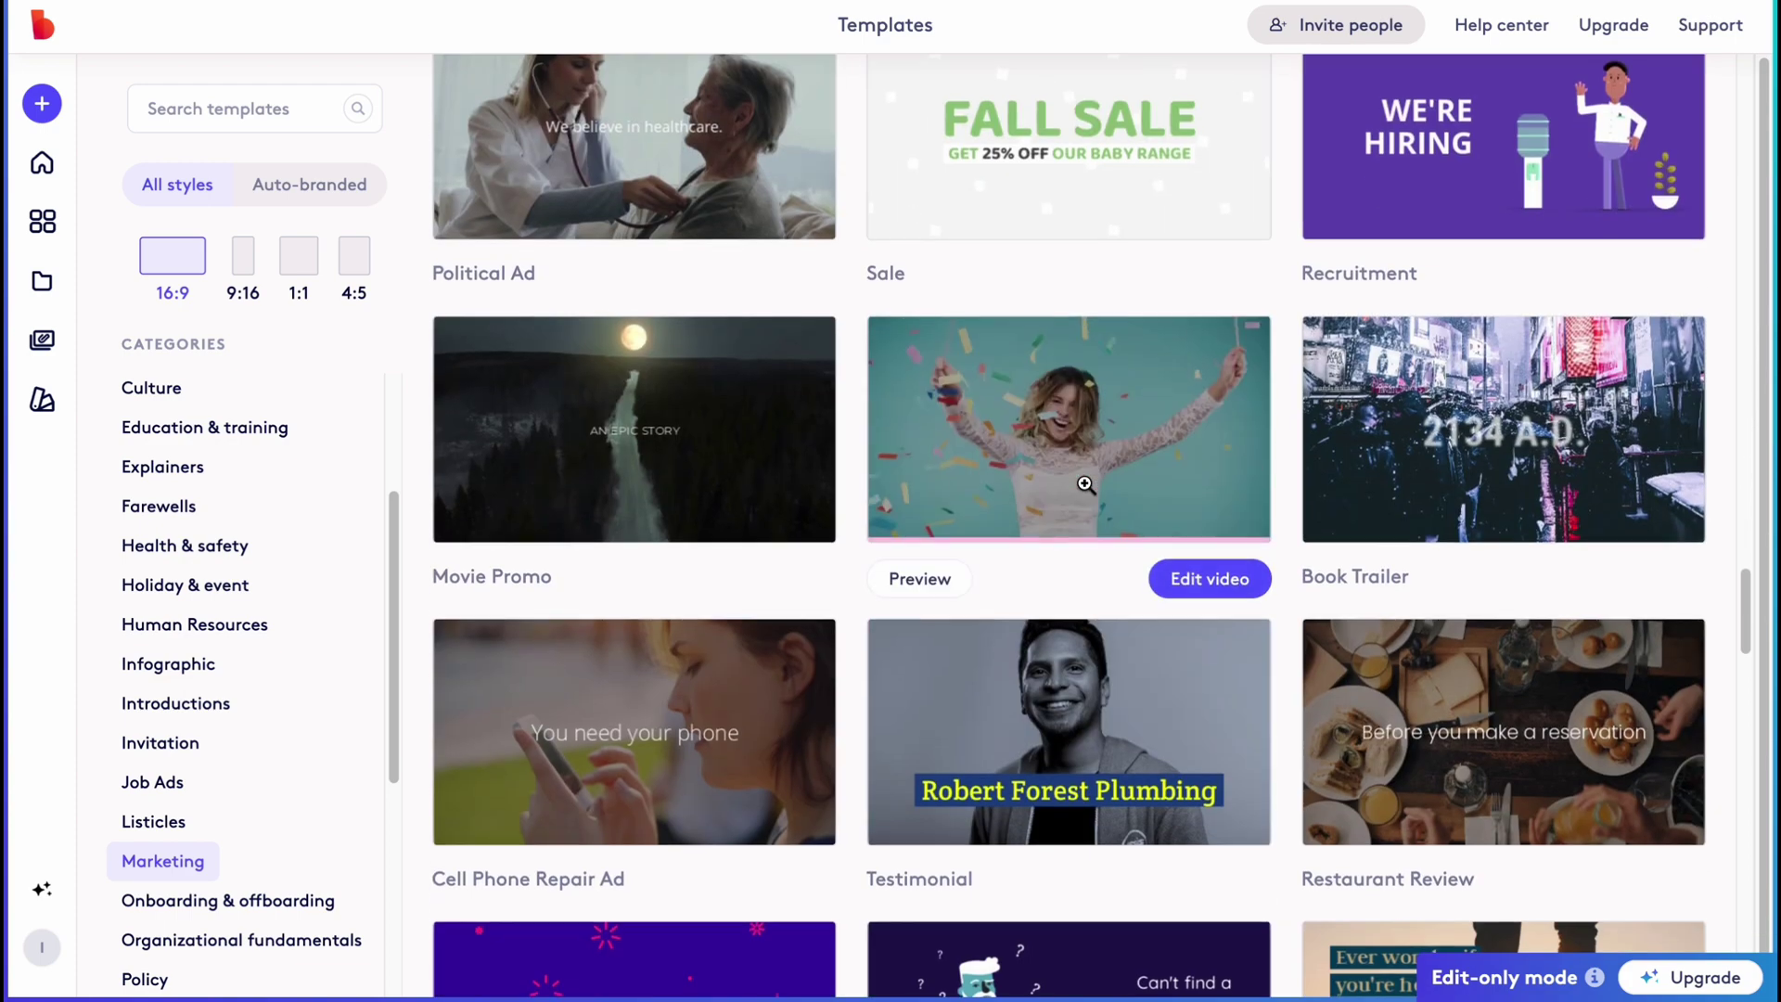
scroll(1080, 484, down, 3)
scroll(629, 765, down, 1)
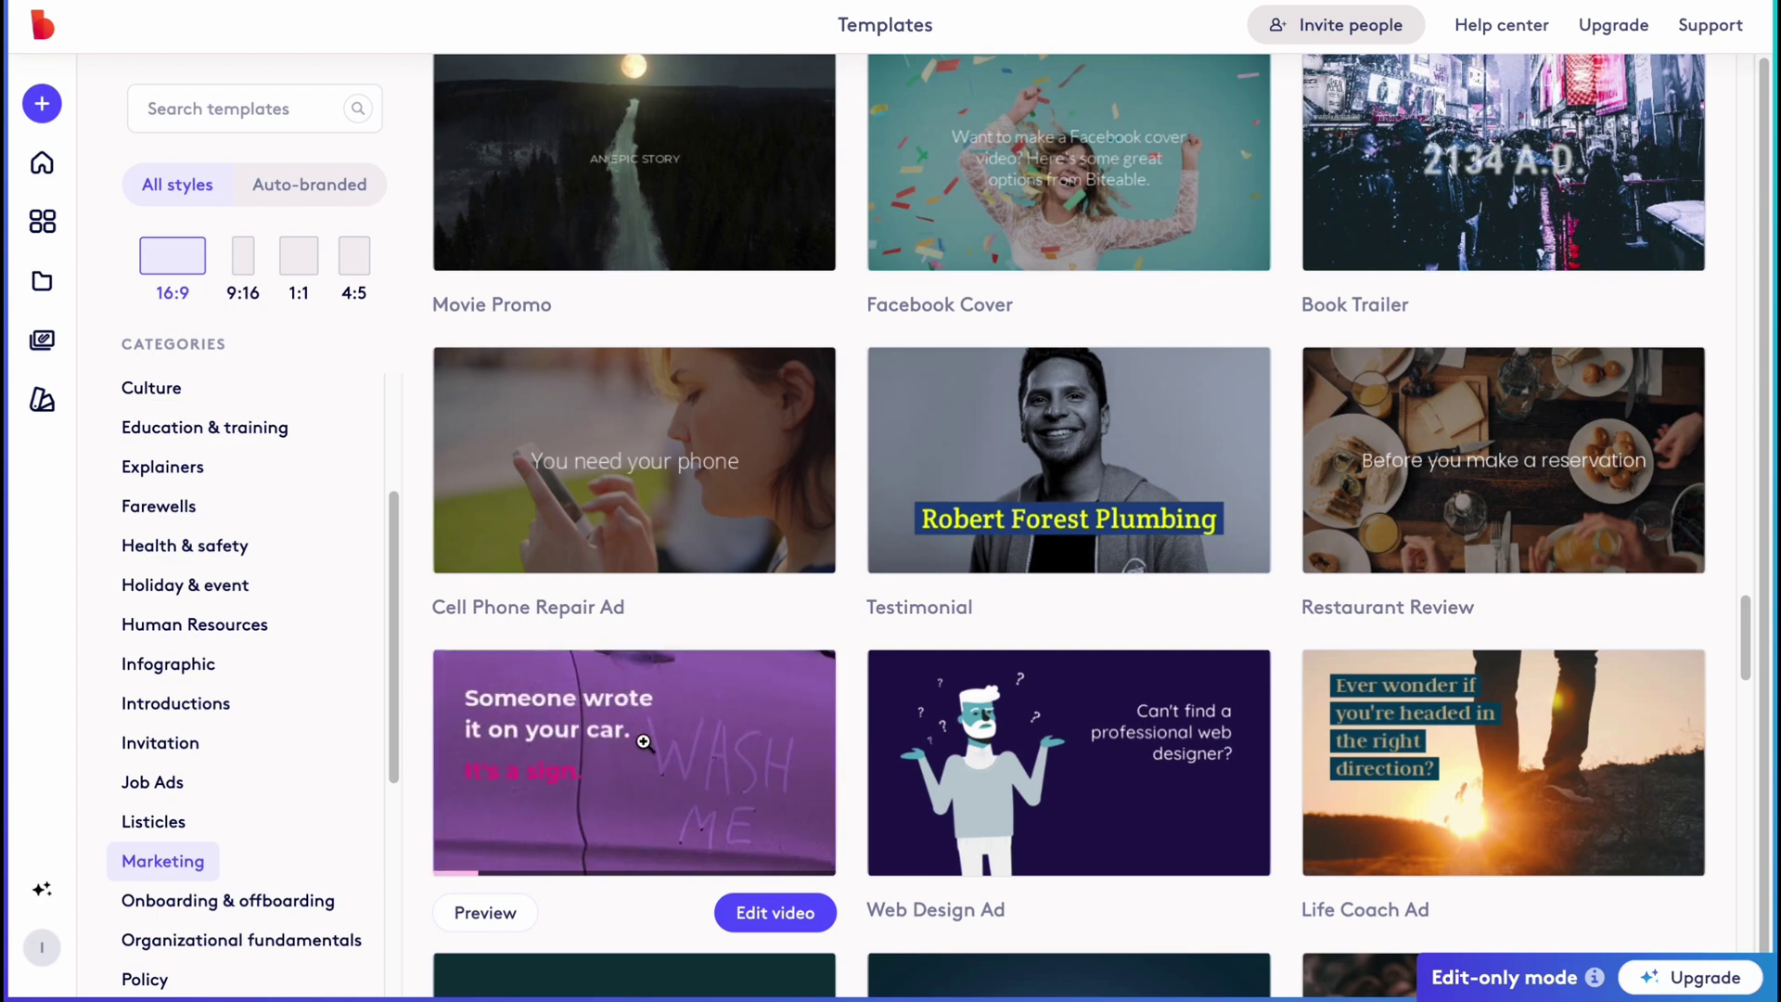
scroll(839, 623, up, 12)
scroll(953, 617, up, 9)
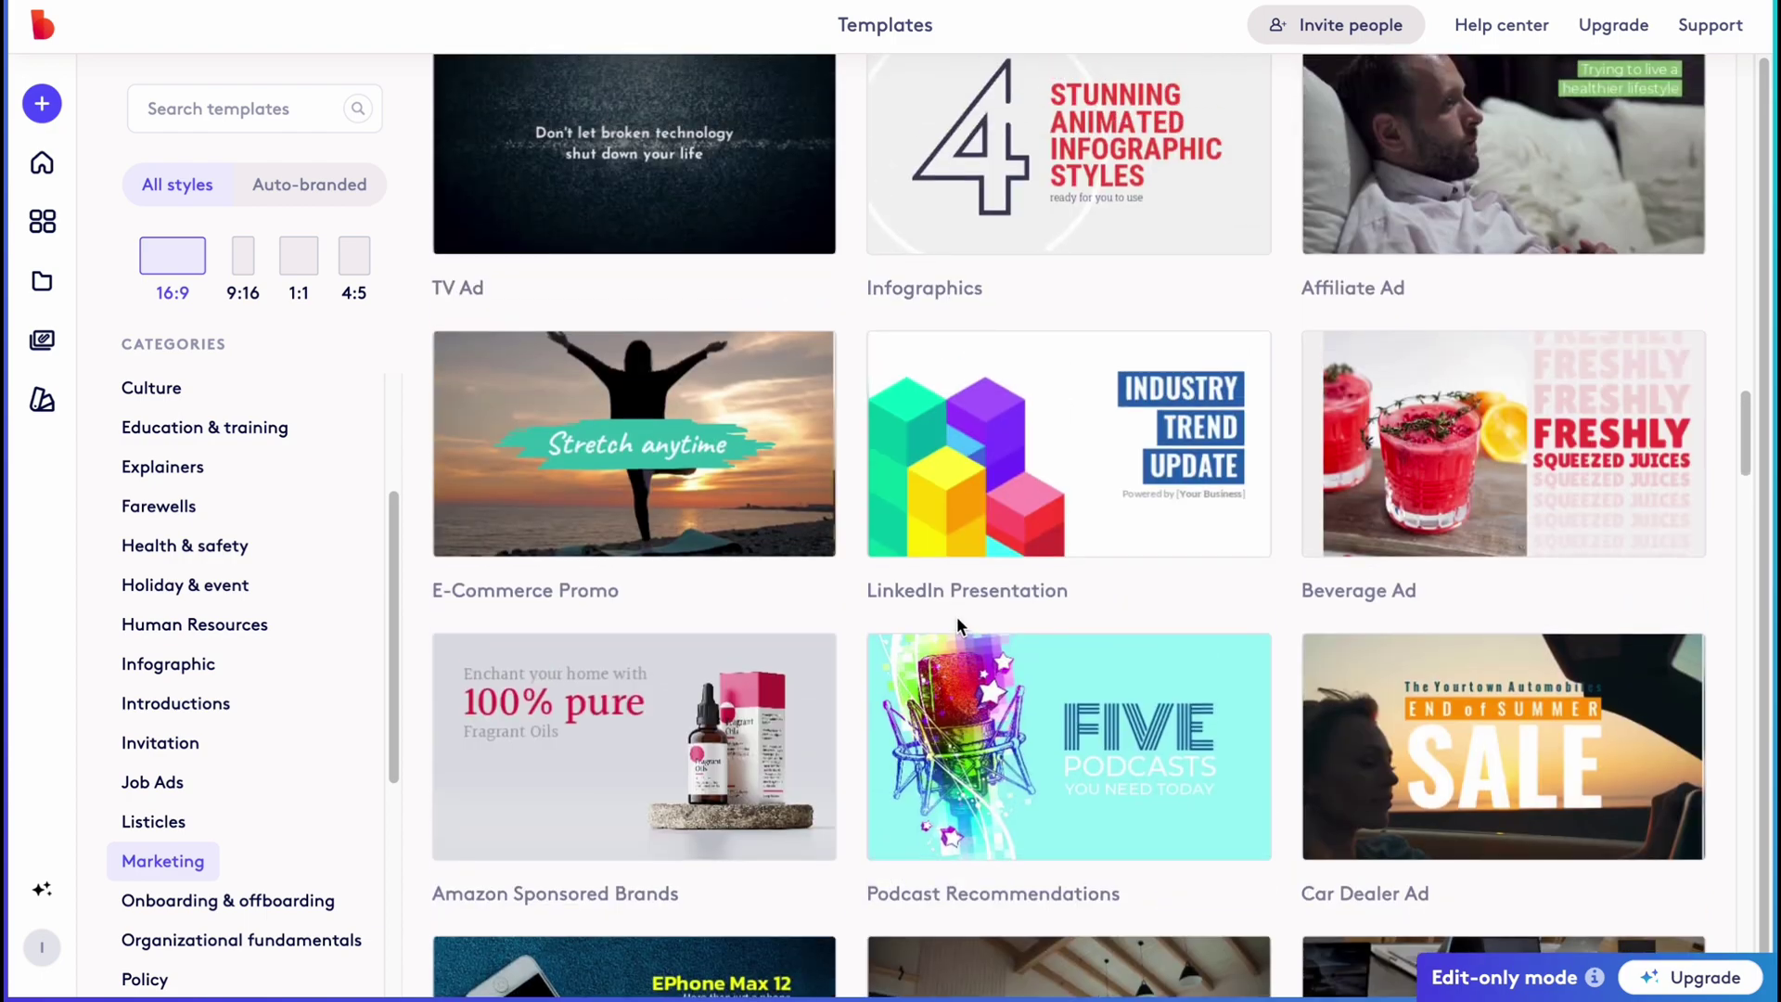
scroll(955, 616, up, 20)
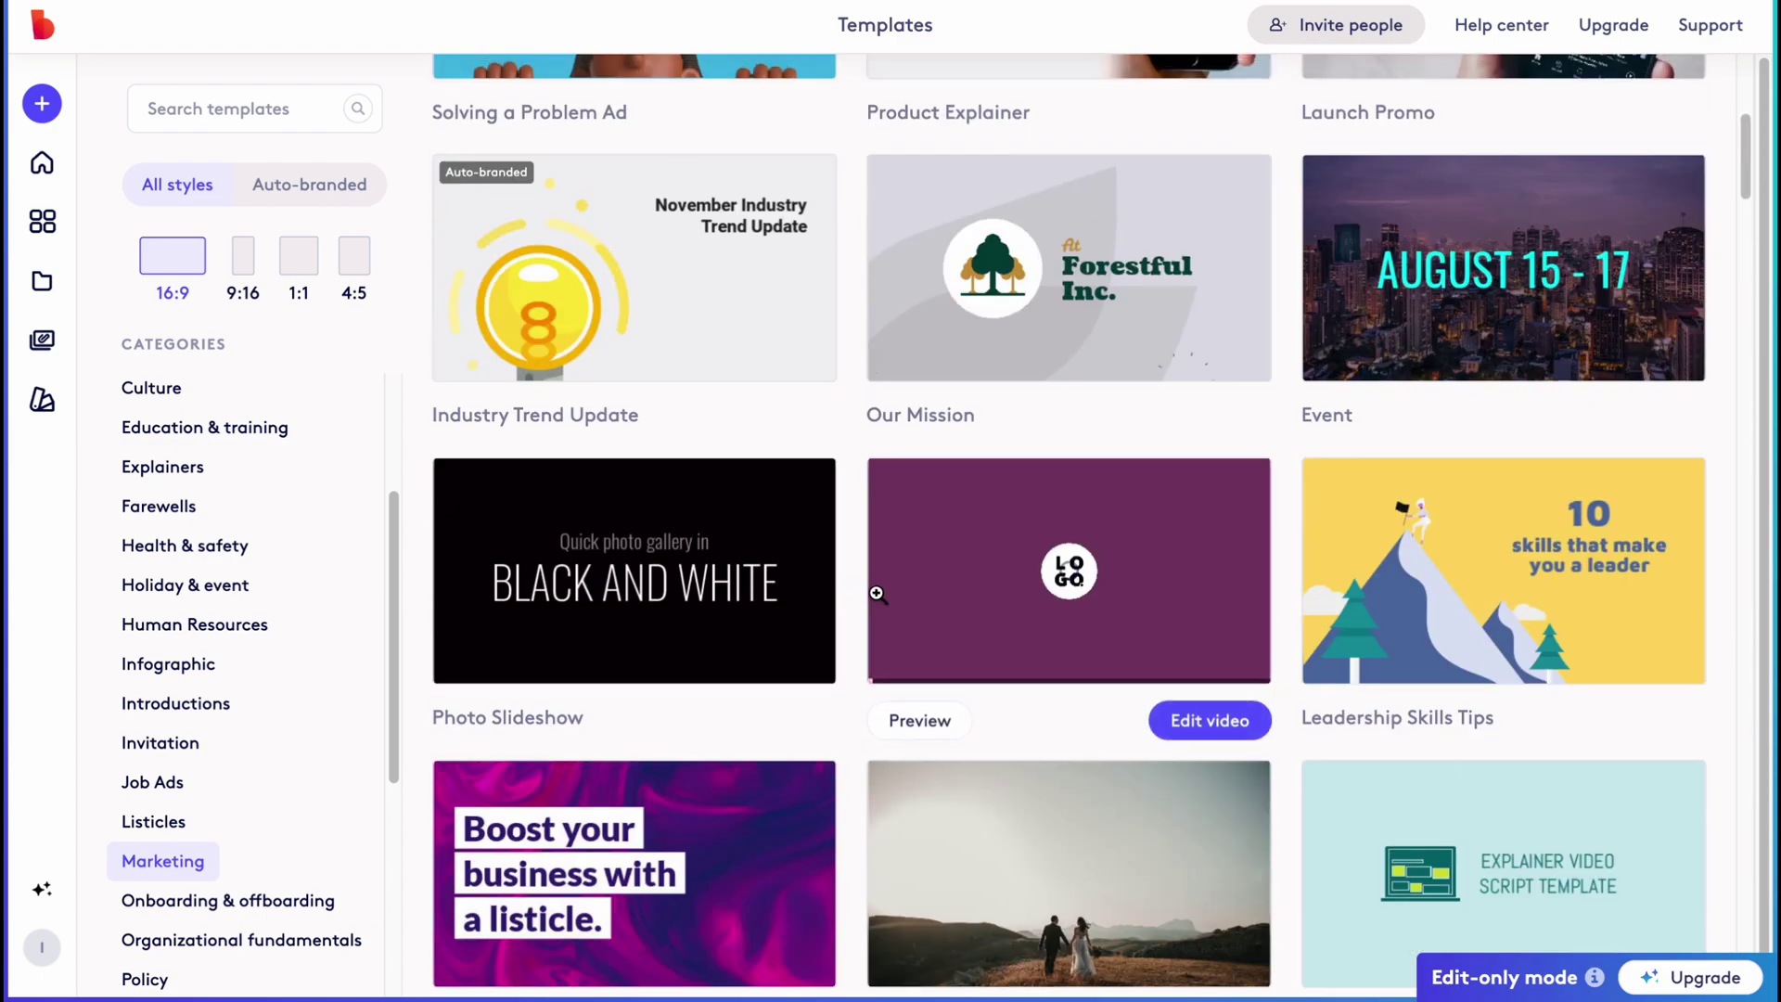
scroll(863, 589, up, 6)
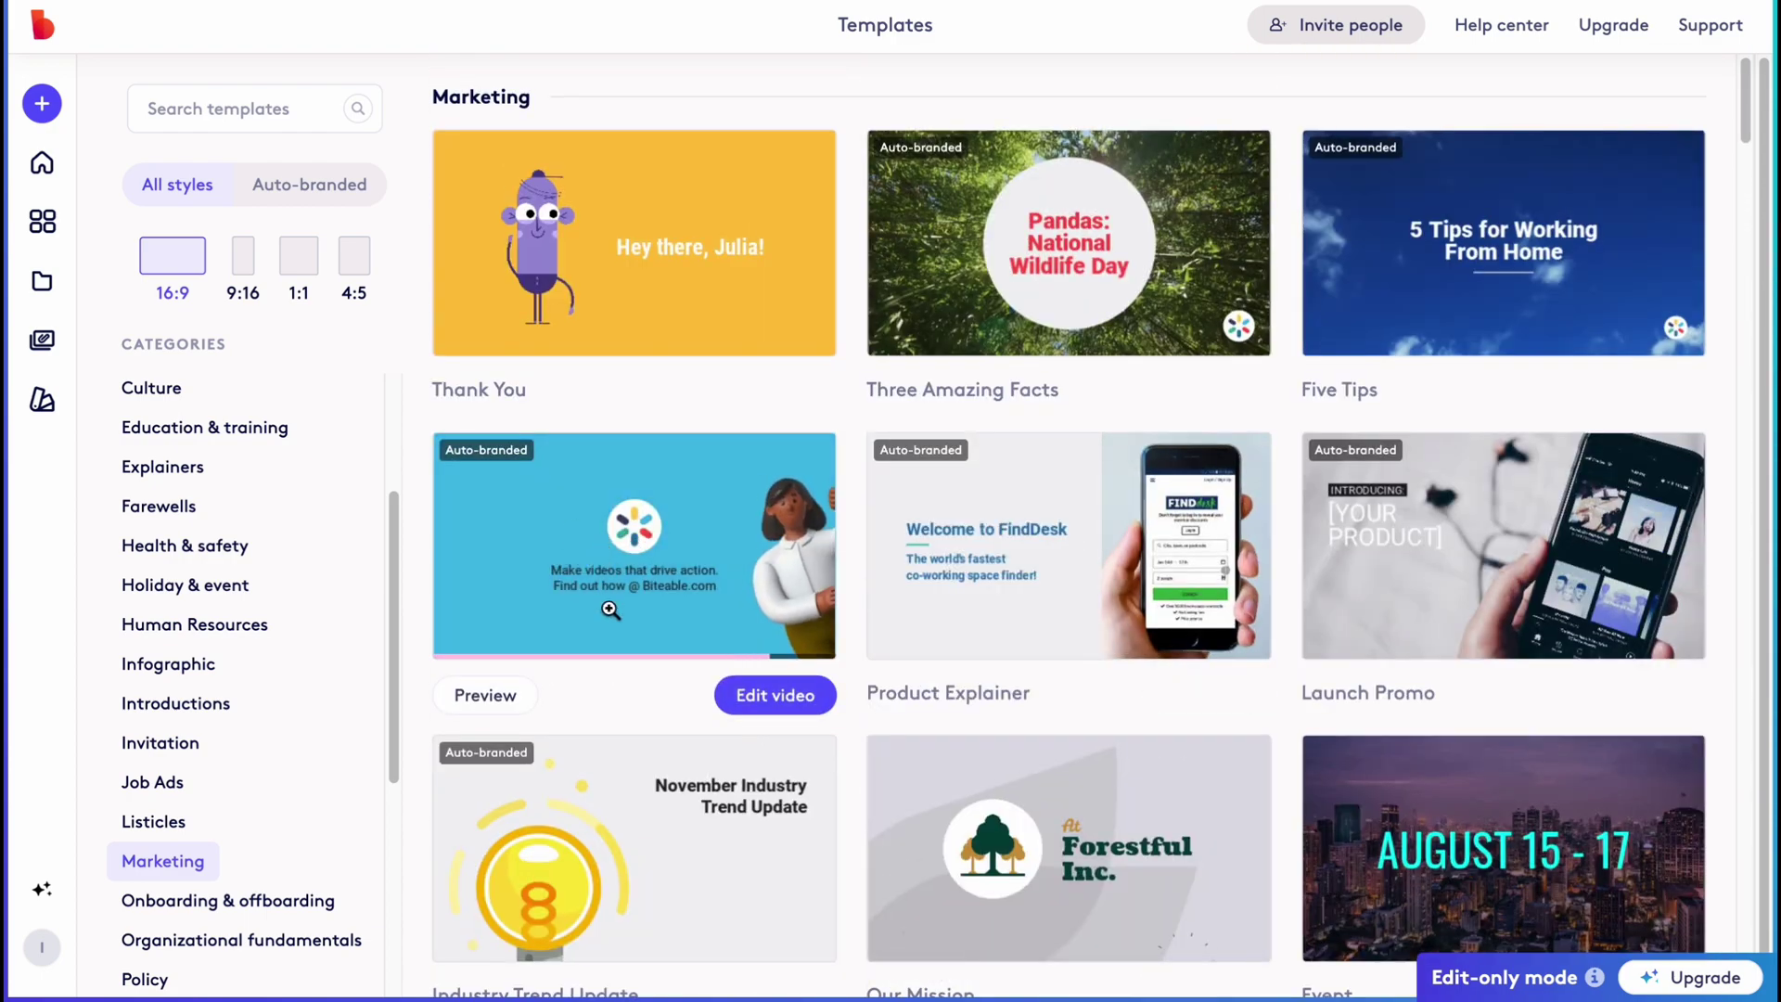
Preview the Solving a Problem Ad template and open it for editing
click(491, 695)
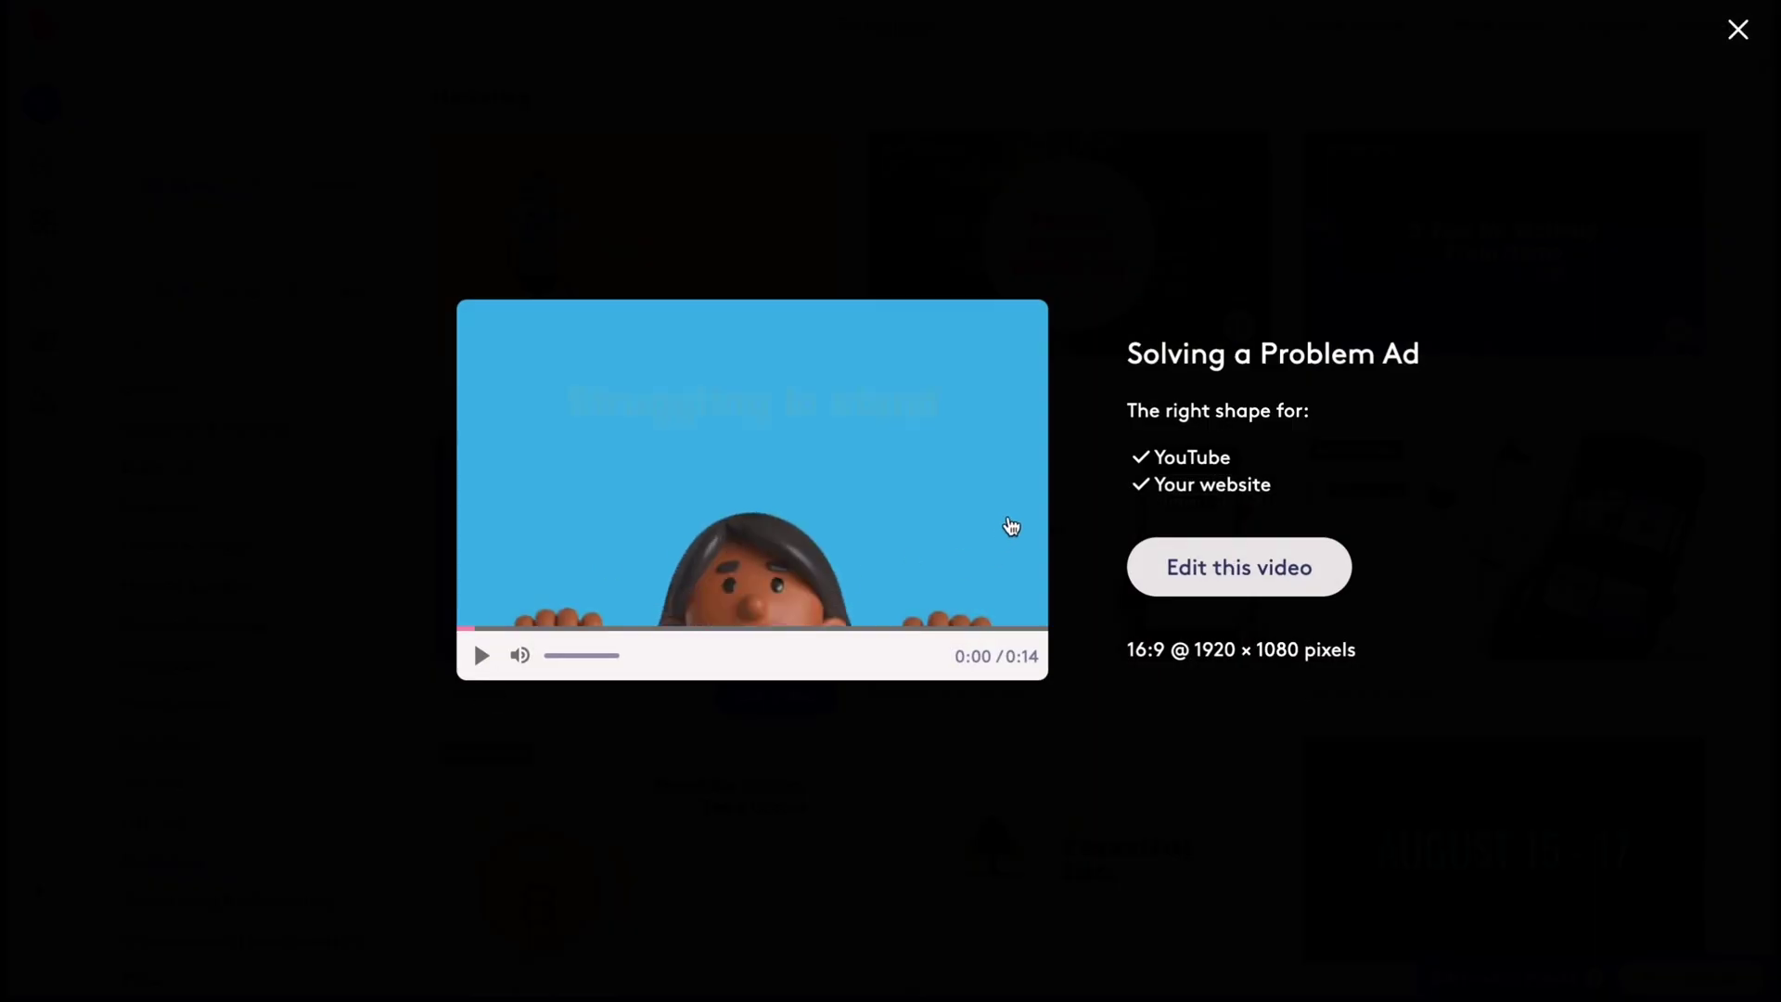
key(XF86AudioMute)
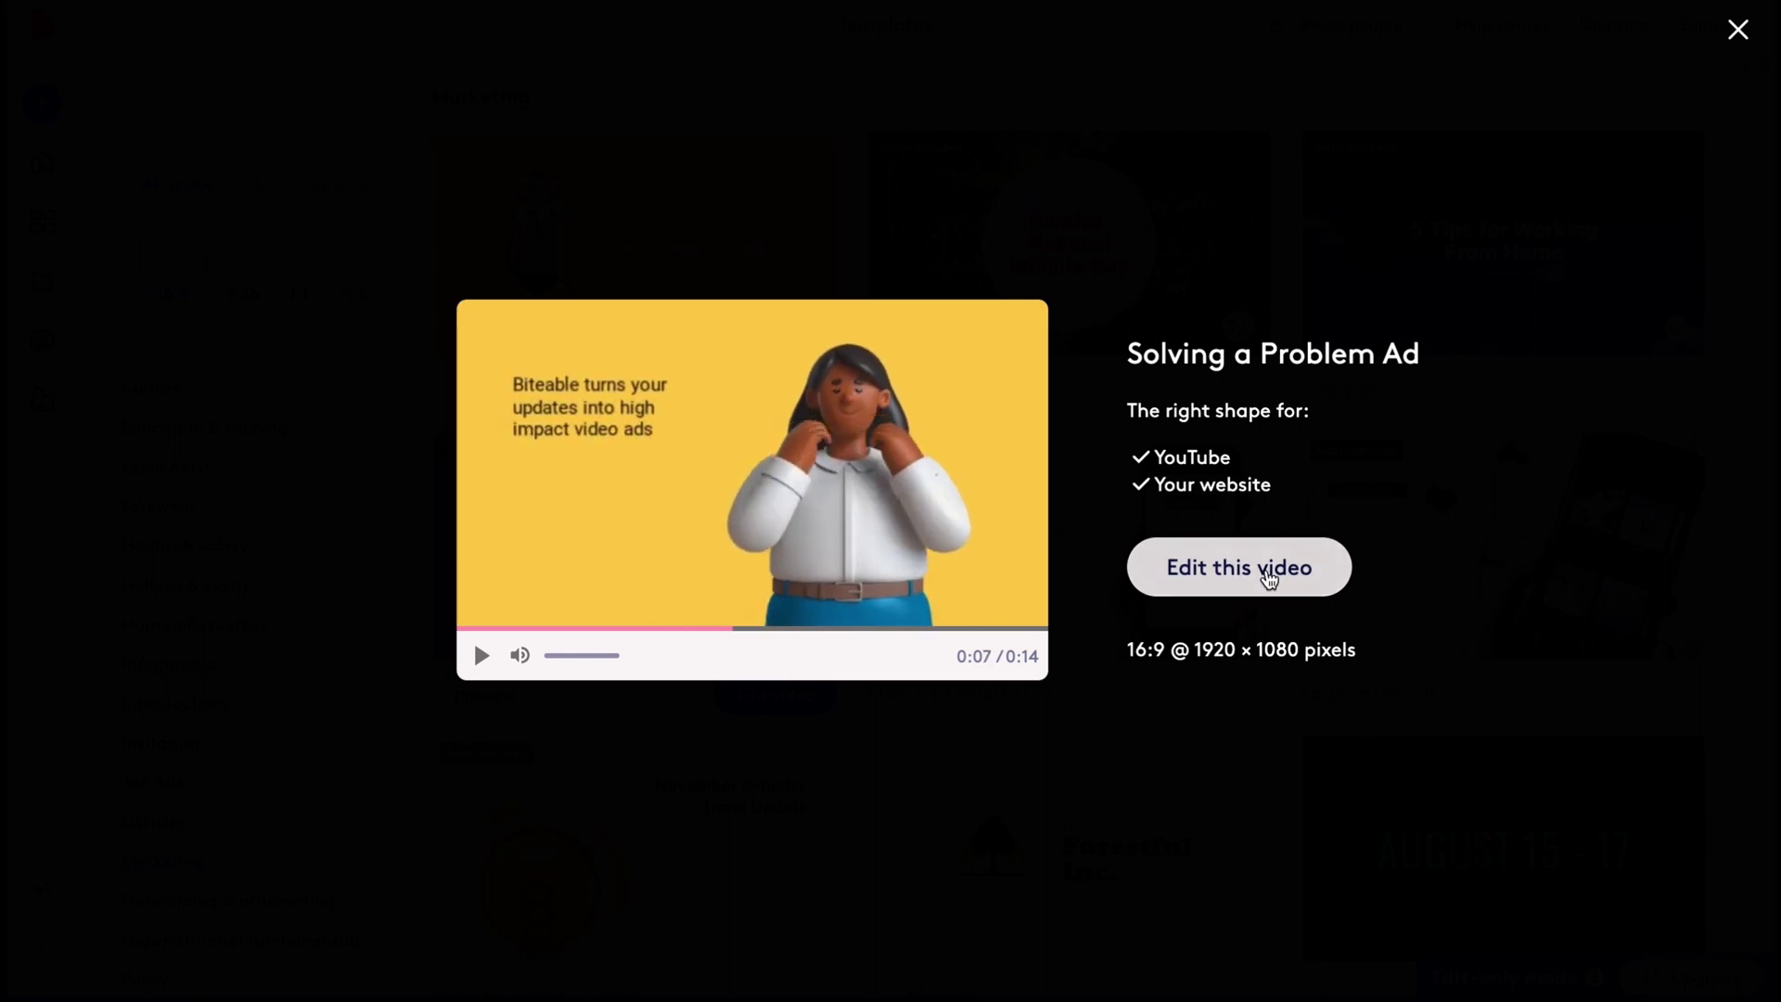
click(1254, 575)
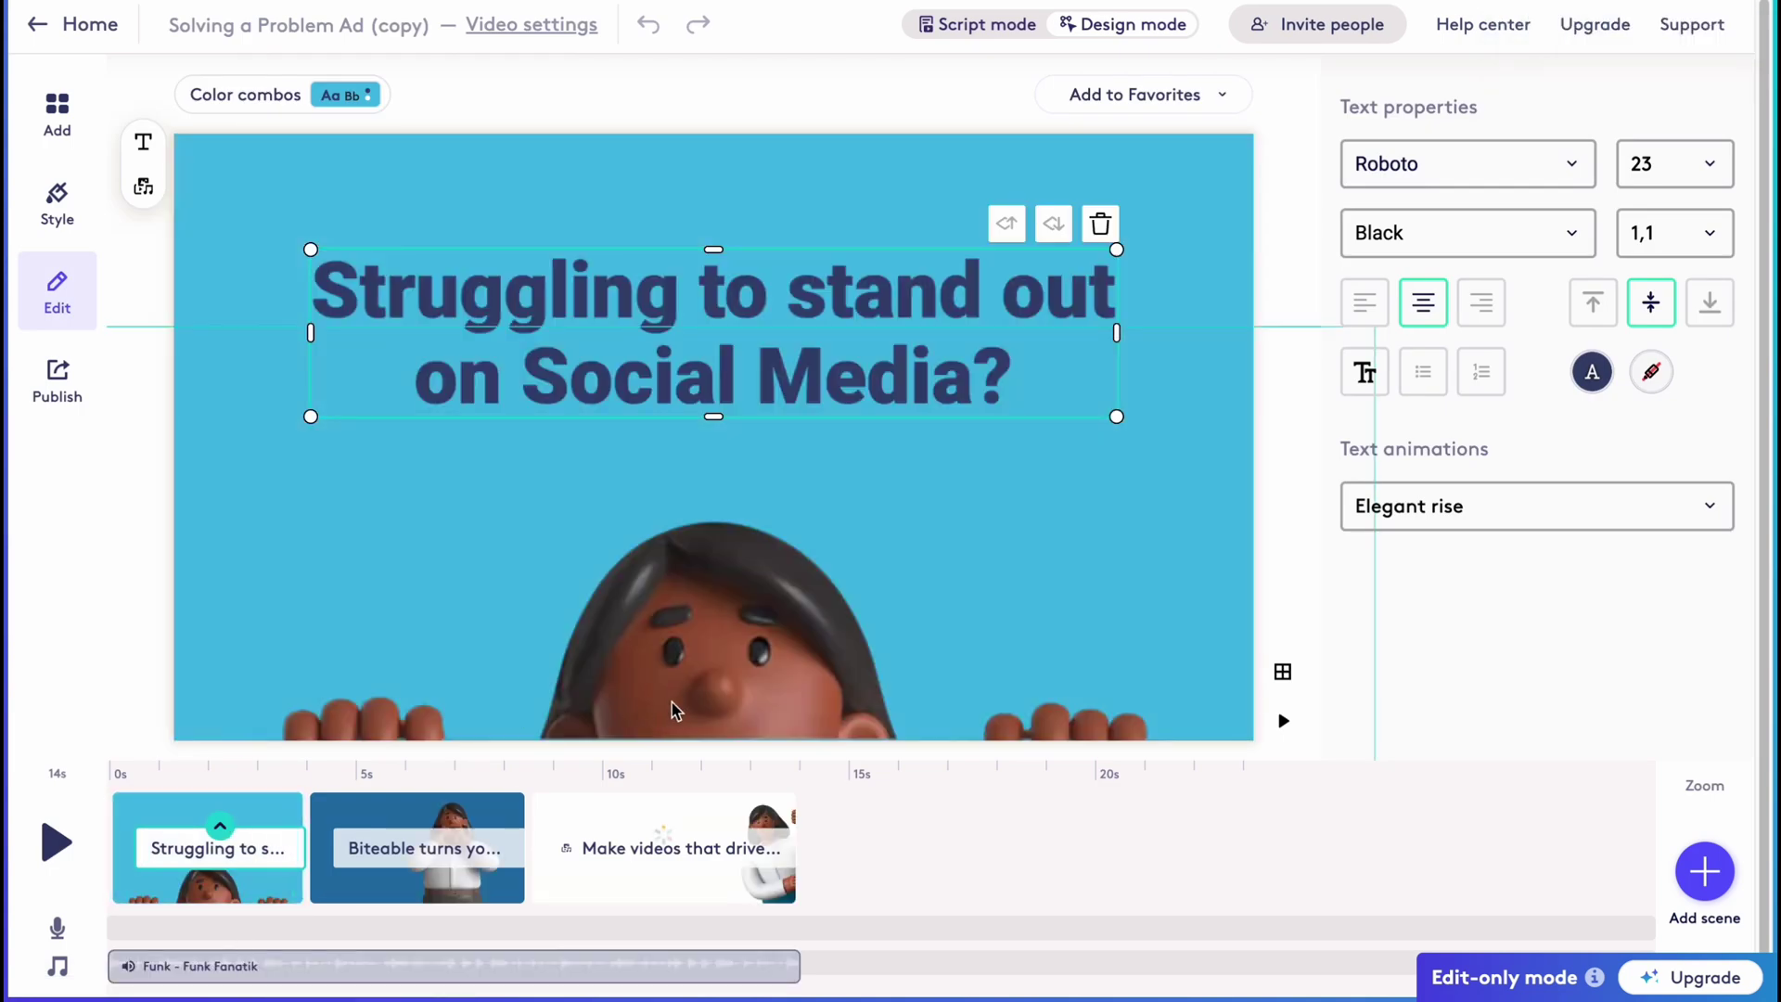
Open the scene library and look through its scene types, finishing on the Basics scenes
click(61, 111)
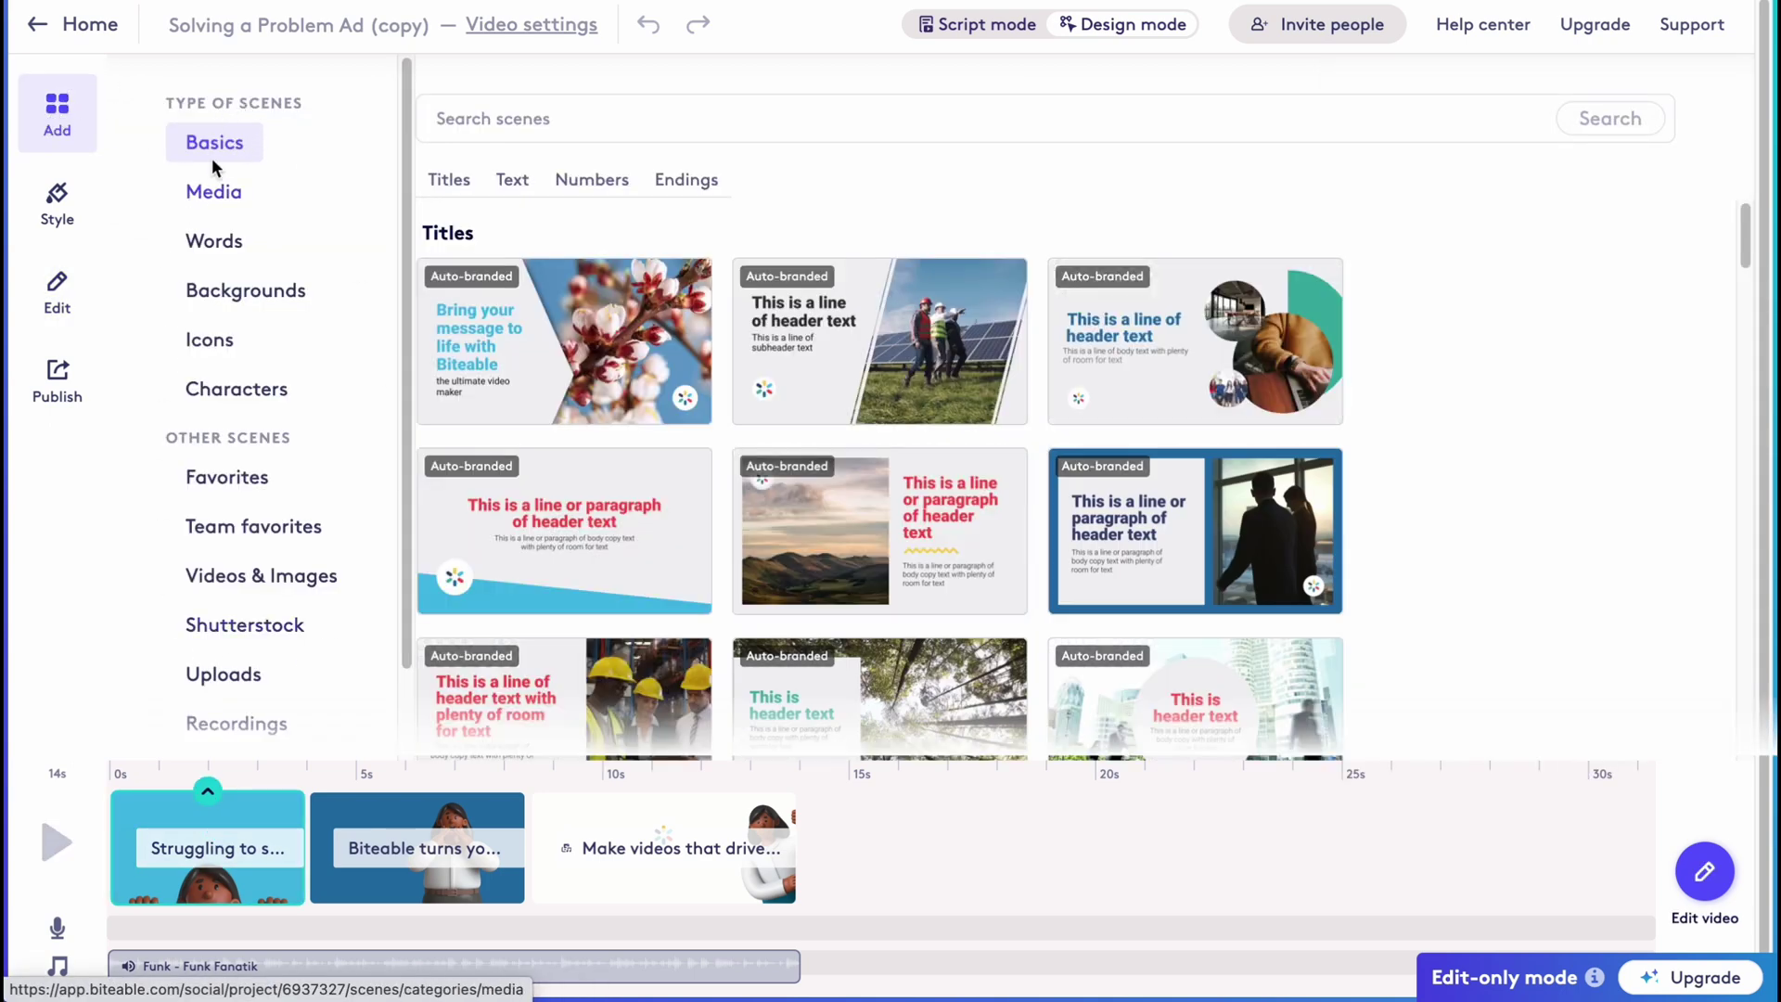
click(214, 243)
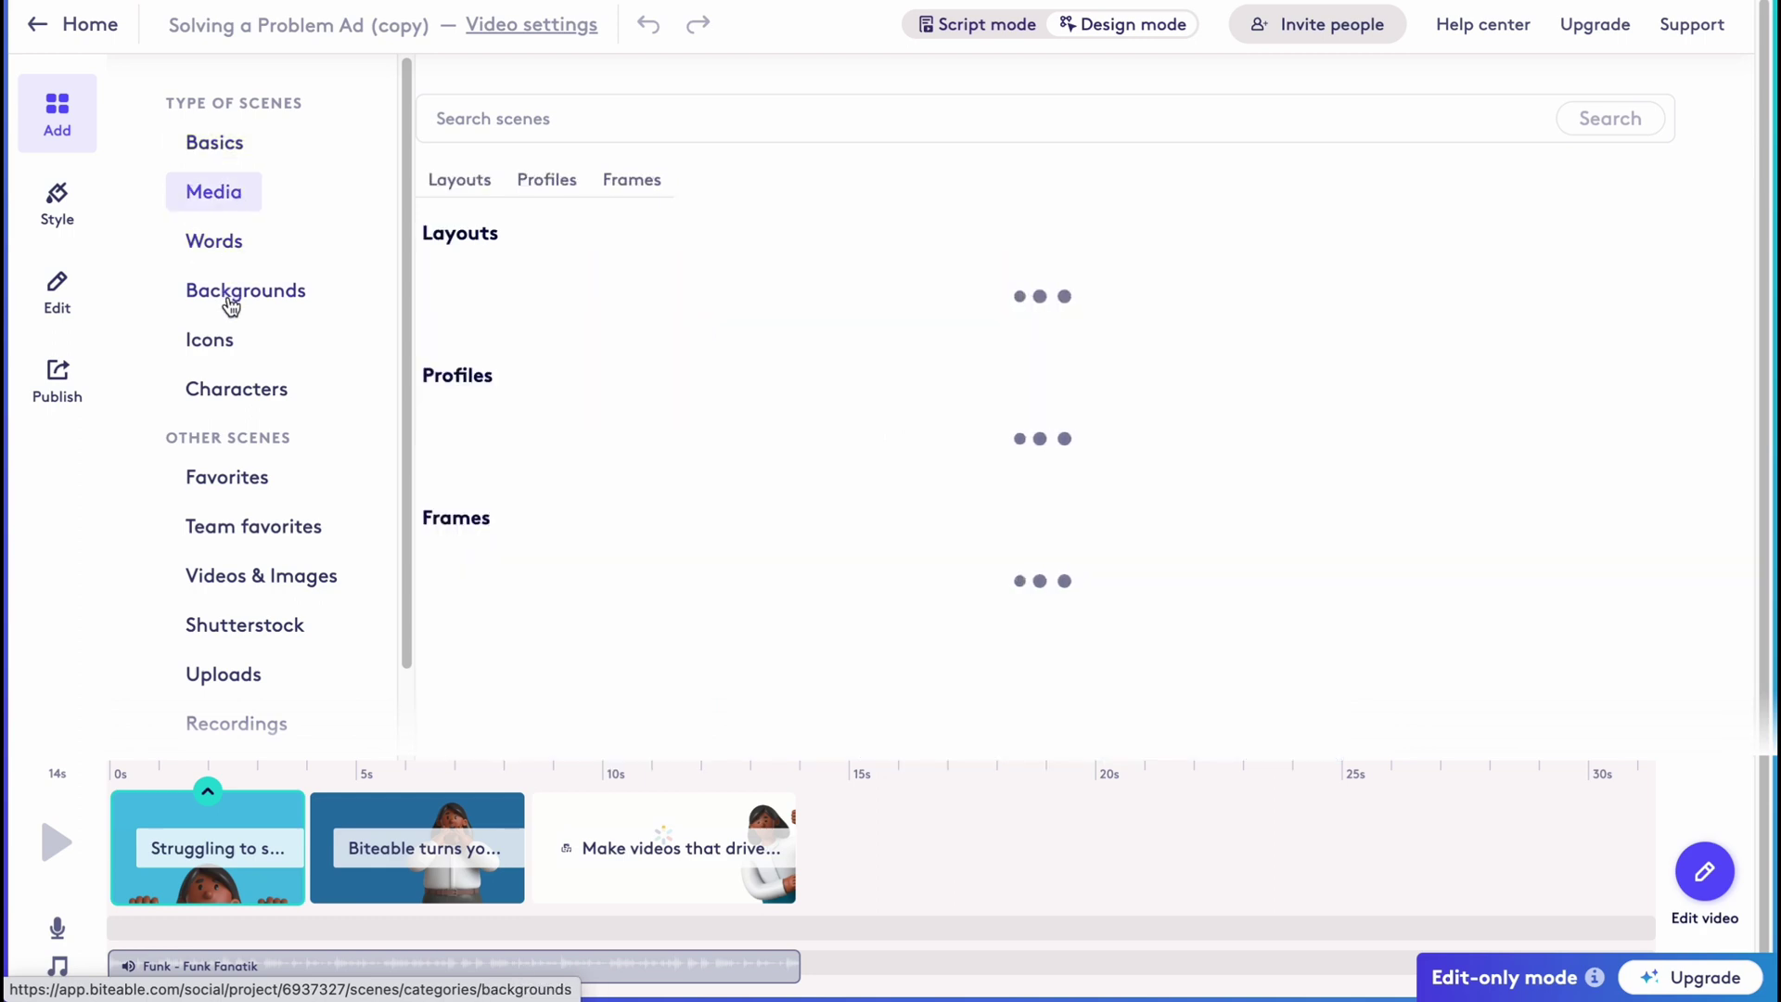
click(231, 295)
click(214, 144)
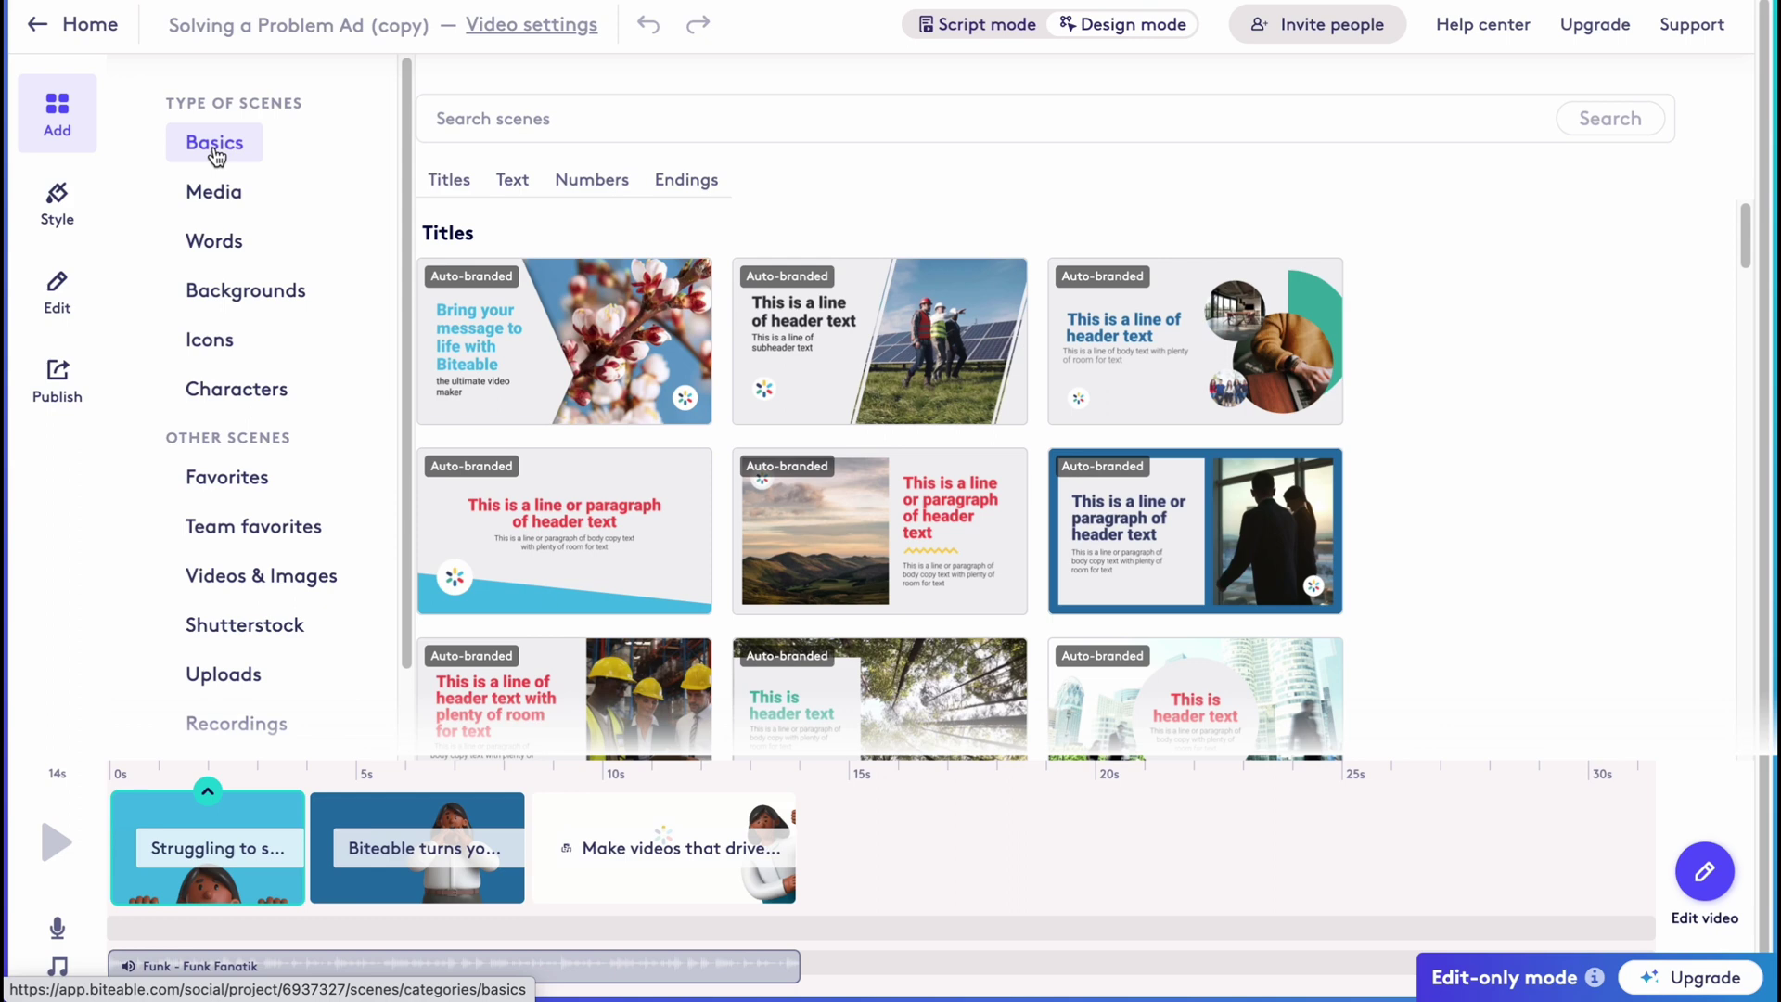
Examine the title scene designs in the Basics category, including the animated preview of the first one
mouse_move(520, 358)
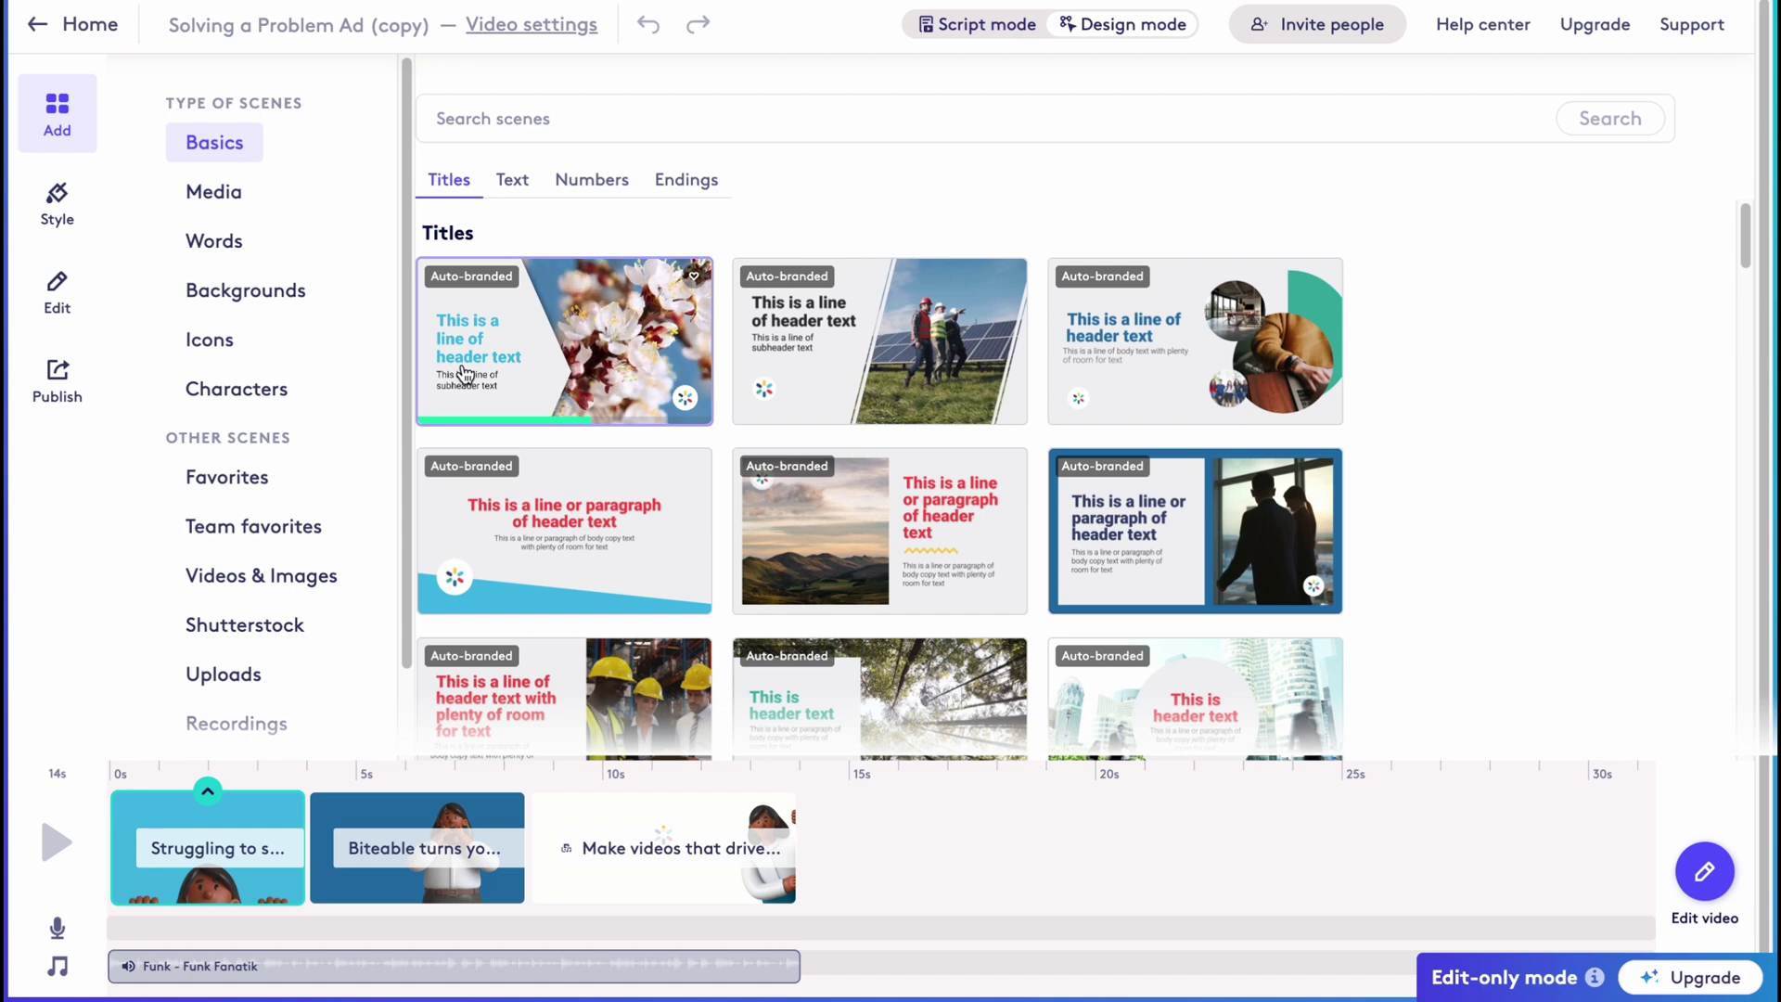
scroll(671, 401, down, 4)
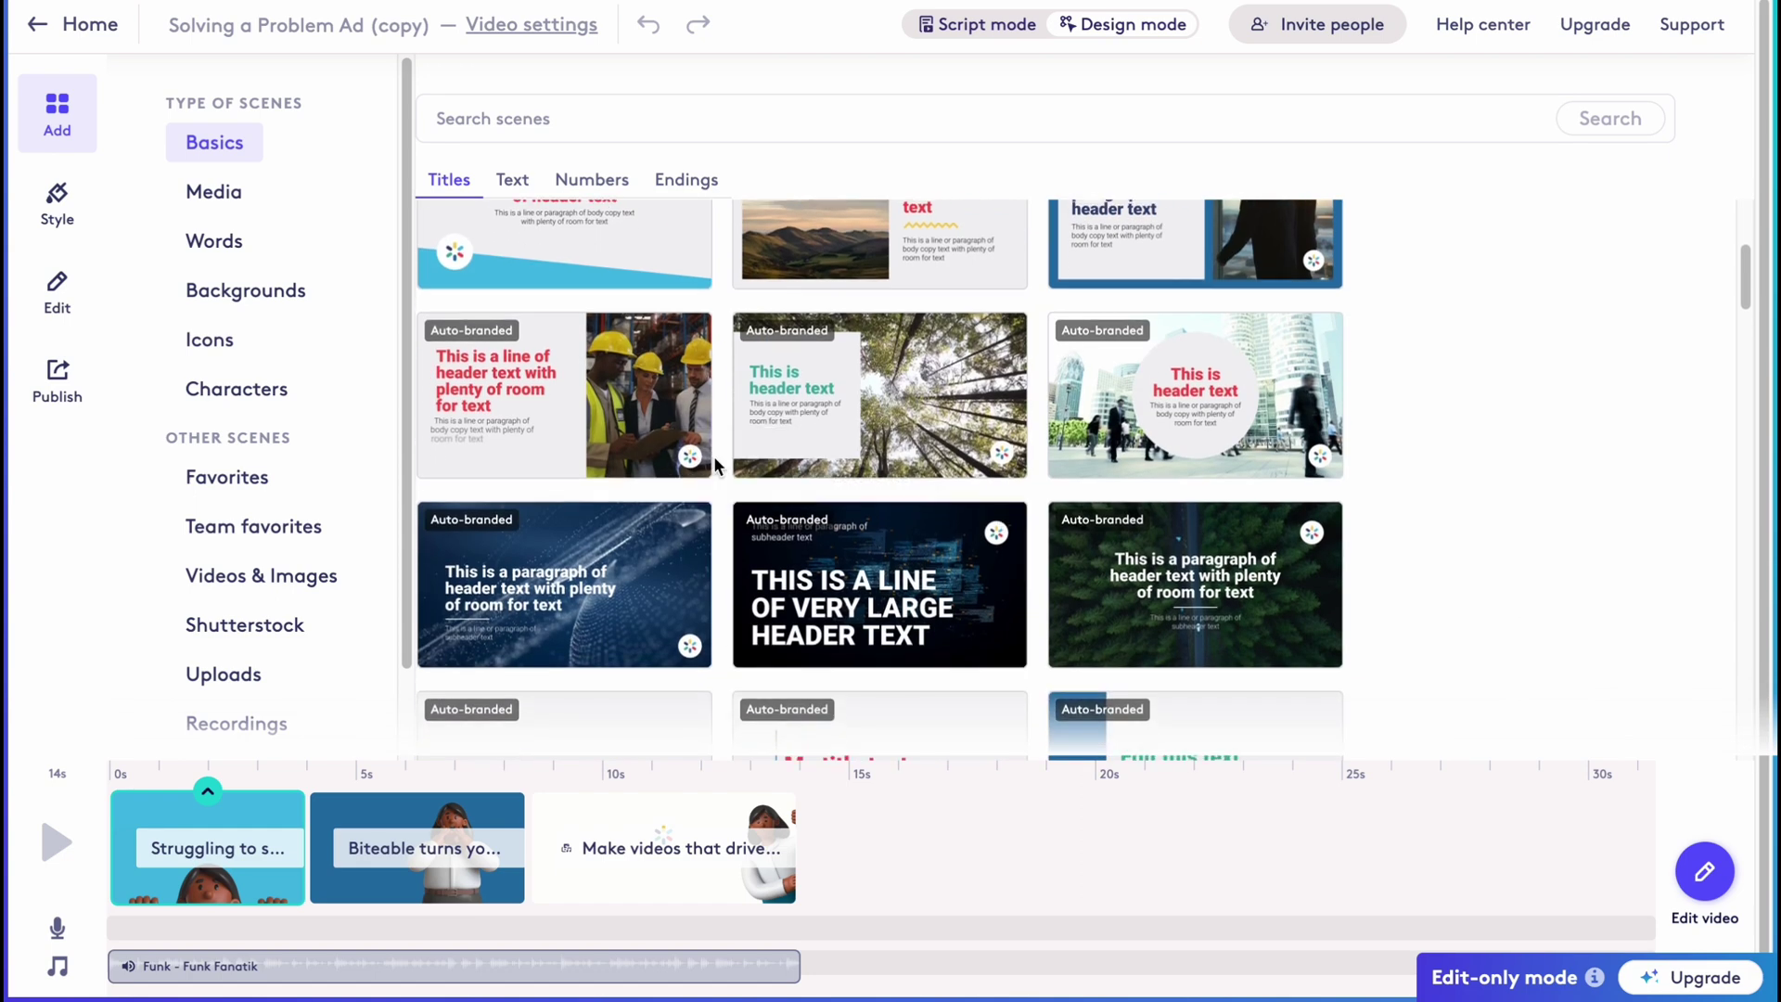
scroll(672, 401, down, 4)
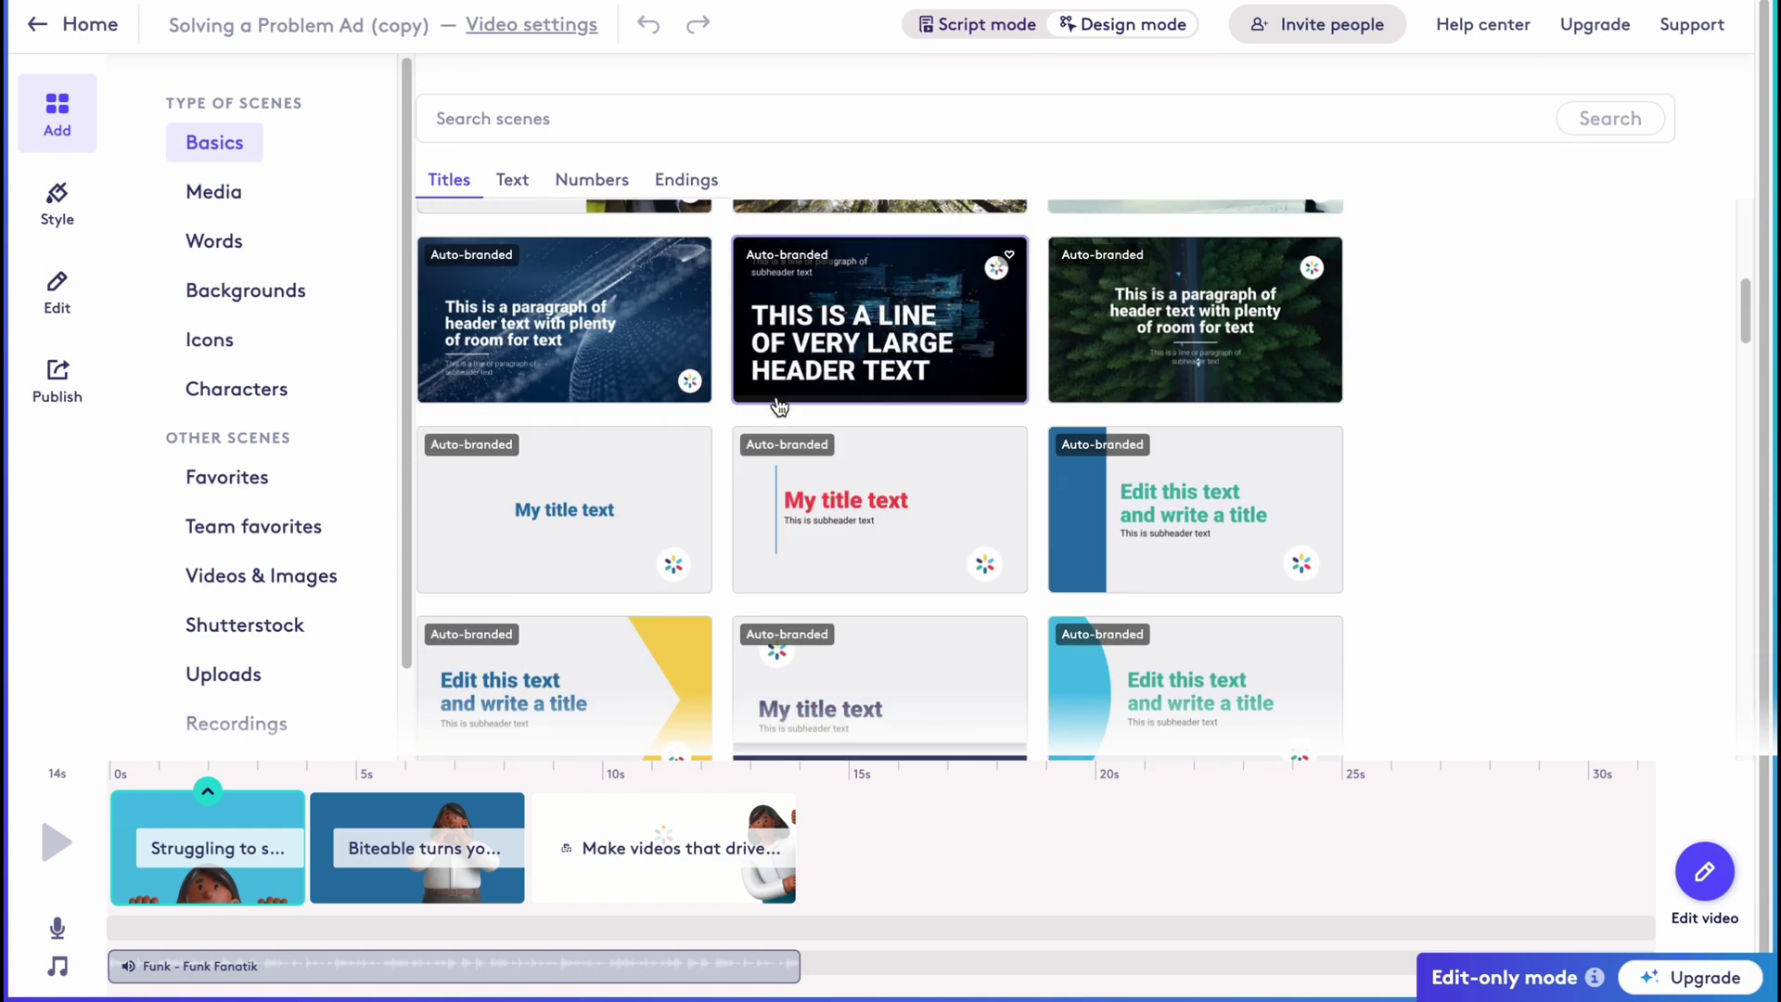
scroll(768, 399, down, 2)
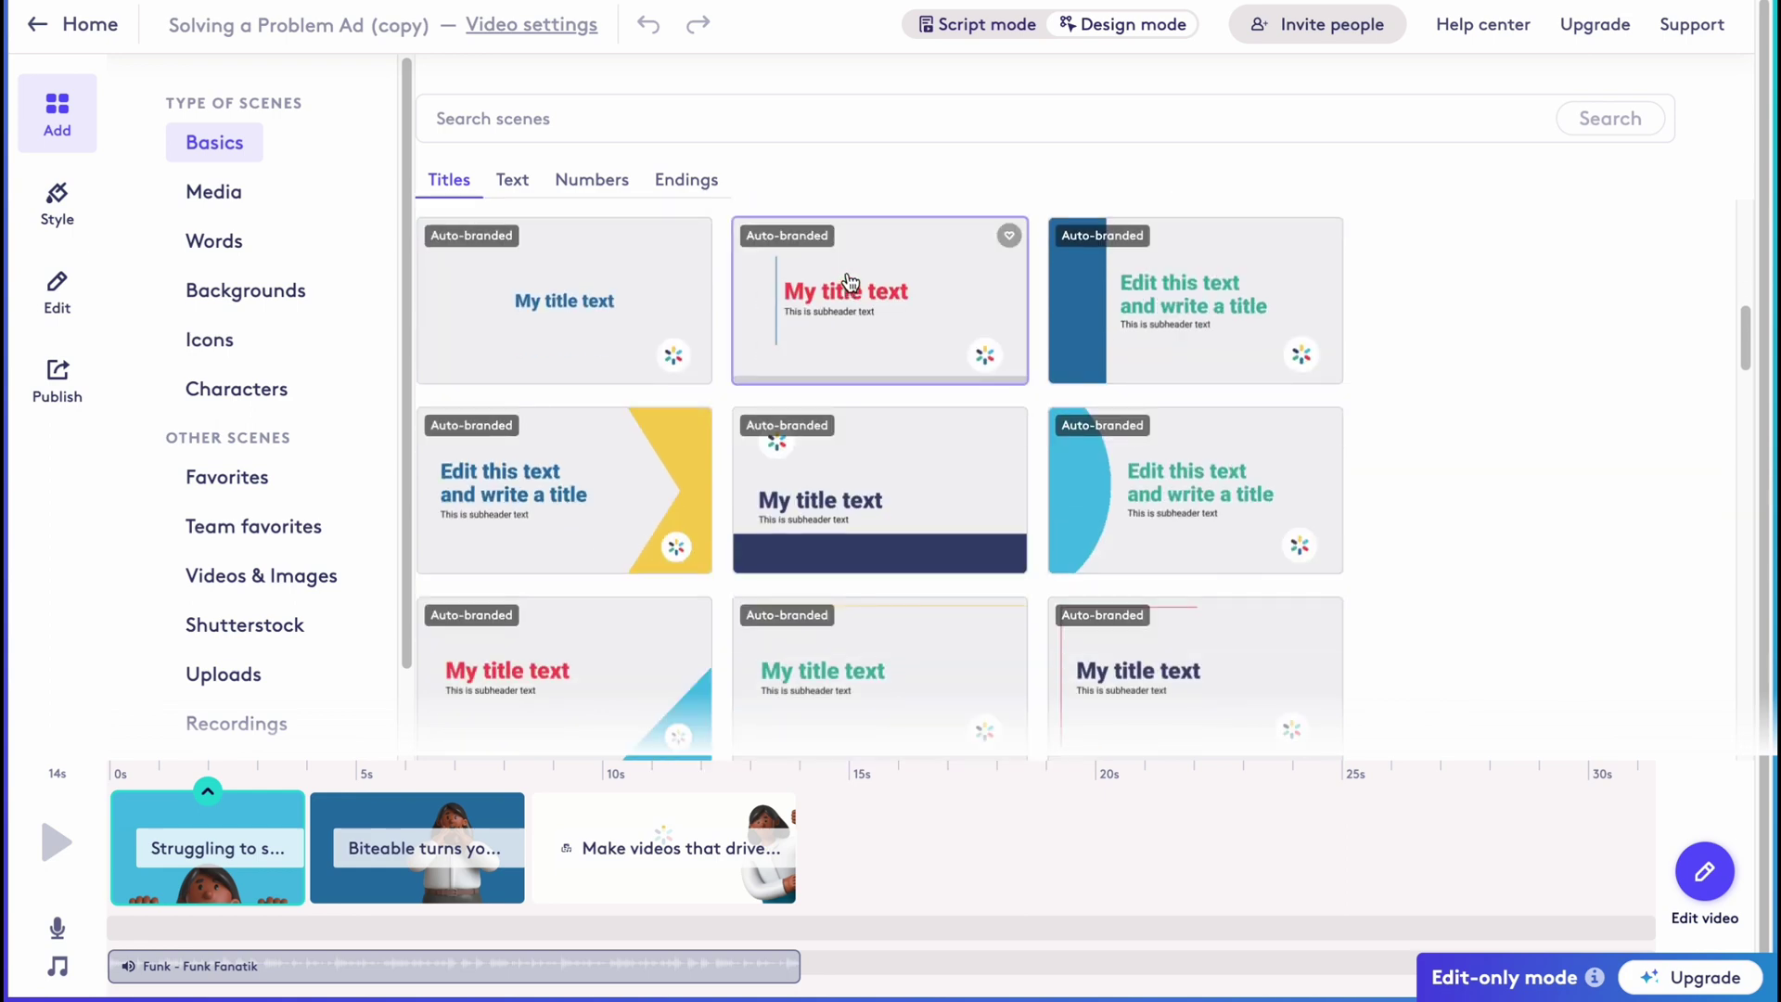
scroll(867, 401, down, 3)
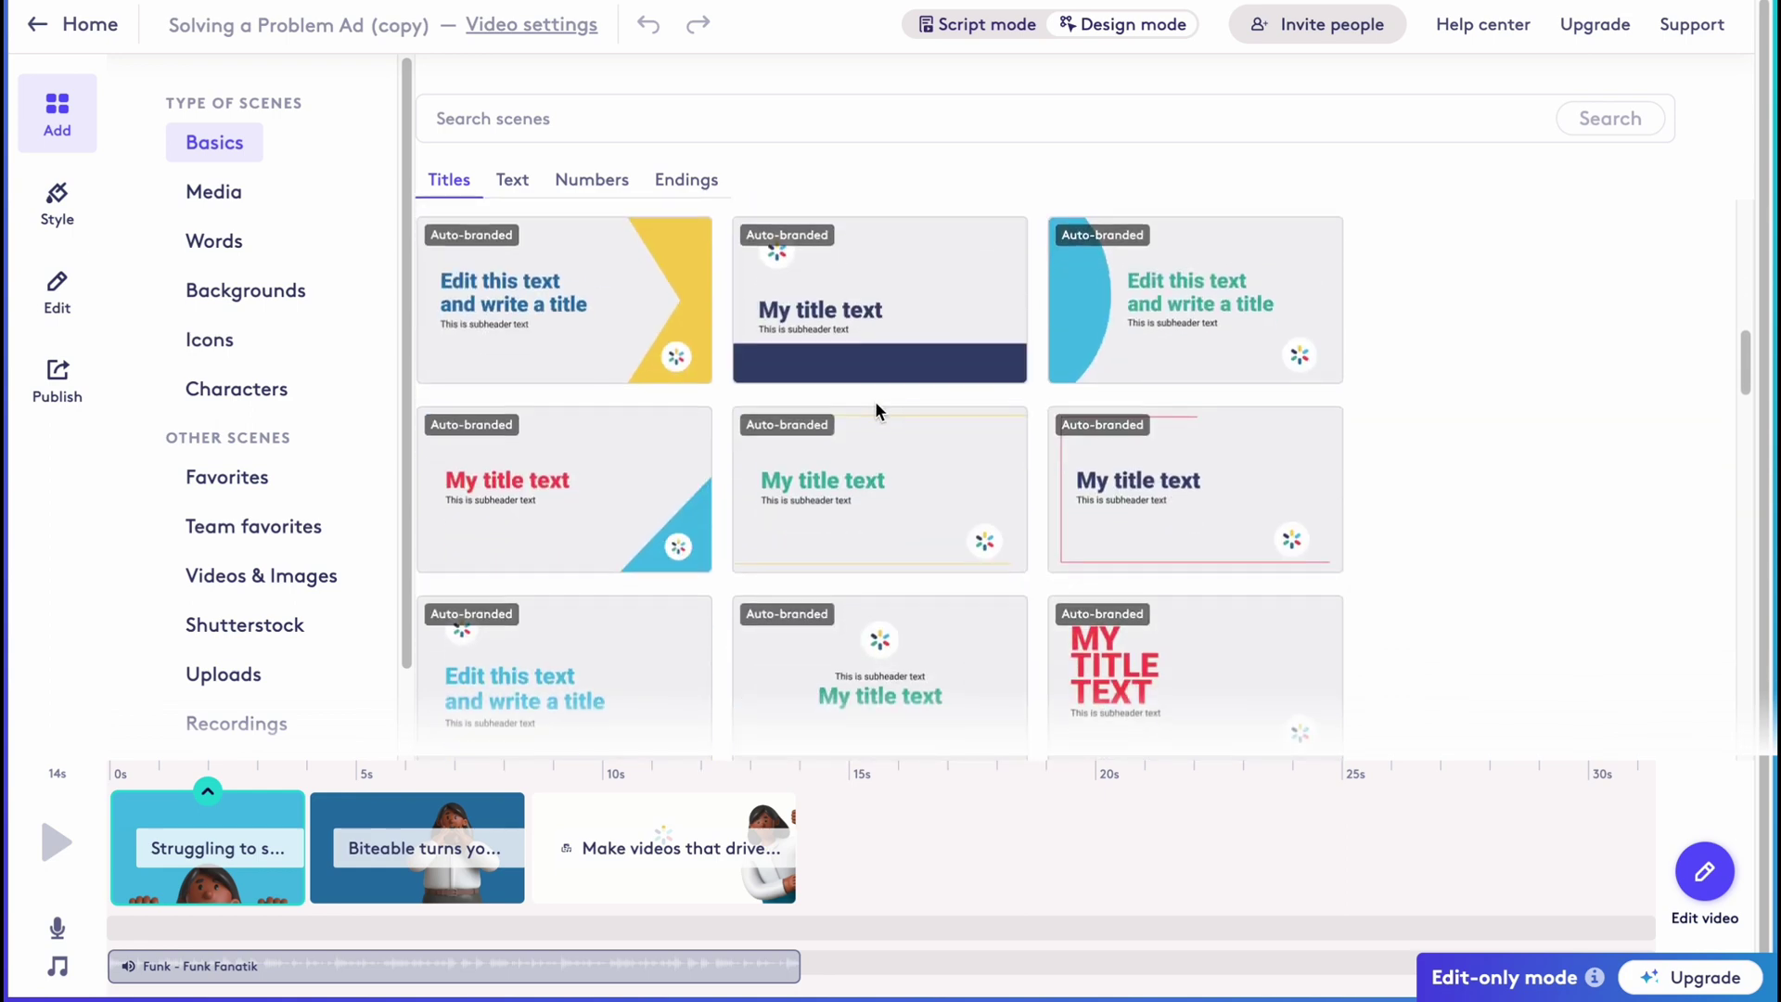
Open the style settings for all three scenes and check the available text fonts without changing the font
click(67, 213)
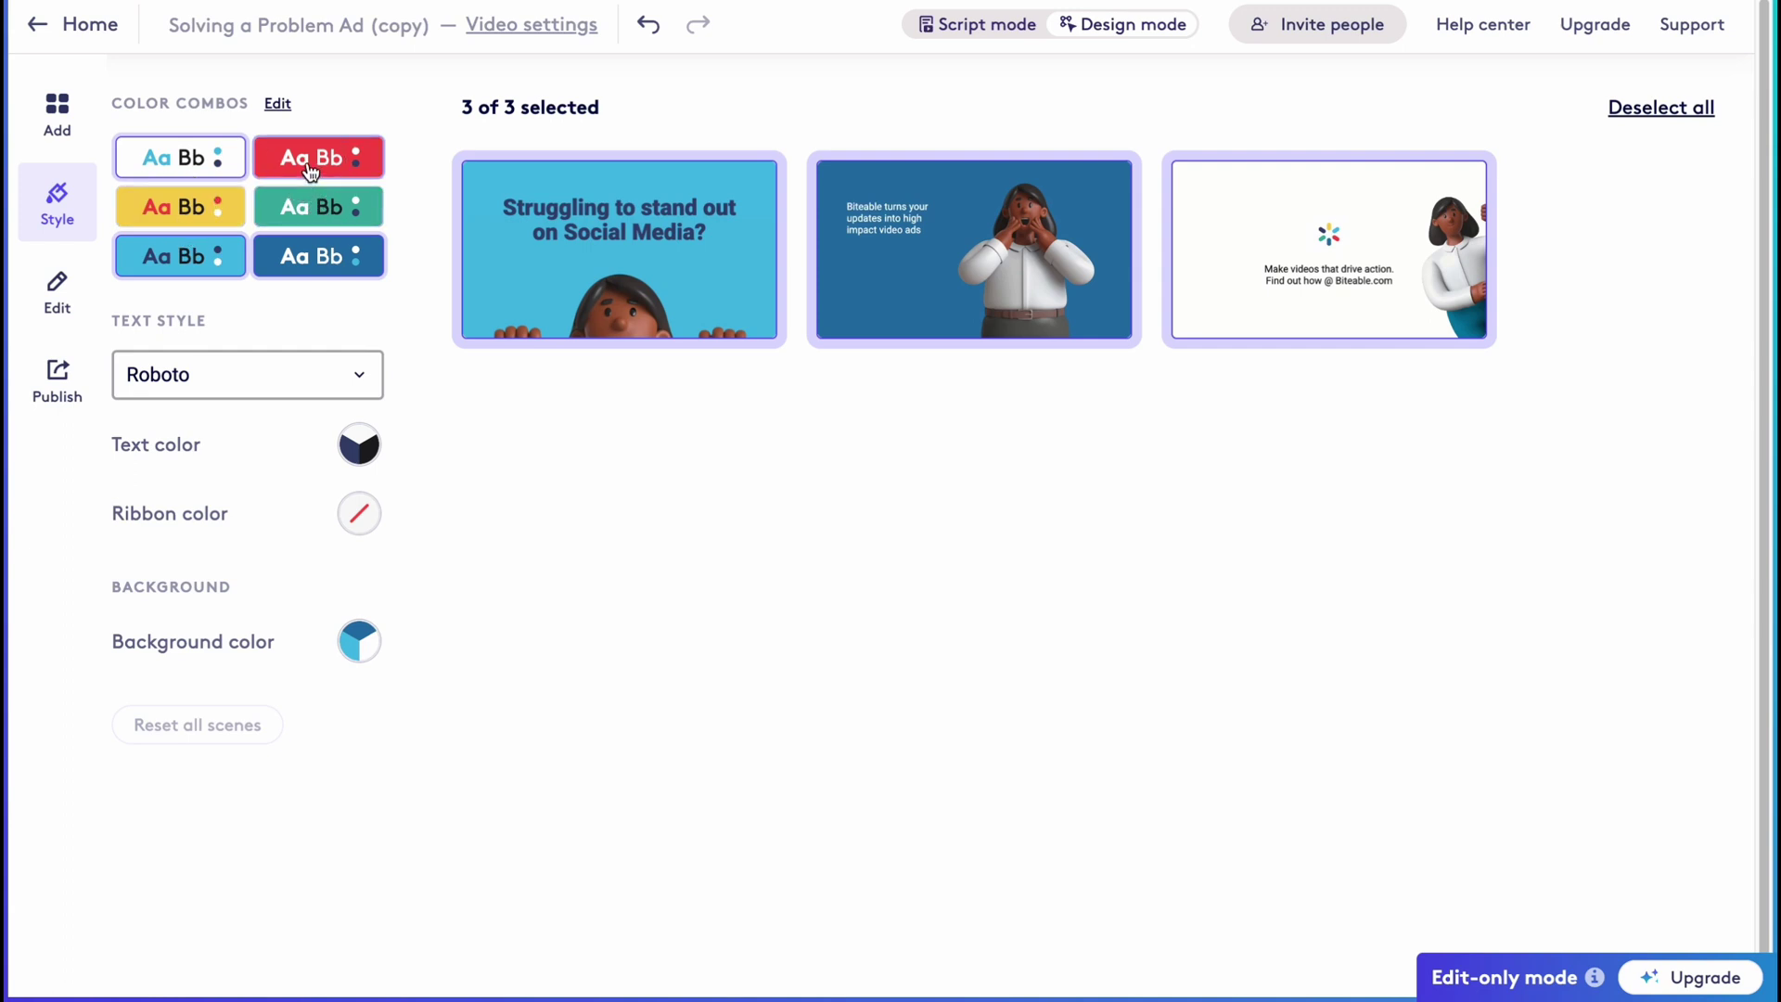
click(286, 371)
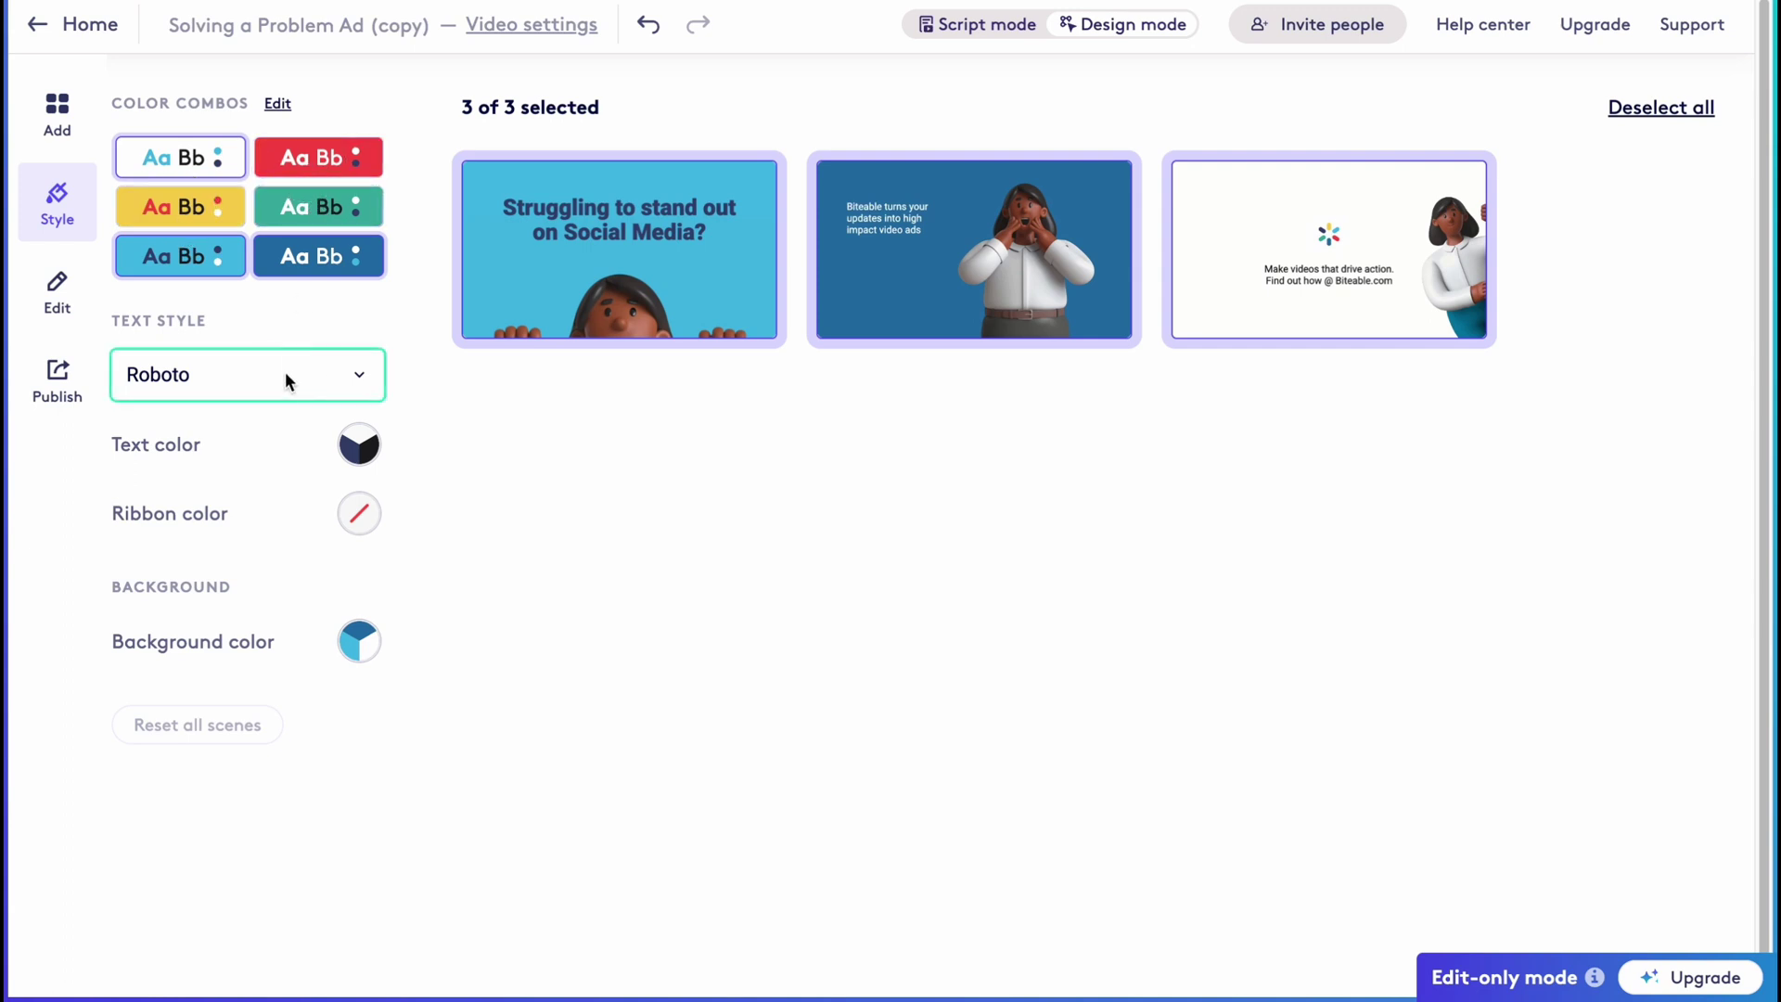
click(231, 469)
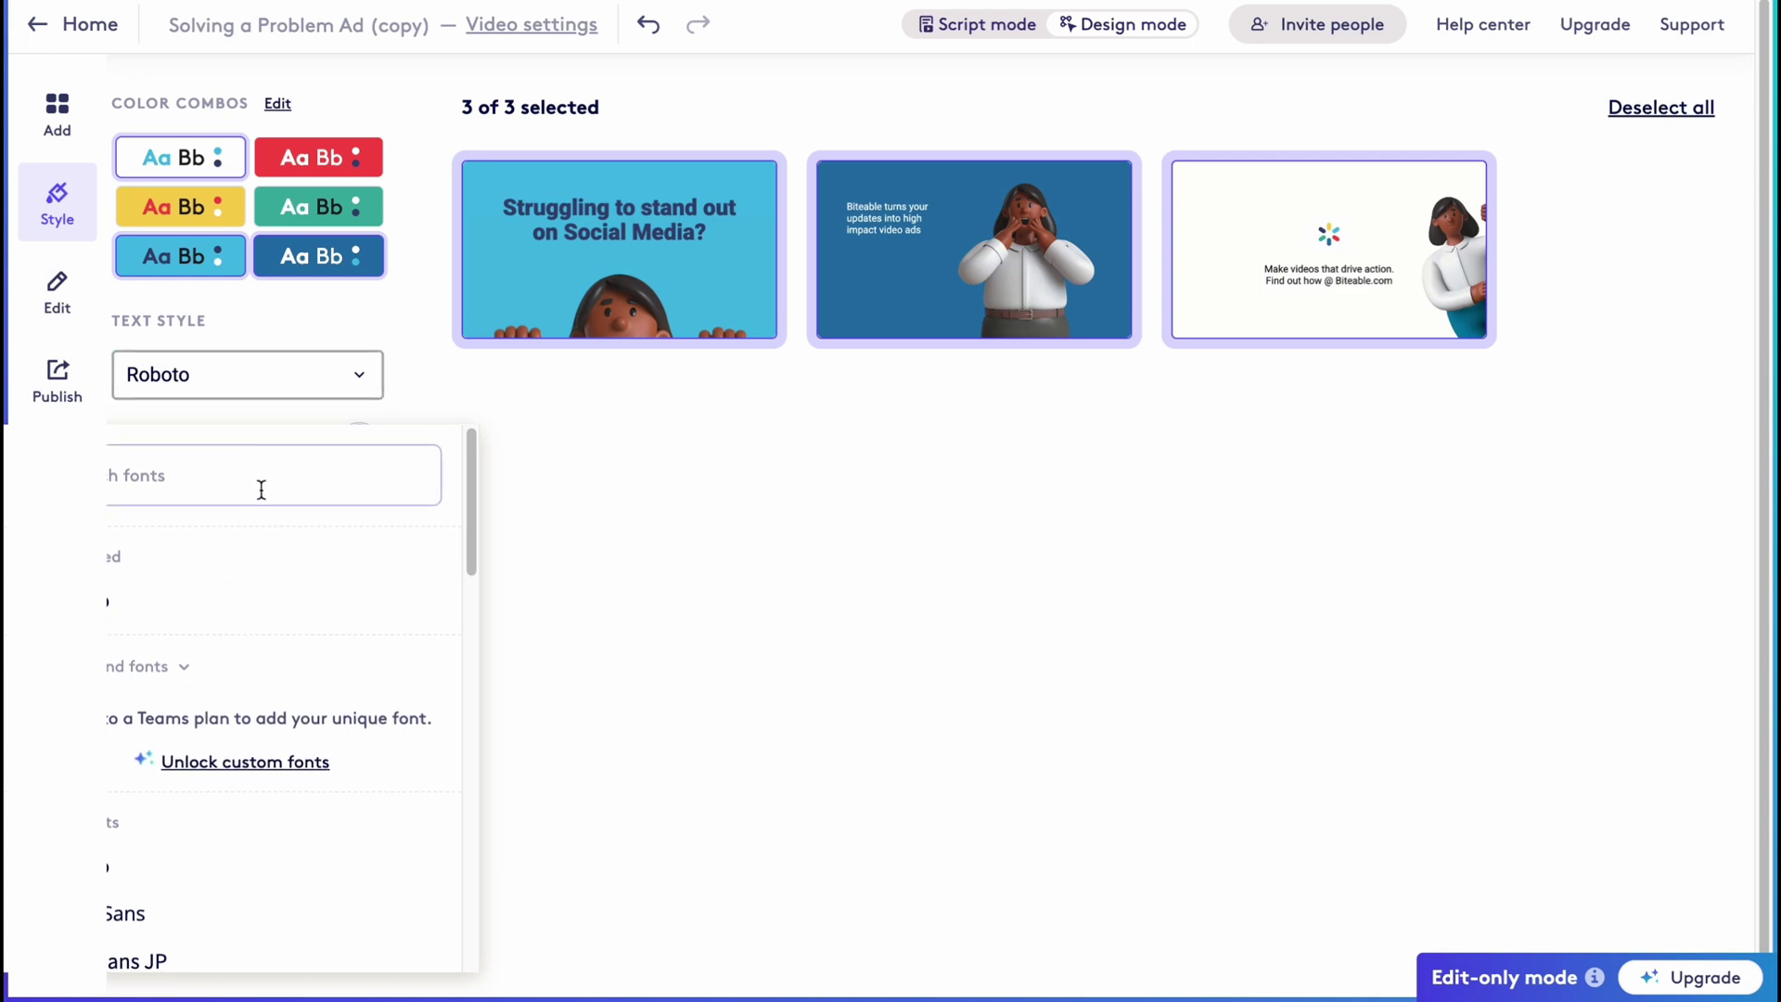
click(348, 482)
click(692, 671)
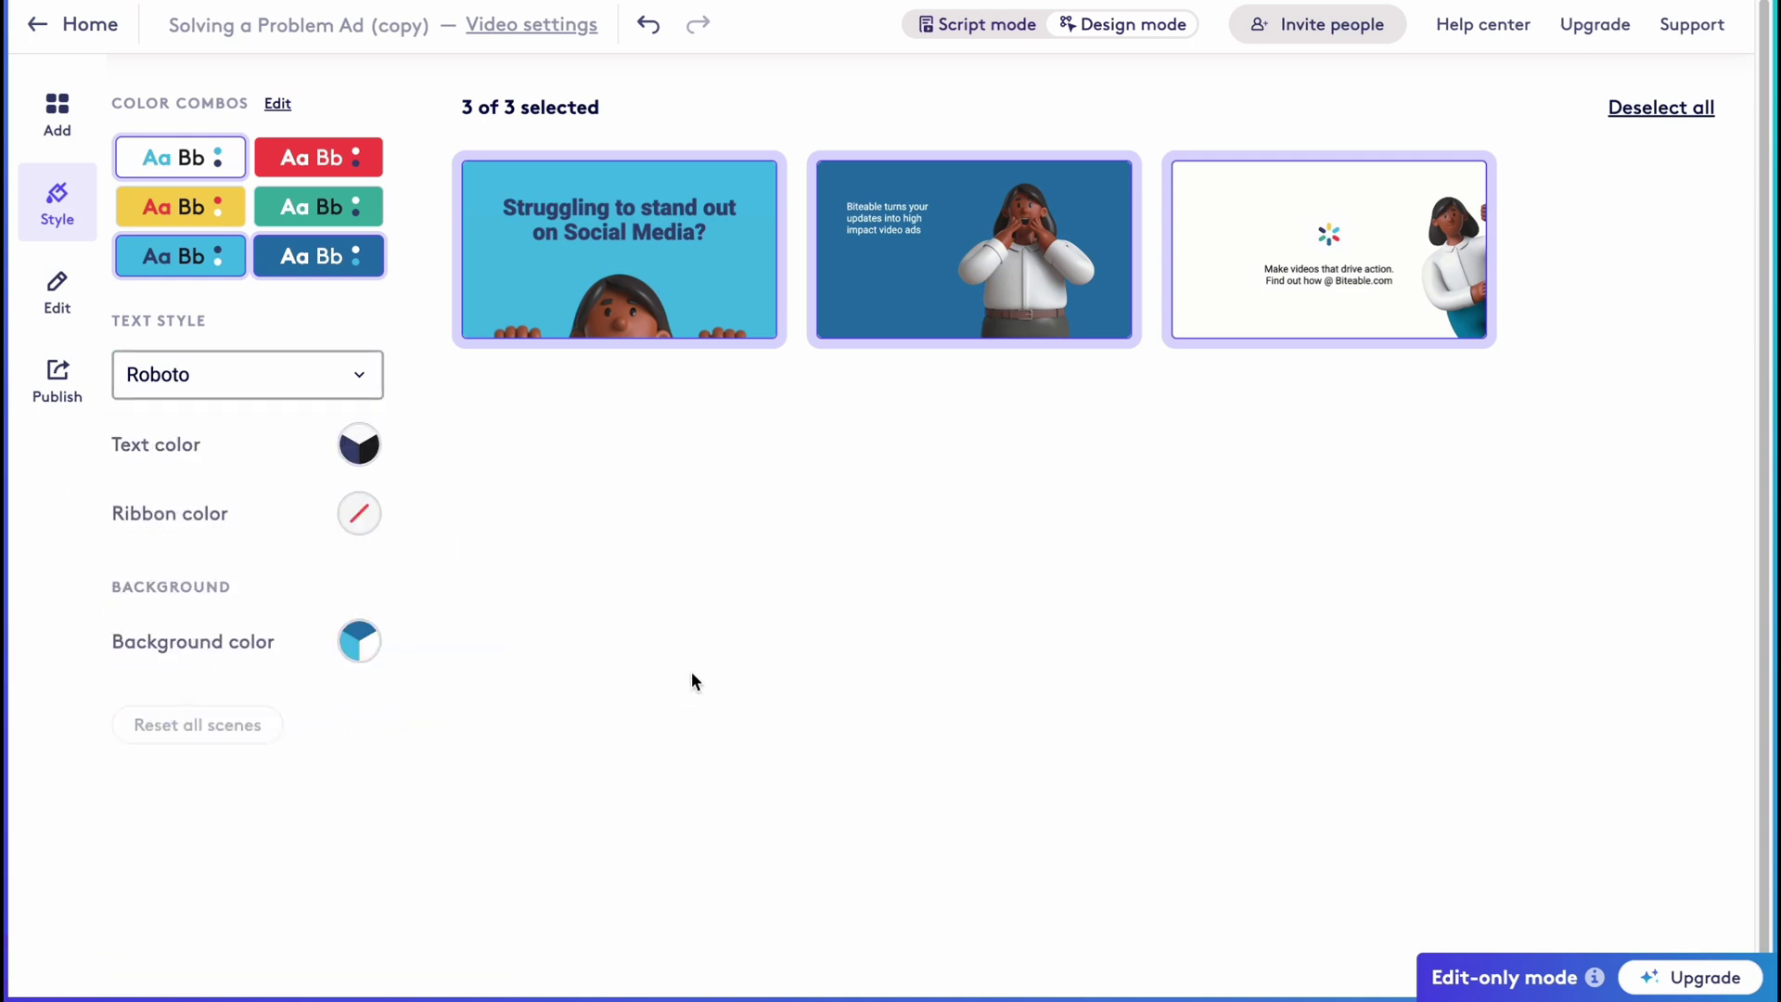
click(318, 395)
click(716, 652)
Set the text color of all three scenes to the yellow brand color
click(359, 446)
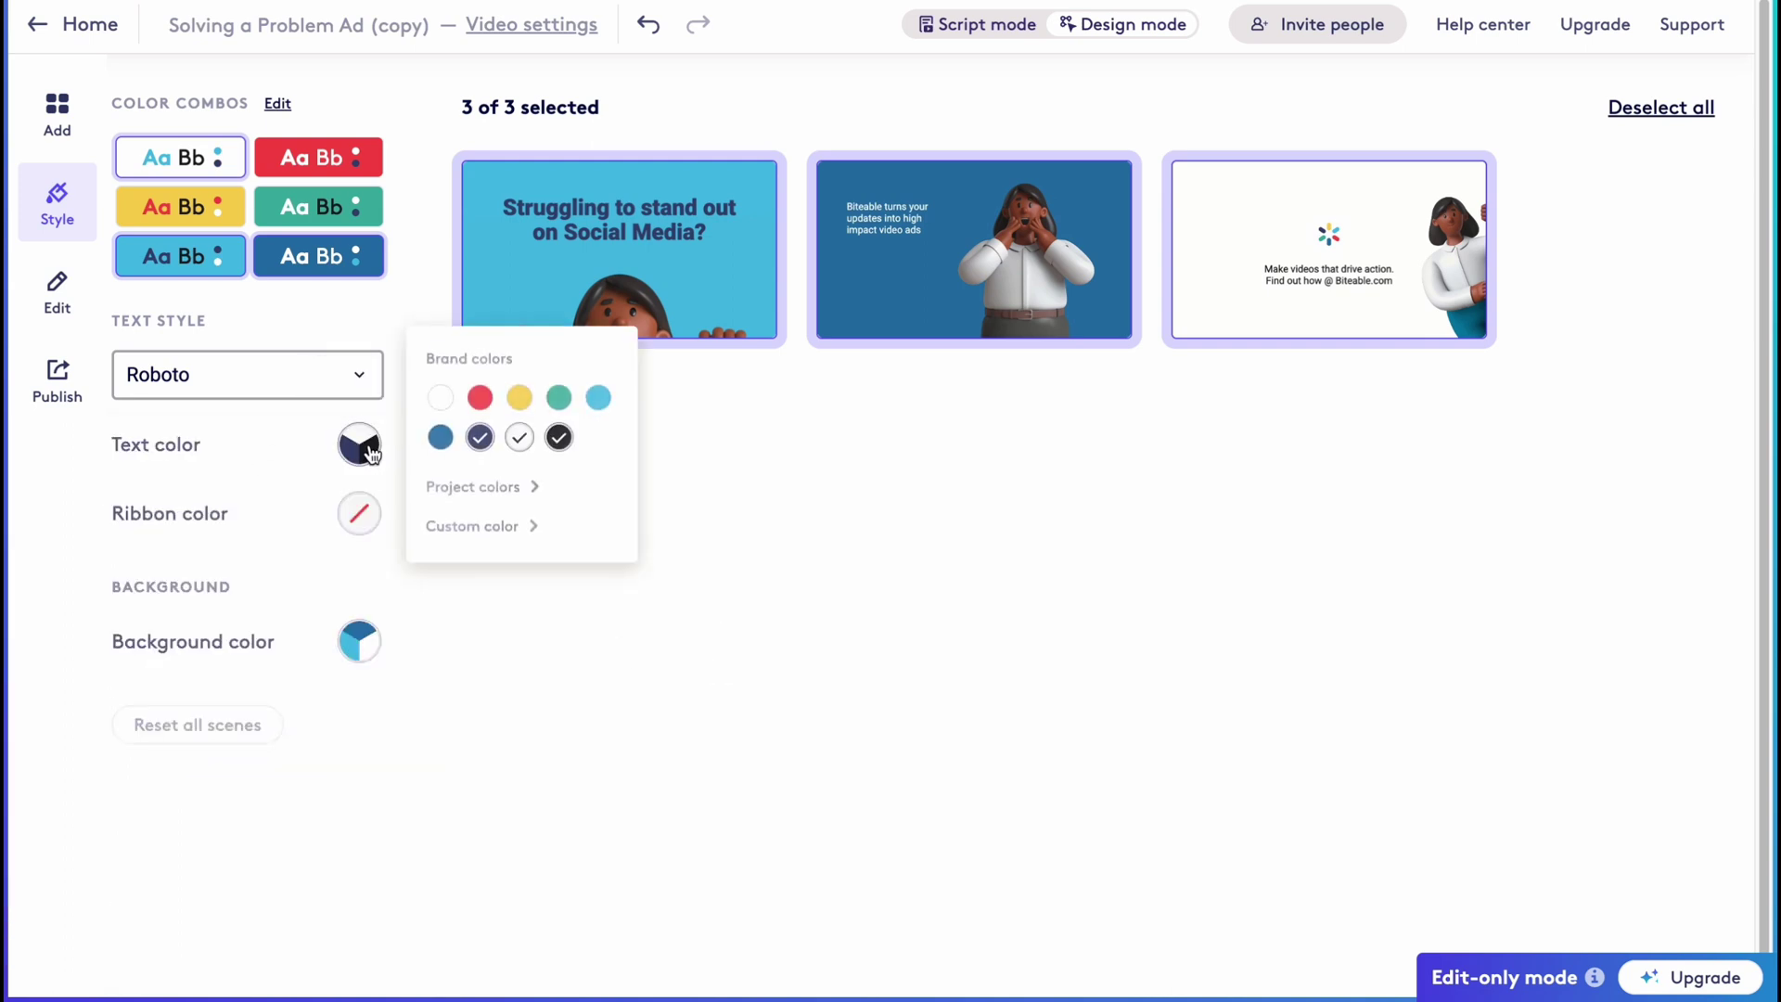
click(520, 401)
click(657, 674)
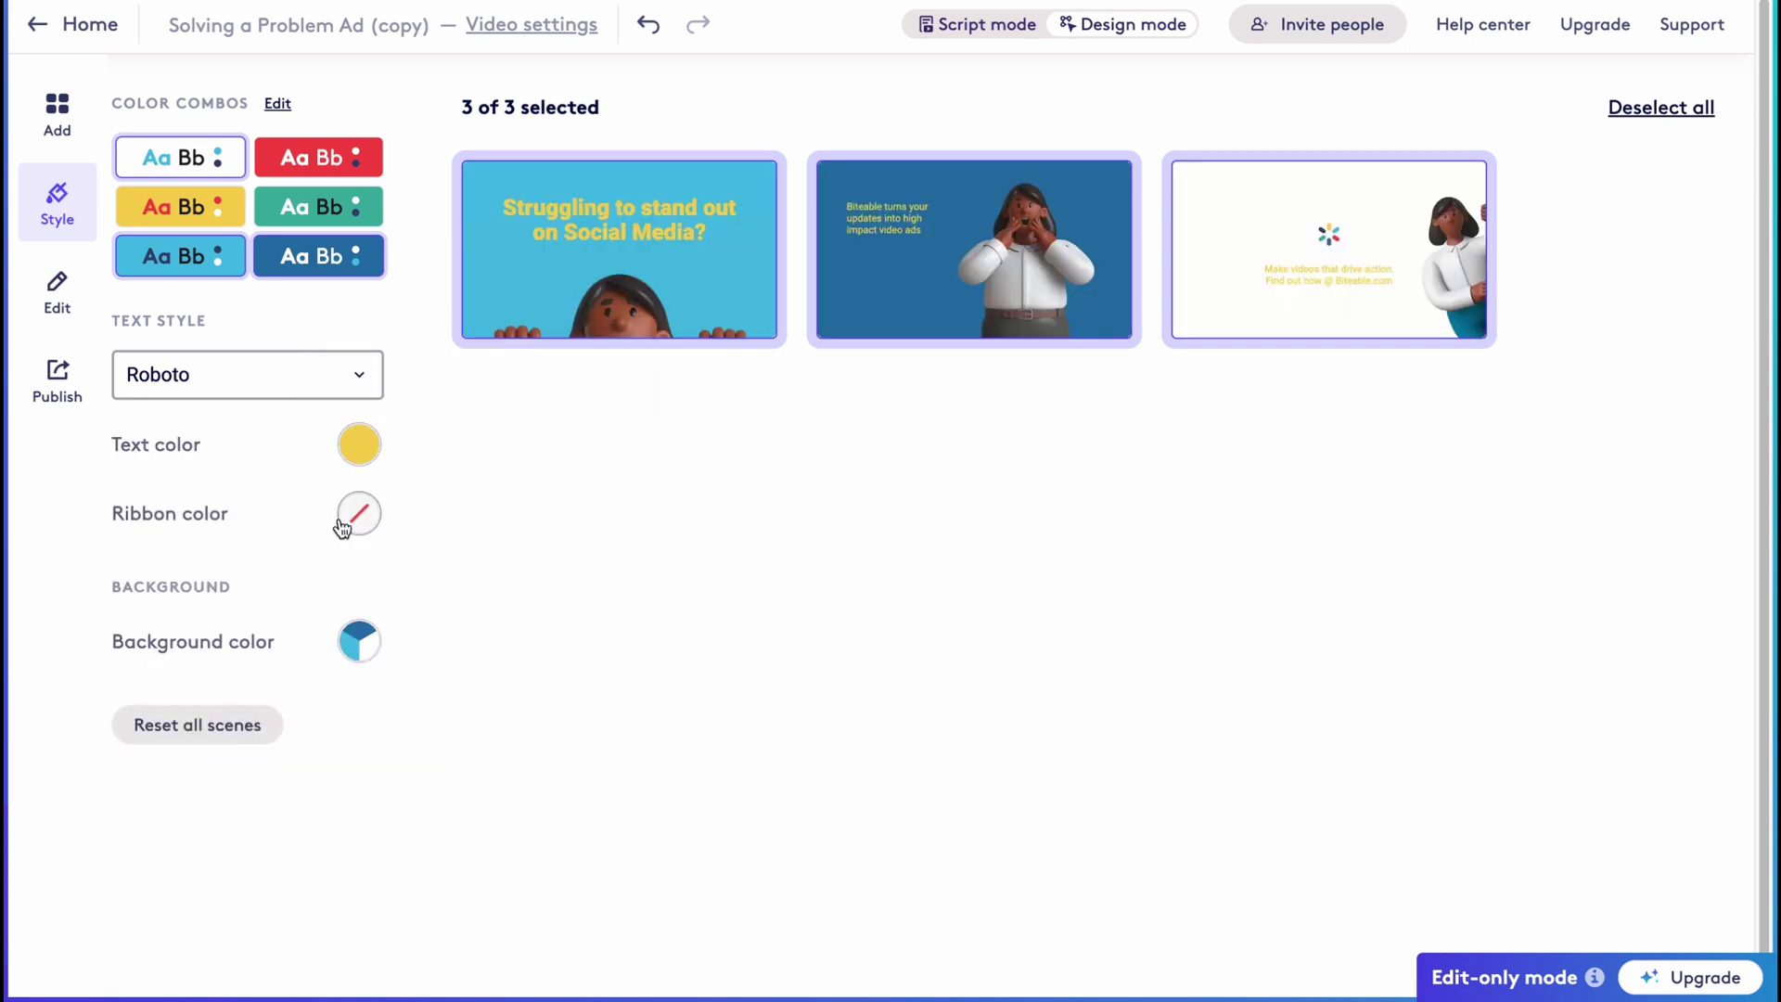
Try a red and a white ribbon behind the text in all three scenes, and remove the ribbon again
click(359, 513)
click(520, 470)
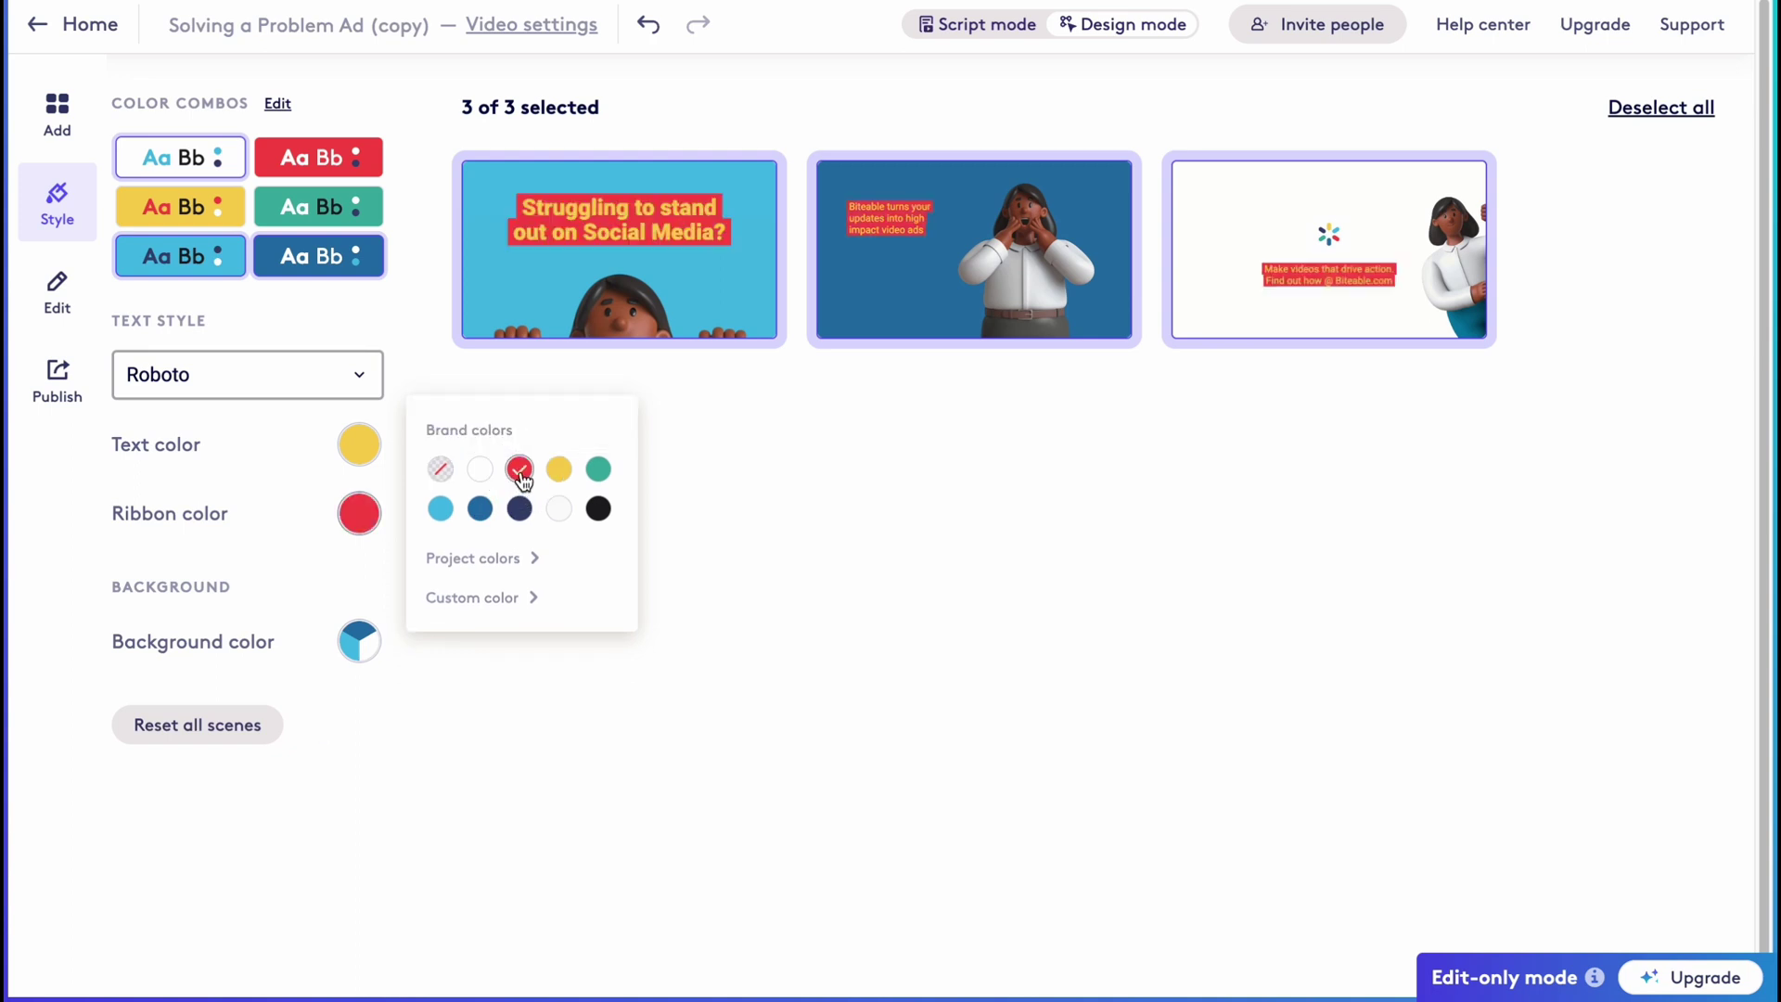
click(477, 470)
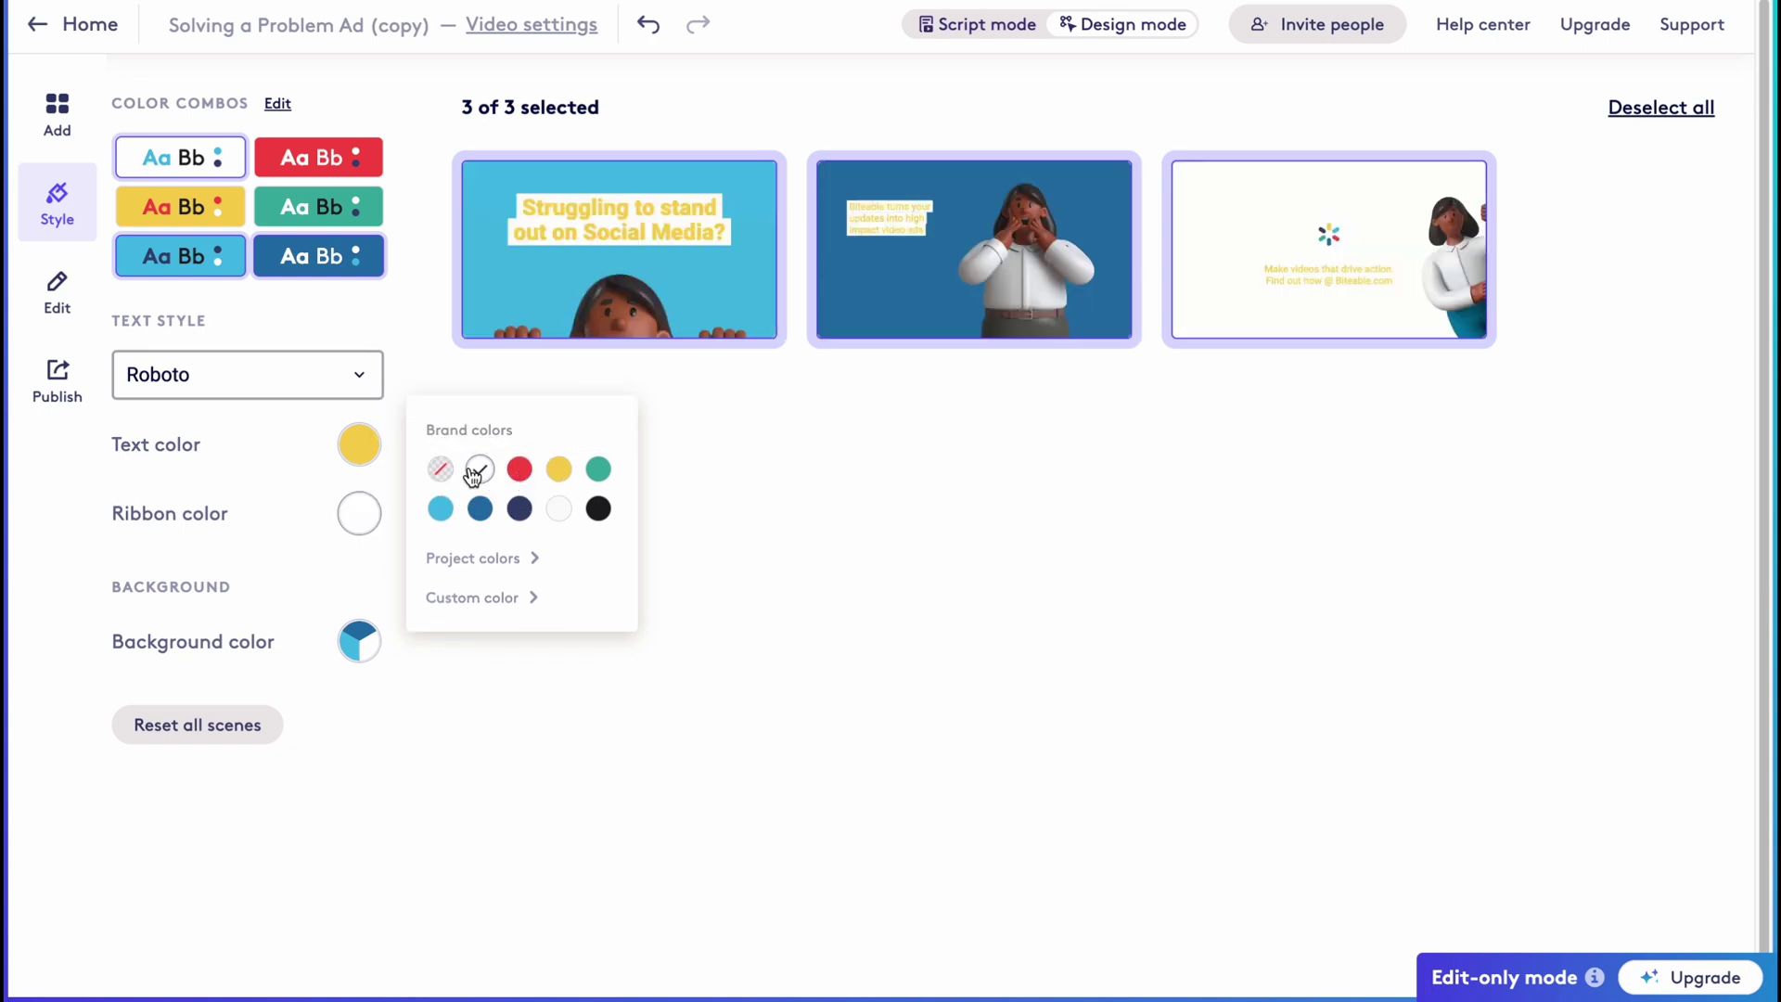
click(441, 470)
click(671, 500)
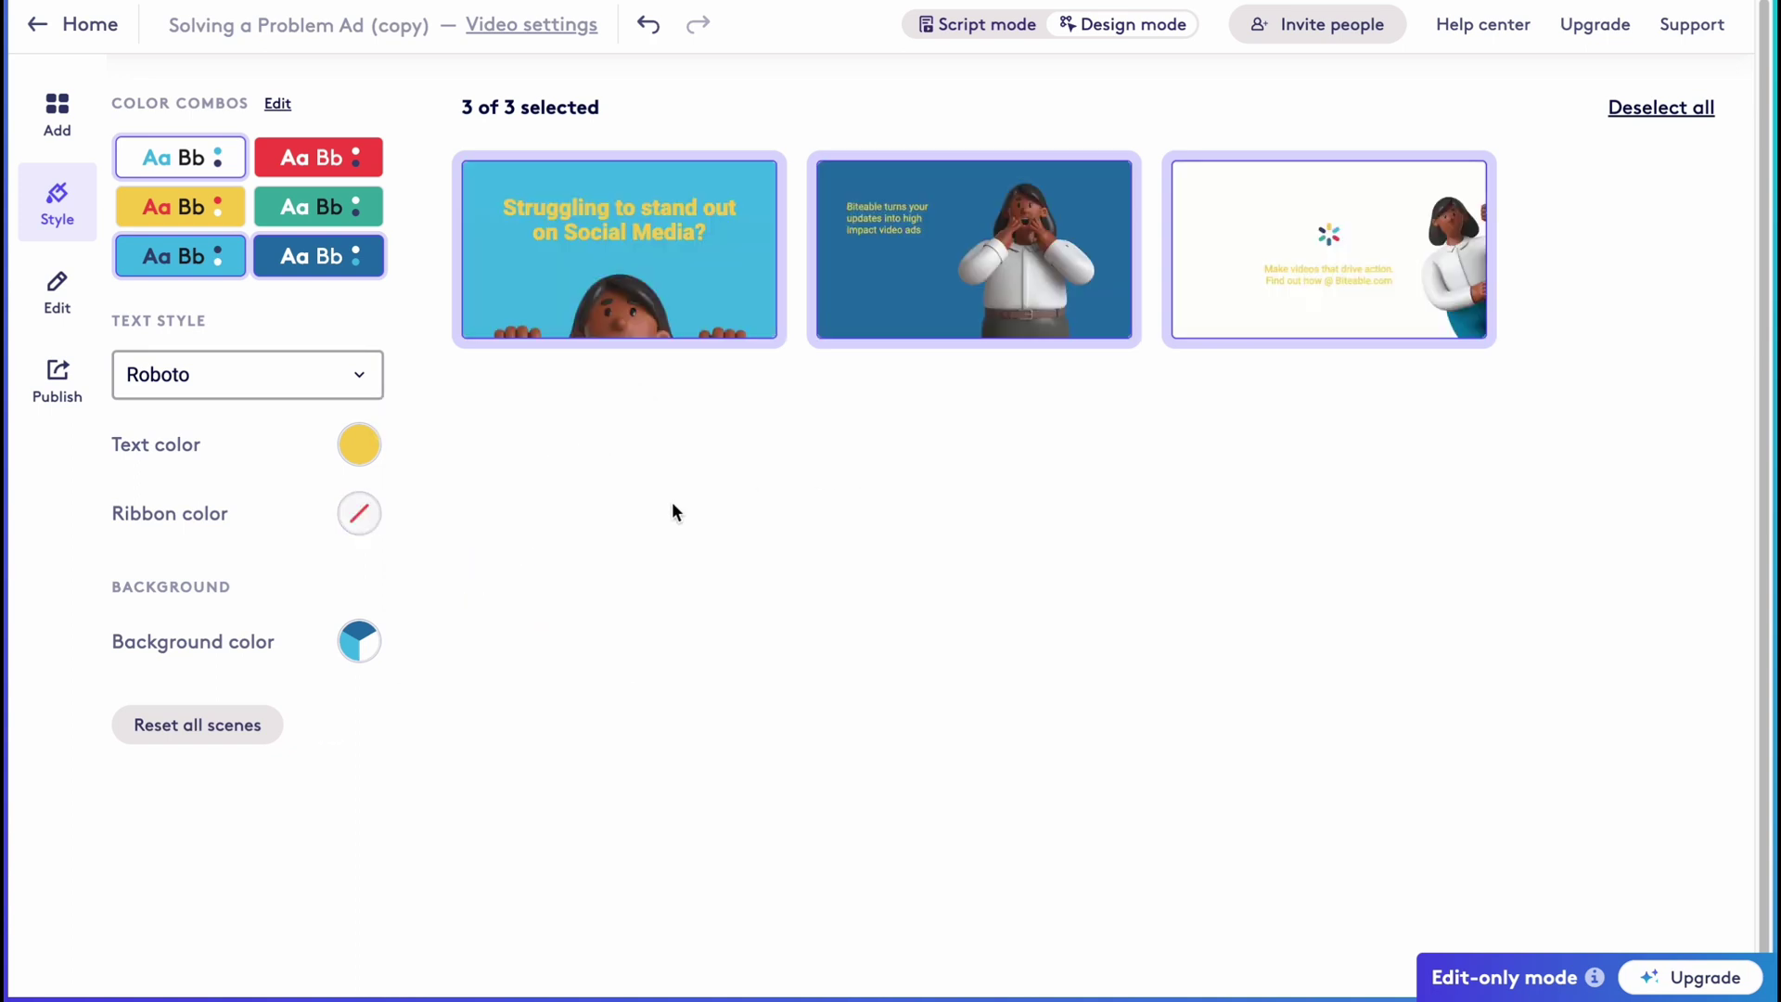
Set the background color of all three scenes to the red brand color
click(348, 661)
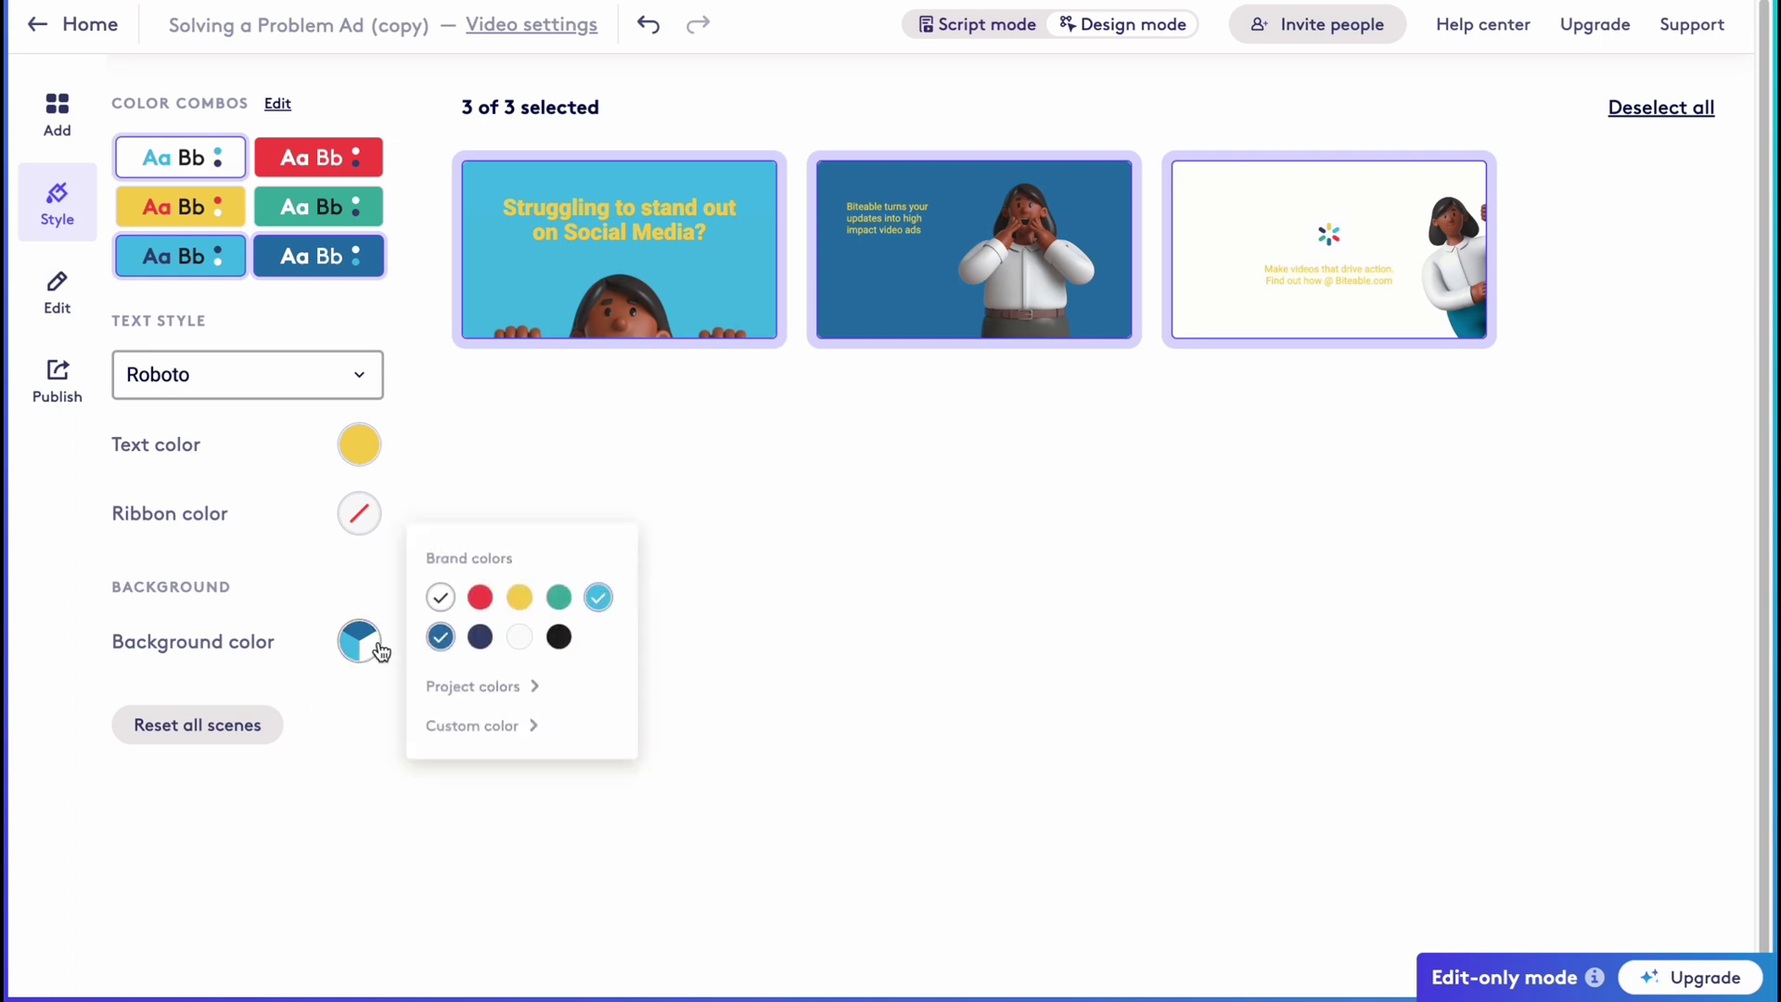
click(482, 599)
click(1027, 541)
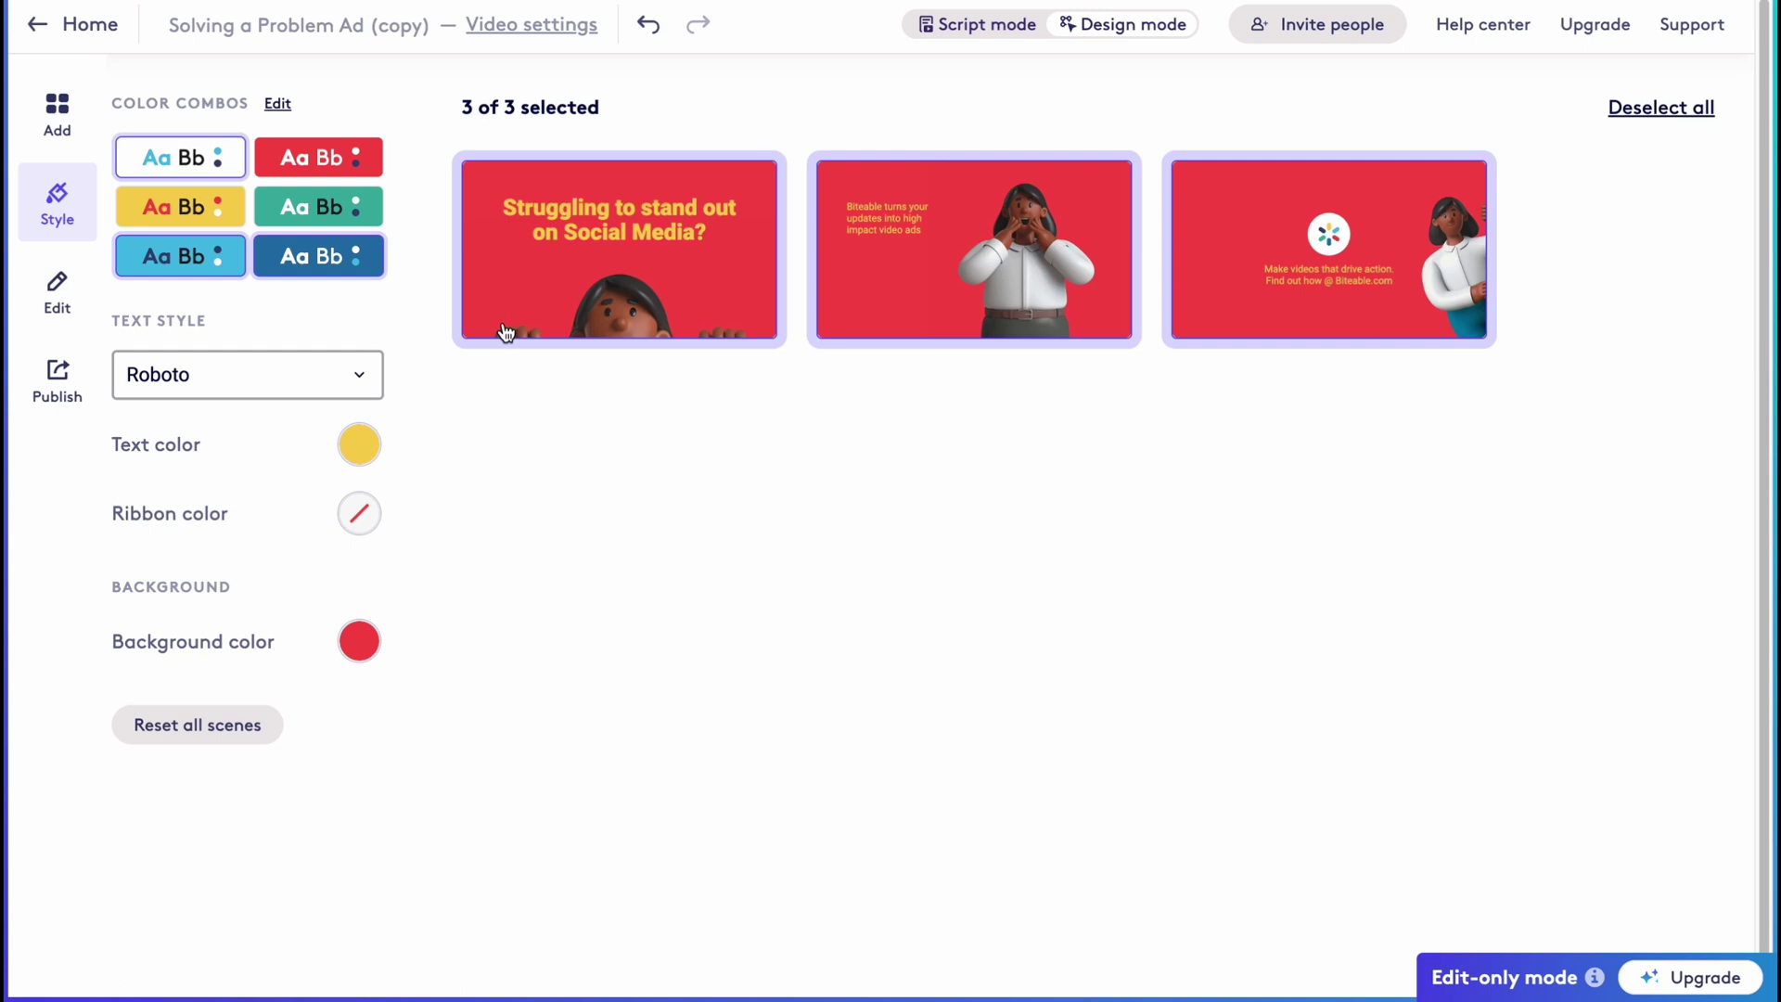
Return to scene editing and examine the properties of each of the three scenes and the closing scene's logo and text
click(58, 306)
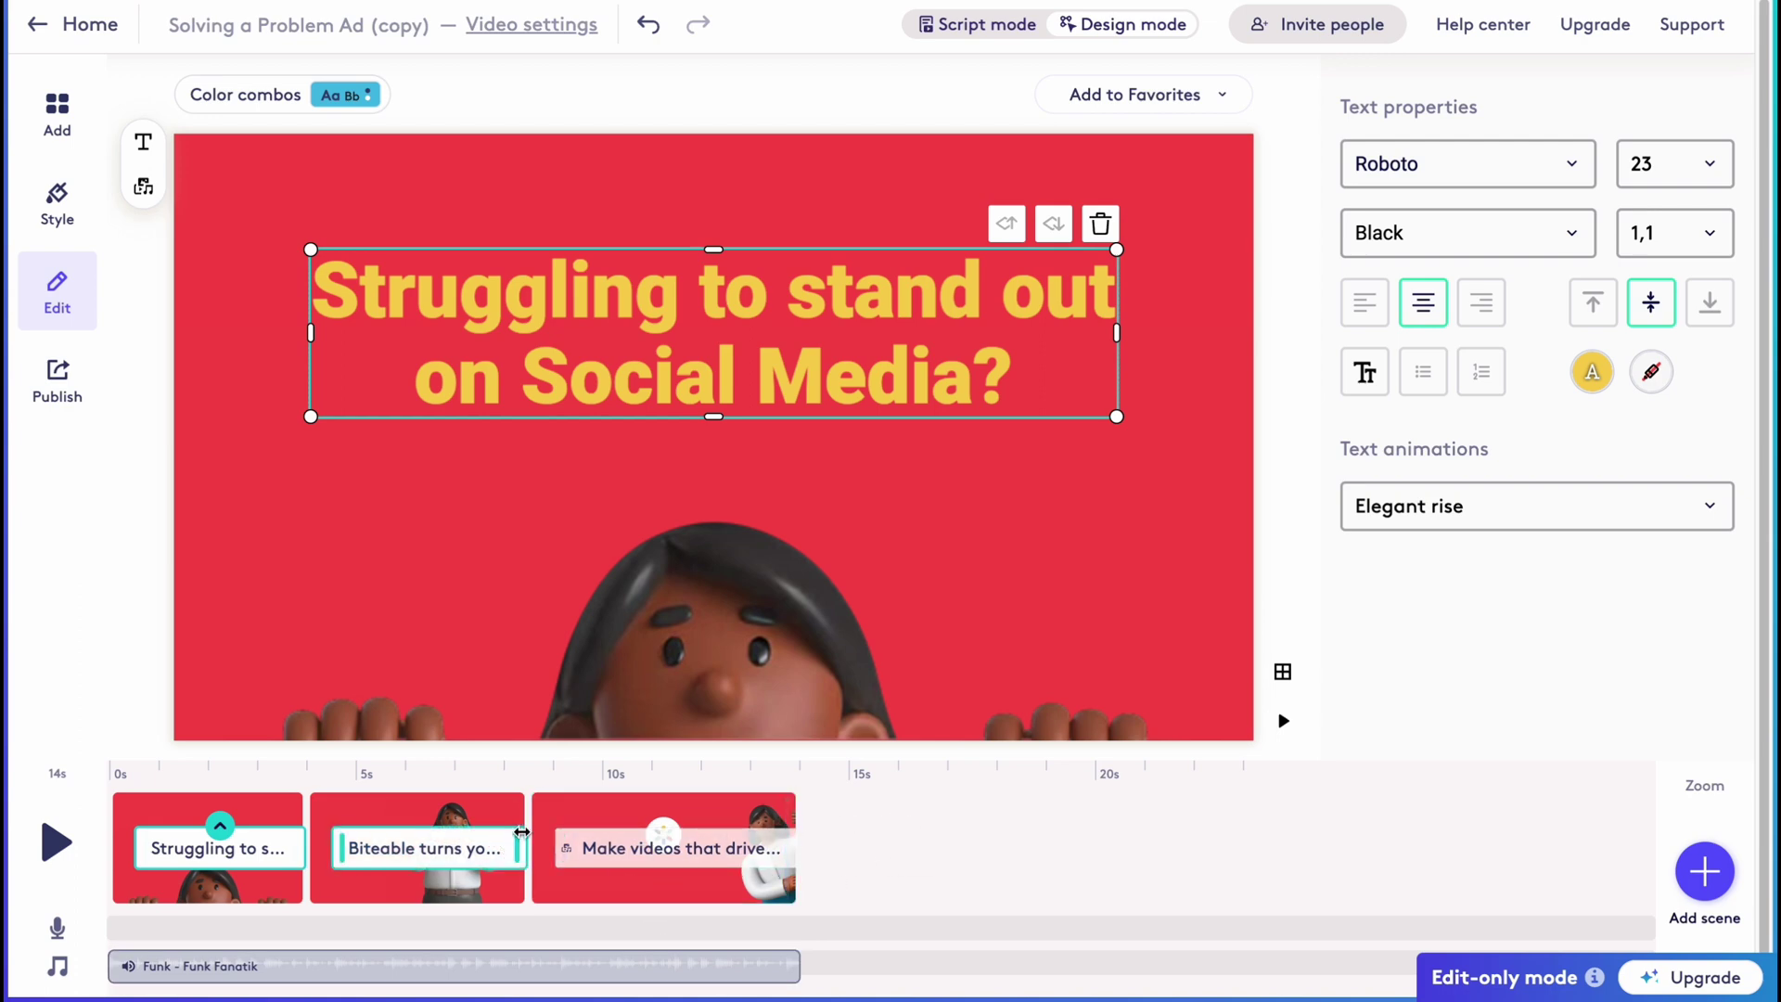
click(173, 805)
click(431, 818)
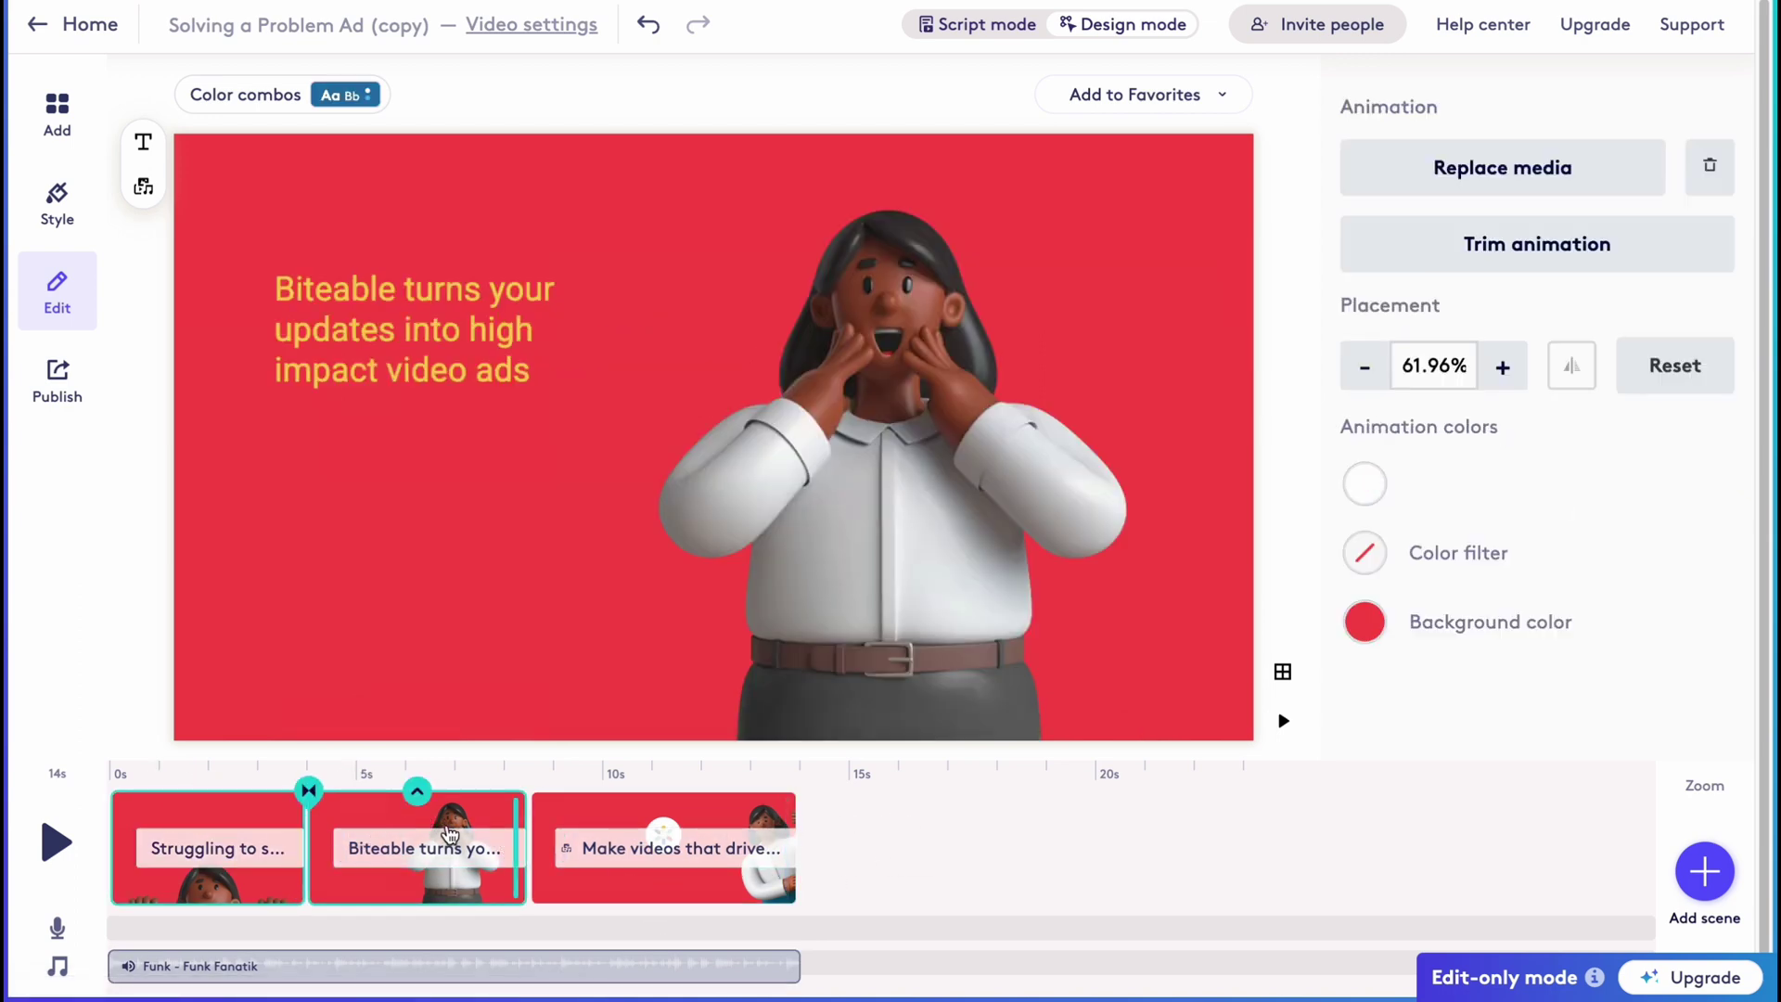
click(579, 825)
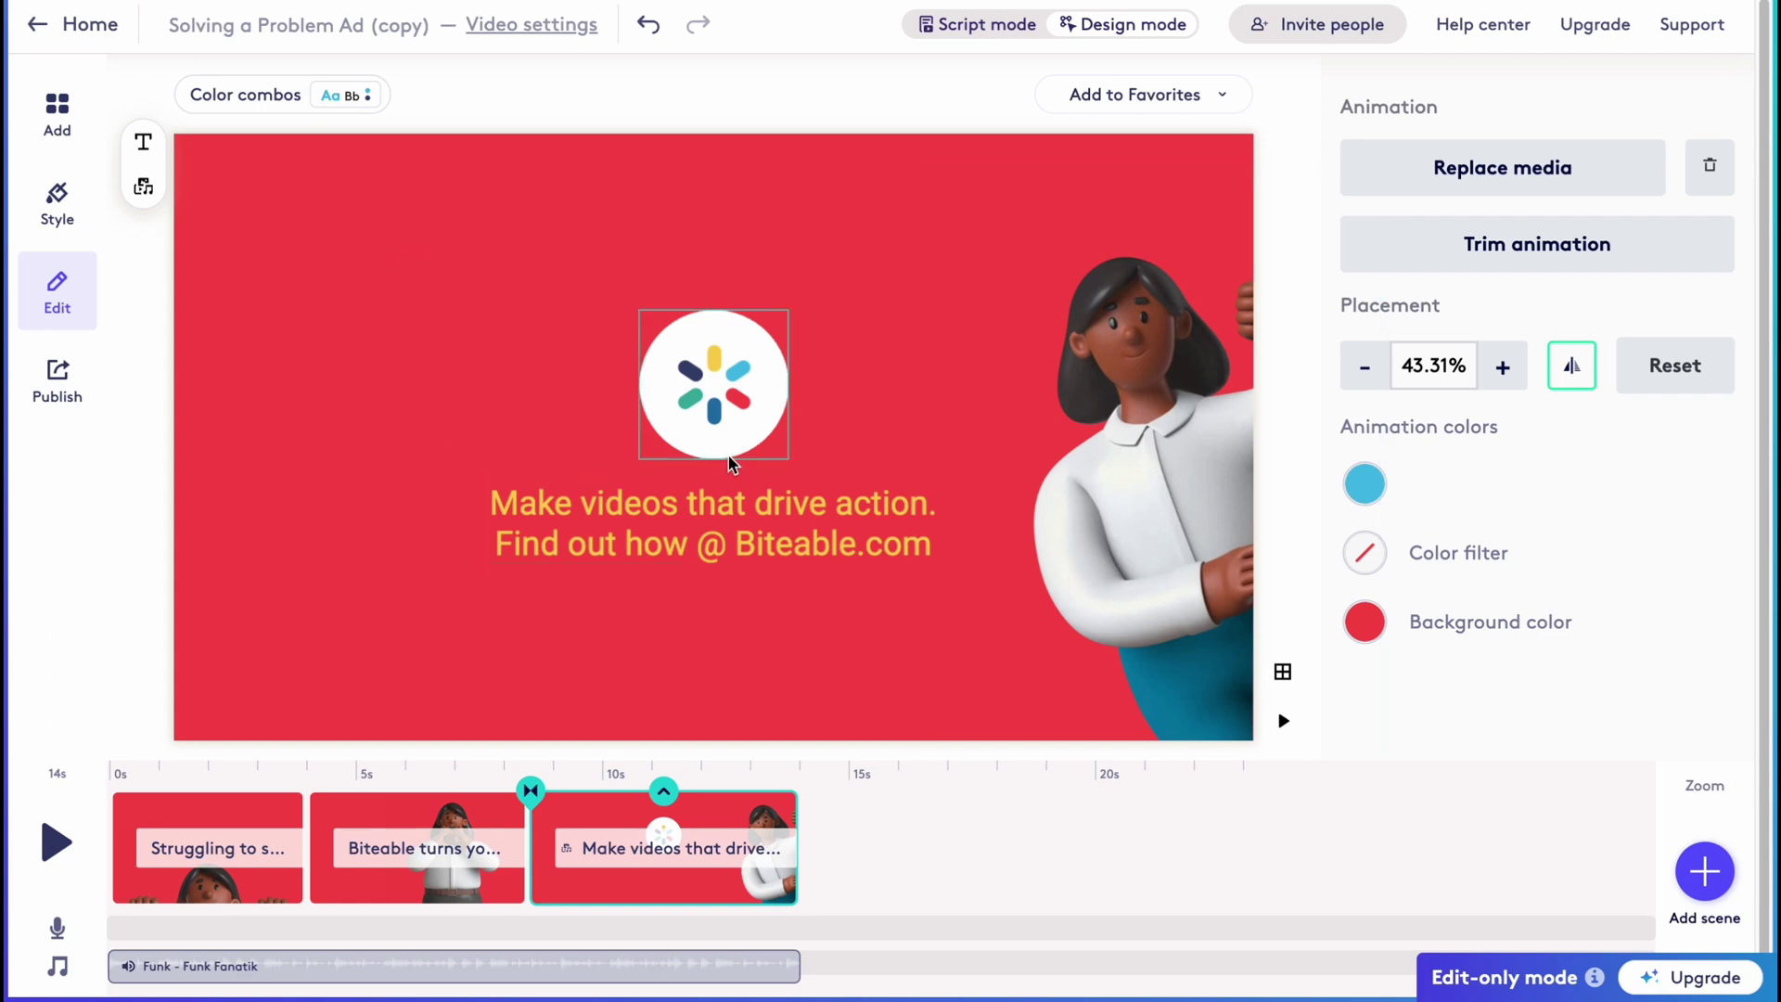
click(723, 382)
click(614, 539)
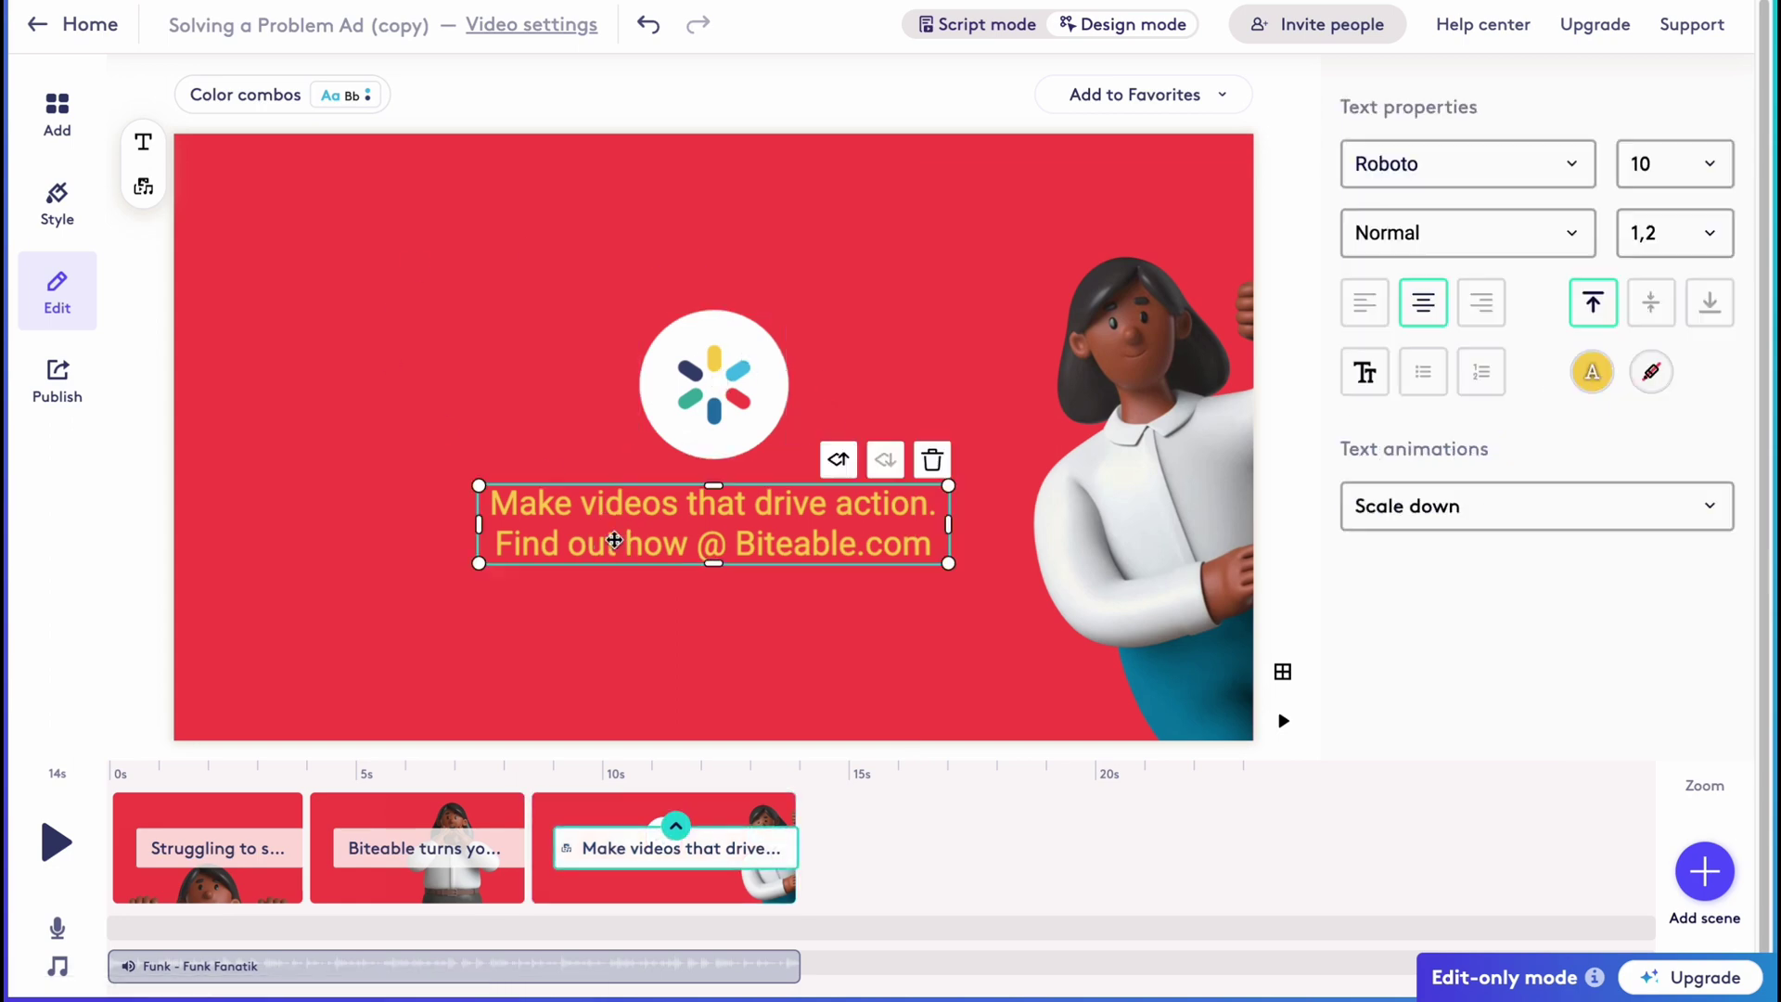
click(459, 801)
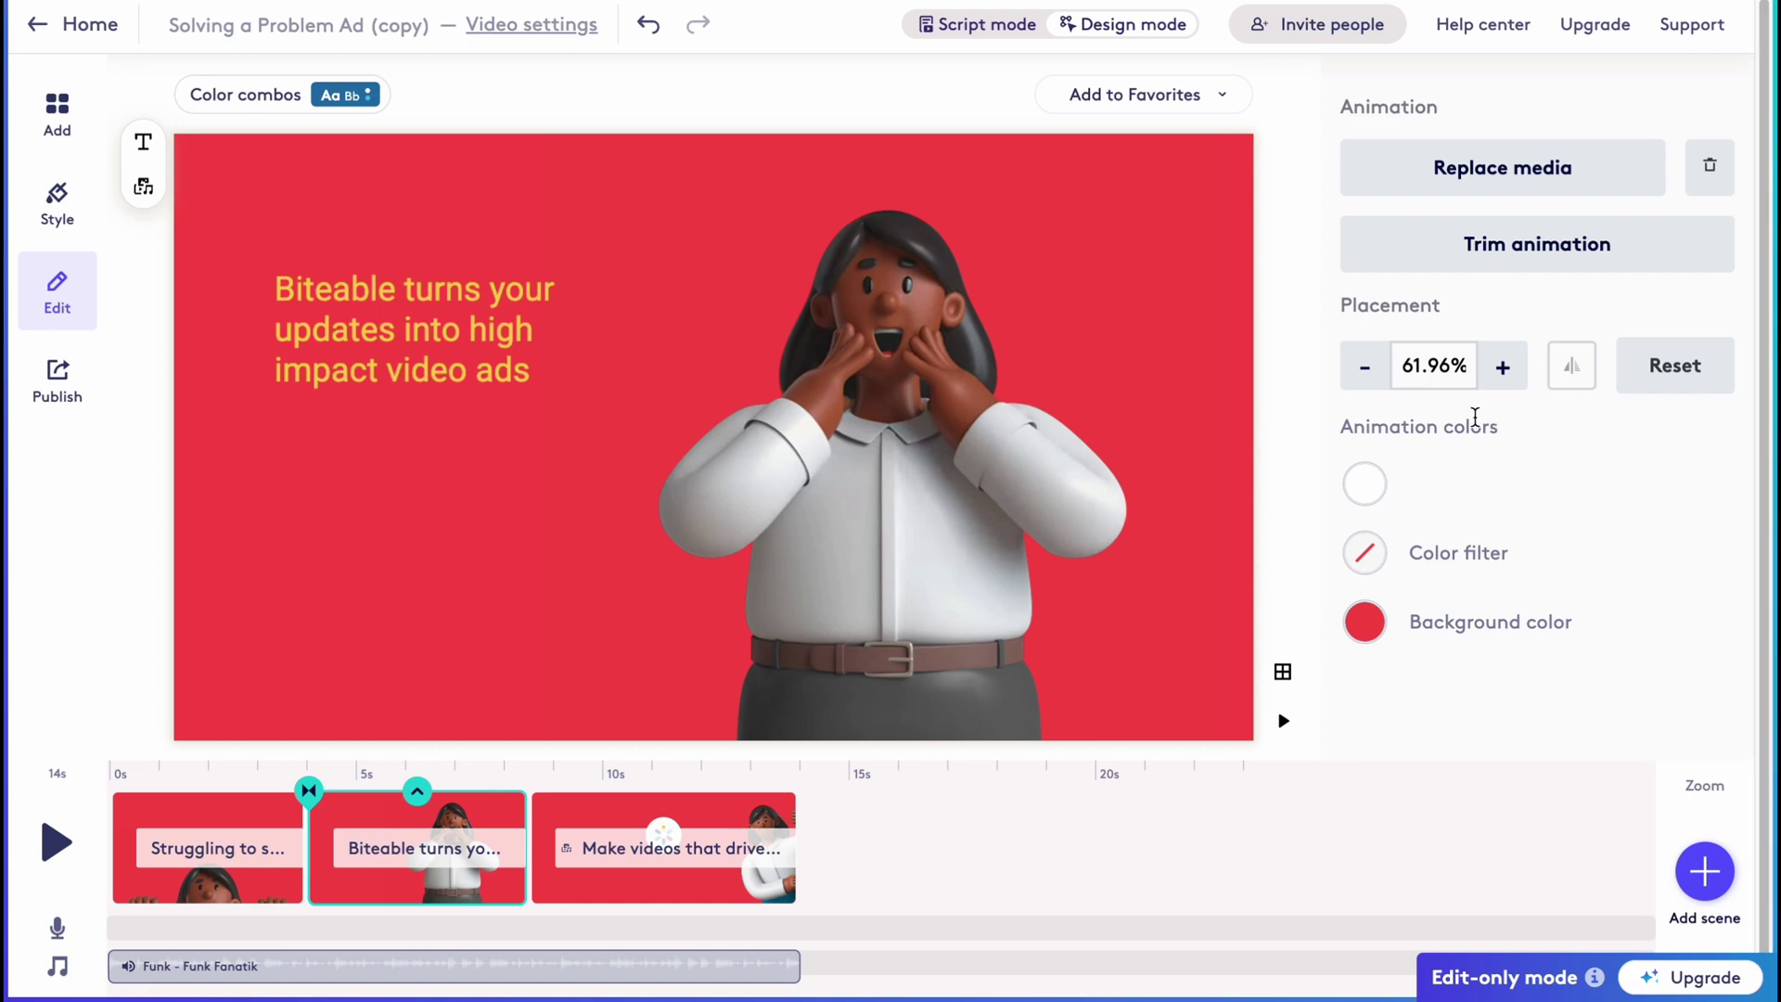
click(236, 852)
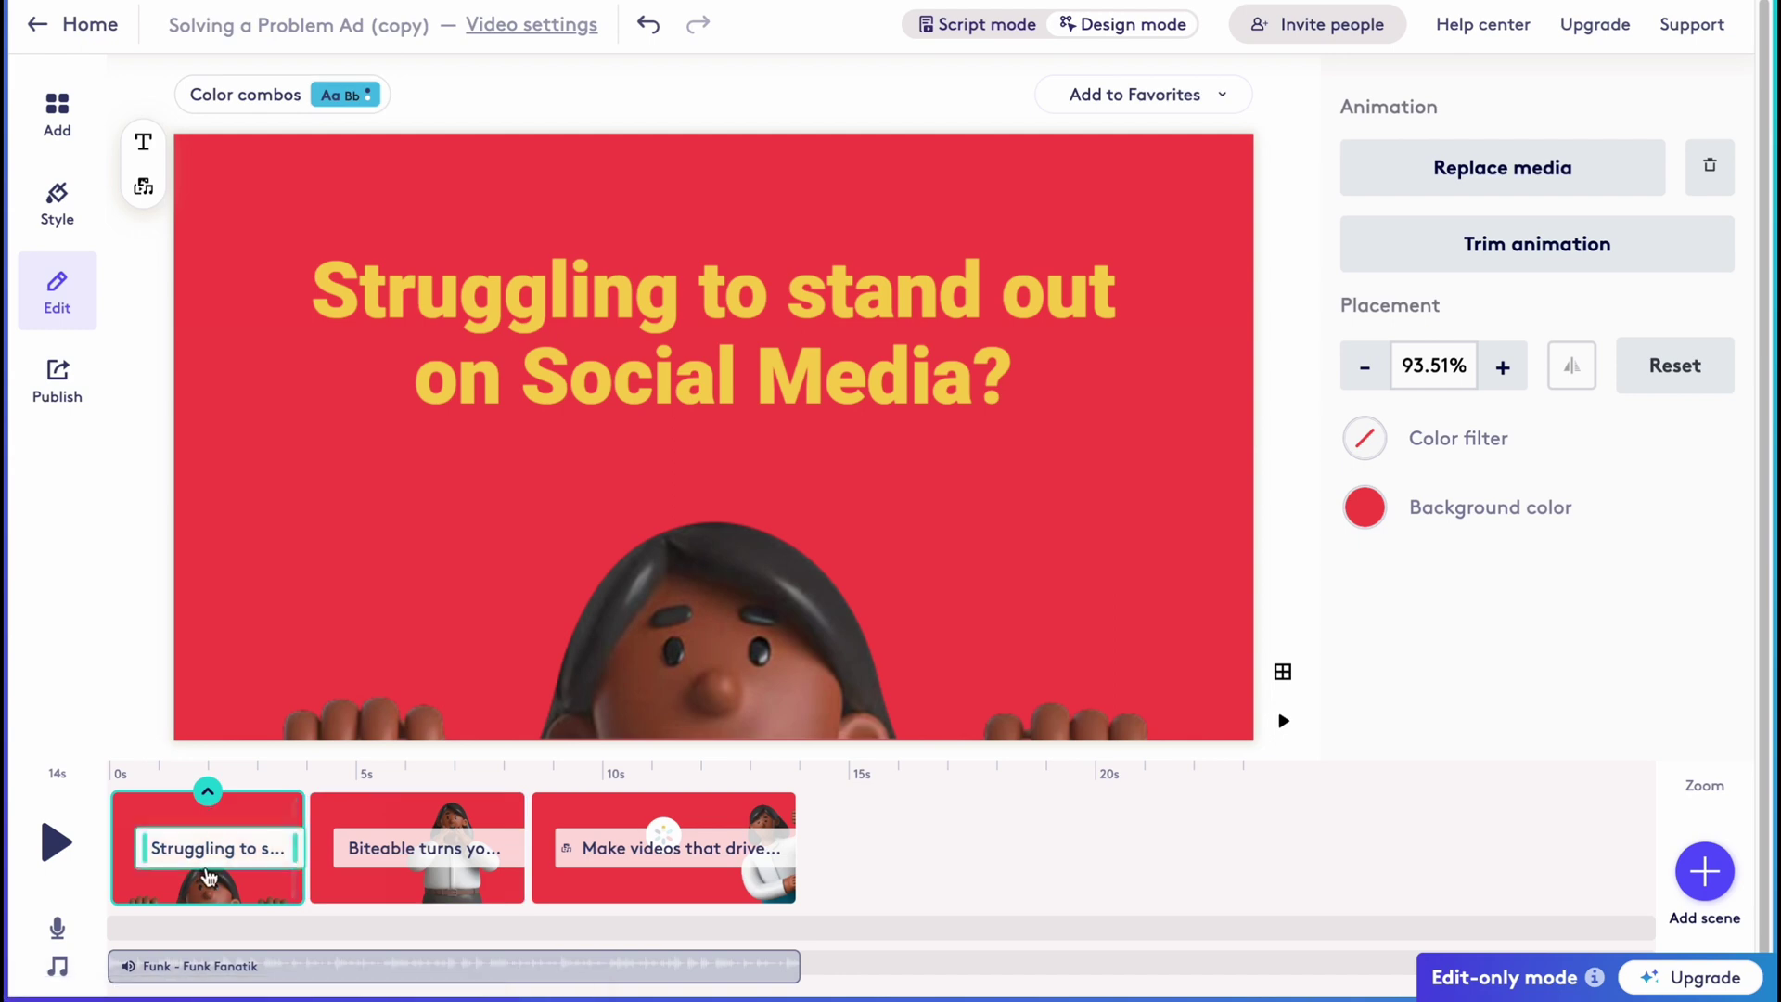
Delete the closing "Make videos that drive action" scene and play back the remaining two scenes
click(208, 854)
click(442, 852)
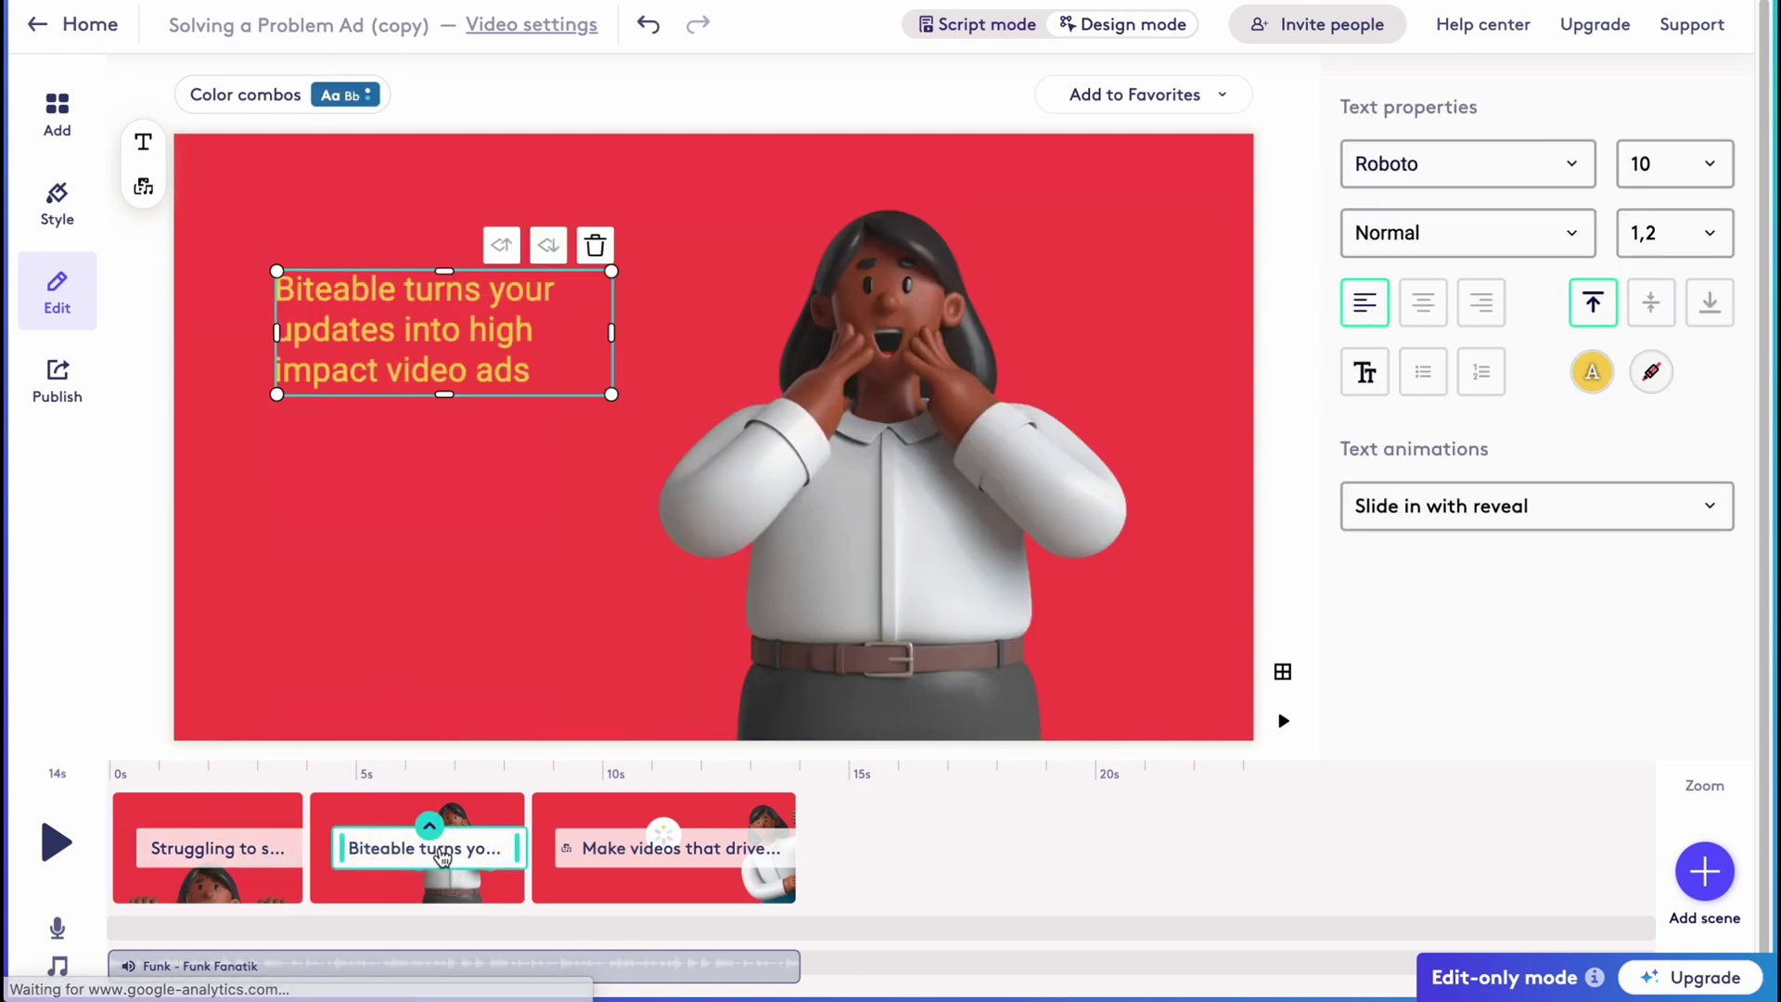
click(567, 844)
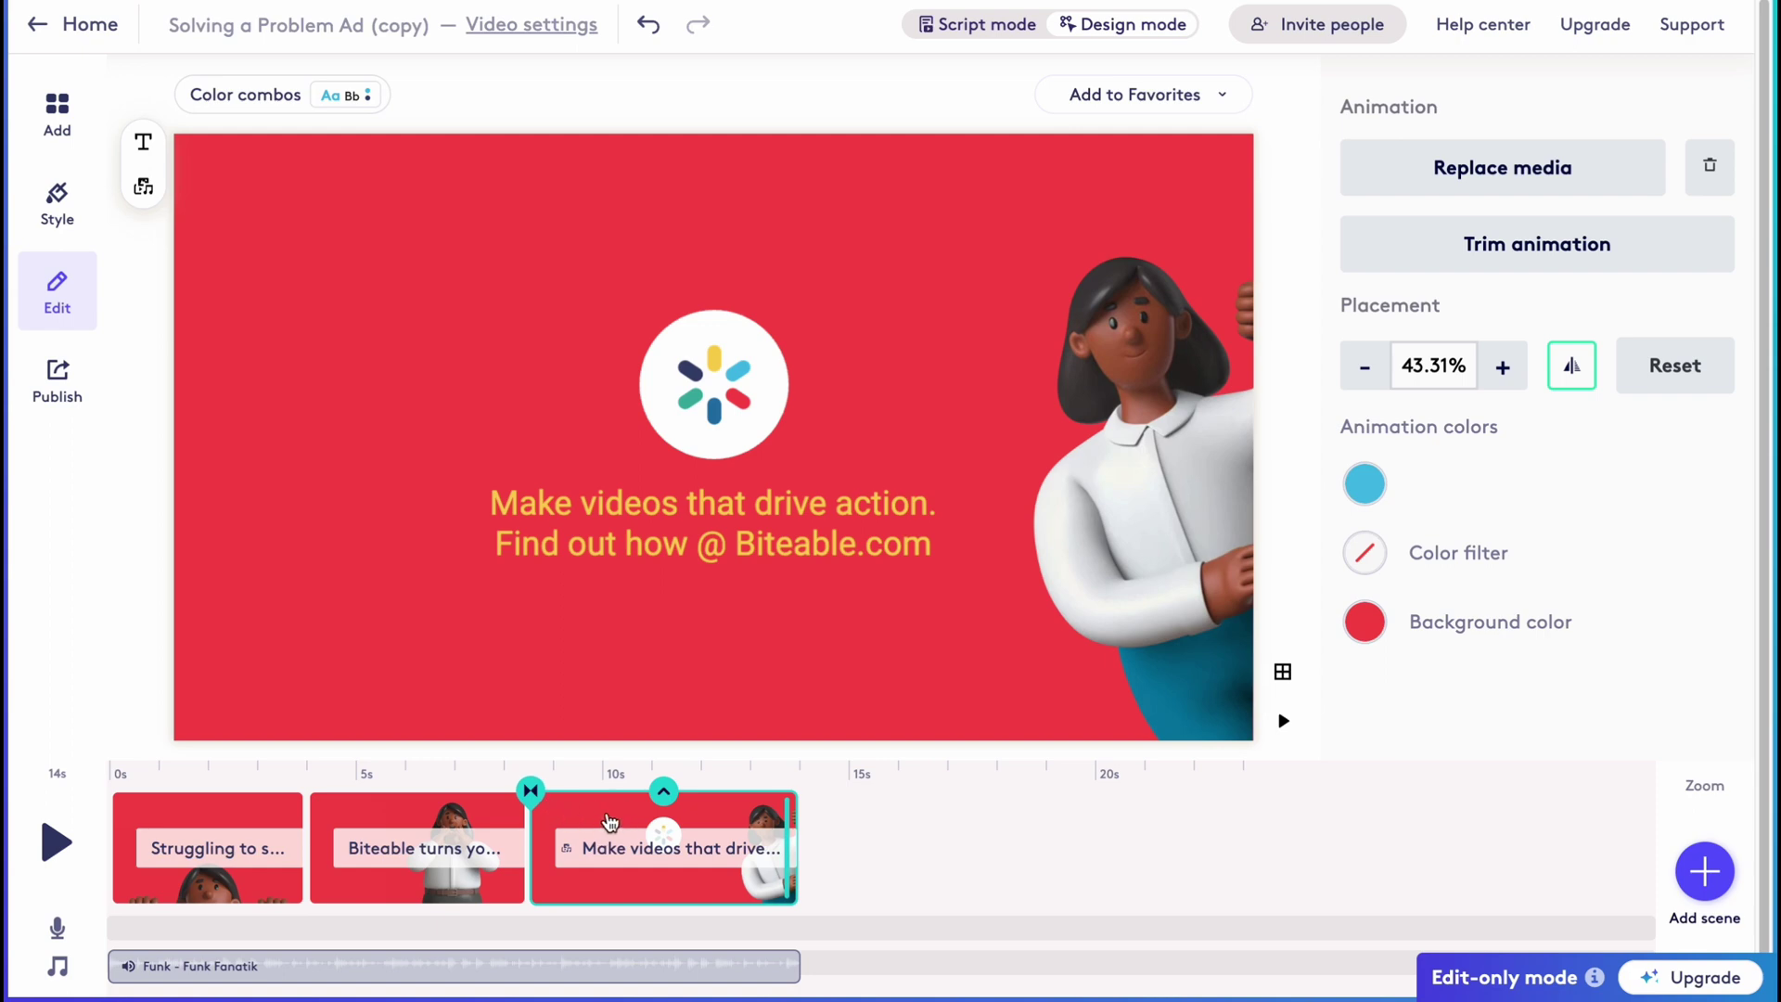
right_click(664, 819)
key(Escape)
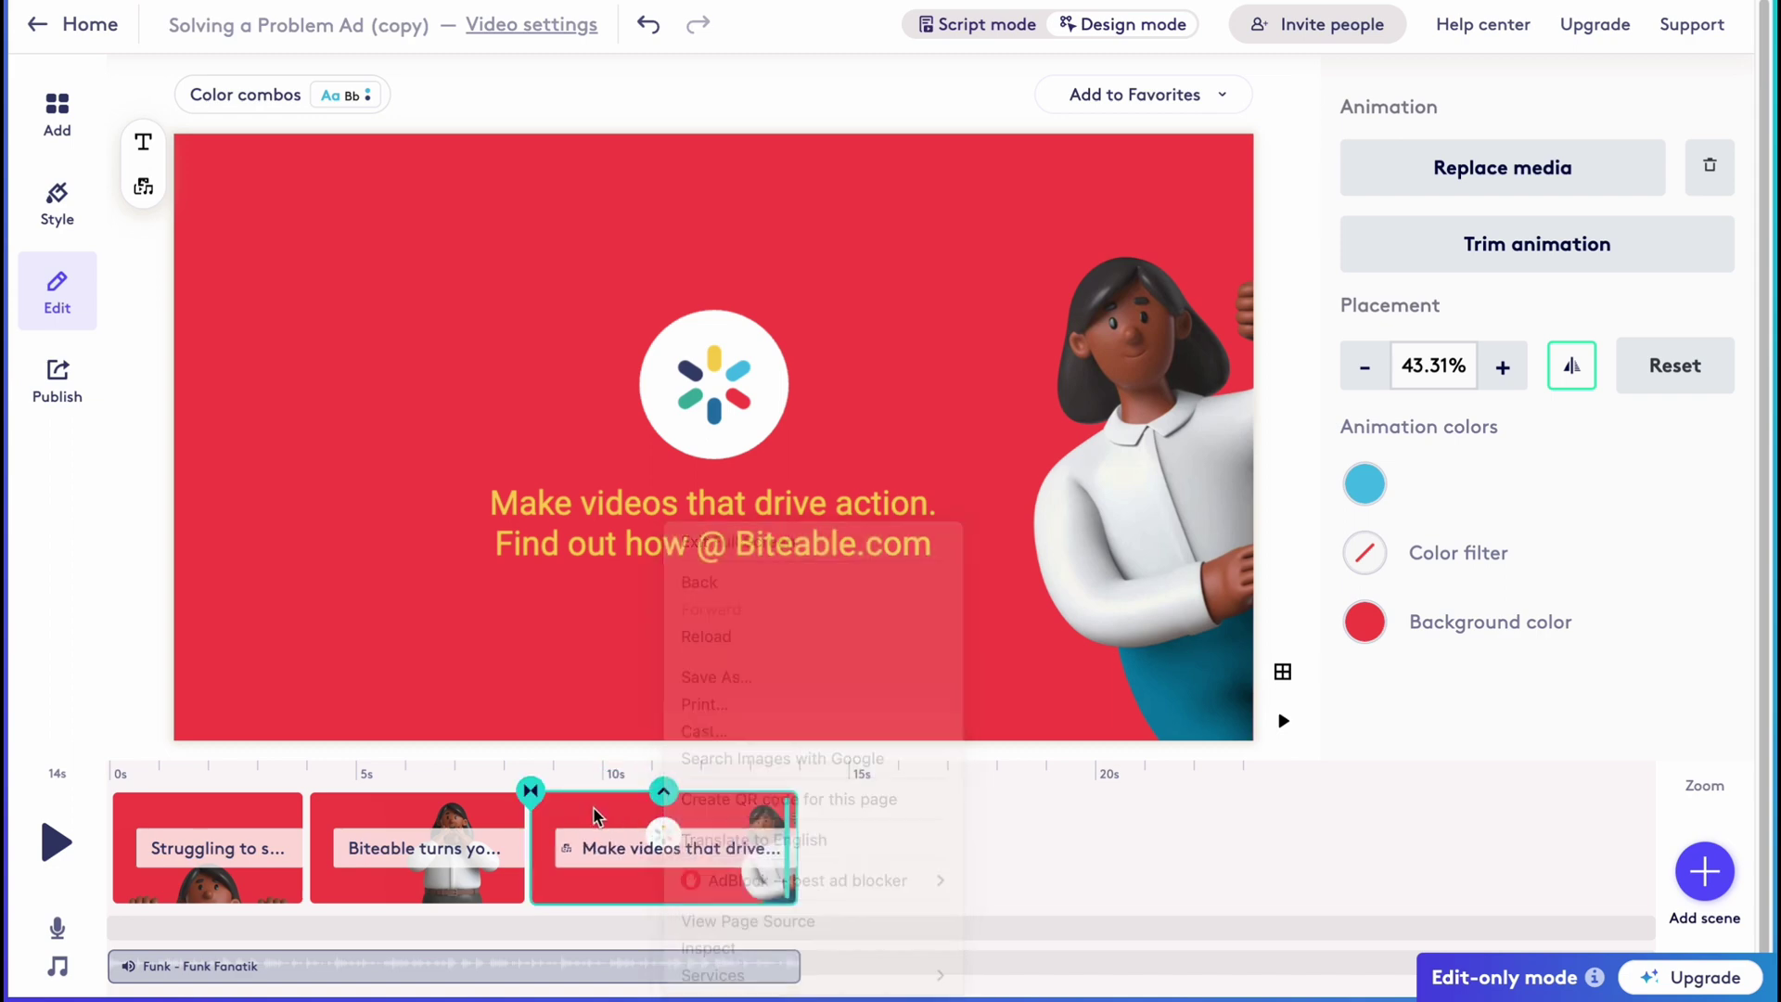
click(664, 794)
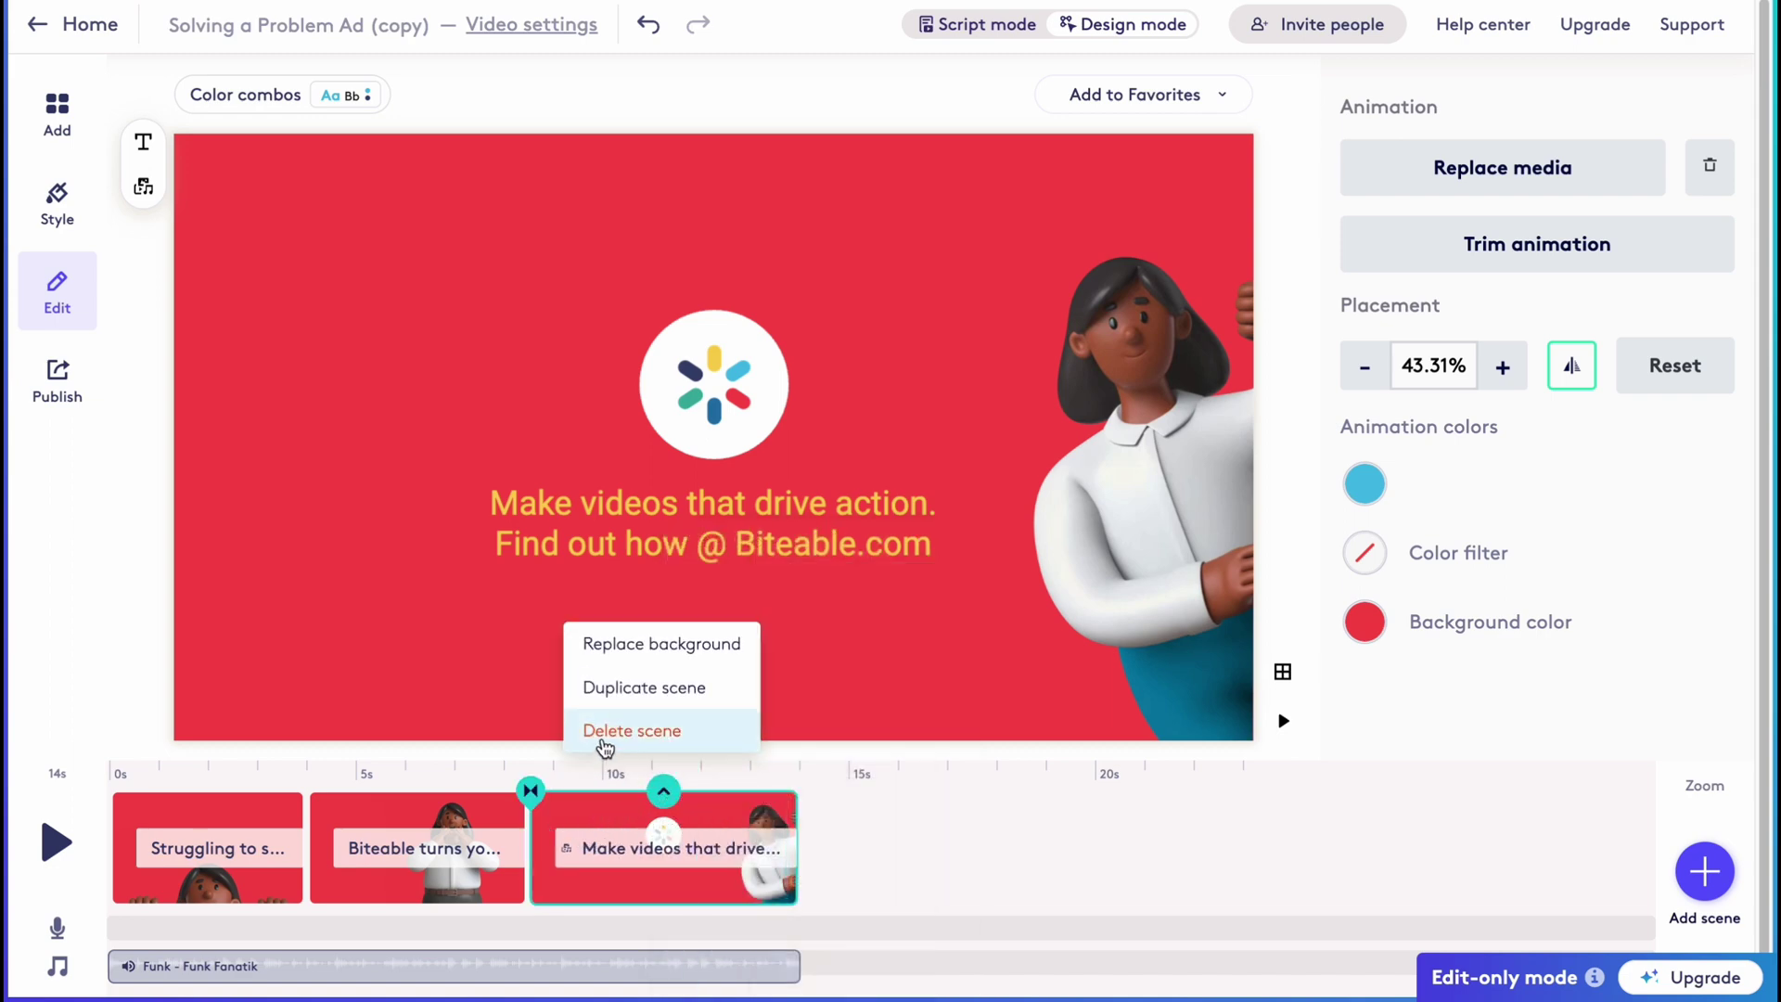
click(624, 731)
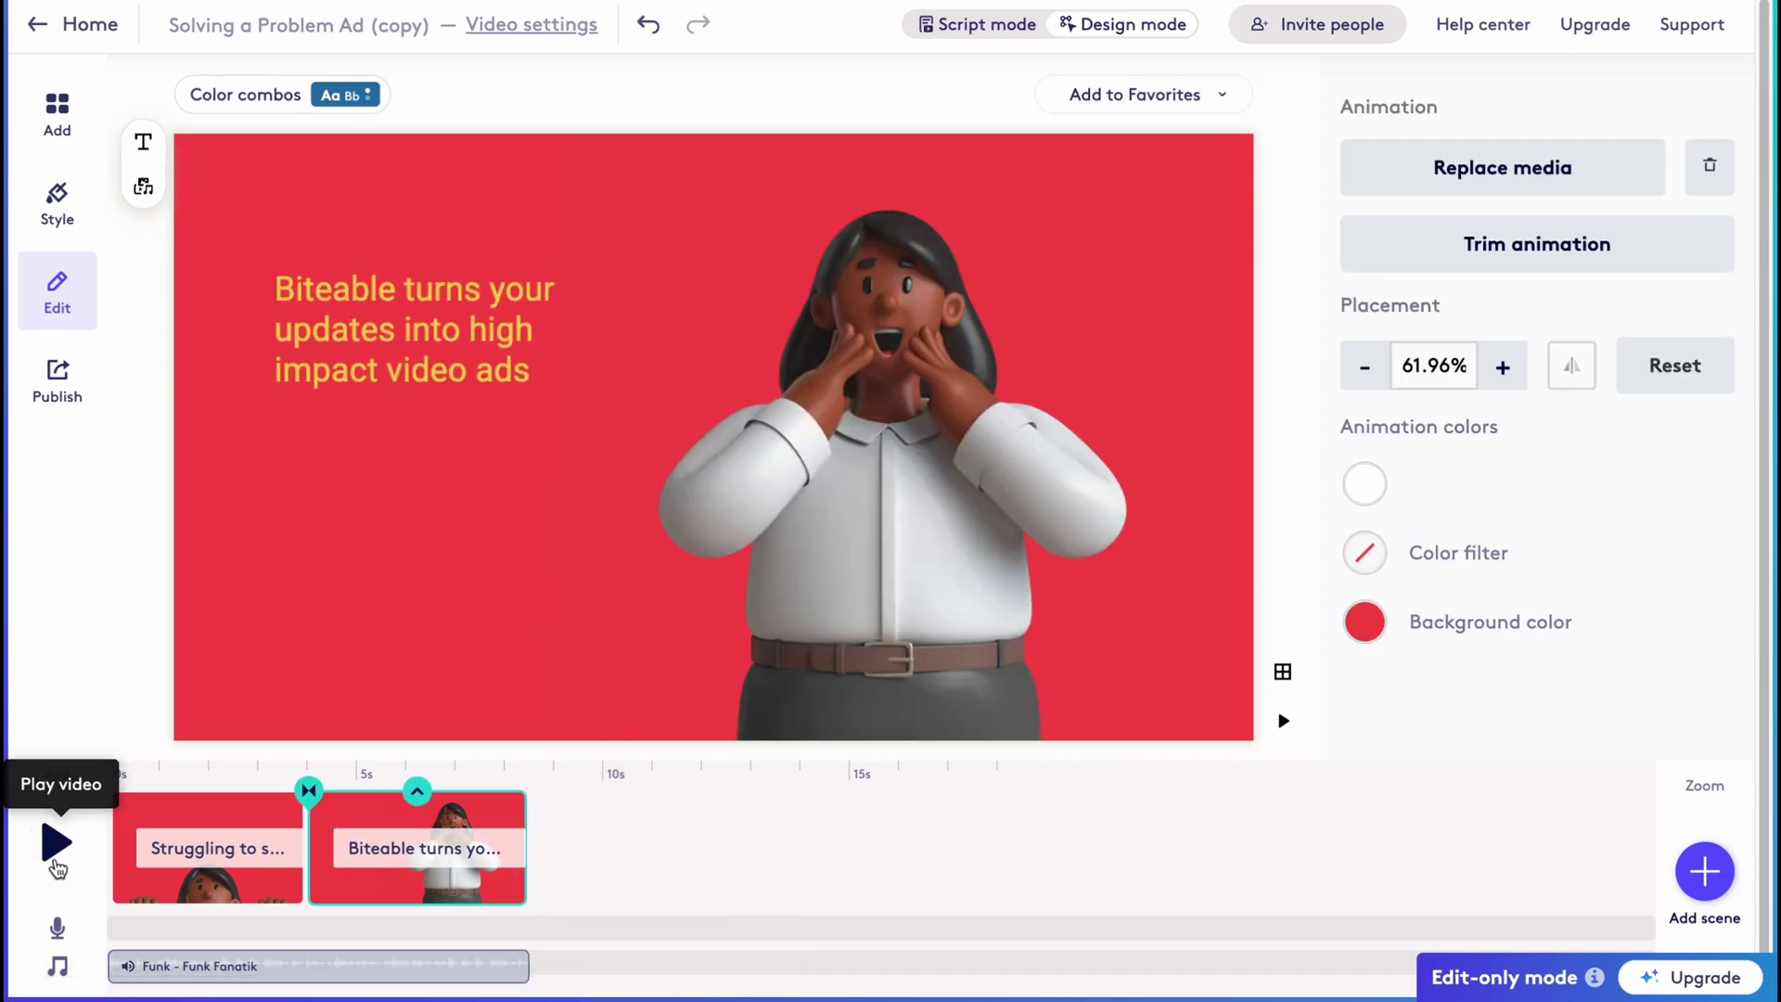
click(57, 842)
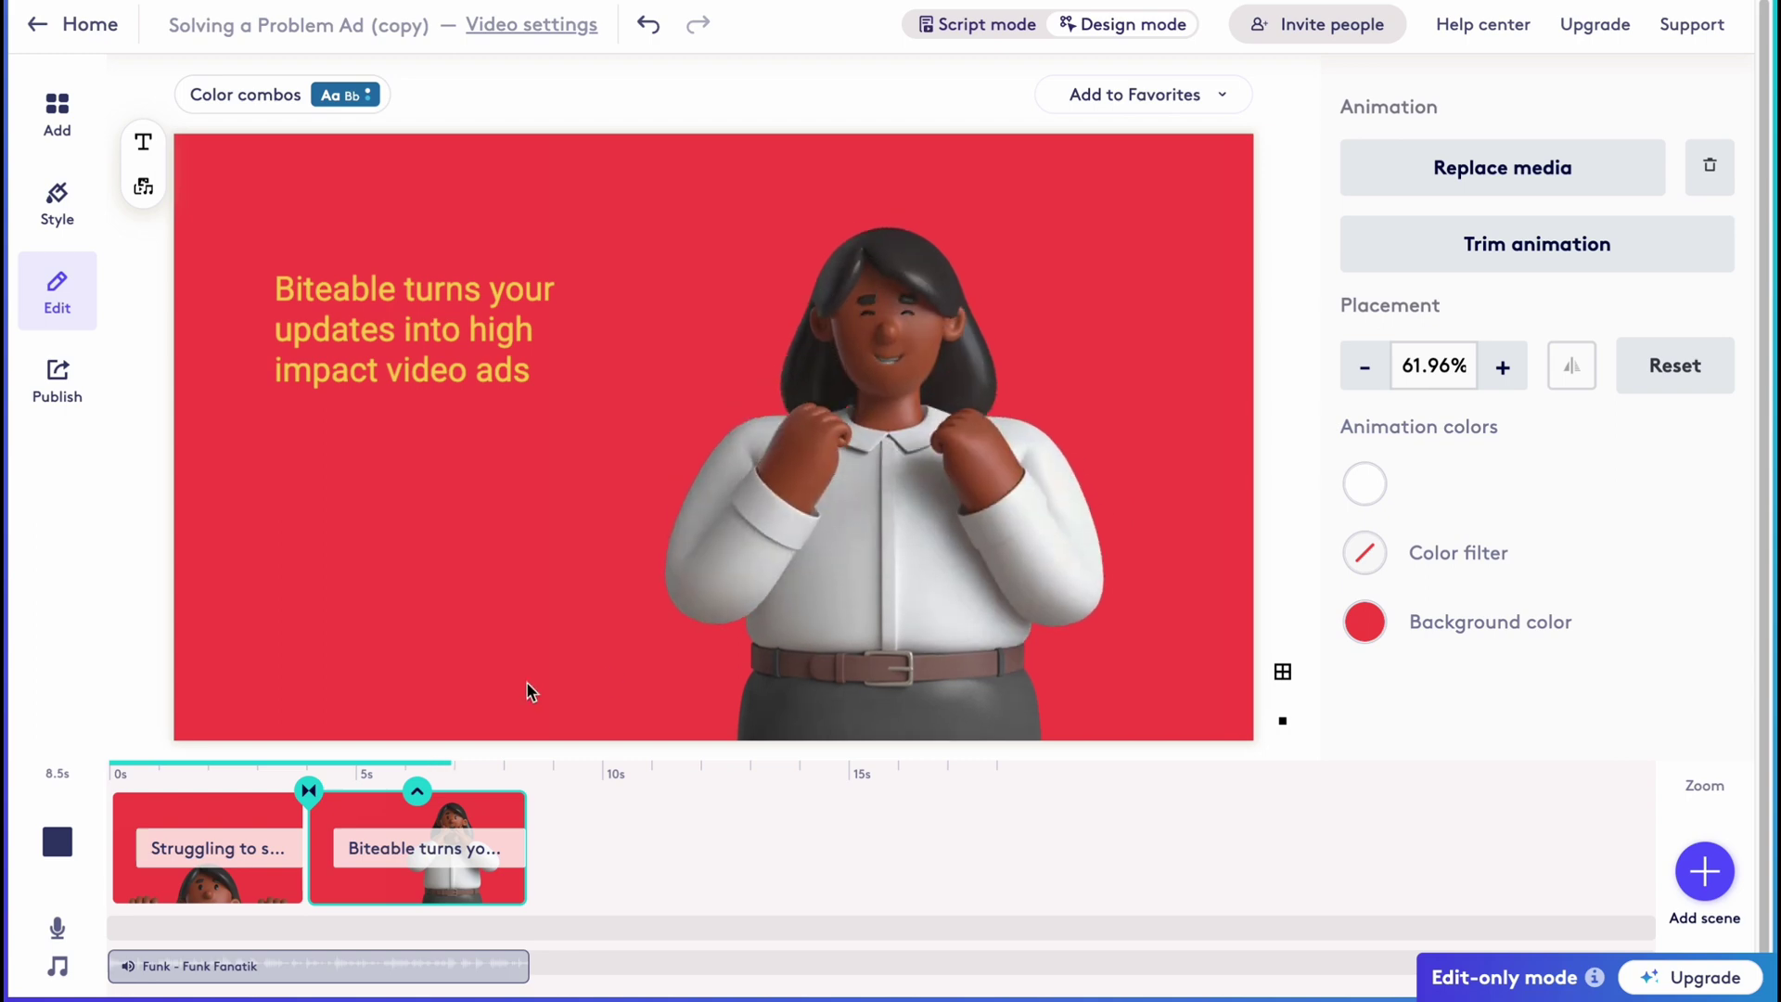
Replace the first scene's "Struggling to stand out on Social Media?" heading with "Try to find", keeping the text box in its original position
click(178, 792)
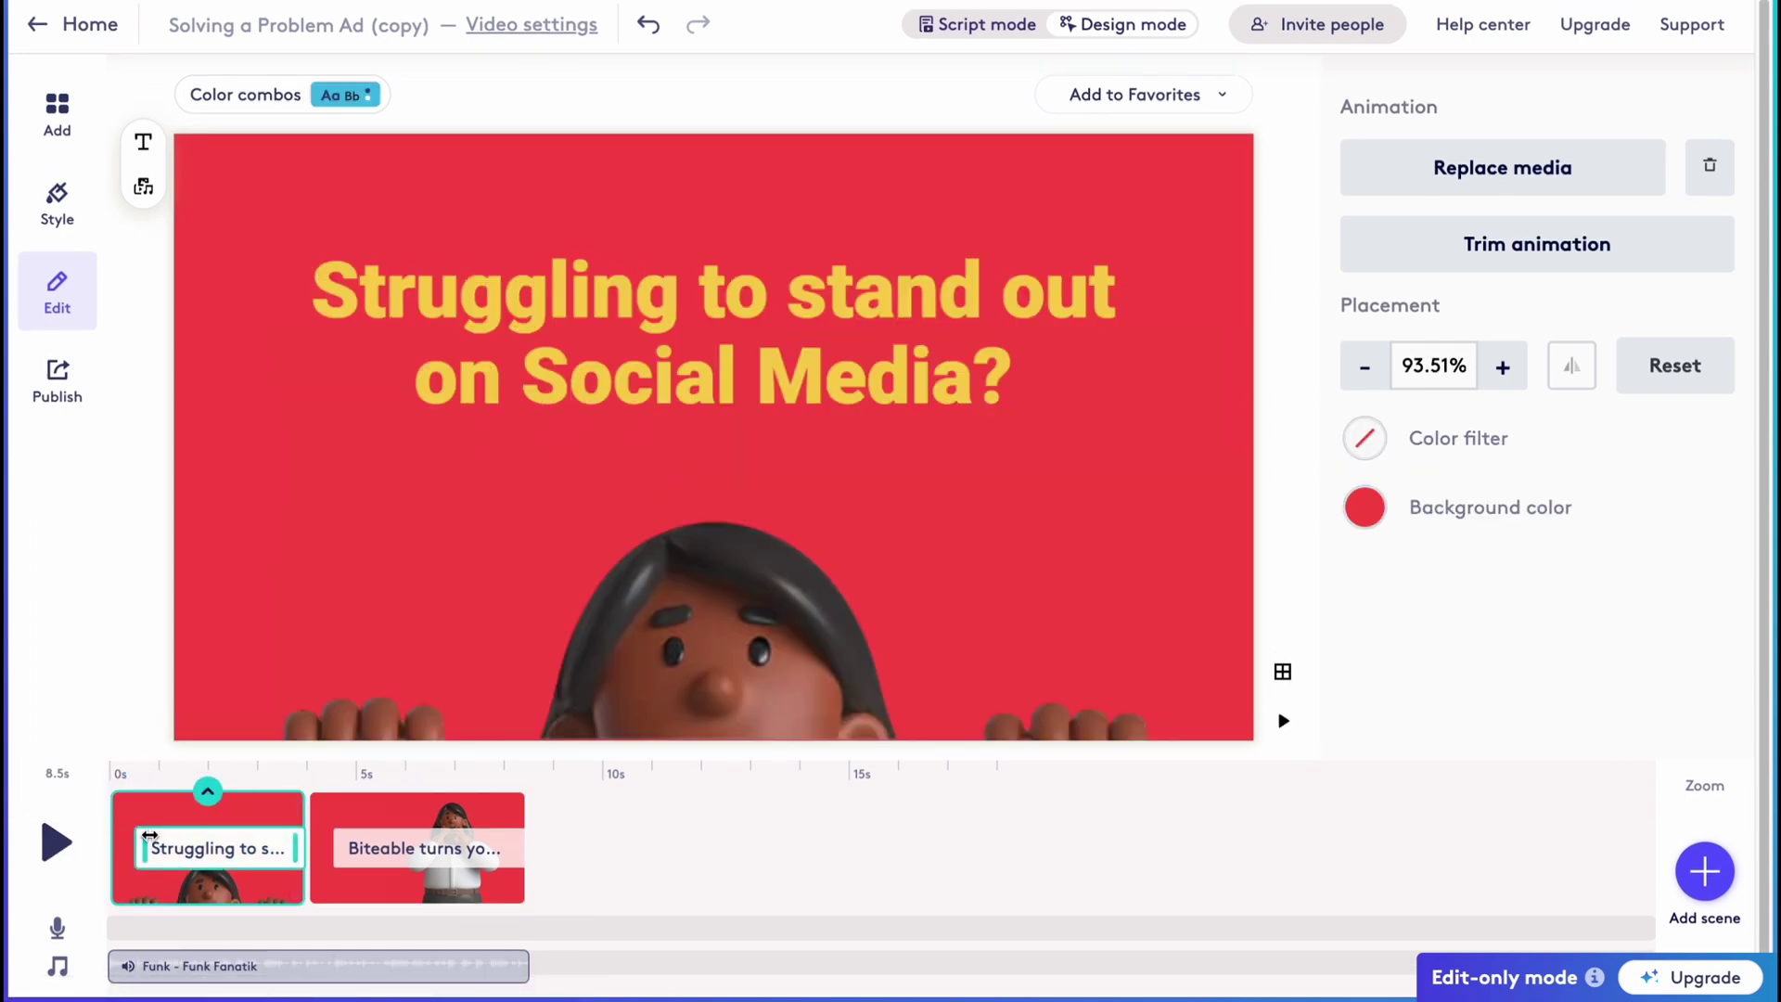
click(793, 375)
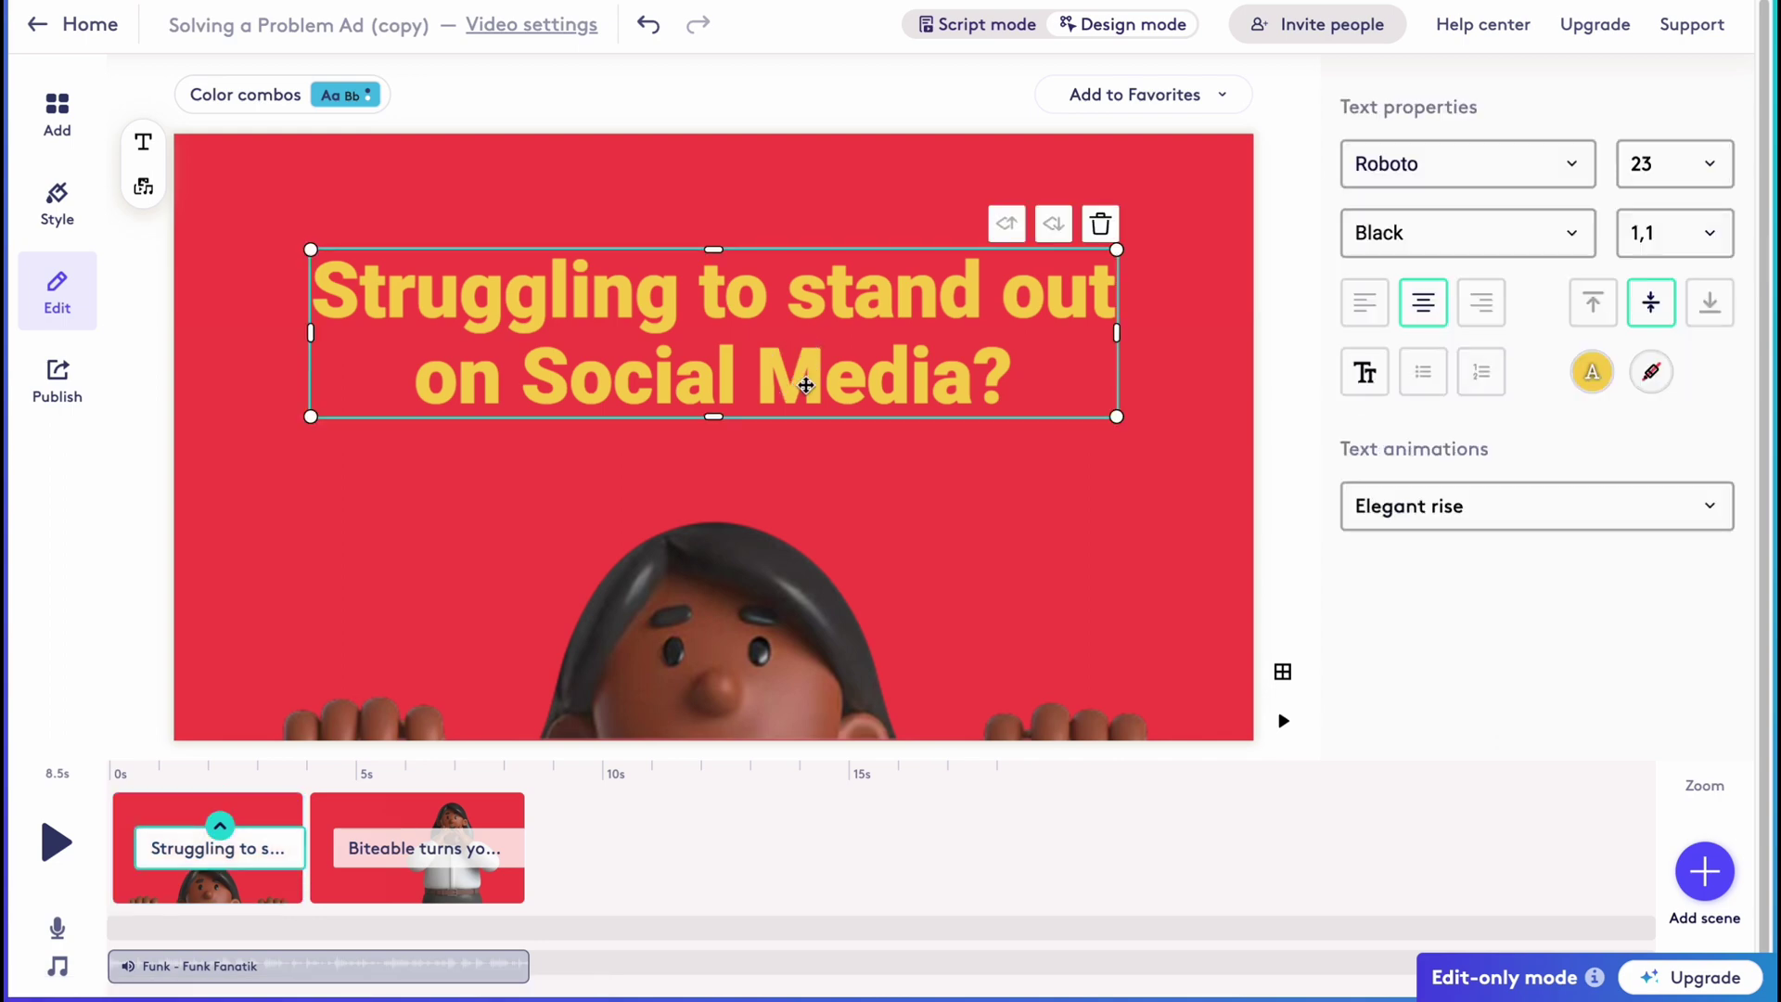
mouse_move(1000, 371)
mouse_down()
mouse_move(882, 350)
mouse_move(994, 387)
mouse_up()
key(ctrl+z)
double_click(709, 288)
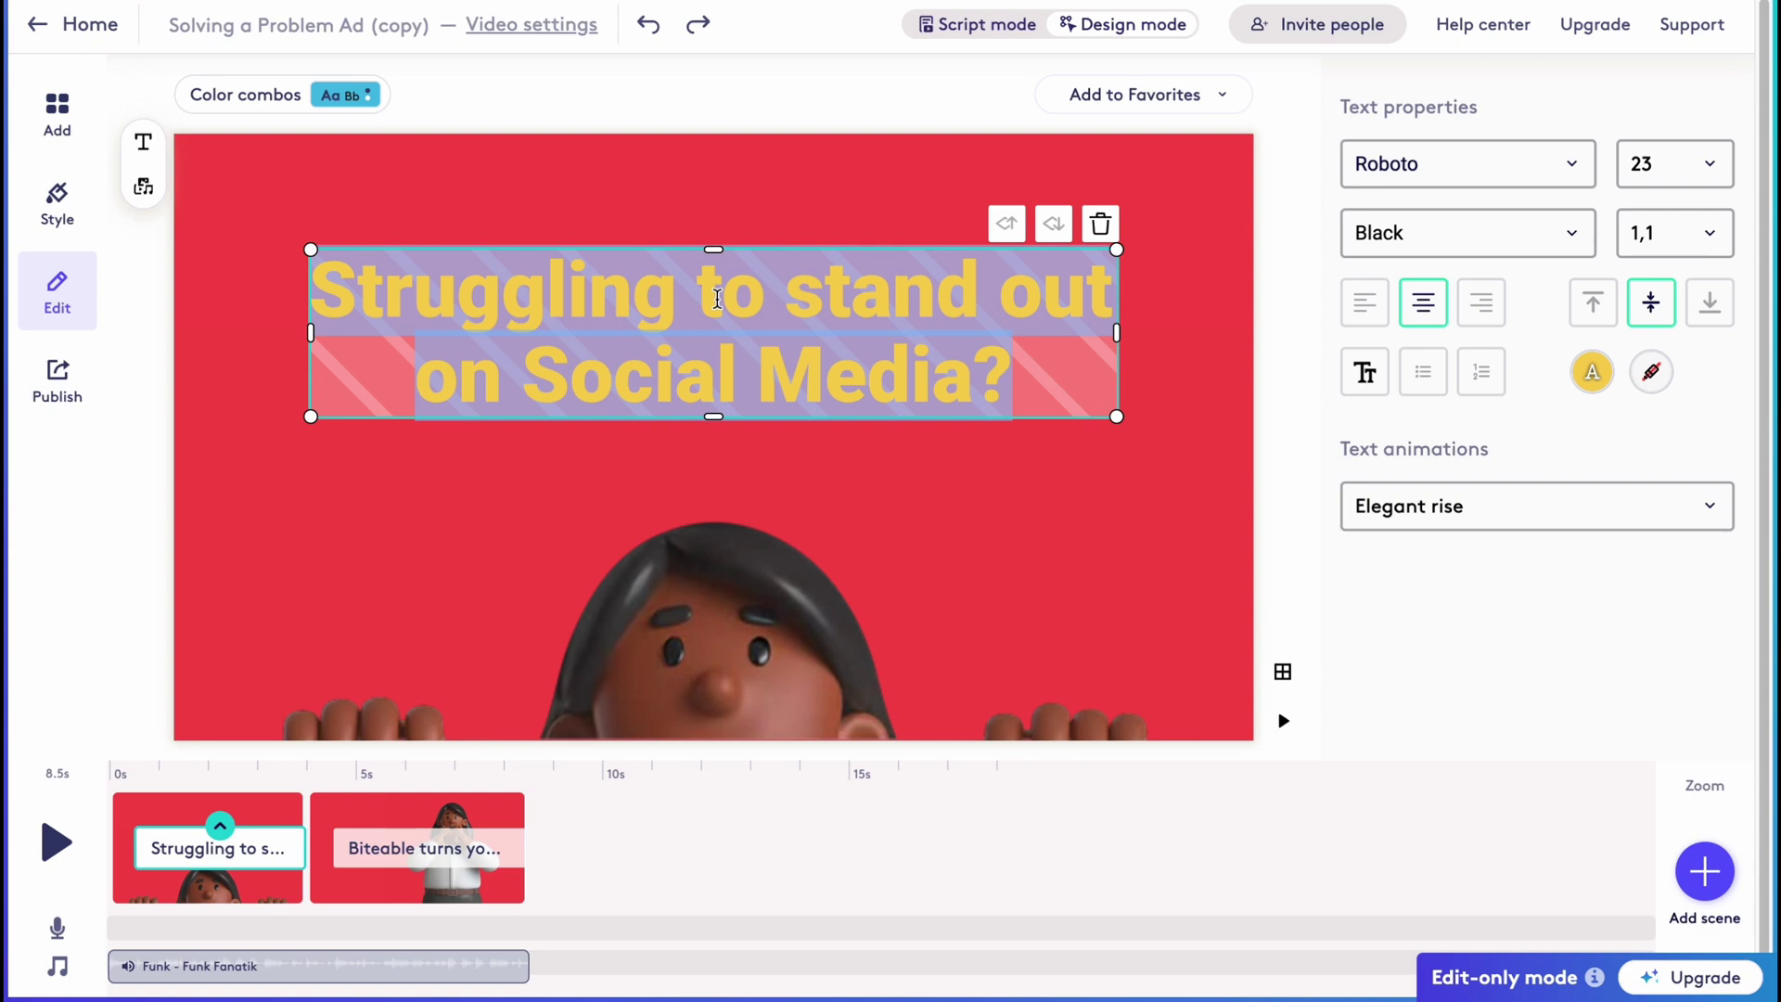
text(Try ti)
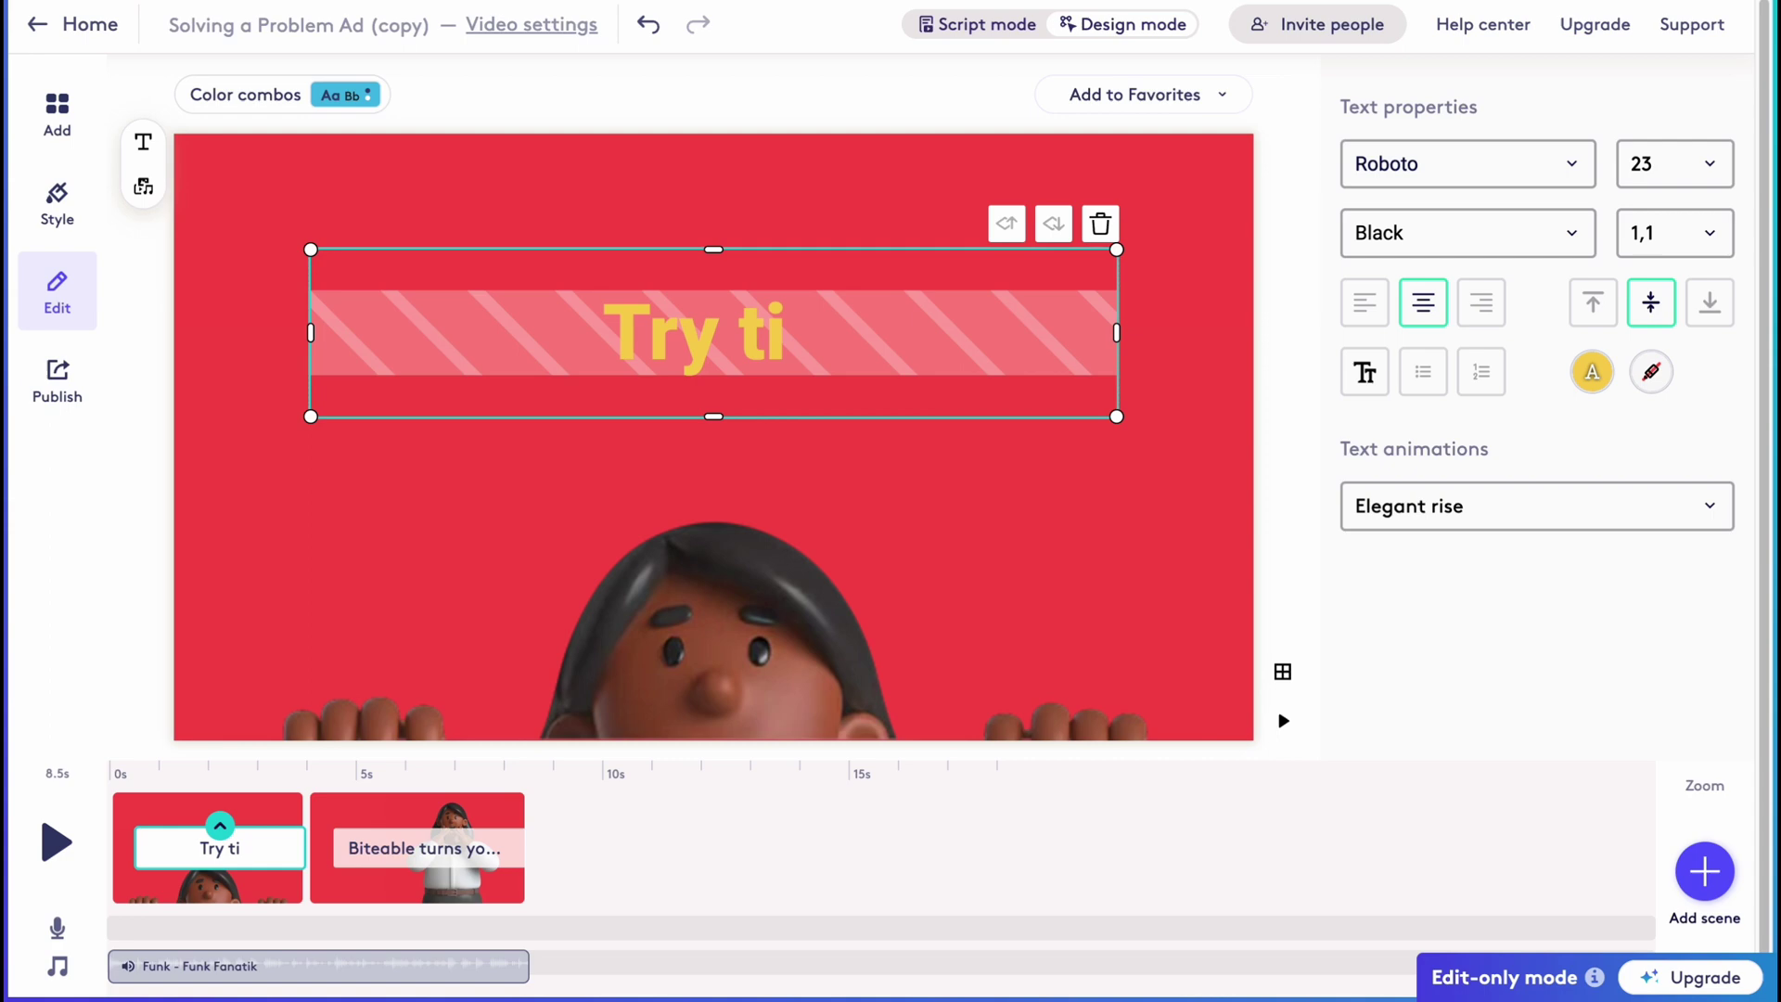
key(BackSpace)
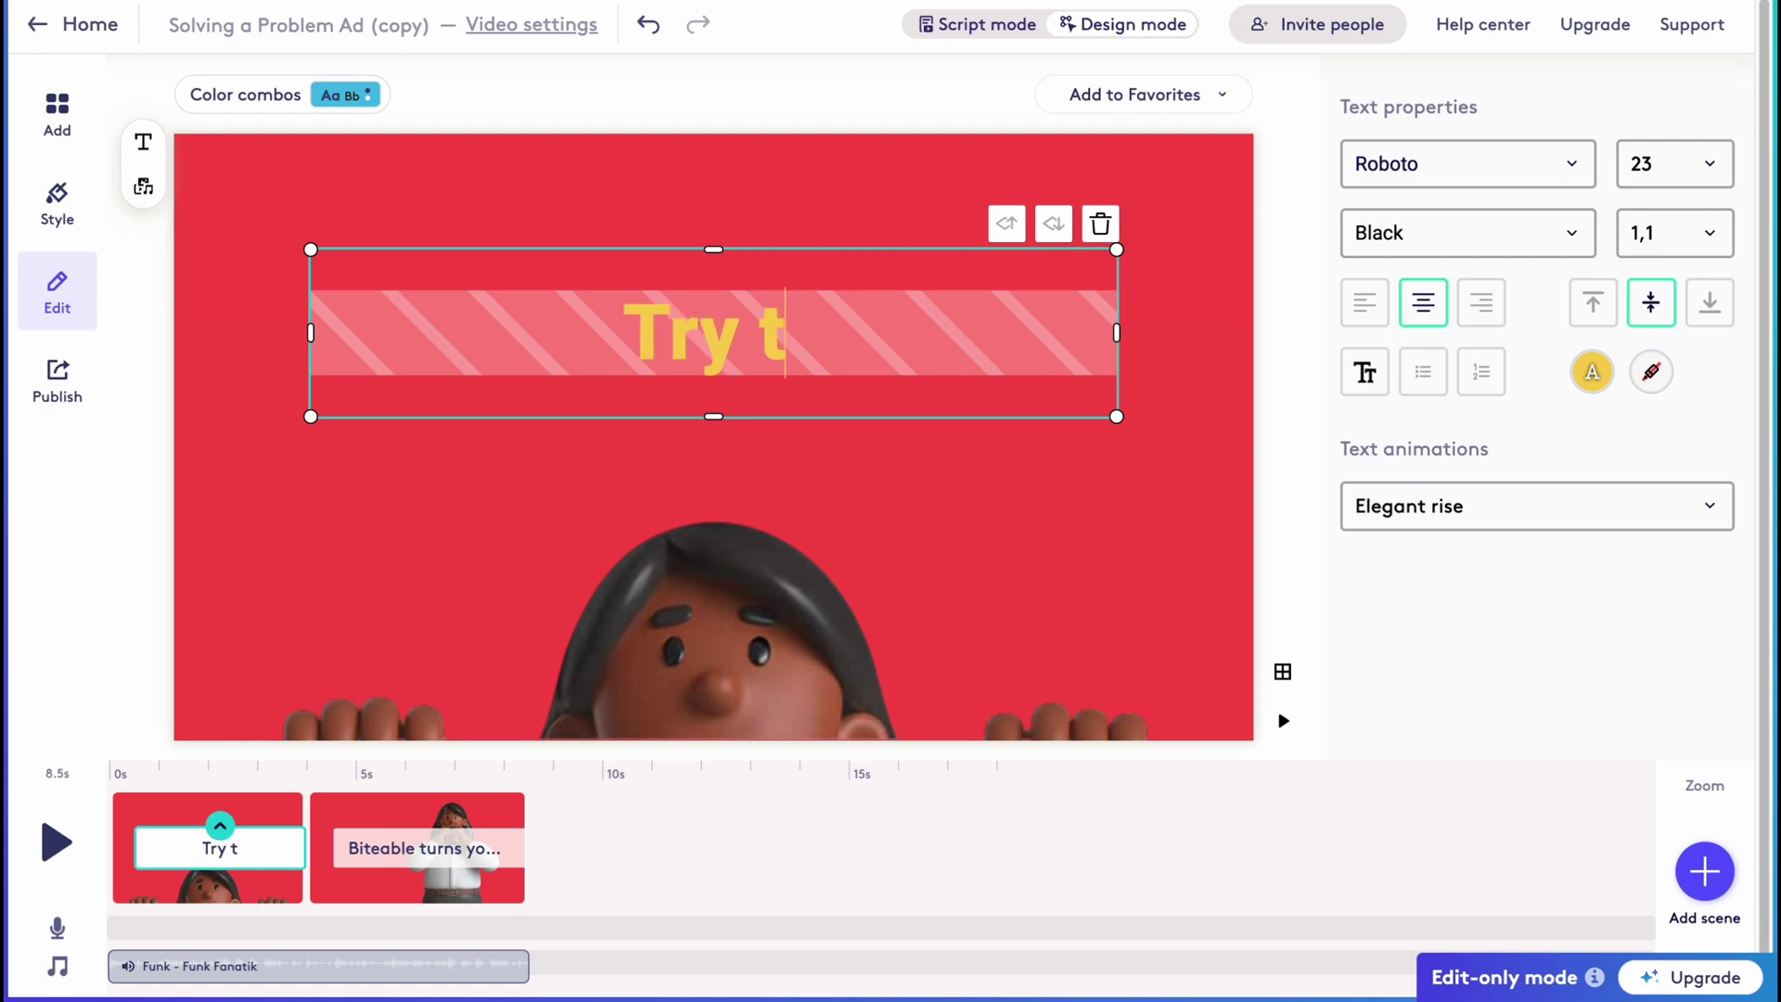
text(o find)
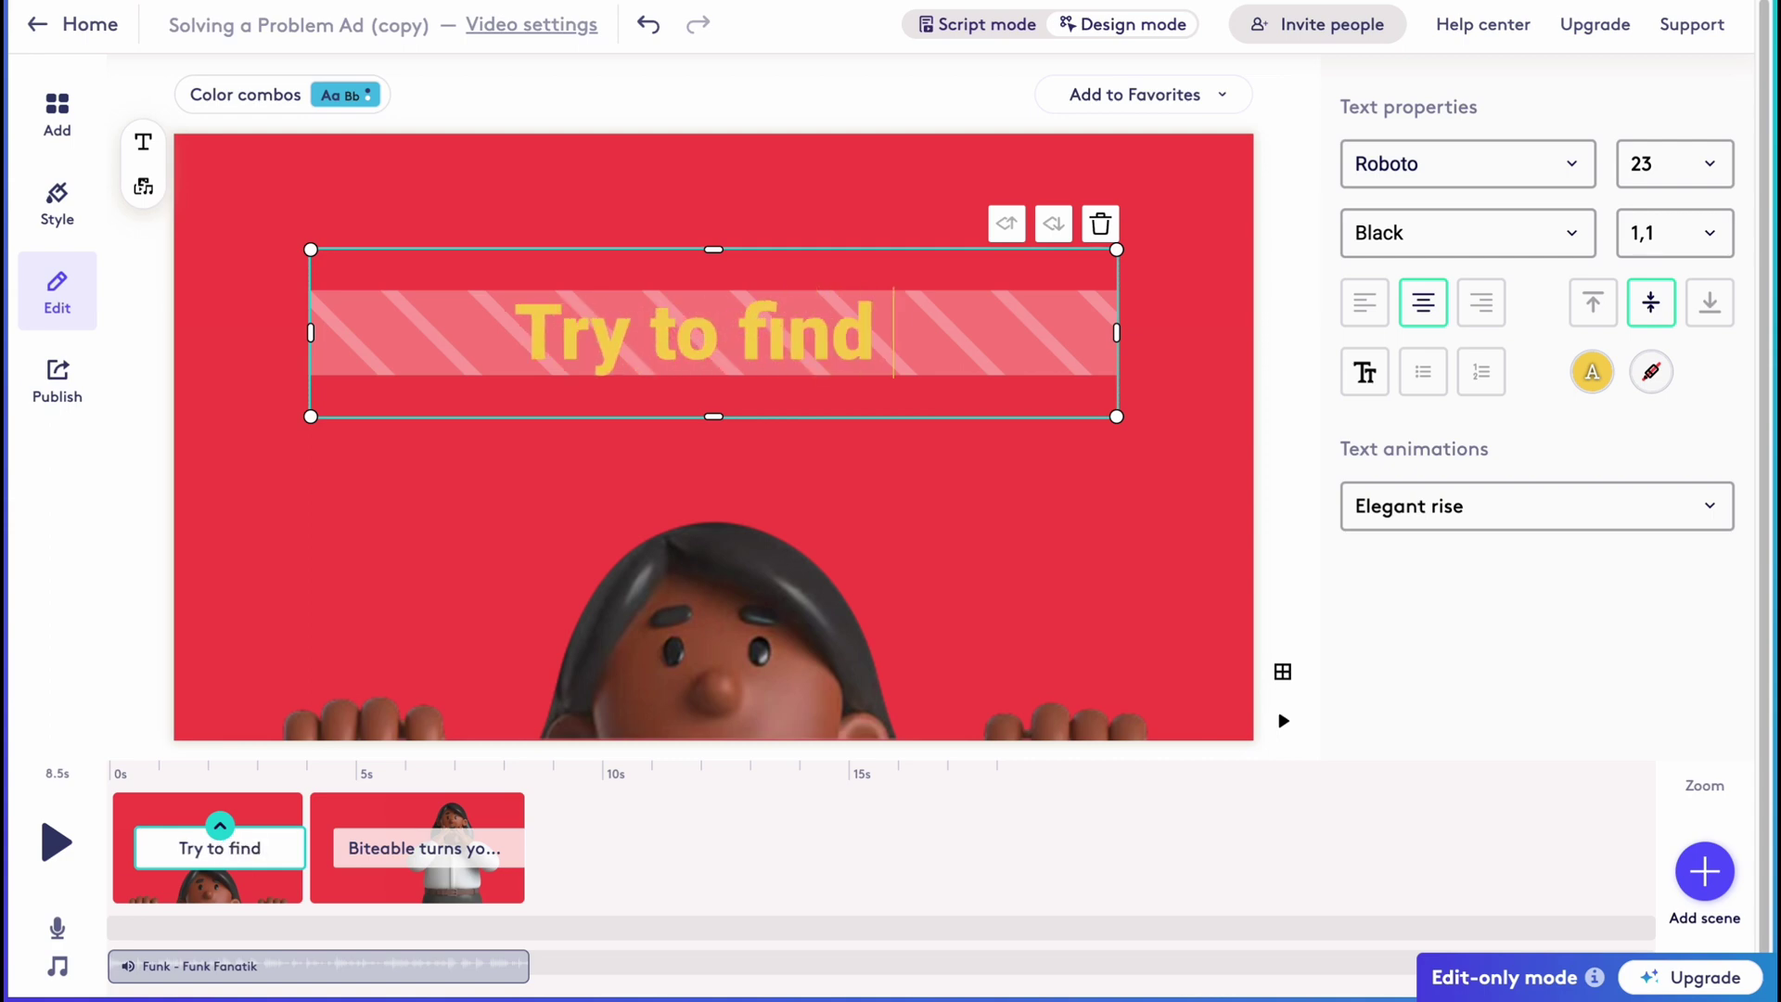
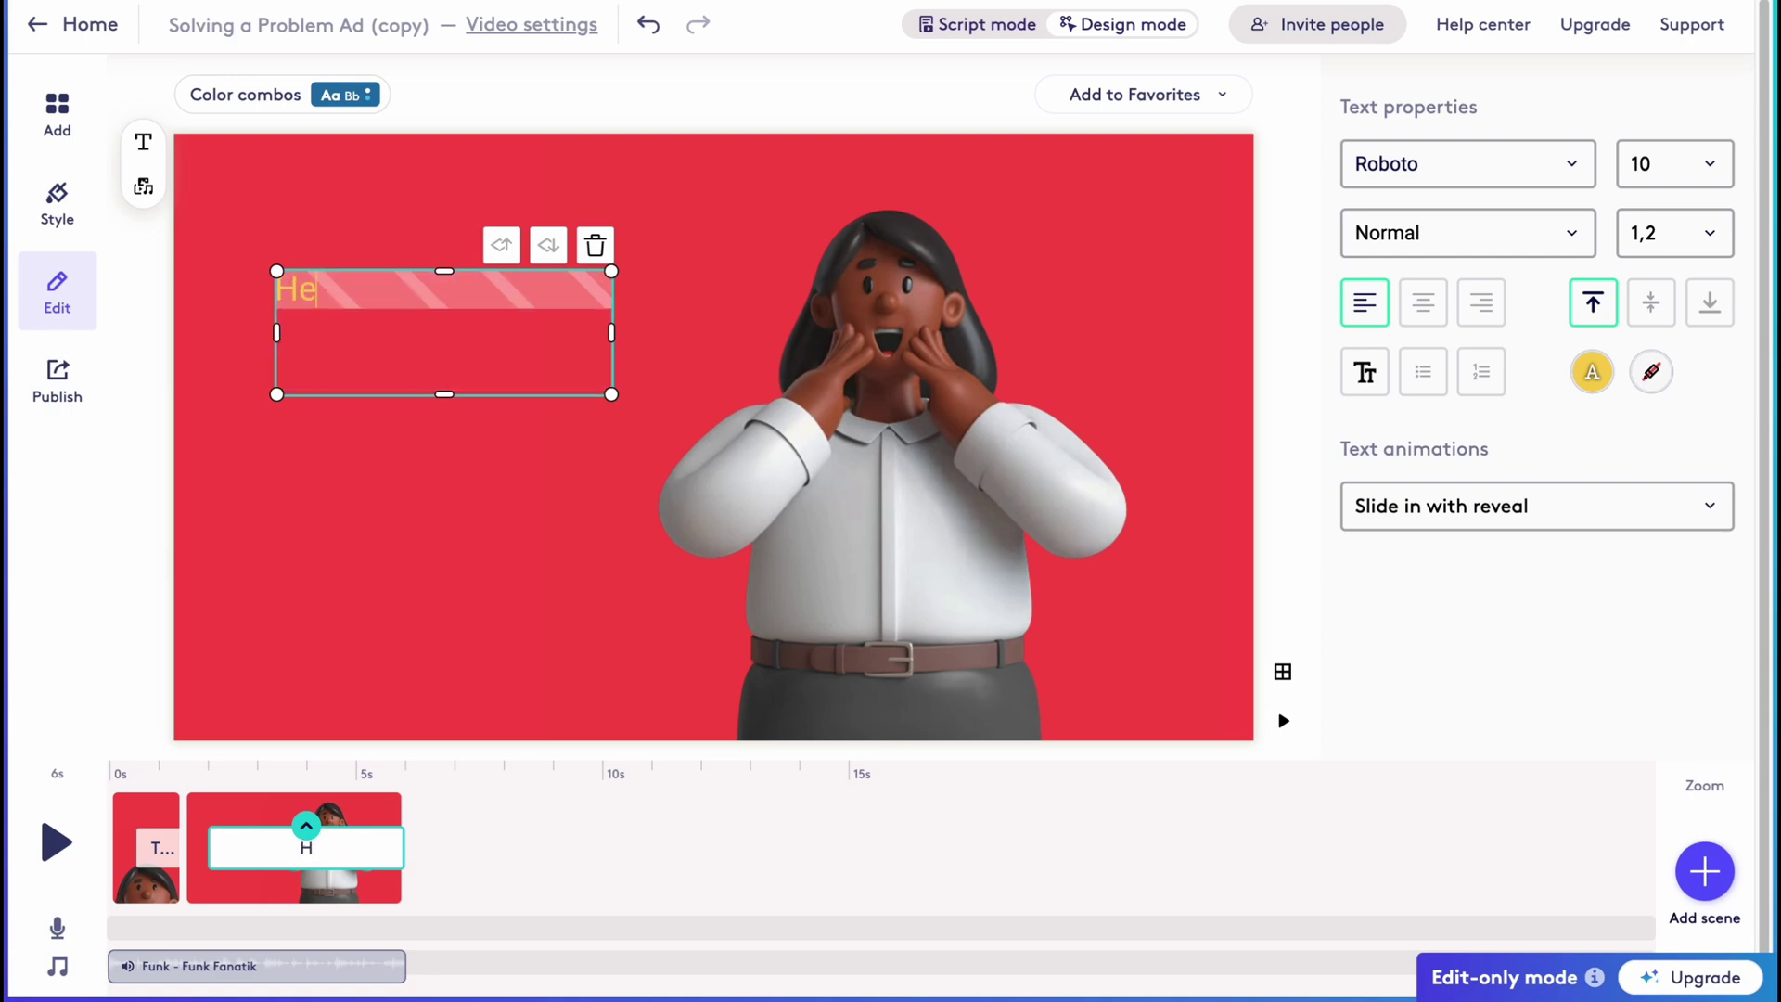
Complete the second scene's text as "HelperMan is Here" on two lines and move the text box closer to the character
text(lperMan is)
key(Return)
text(Here)
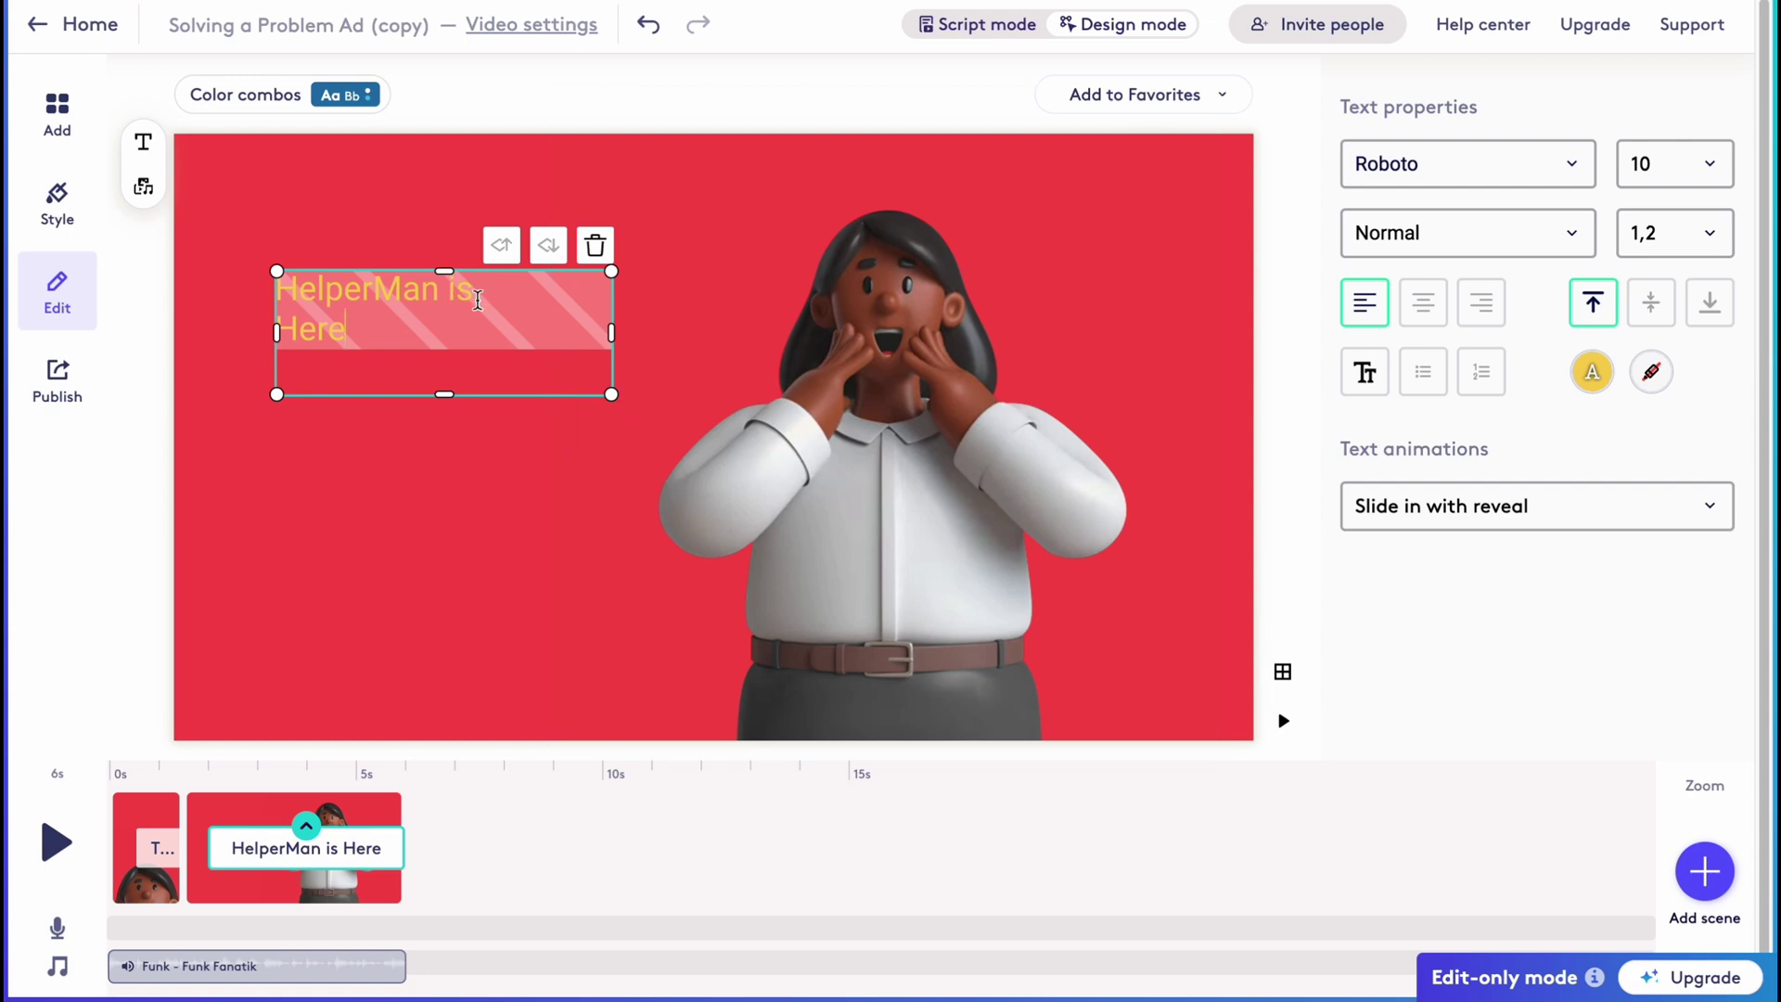
click(355, 330)
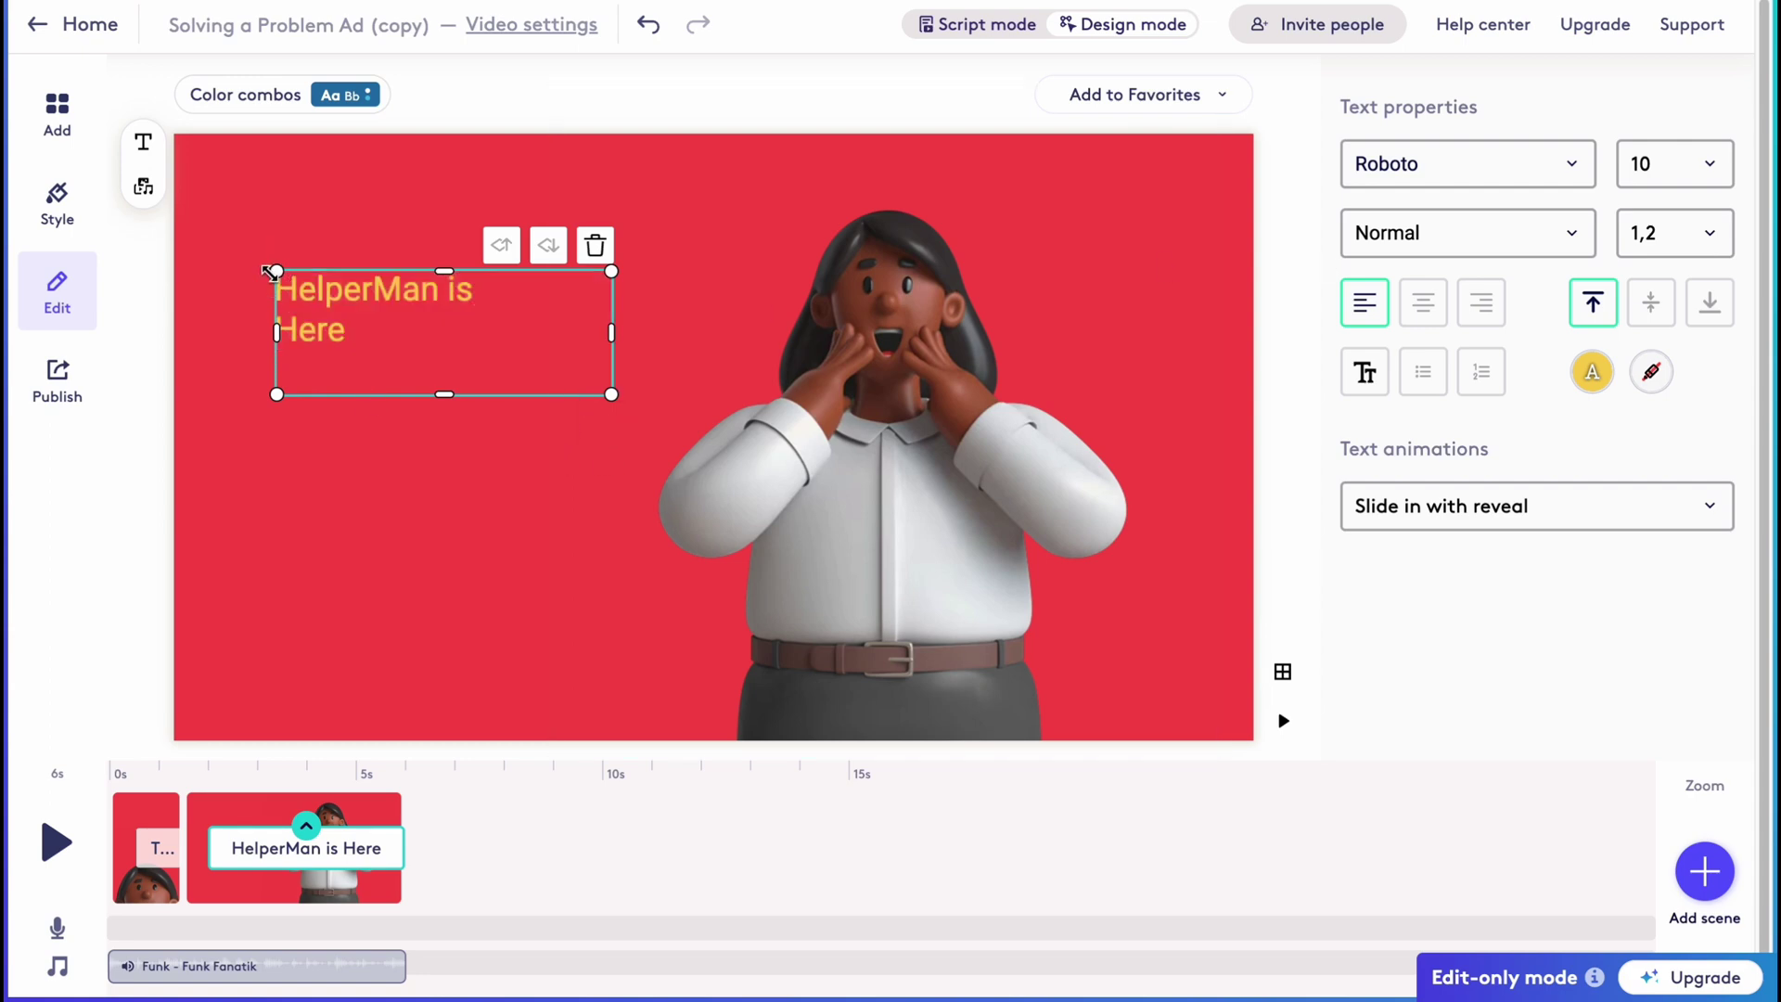
drag(357, 327, 425, 373)
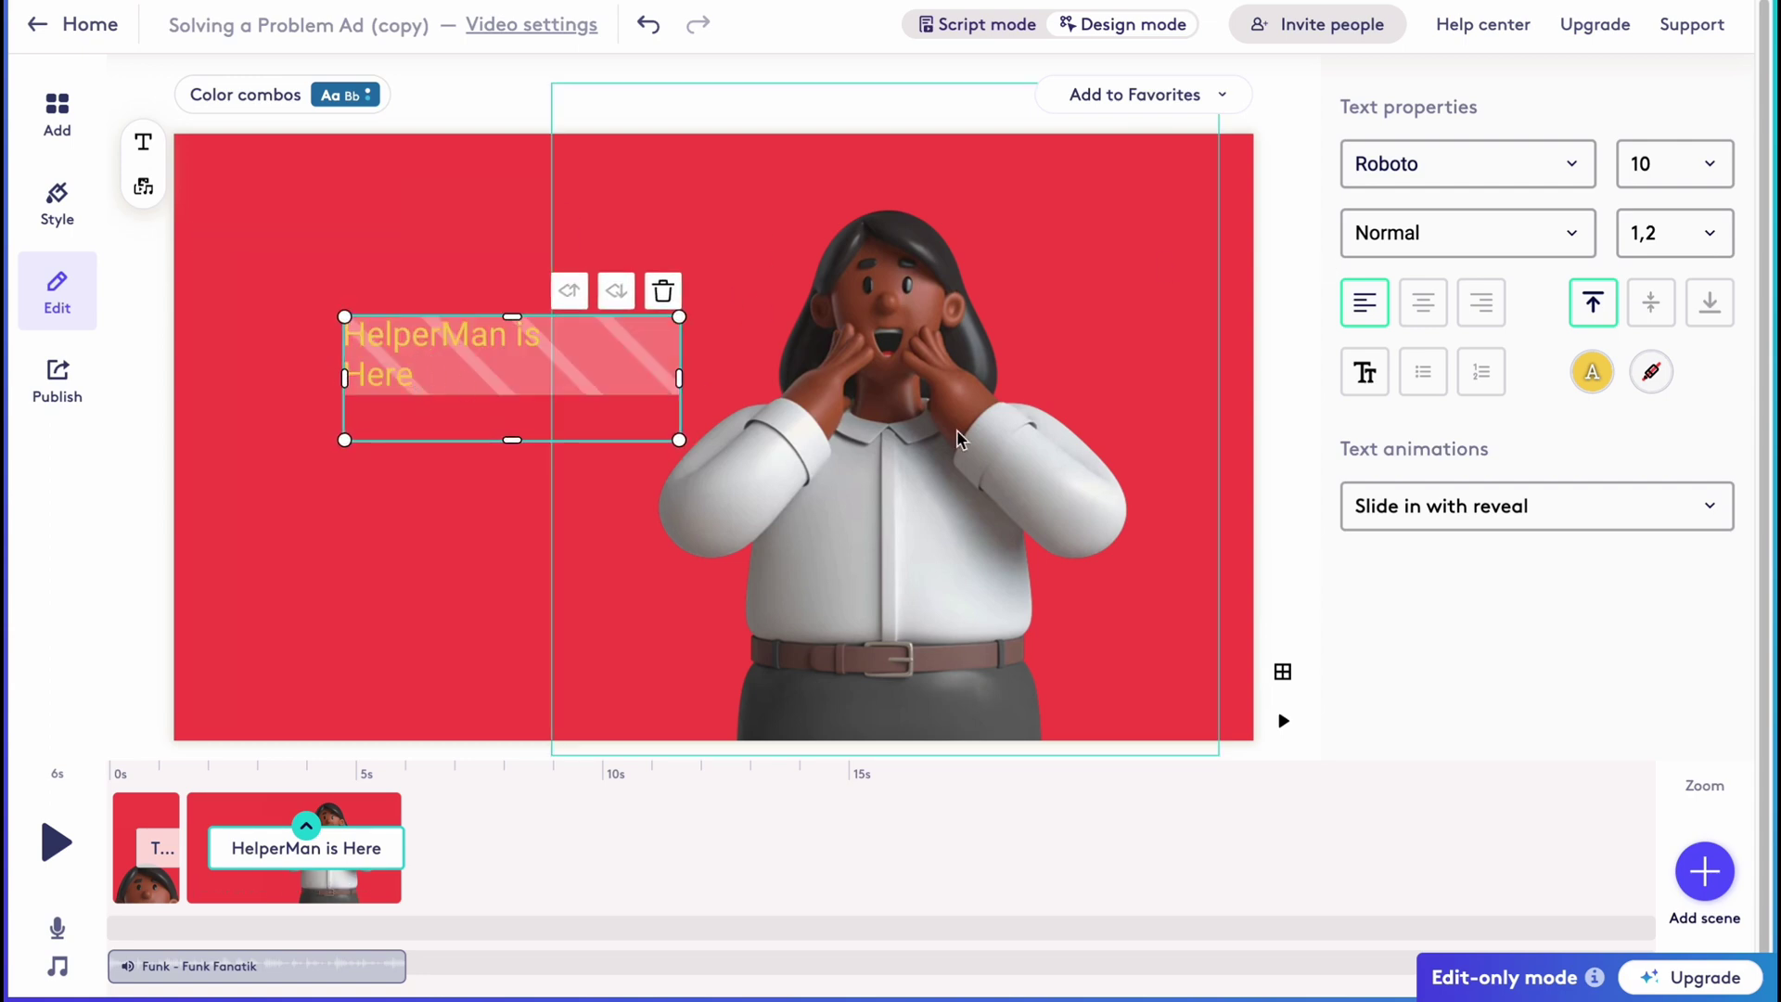
Center the HelperMan text, switch it to all caps, and enlarge and reposition its box beside the character
click(1423, 306)
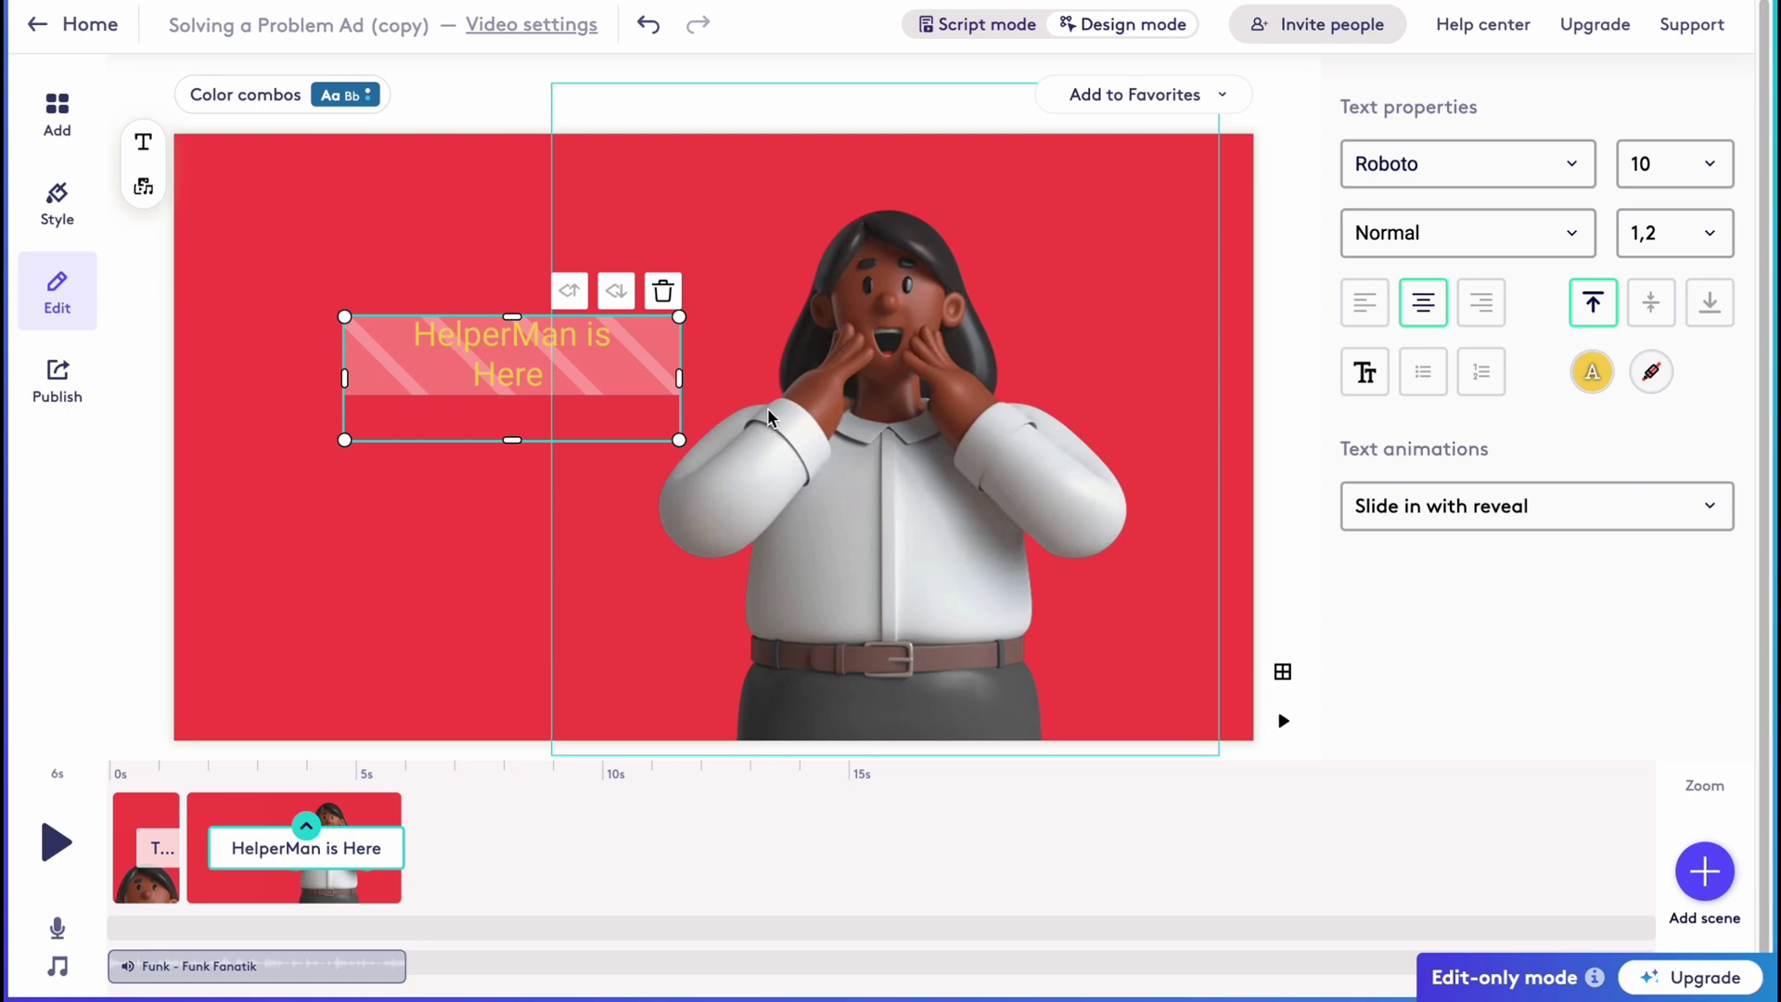
click(1365, 372)
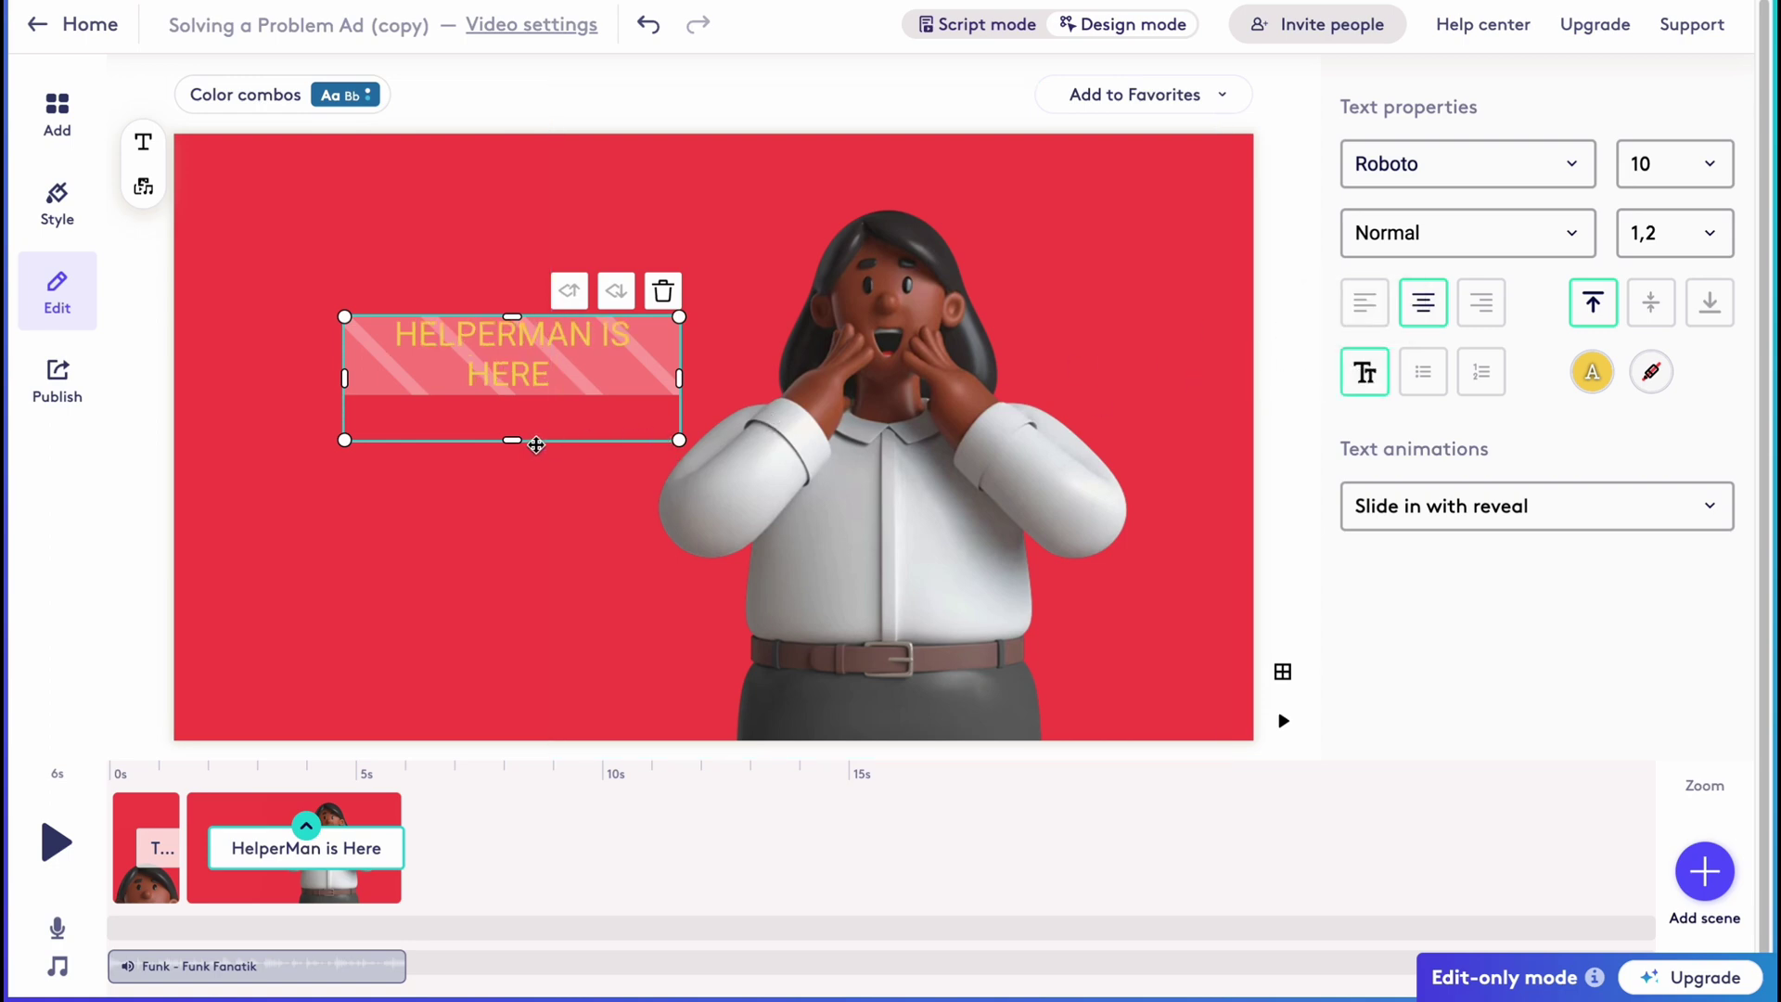
drag(506, 440, 501, 395)
drag(679, 397, 986, 467)
drag(659, 432, 431, 474)
Set the HelperMan text's font weight to Black Italic after trying Black, and nudge the text slightly toward the character
click(1478, 232)
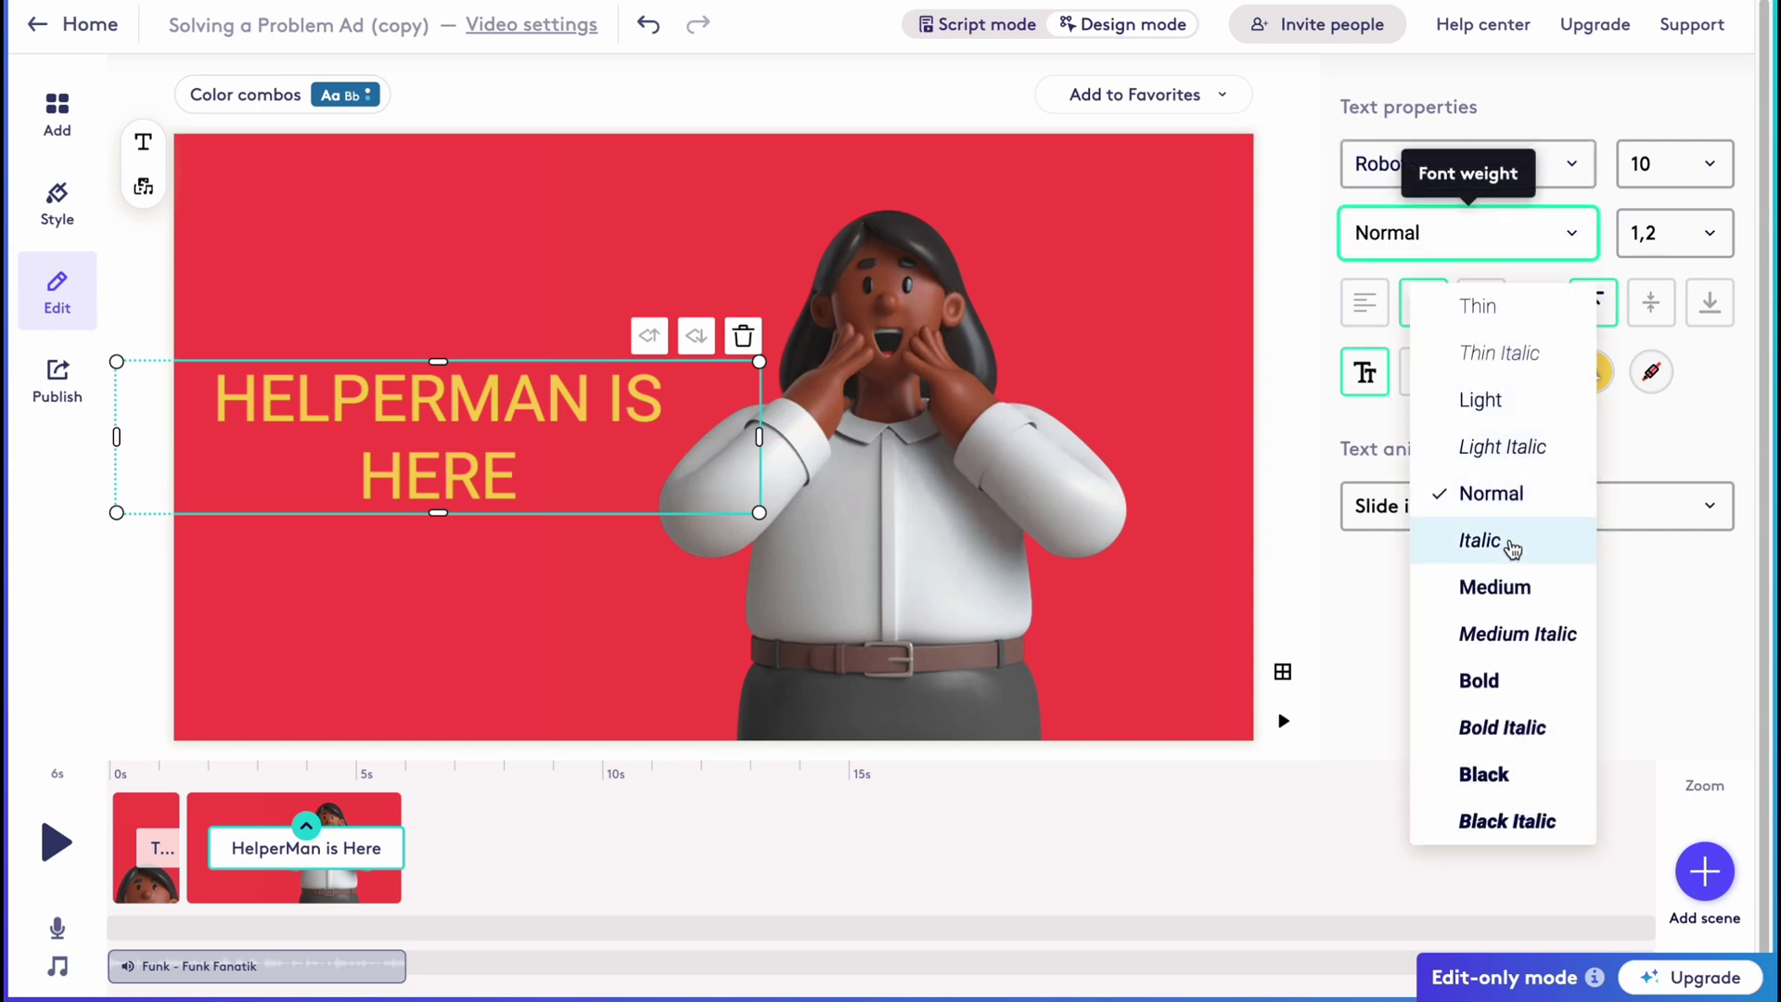
click(1511, 778)
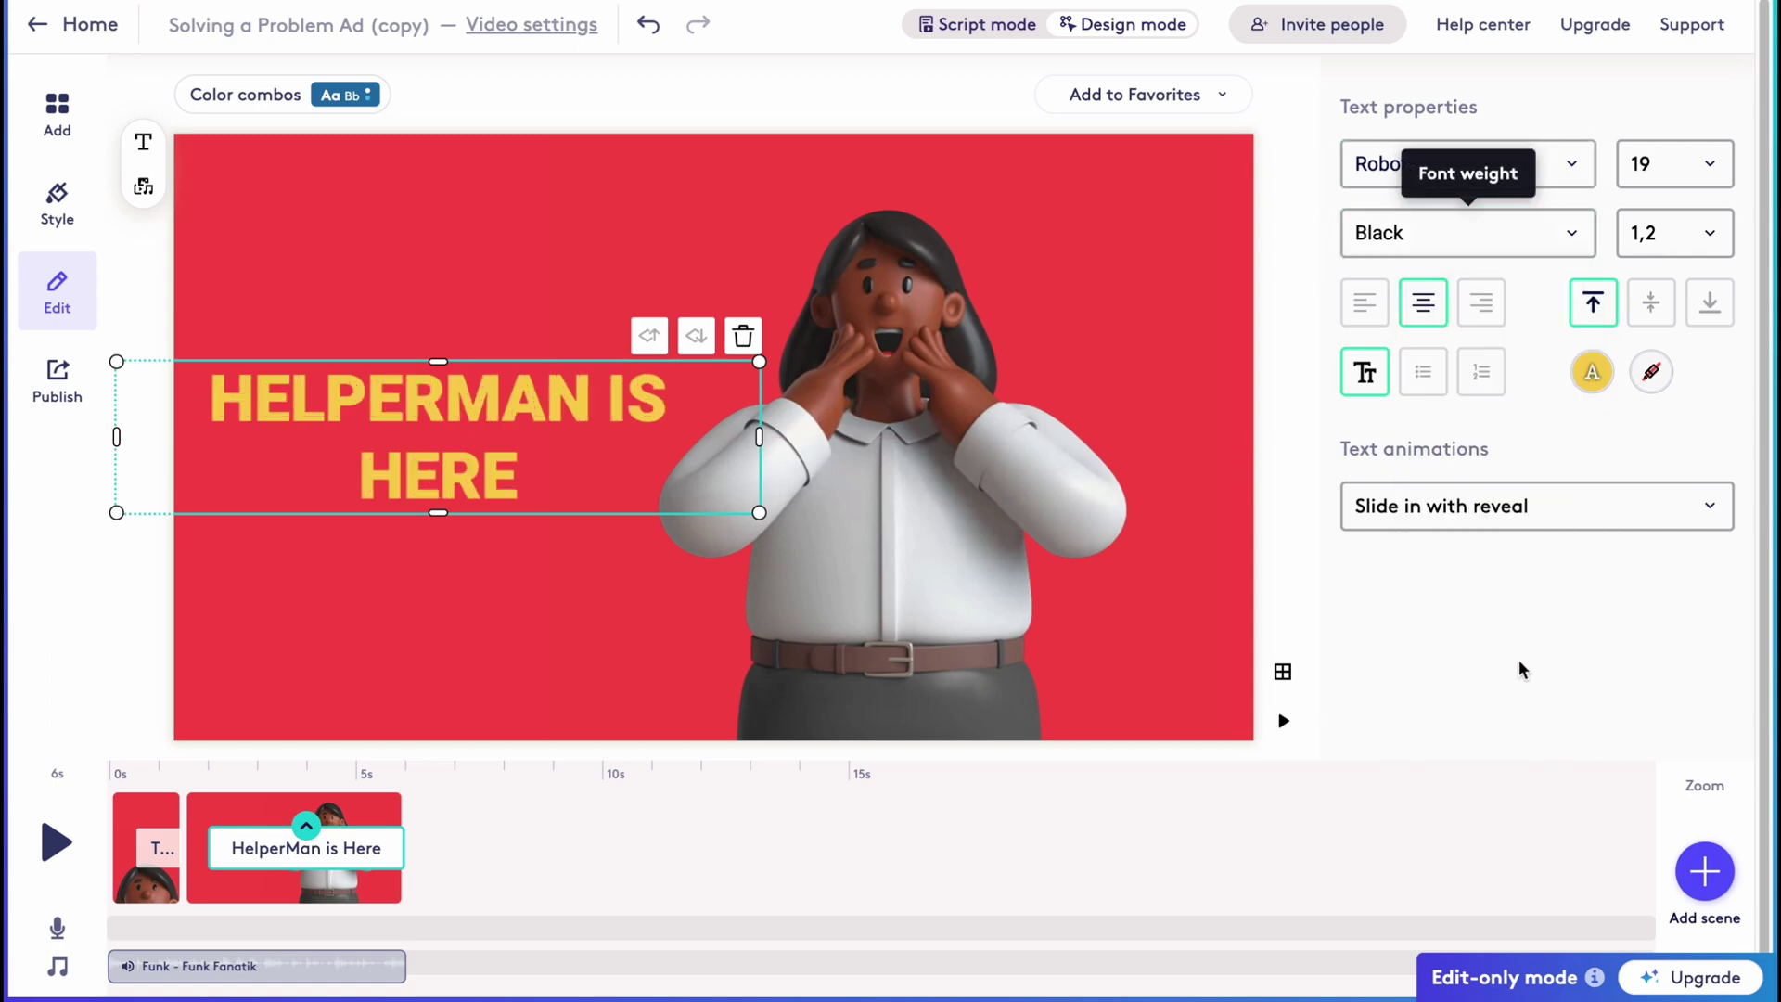
click(1504, 262)
click(1504, 819)
drag(430, 469, 449, 460)
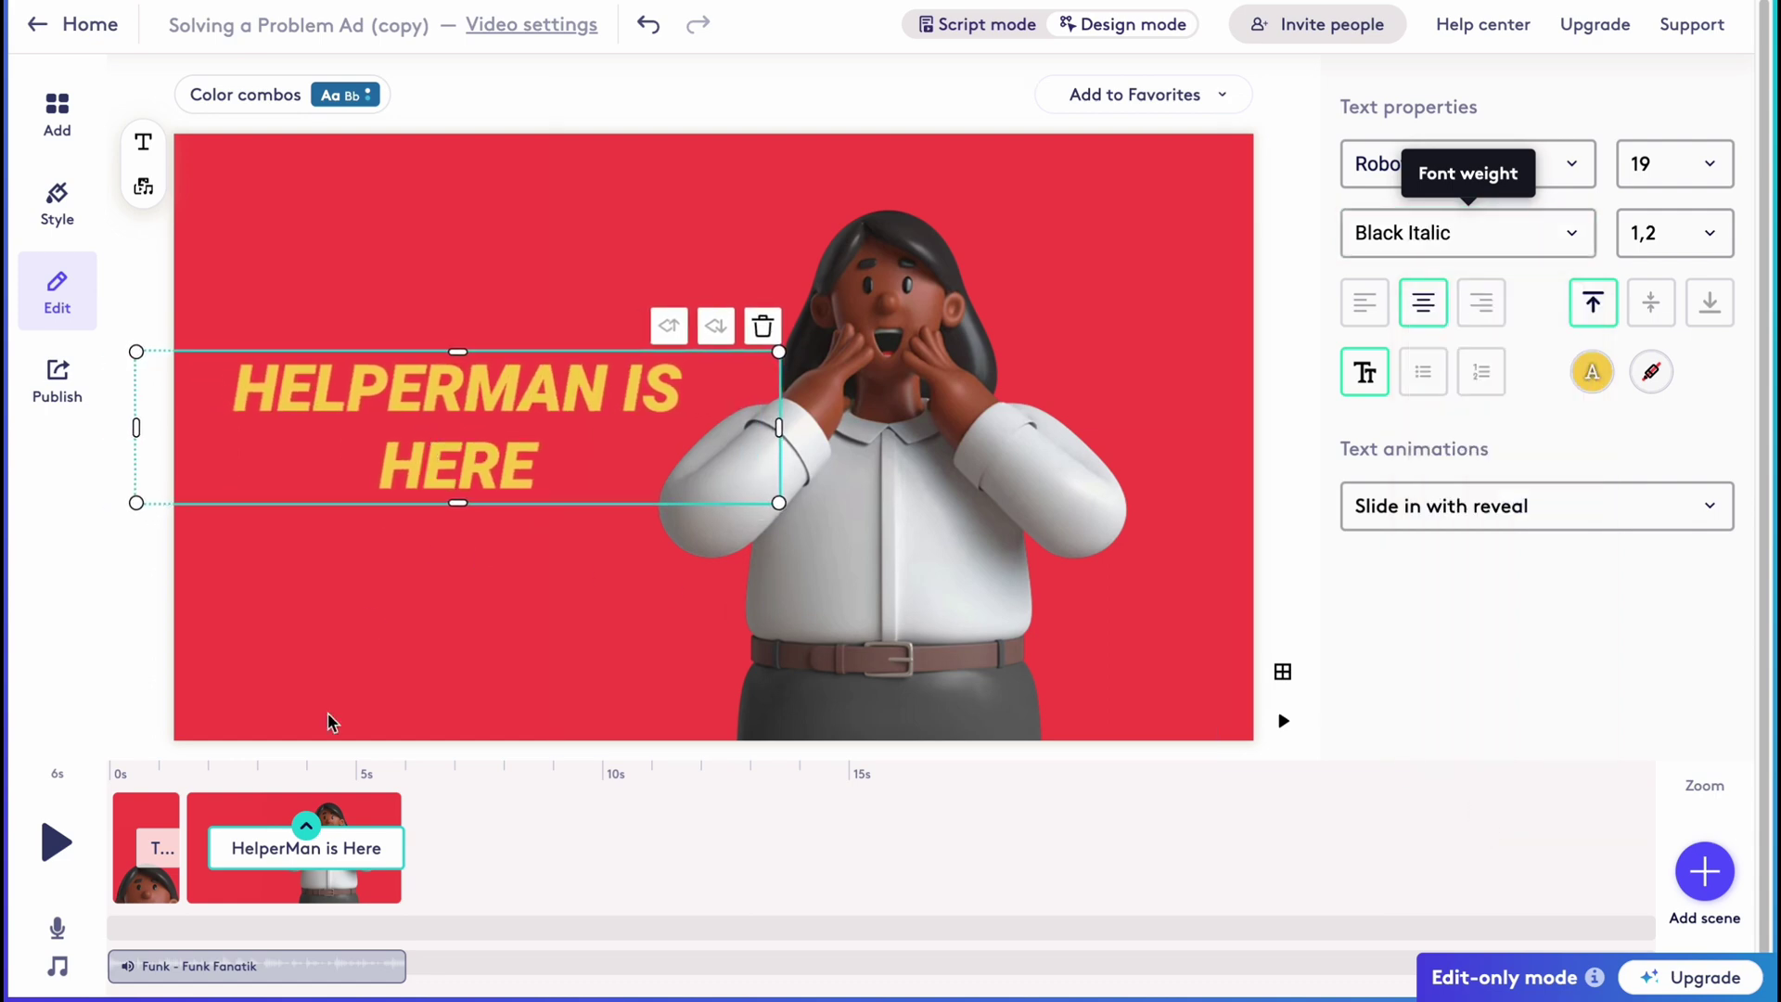
Adjust the second scene's length until the whole video lasts 5 s, playing it back between adjustments
drag(403, 833, 254, 822)
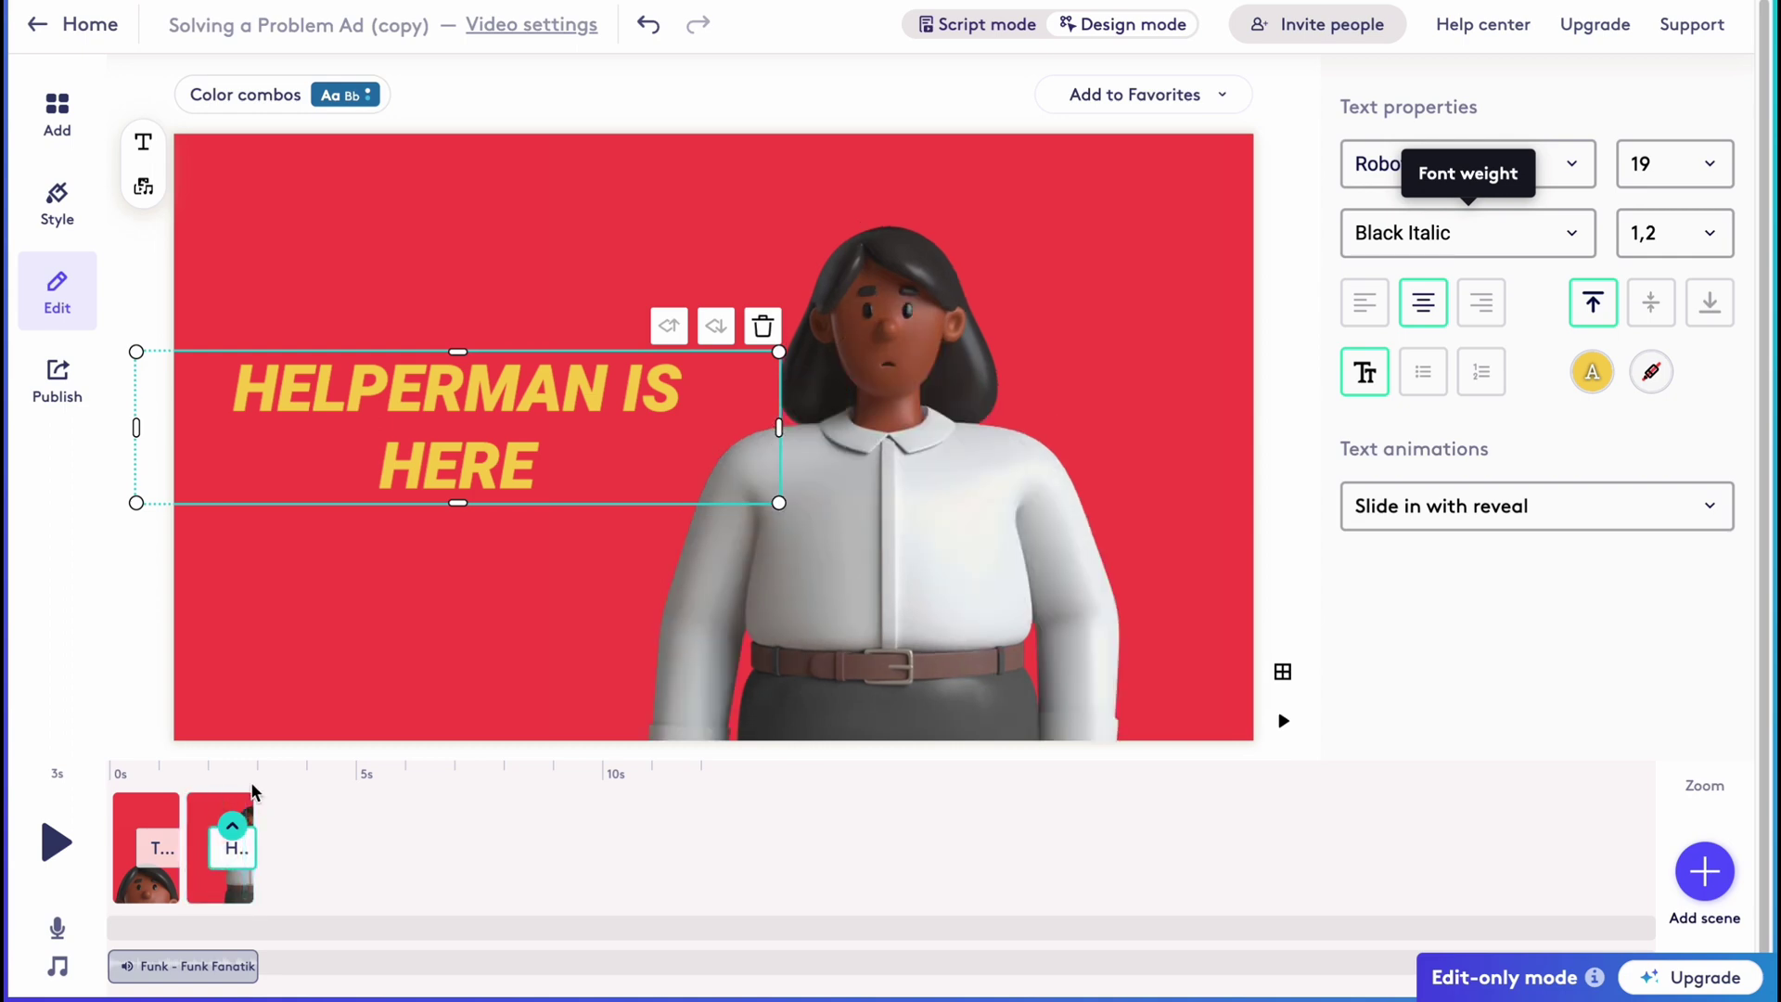
click(46, 844)
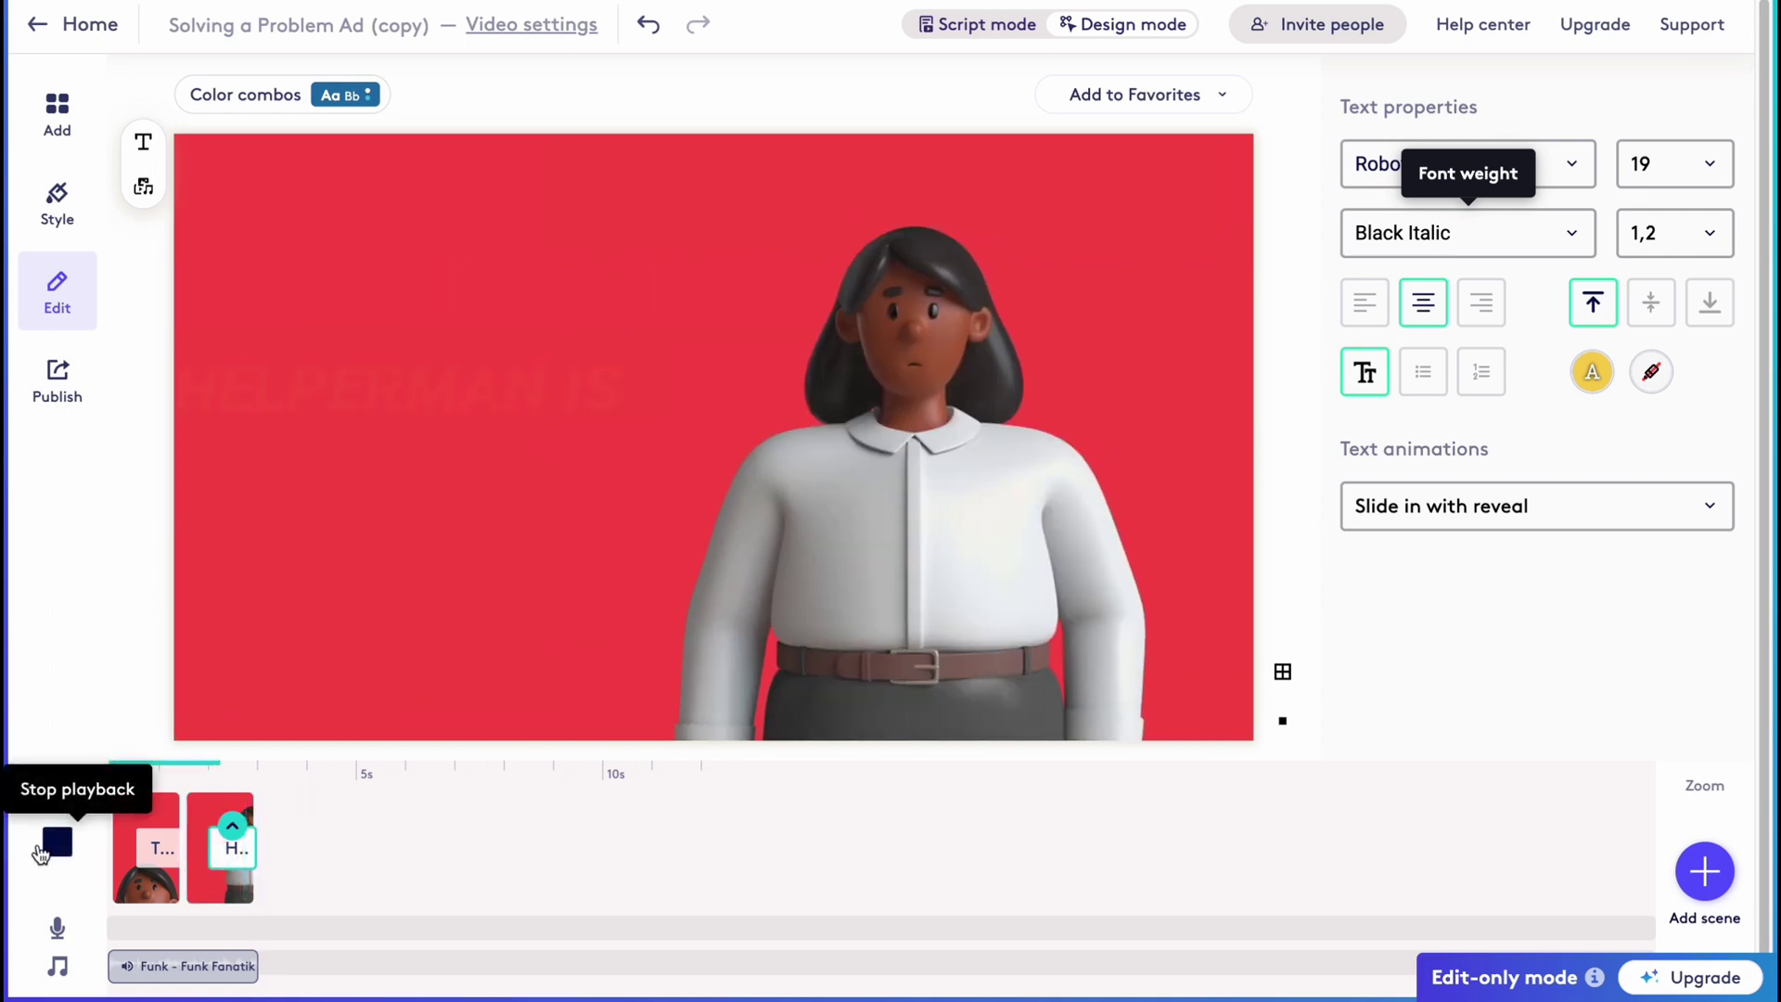
click(257, 829)
click(57, 844)
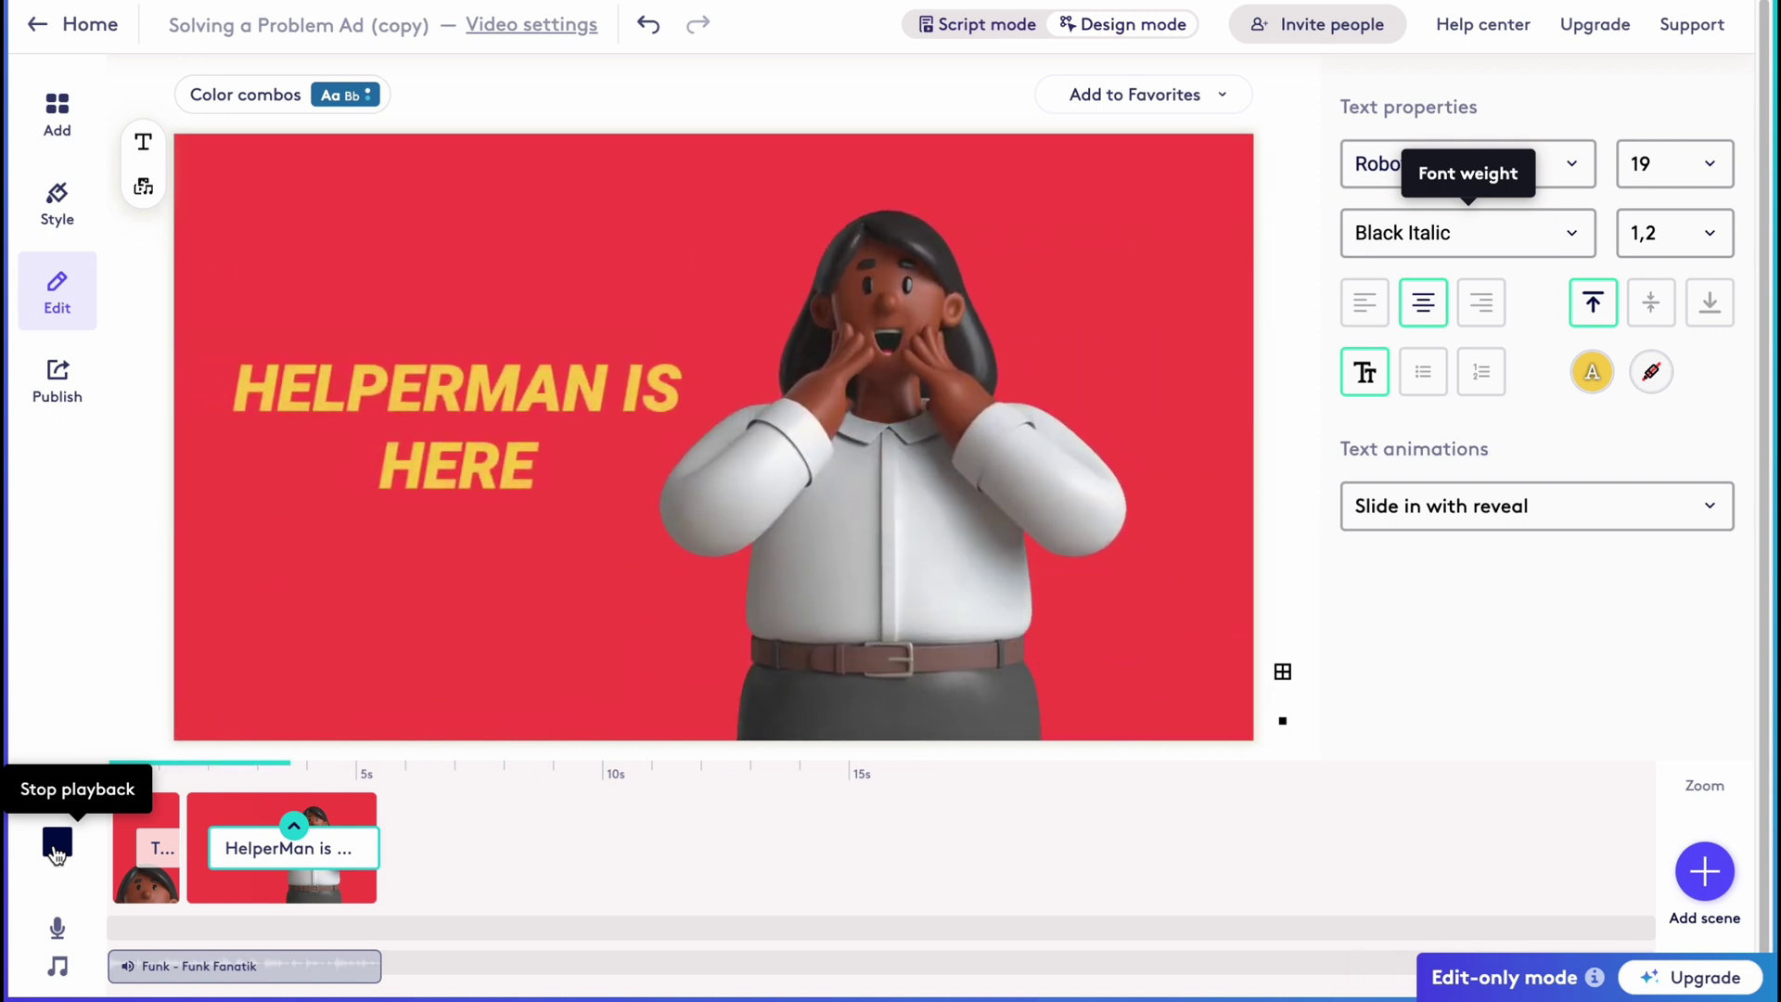
click(57, 846)
click(71, 849)
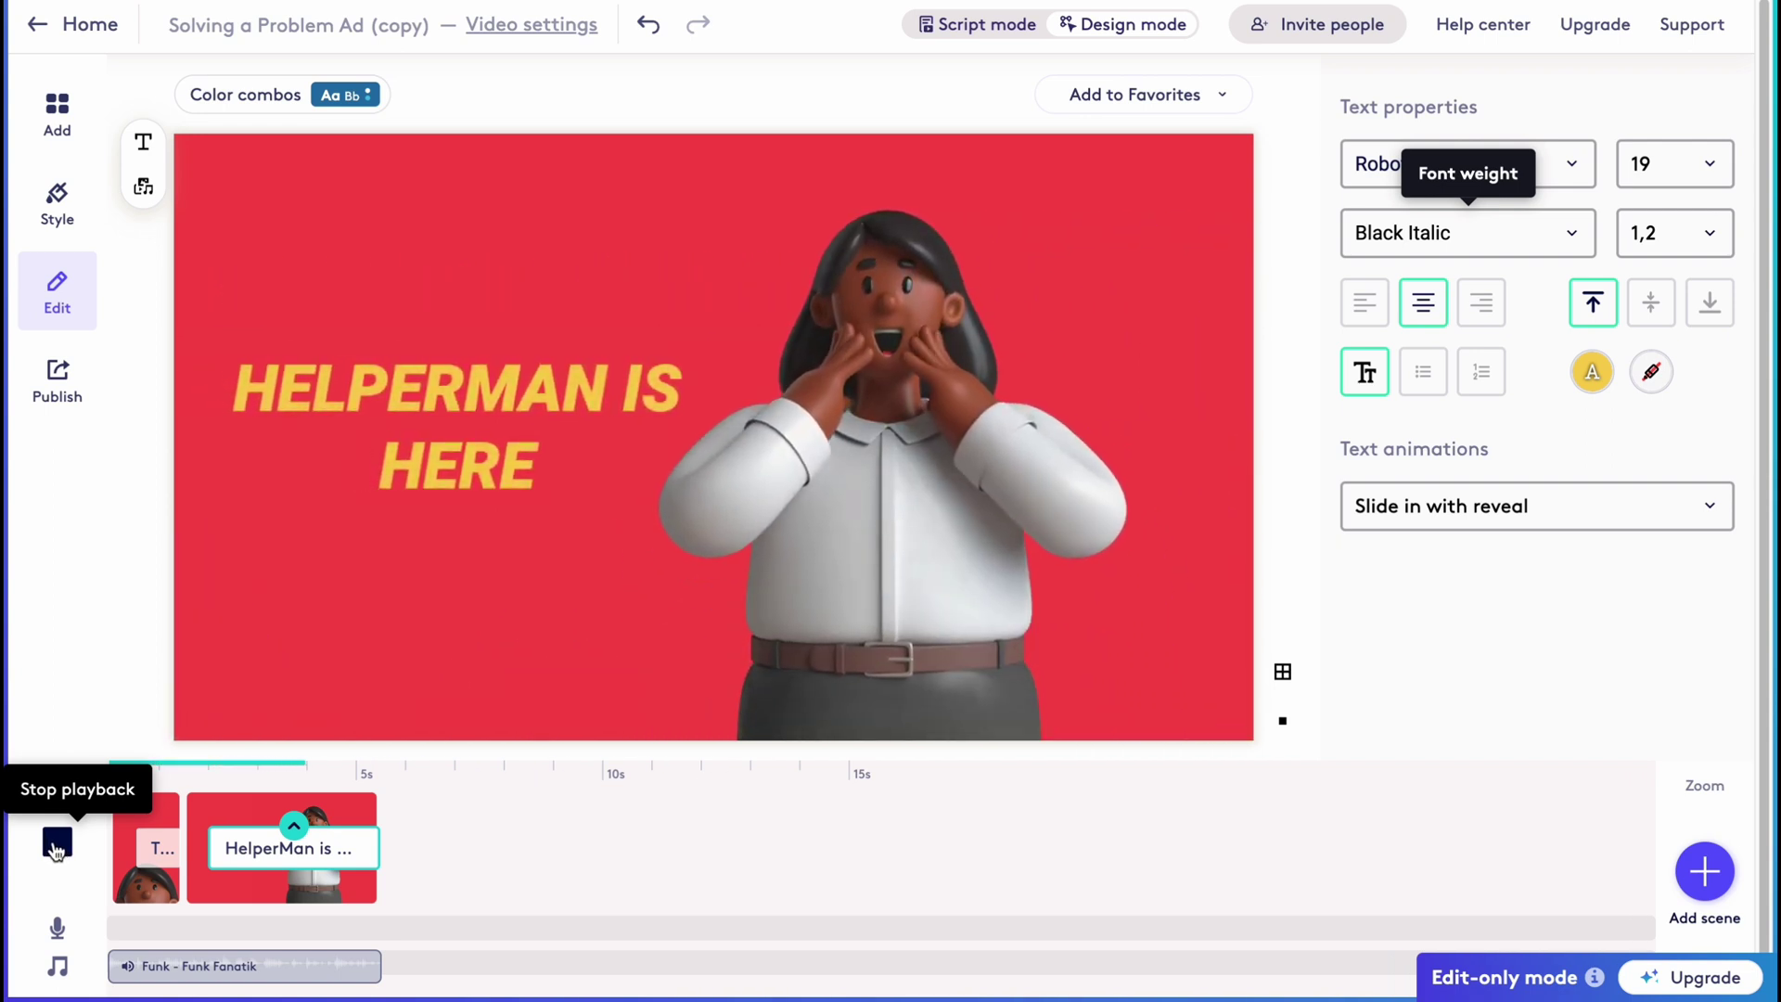
click(56, 845)
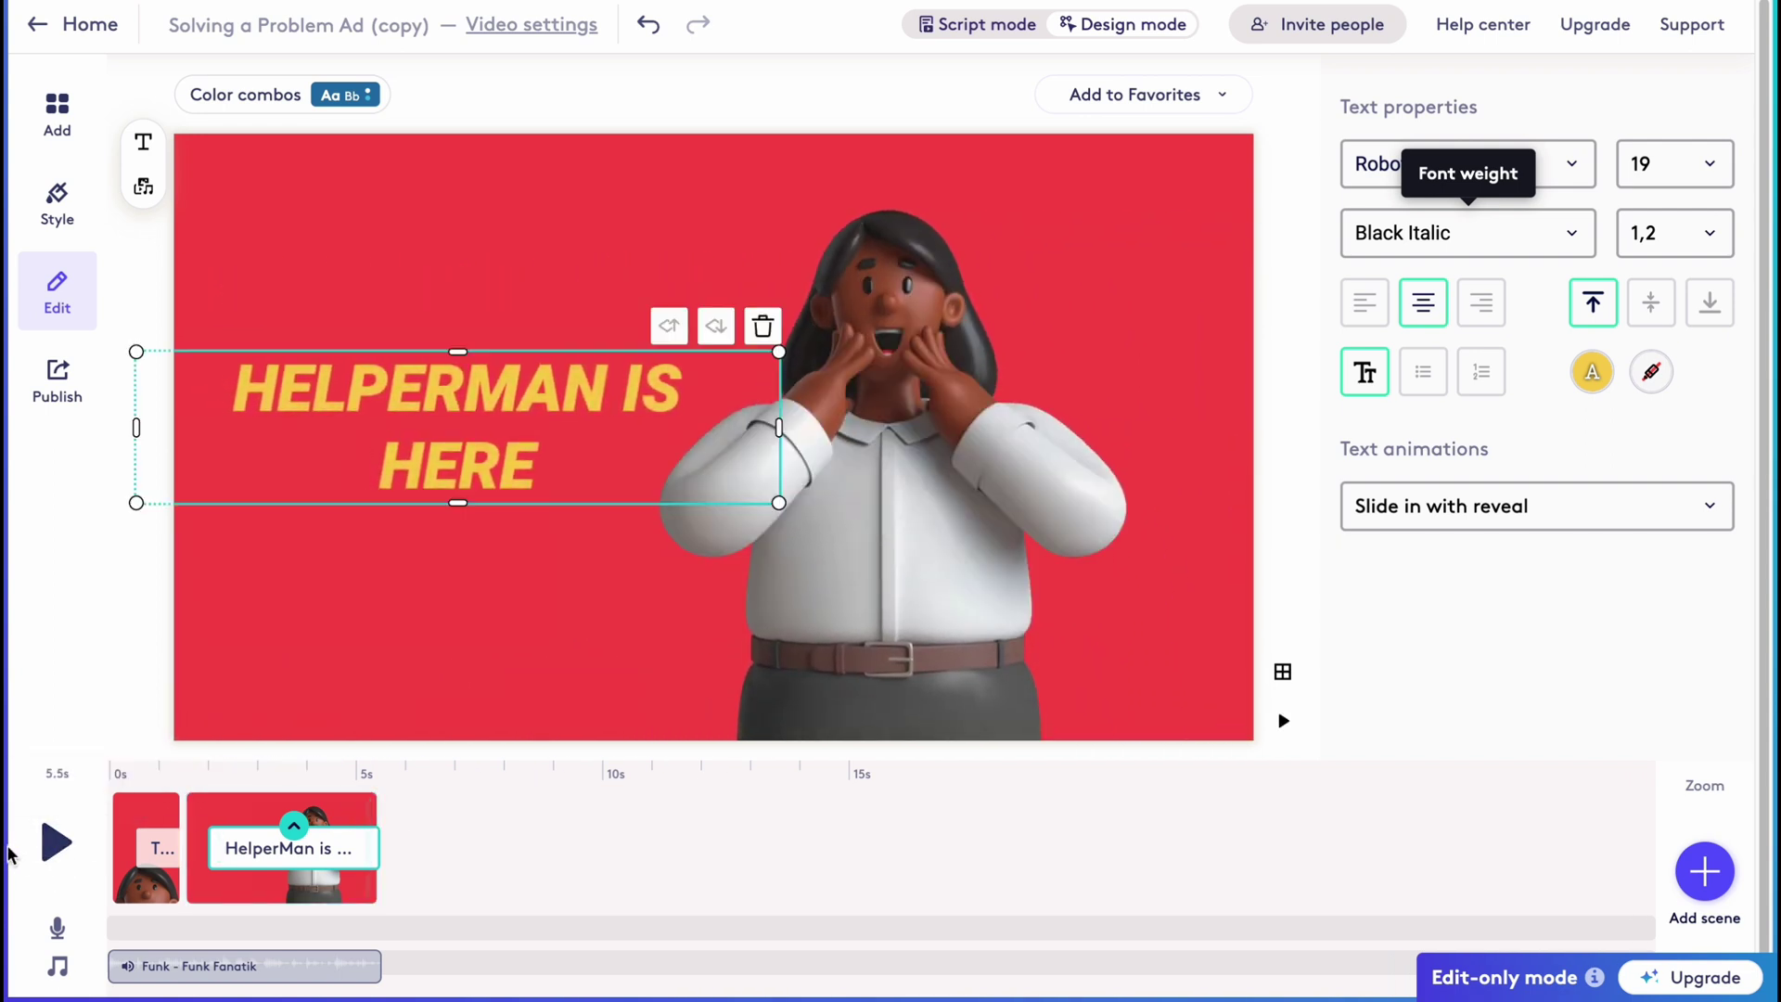
click(317, 770)
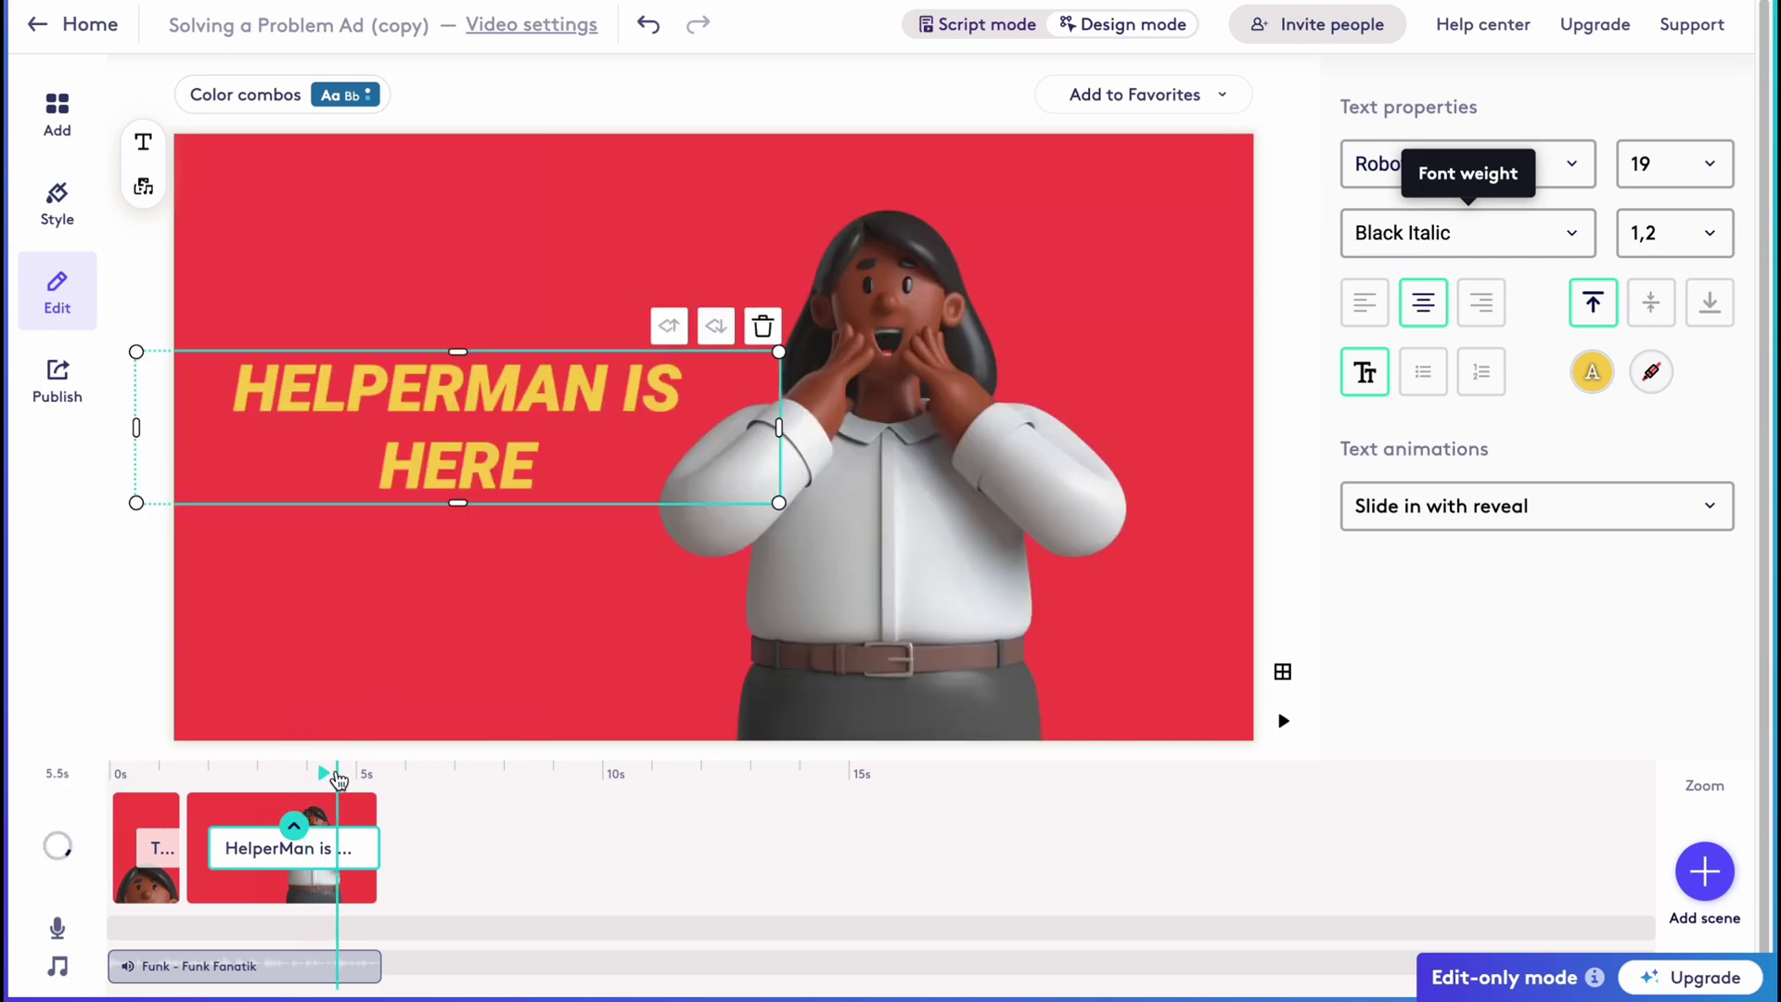
click(323, 773)
drag(376, 809, 351, 807)
click(56, 842)
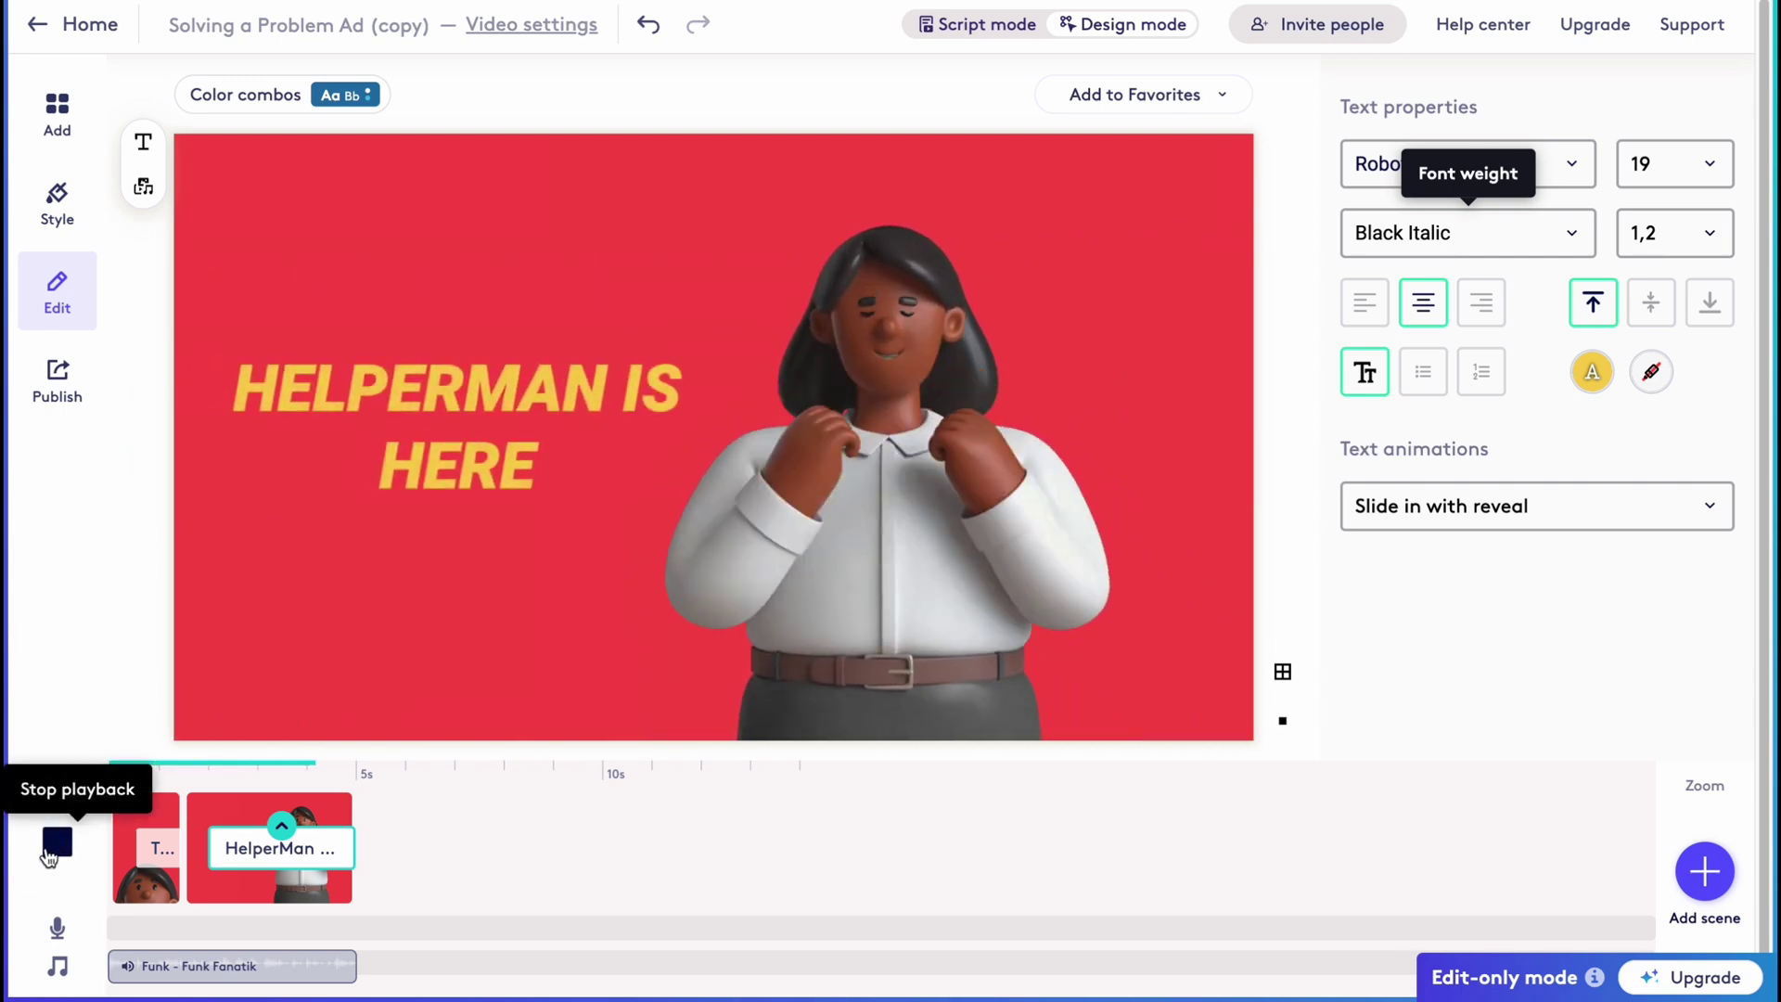
Examine the replacement soundtrack options for the Funk Fanatik track across the Premium, Basic and Upload types
click(279, 962)
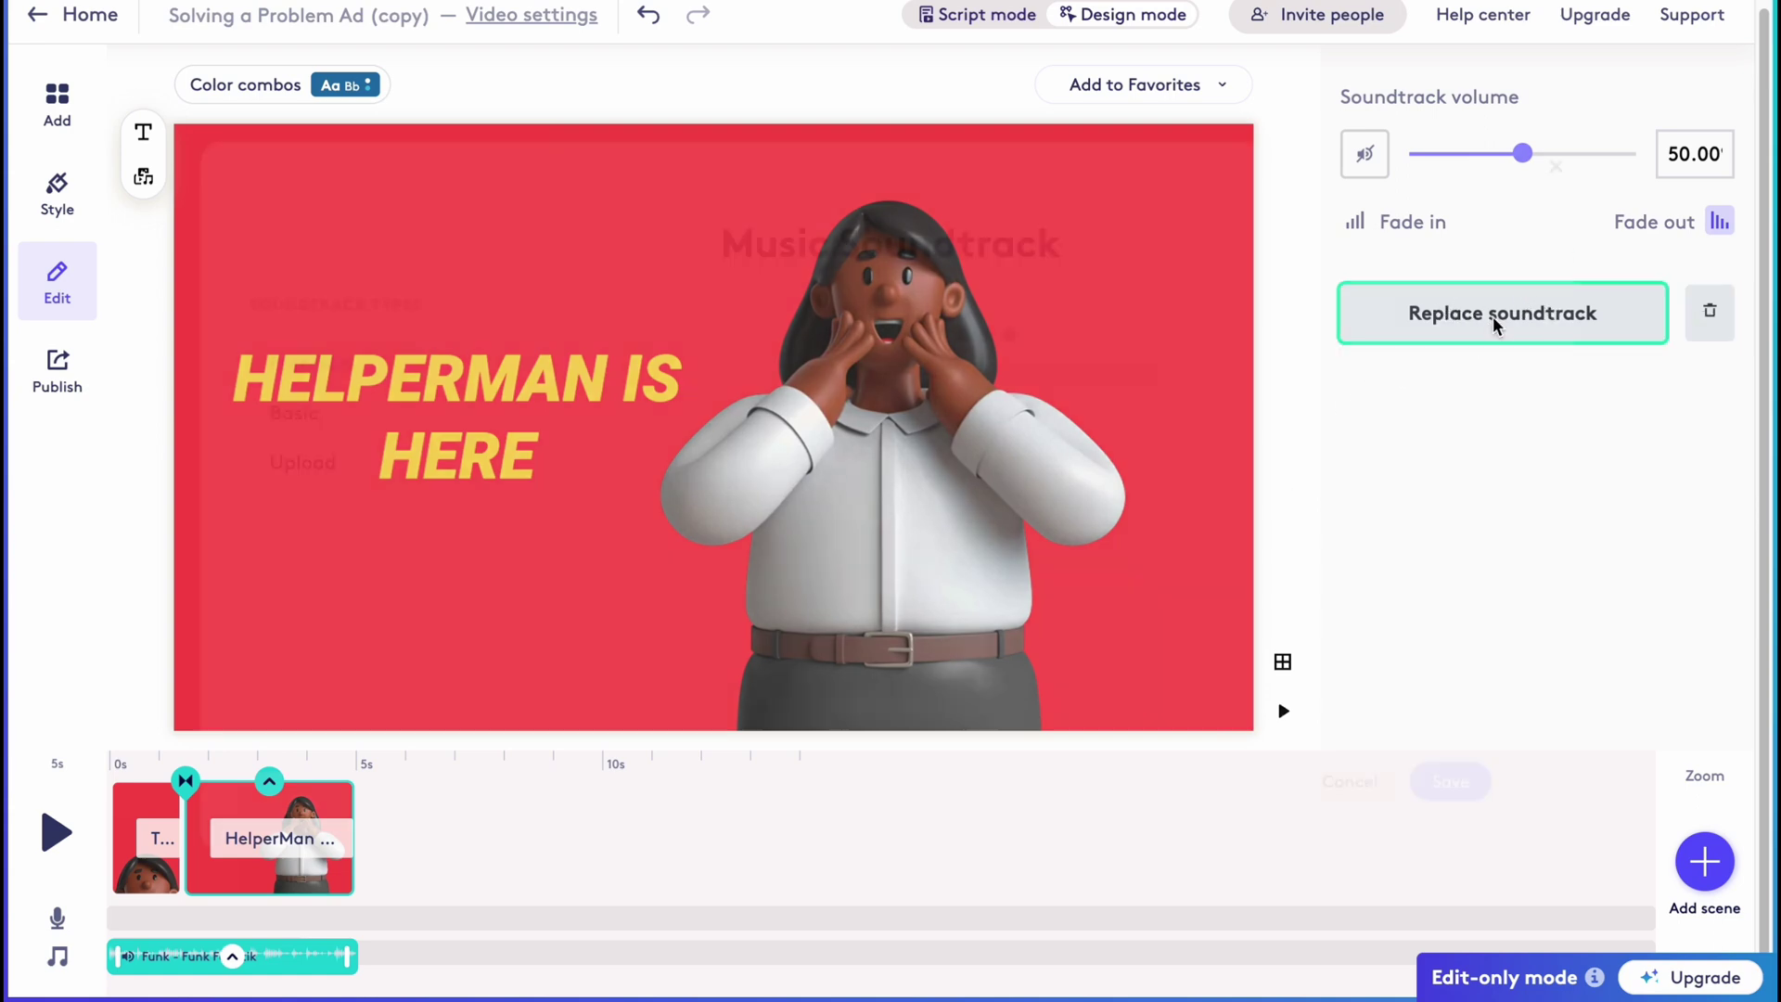
click(1452, 315)
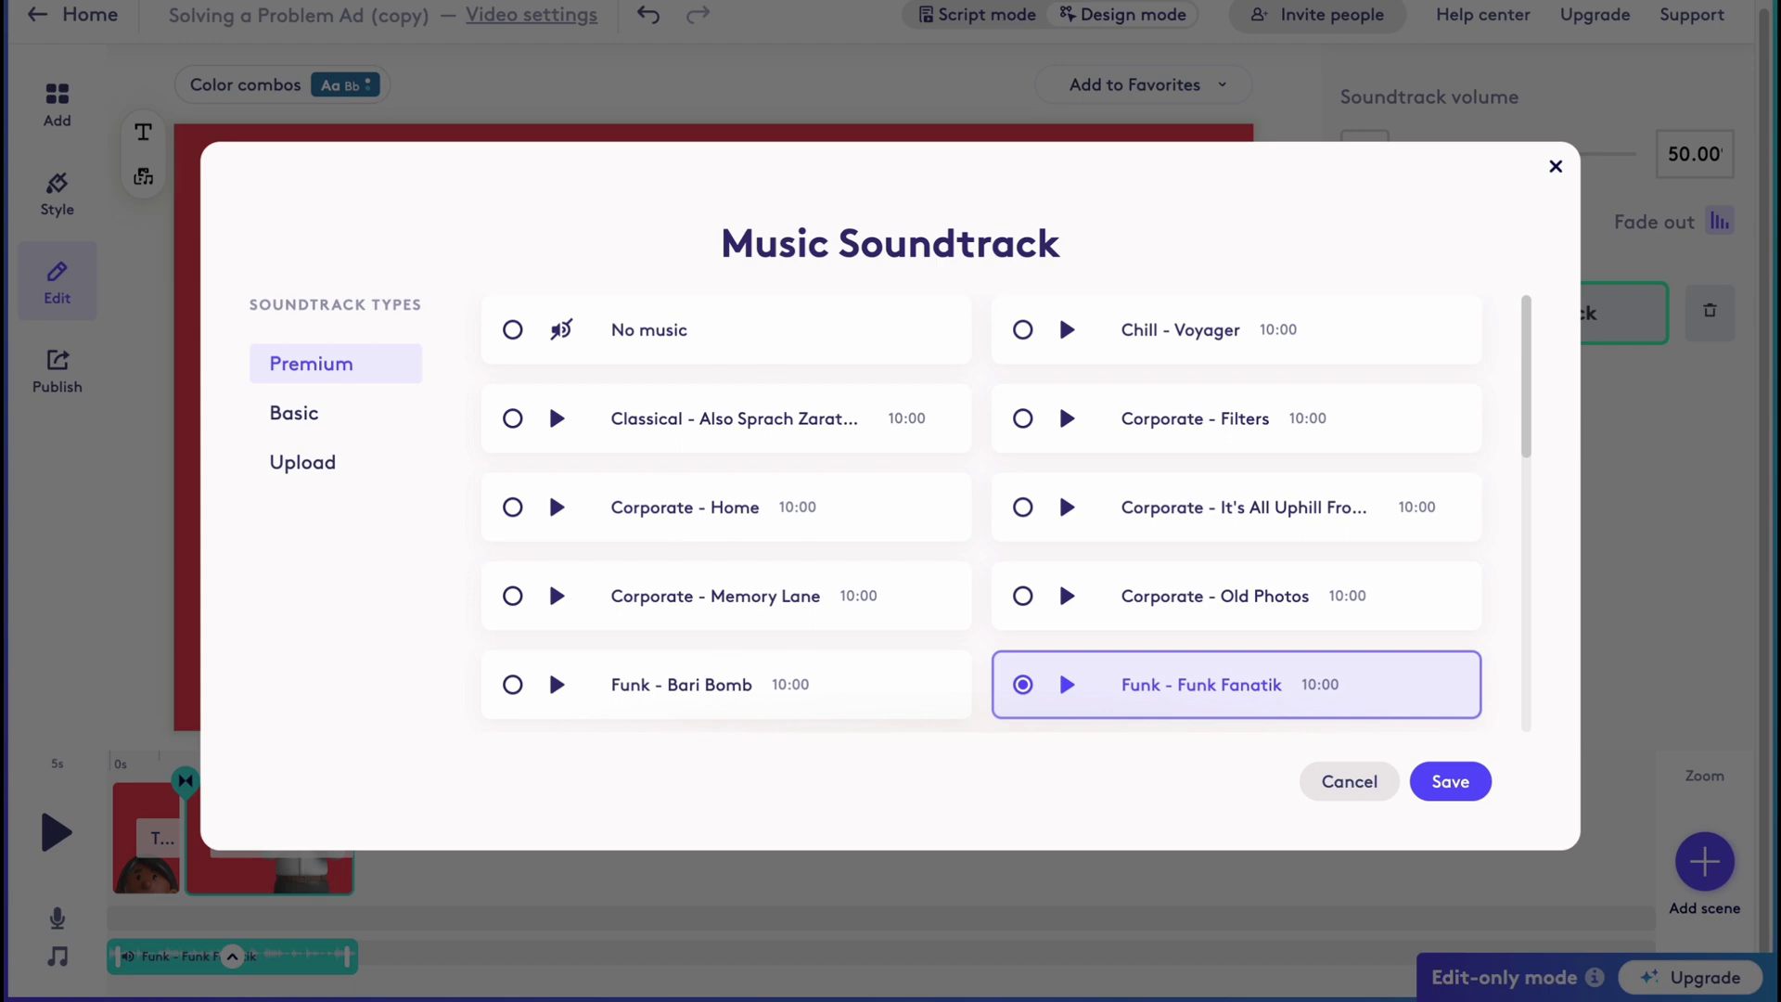
click(1555, 168)
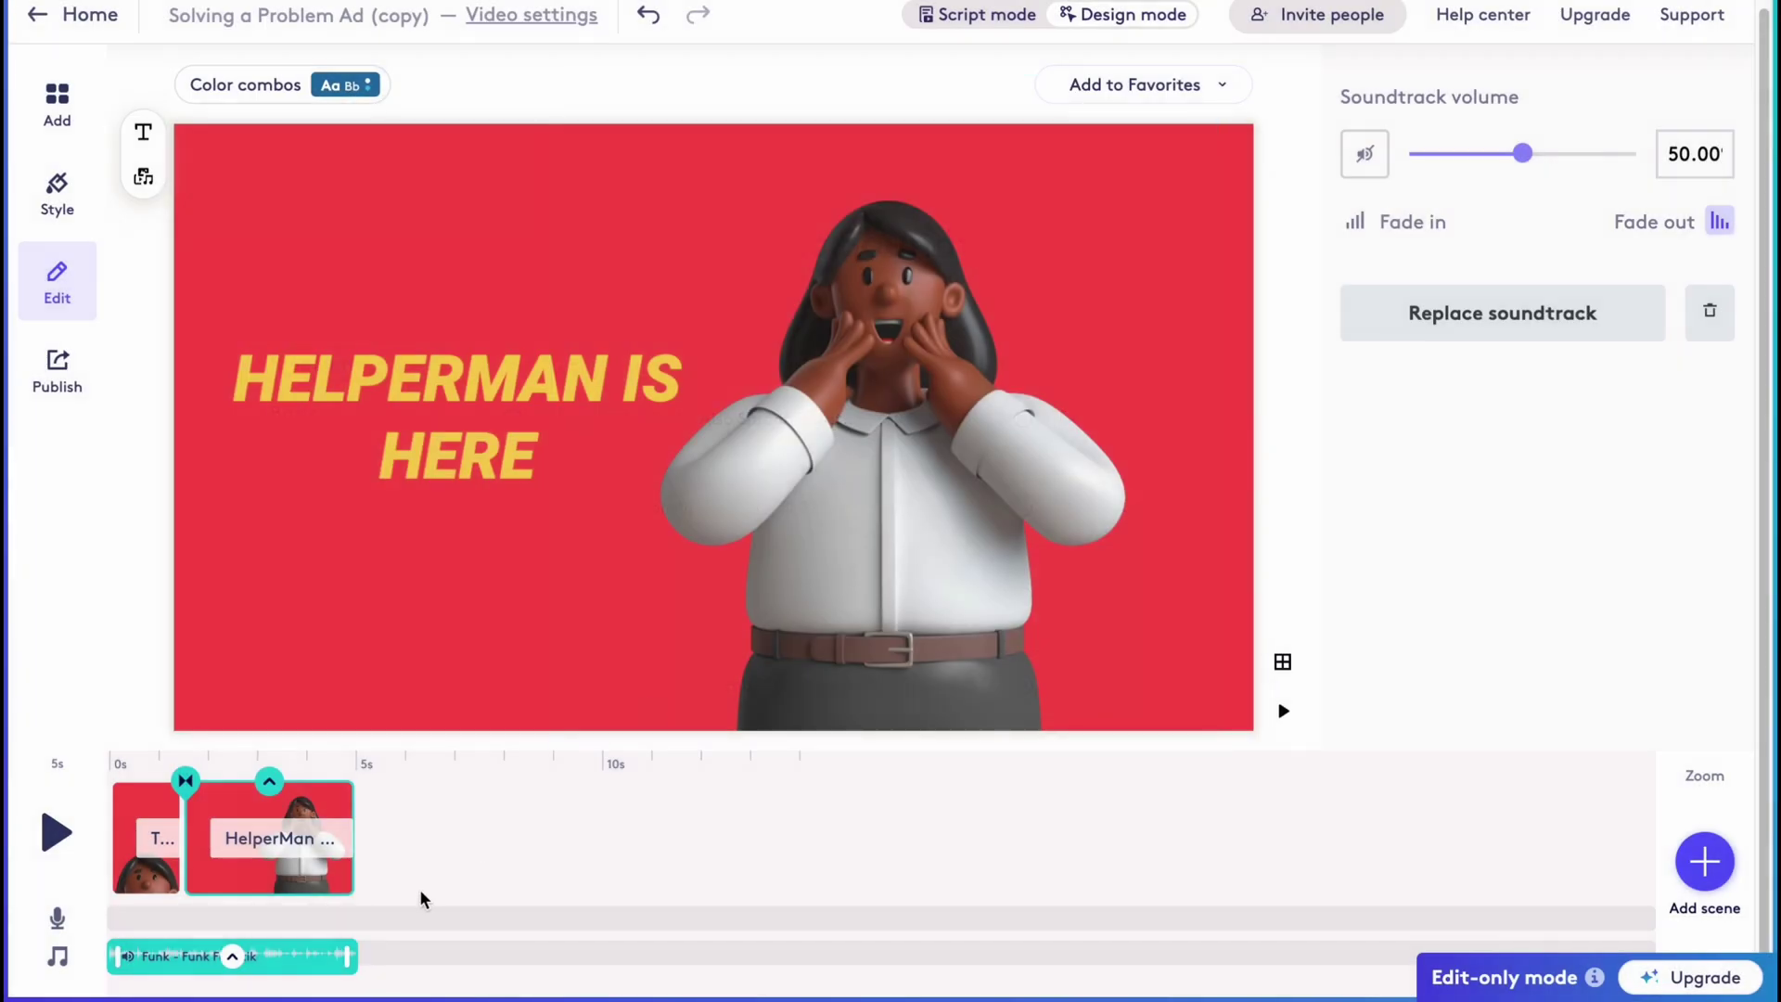
click(1484, 313)
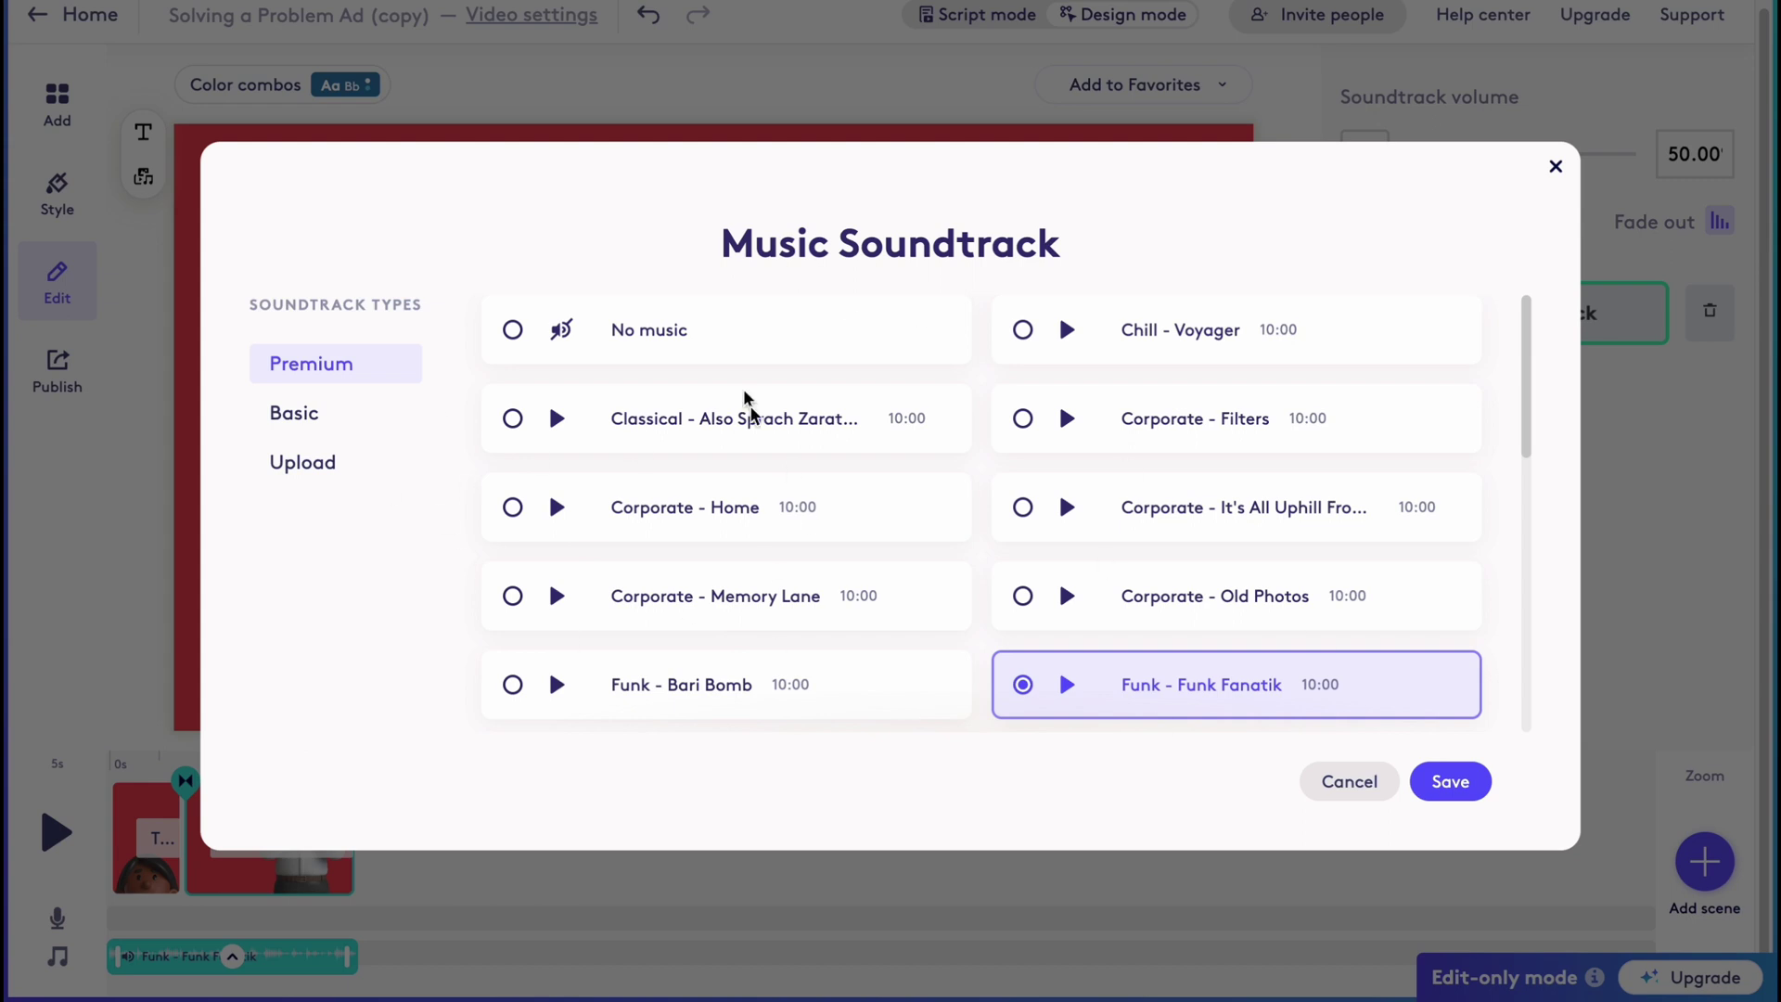
click(300, 427)
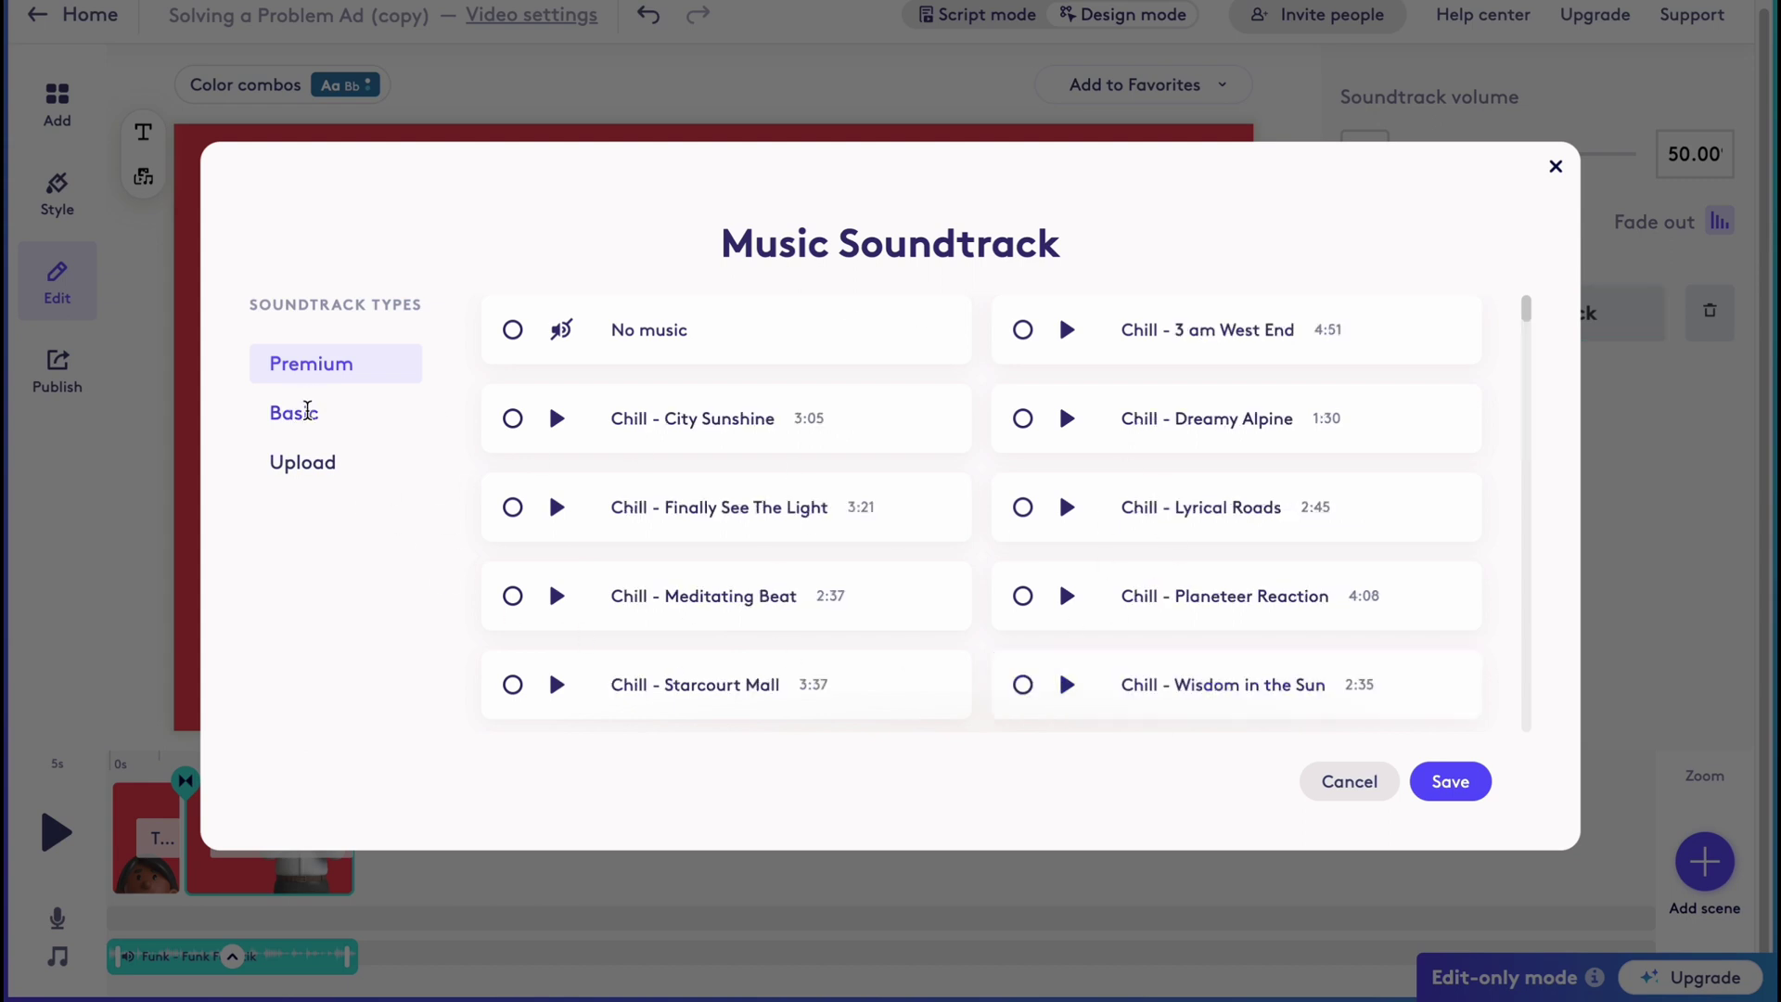
click(304, 463)
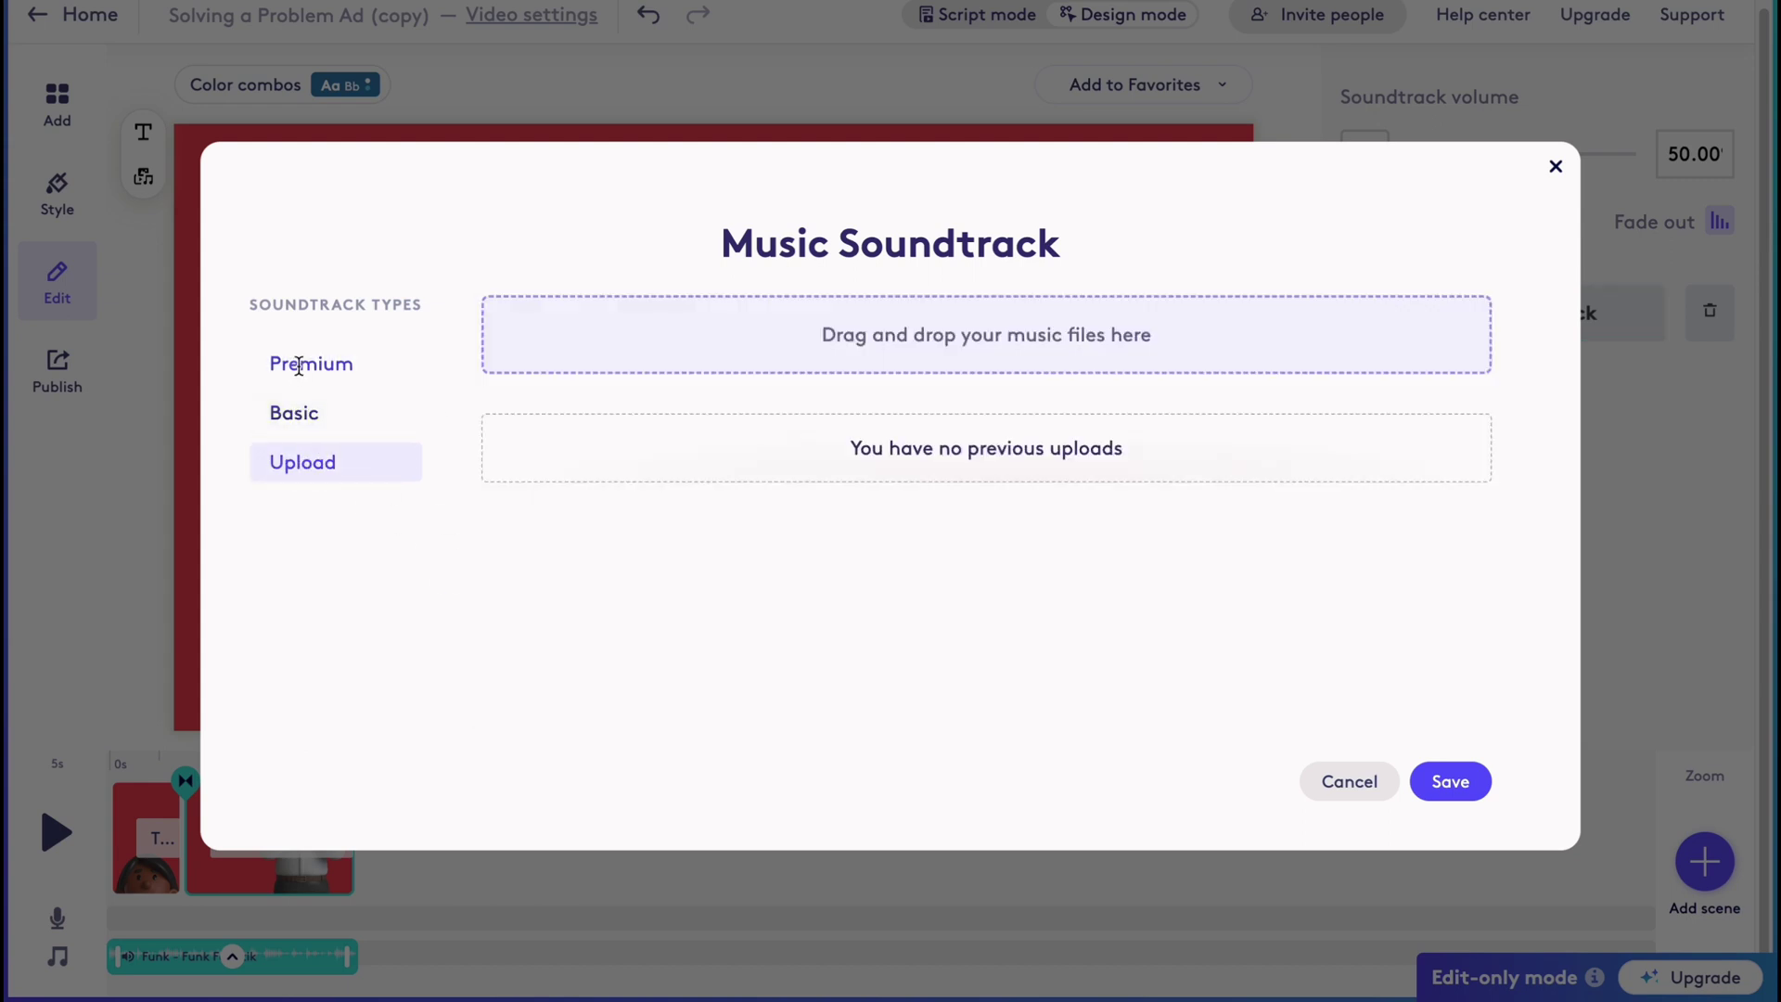
click(293, 363)
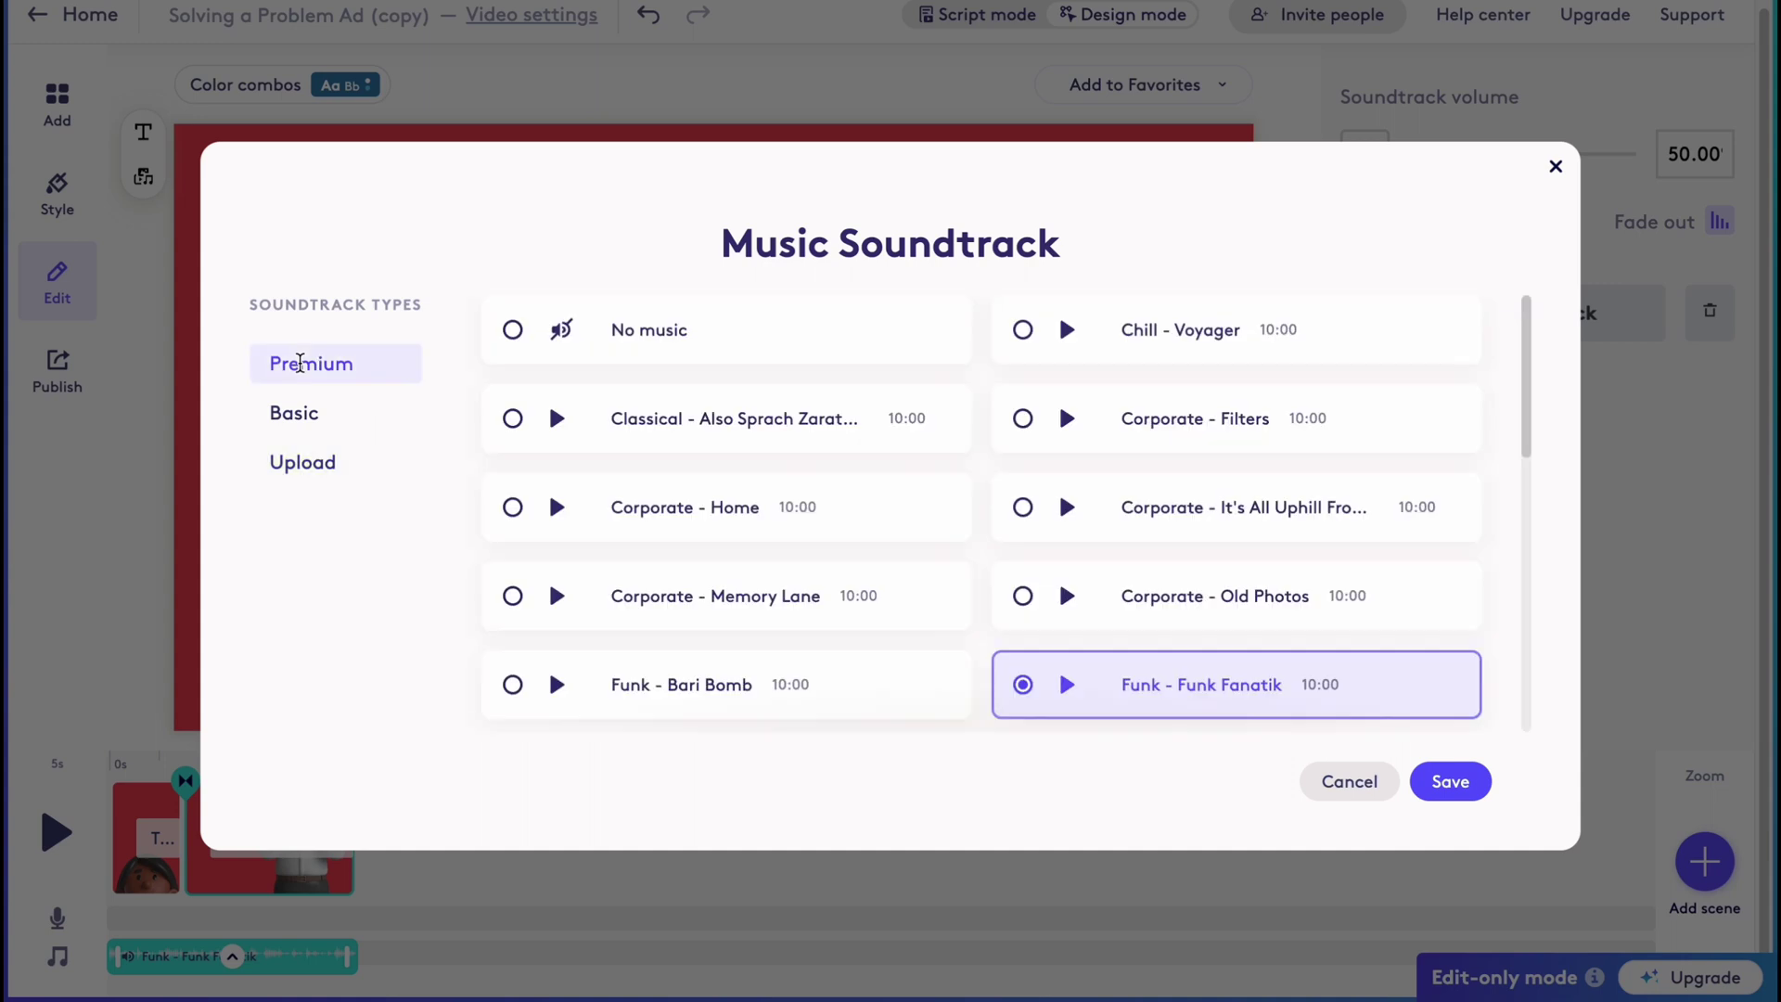
Leave the soundtrack replacement options, delete the Funk Fanatik soundtrack from the timeline and play the video back without music
click(289, 462)
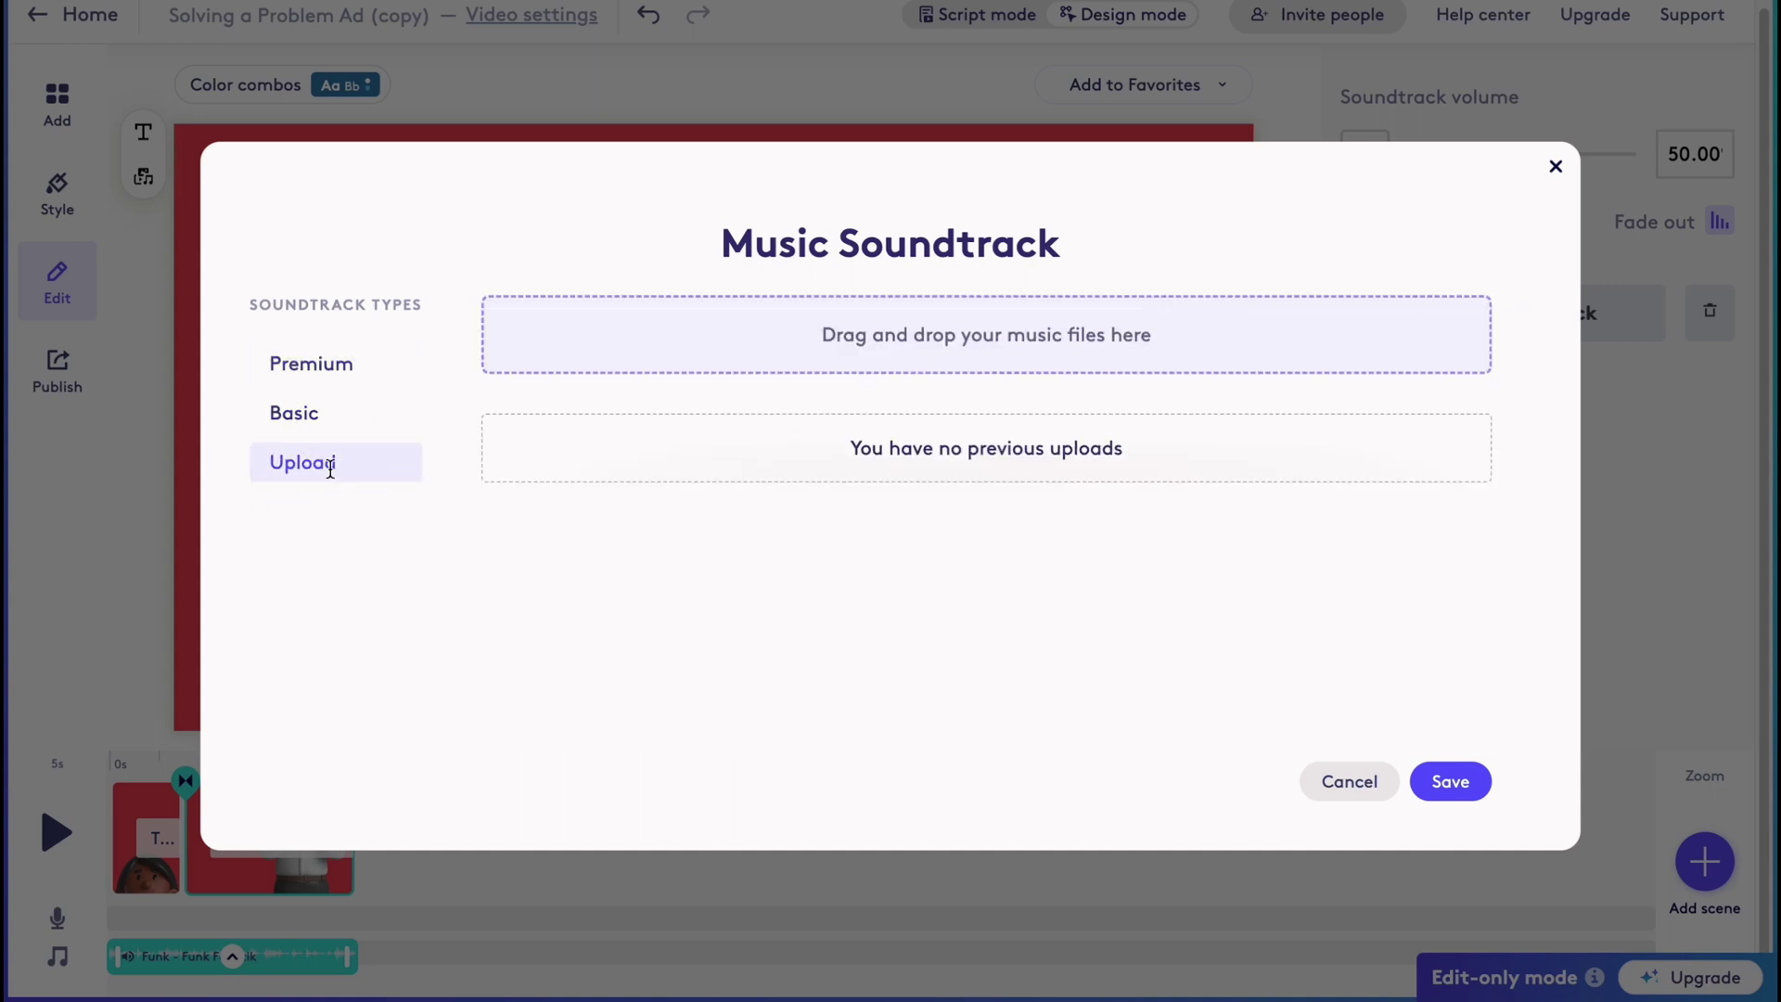
click(1345, 781)
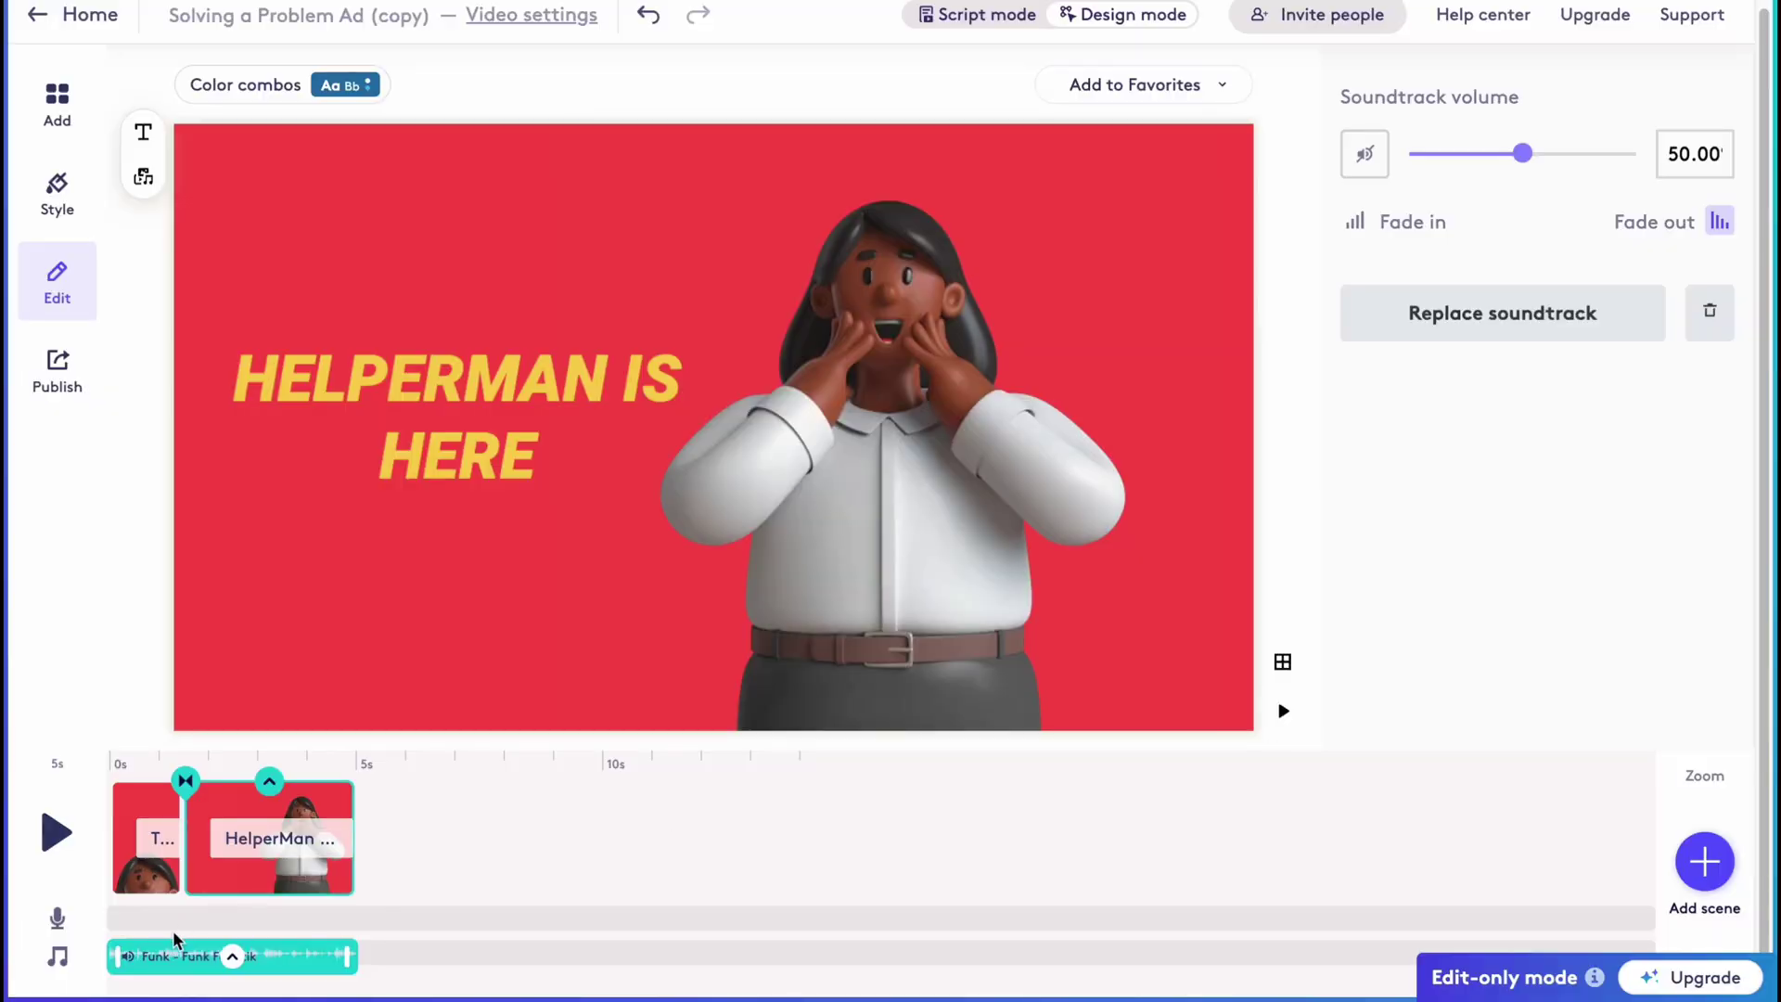
click(232, 955)
click(243, 898)
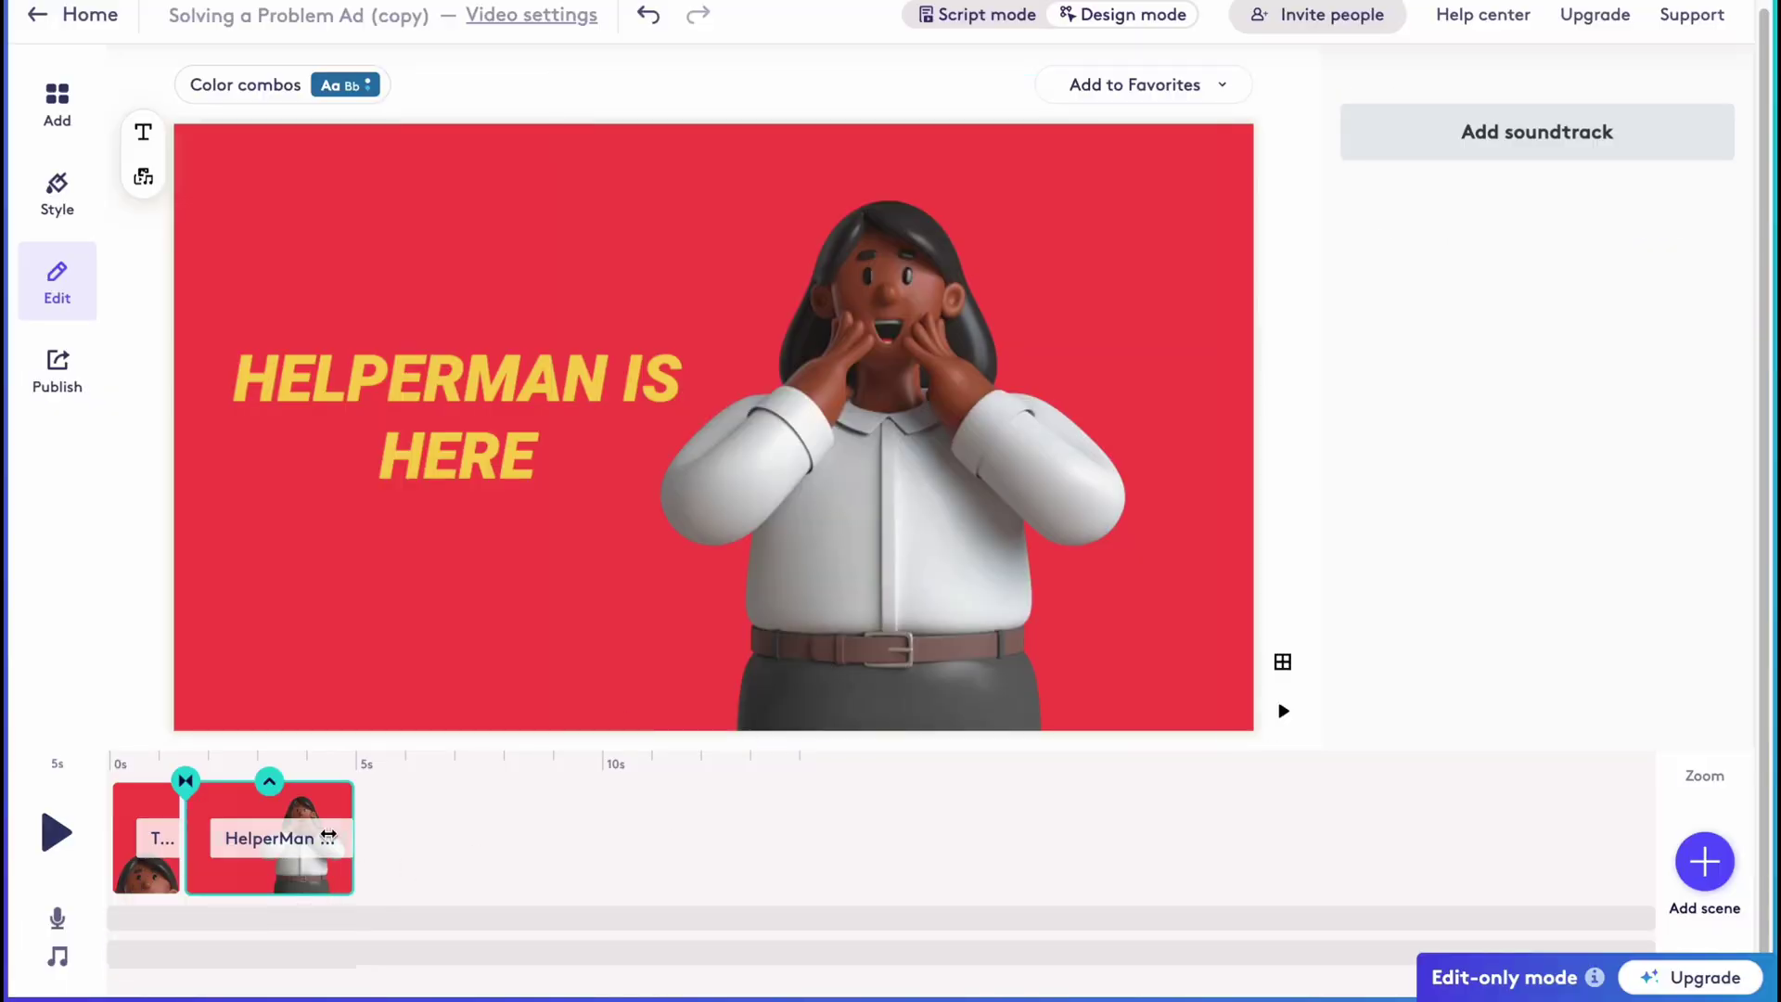
click(53, 829)
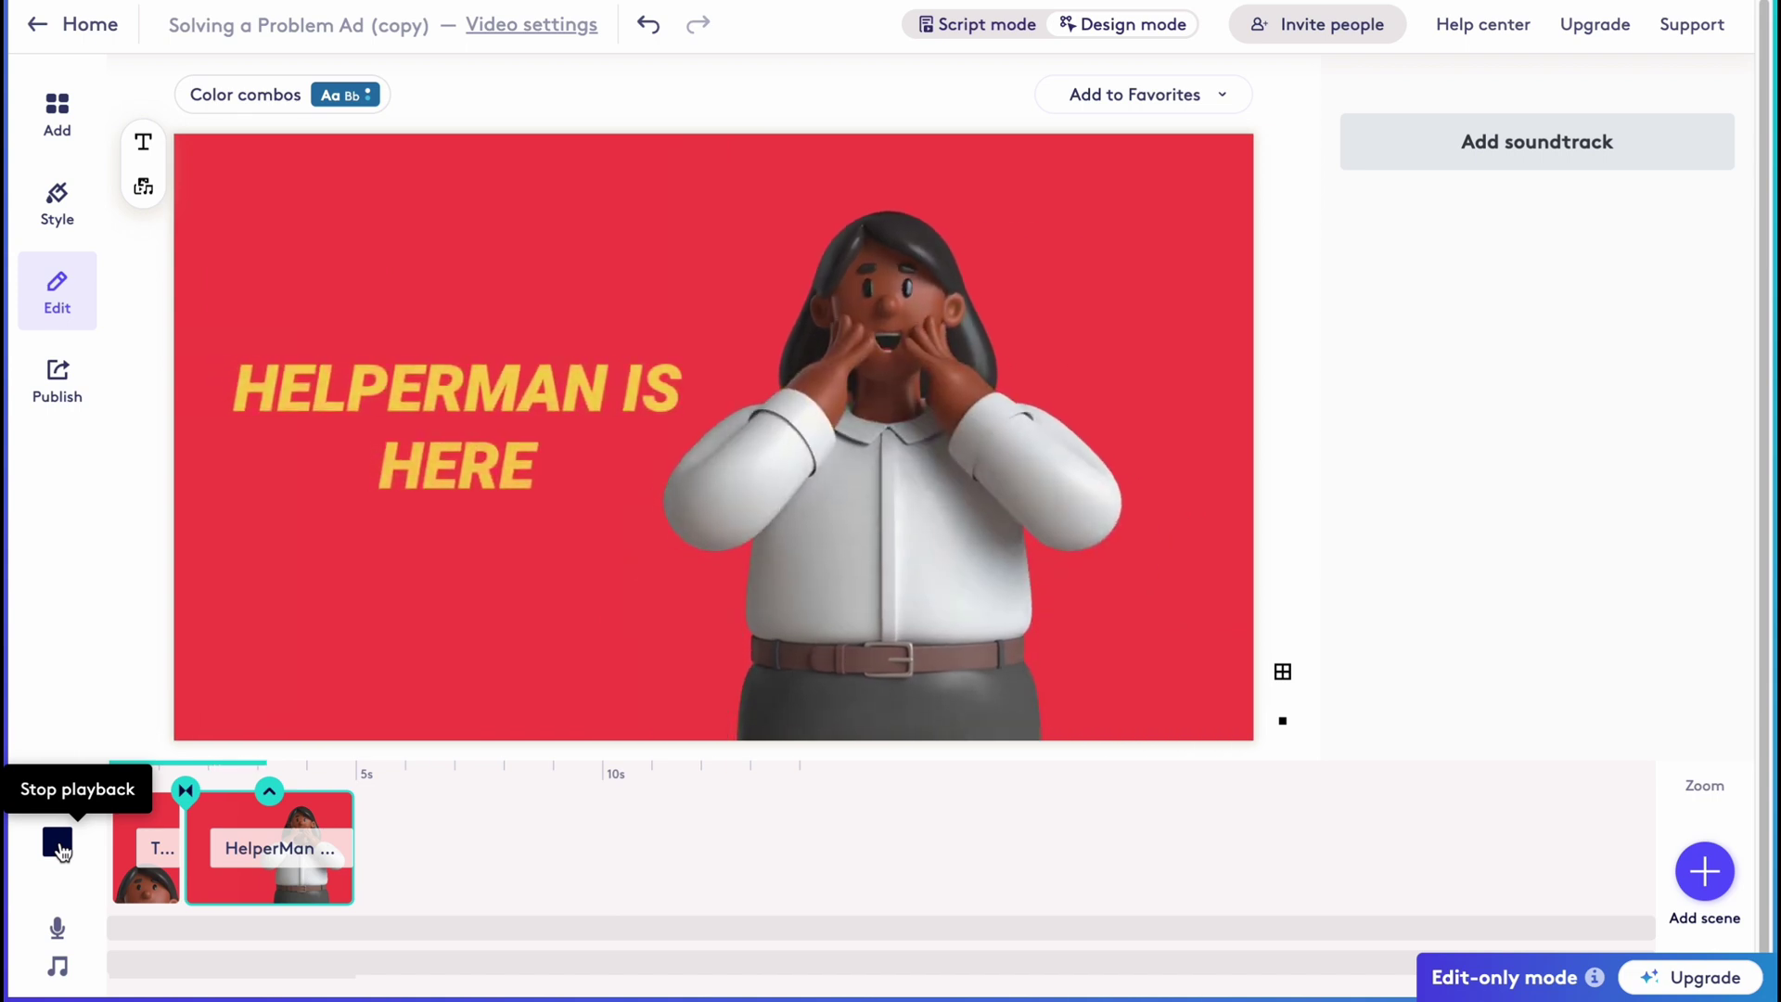
click(57, 846)
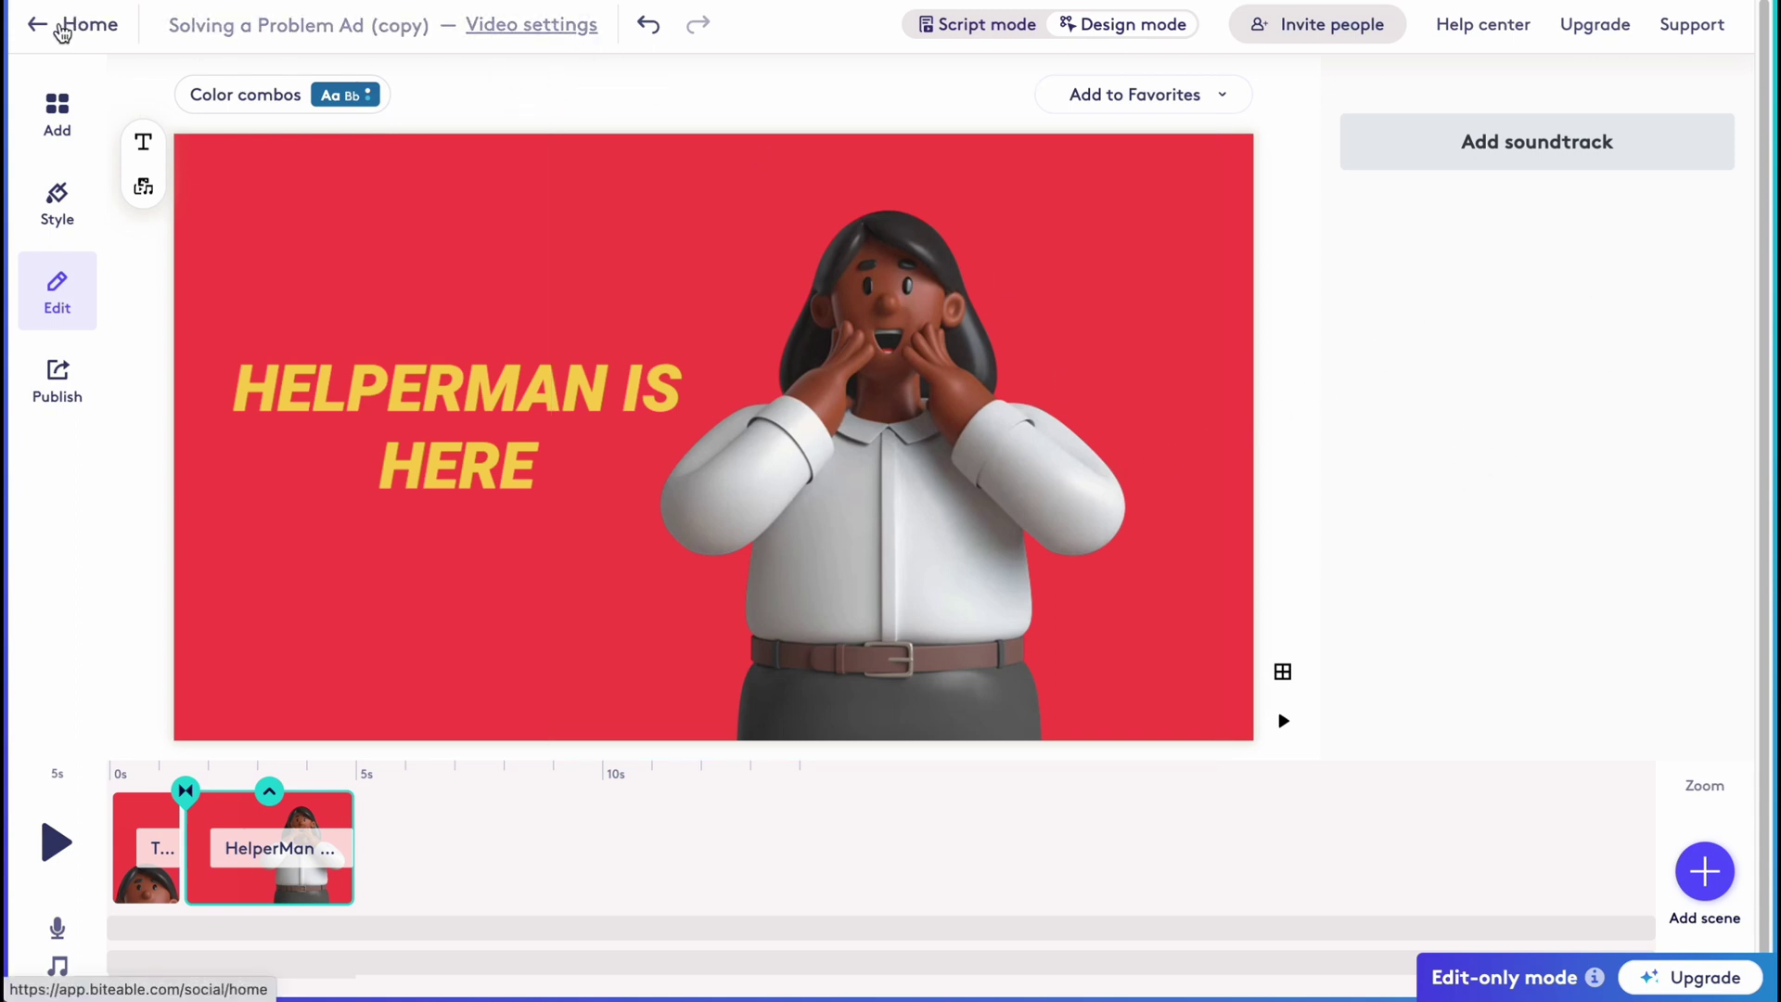
Examine the Pro and Teams upgrade plans, comparing their features and their yearly and monthly billing, and close the plan overview
click(1671, 989)
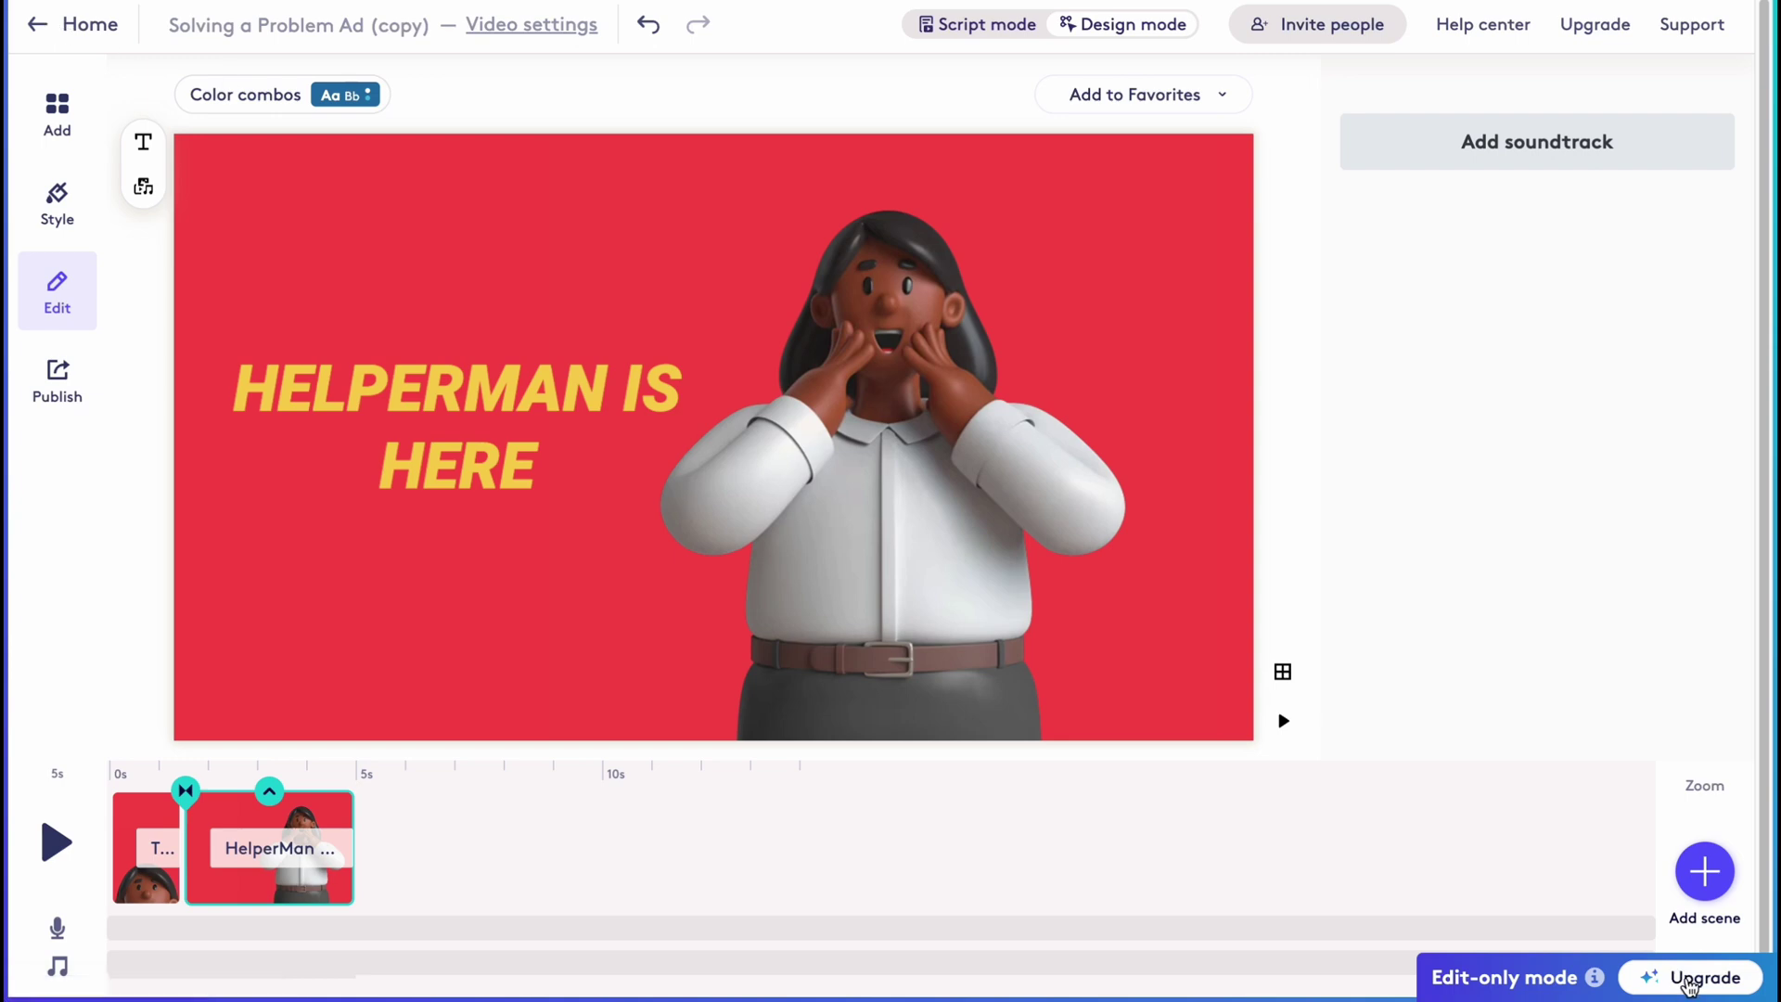
scroll(876, 443, down, 3)
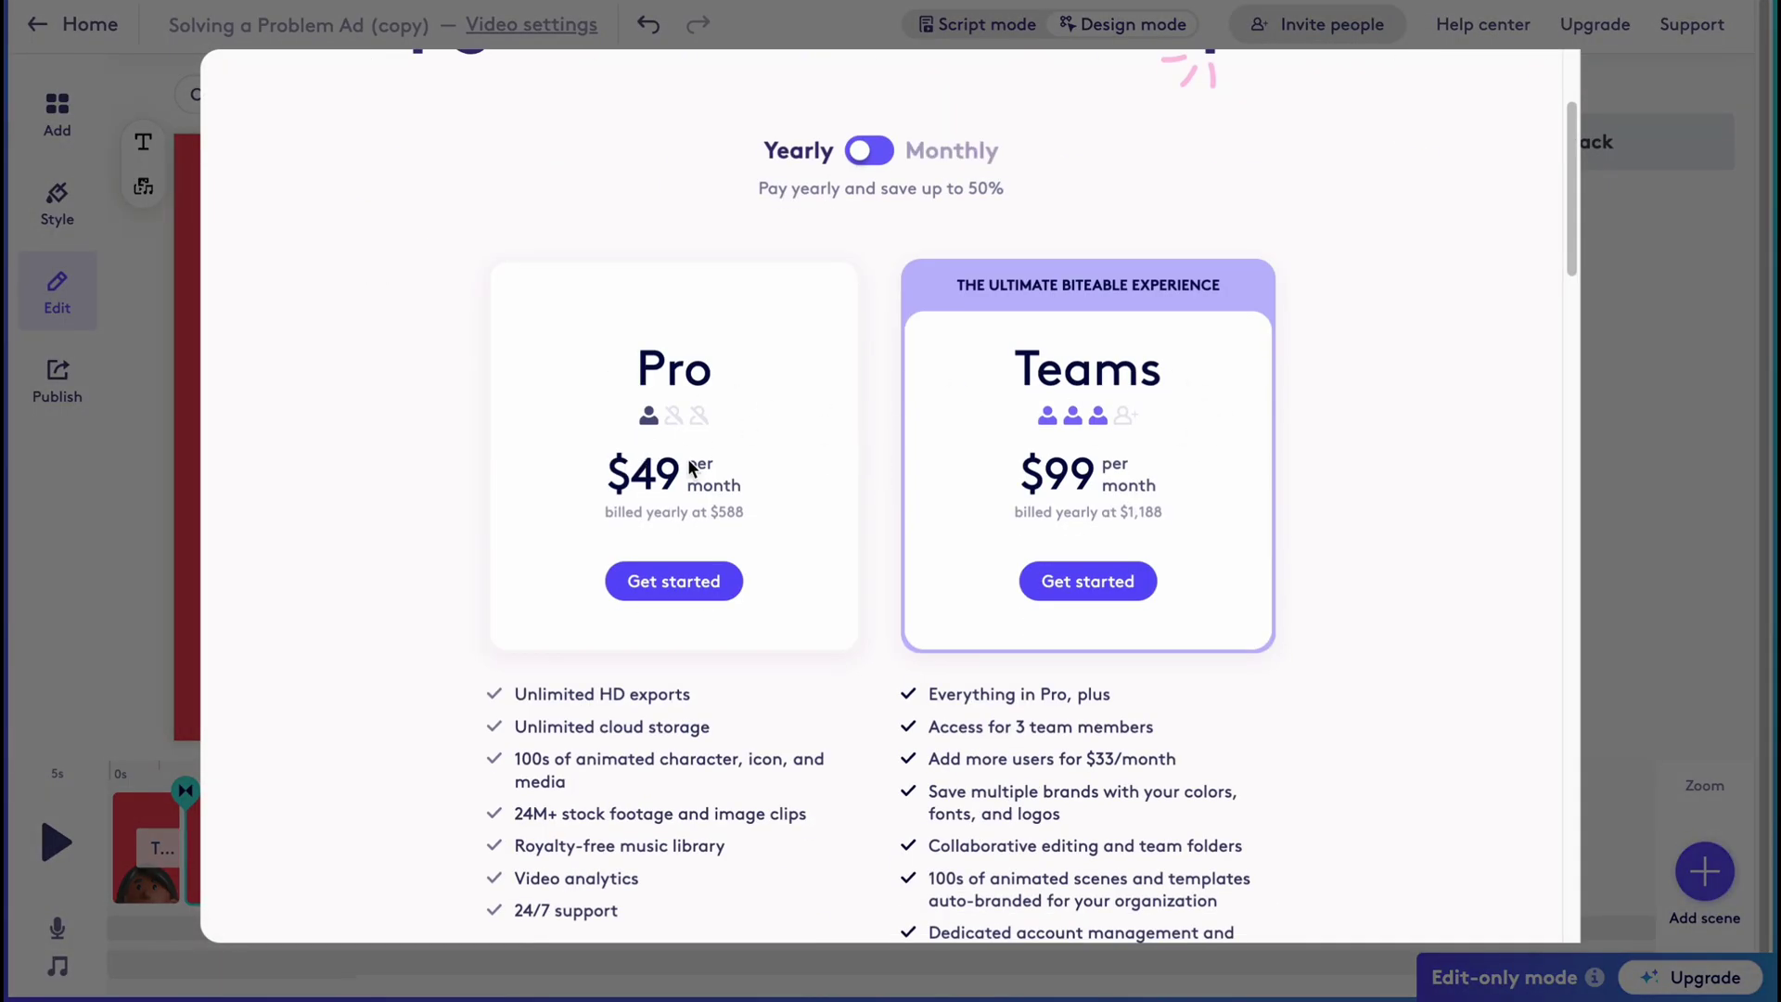
scroll(1002, 468, down, 5)
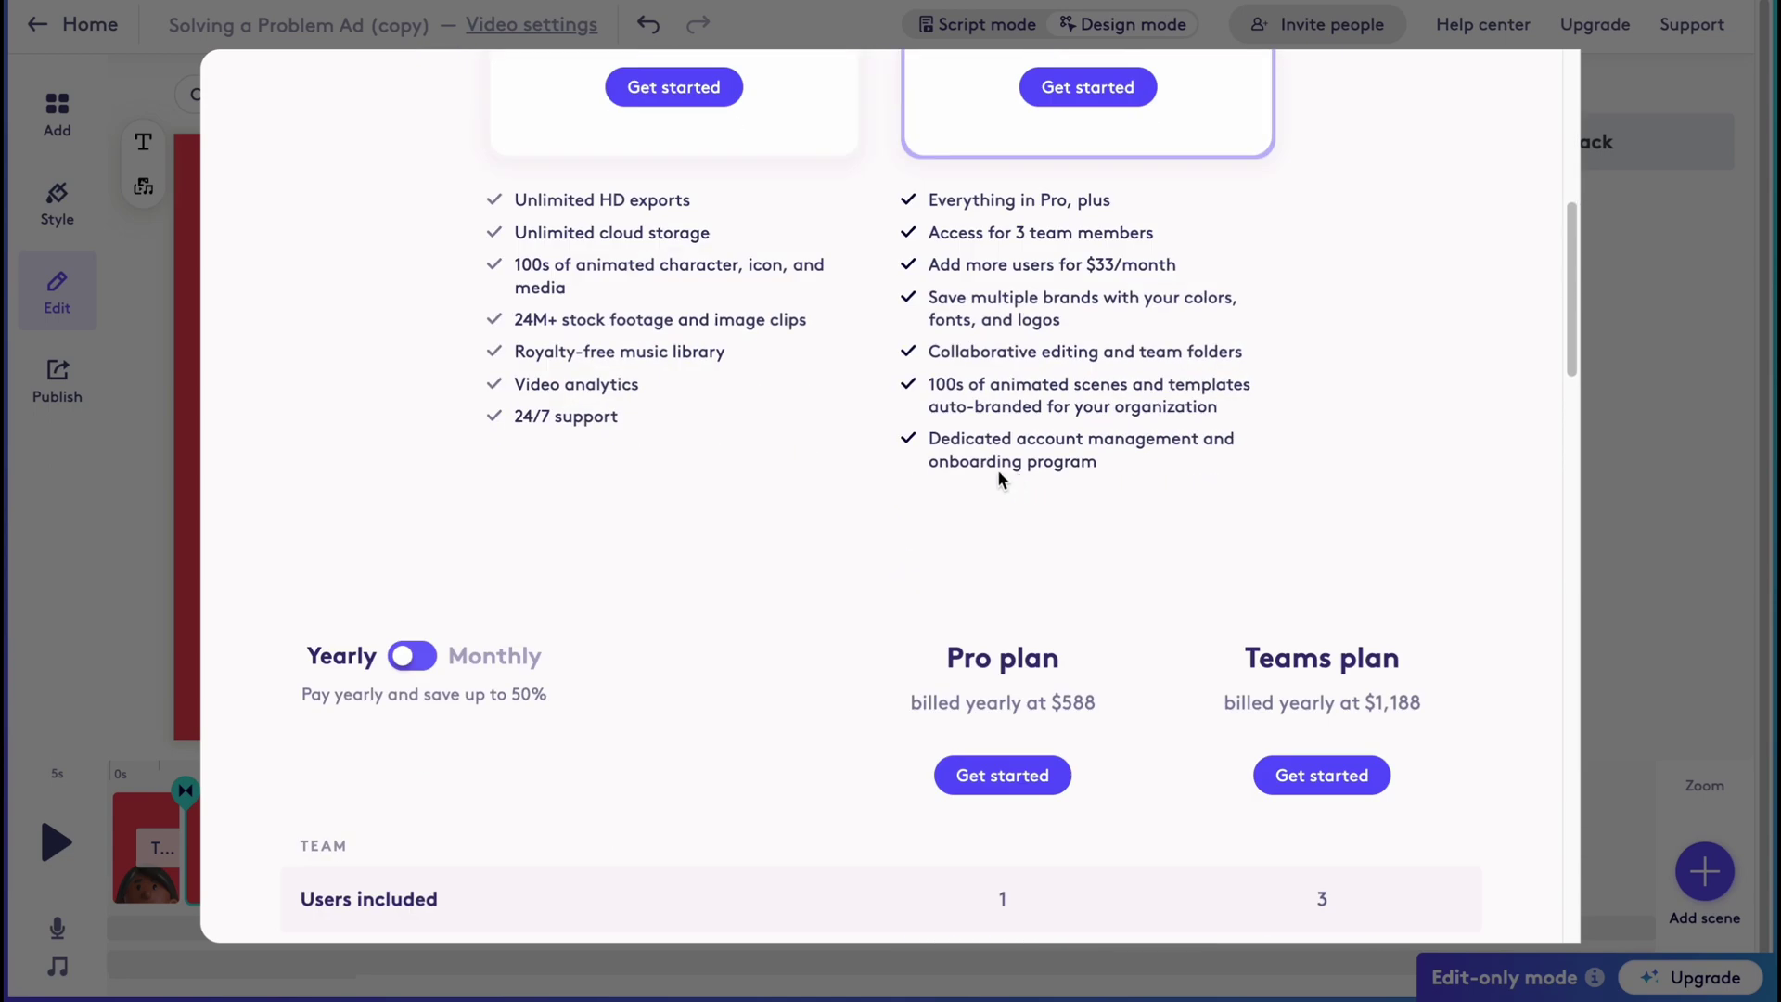
scroll(594, 382, up, 1)
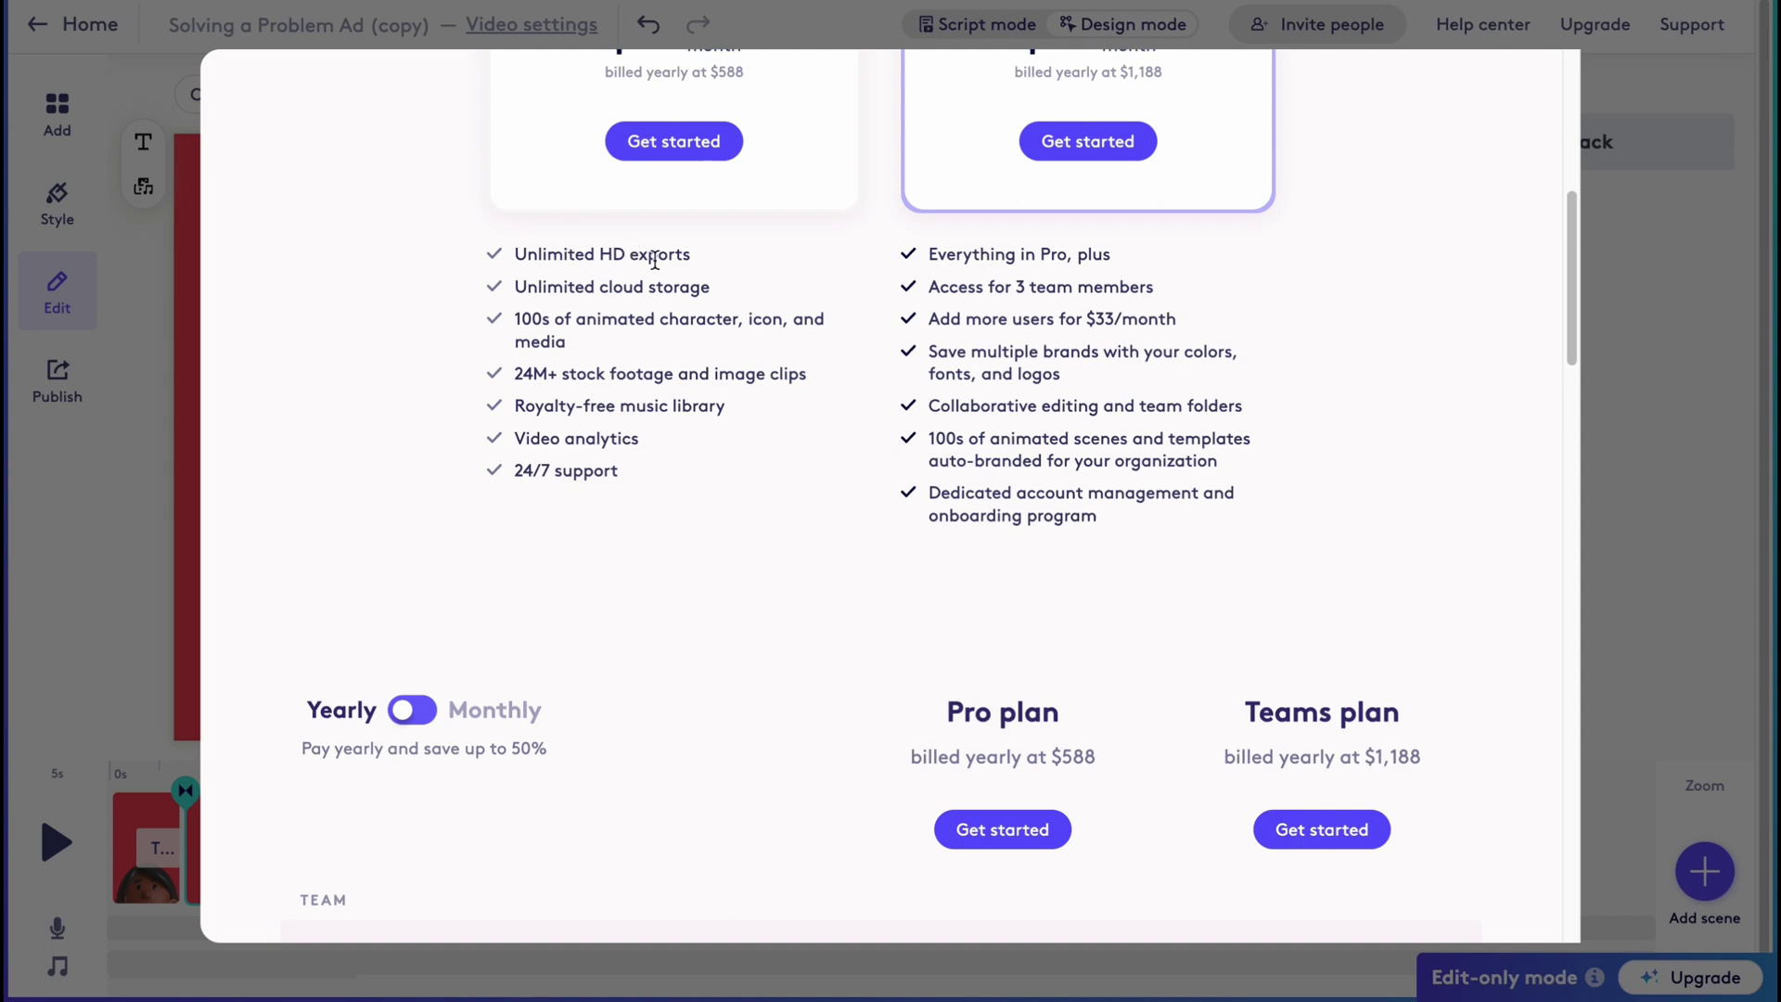
scroll(748, 465, down, 4)
click(414, 379)
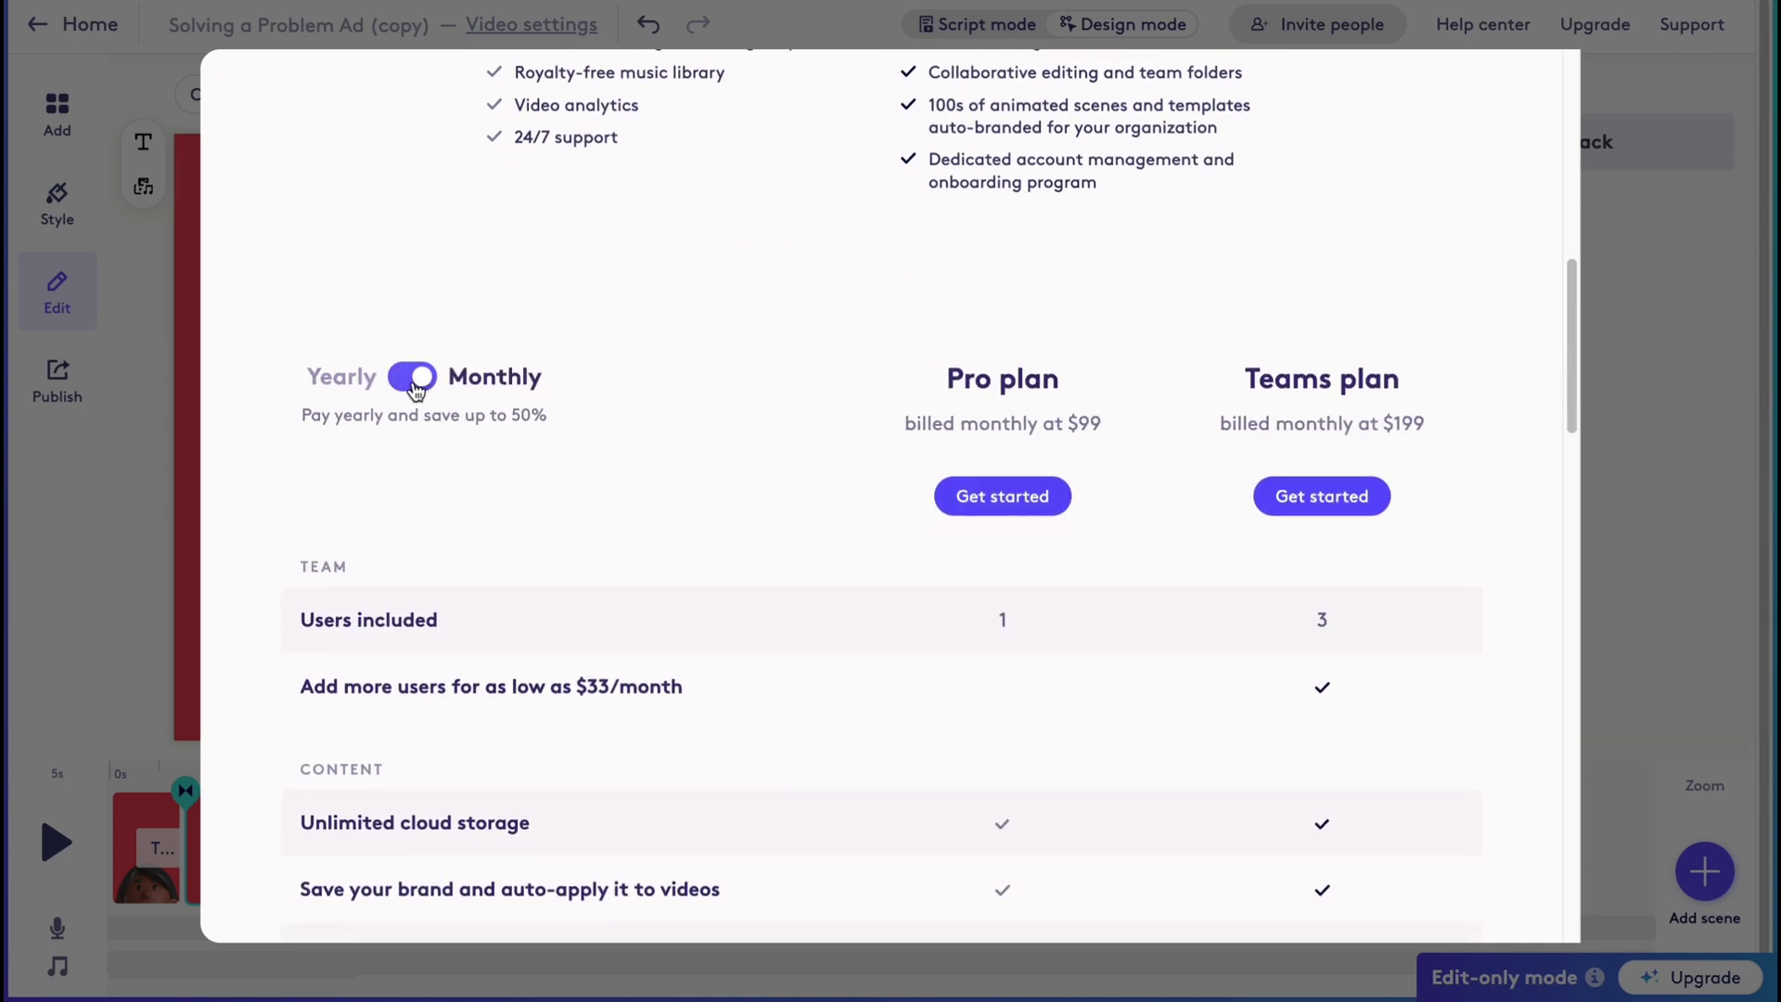
click(413, 380)
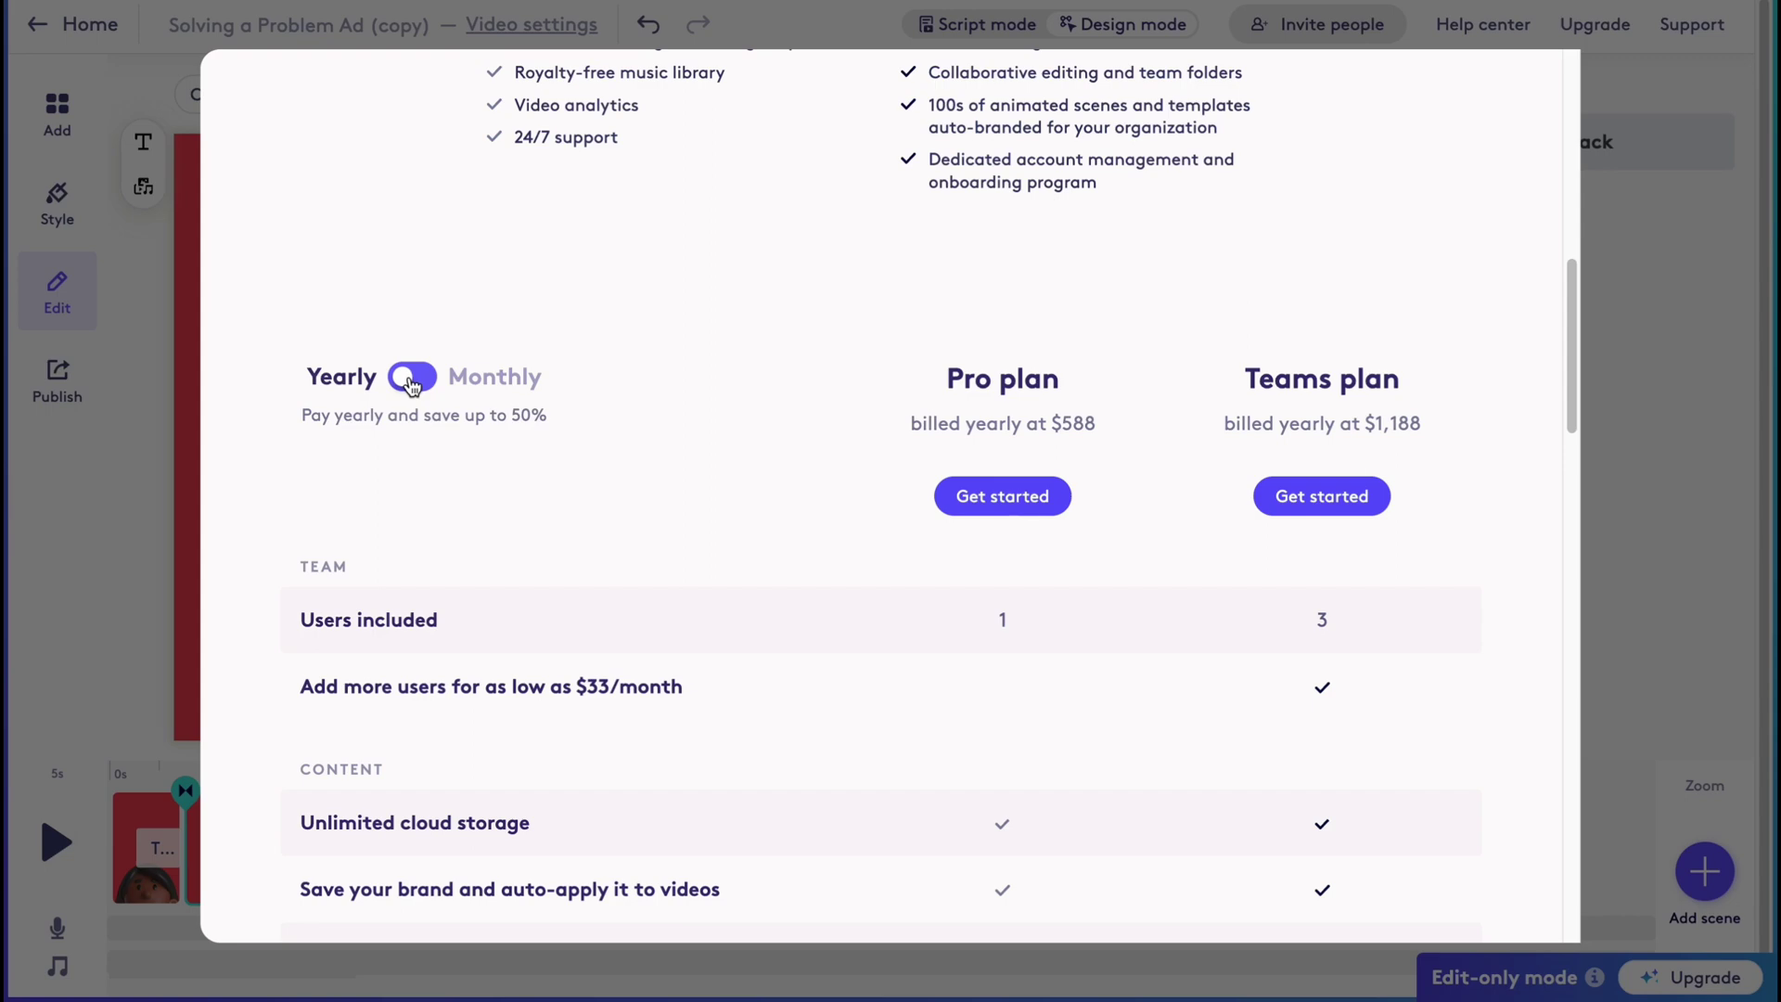
scroll(412, 385, up, 10)
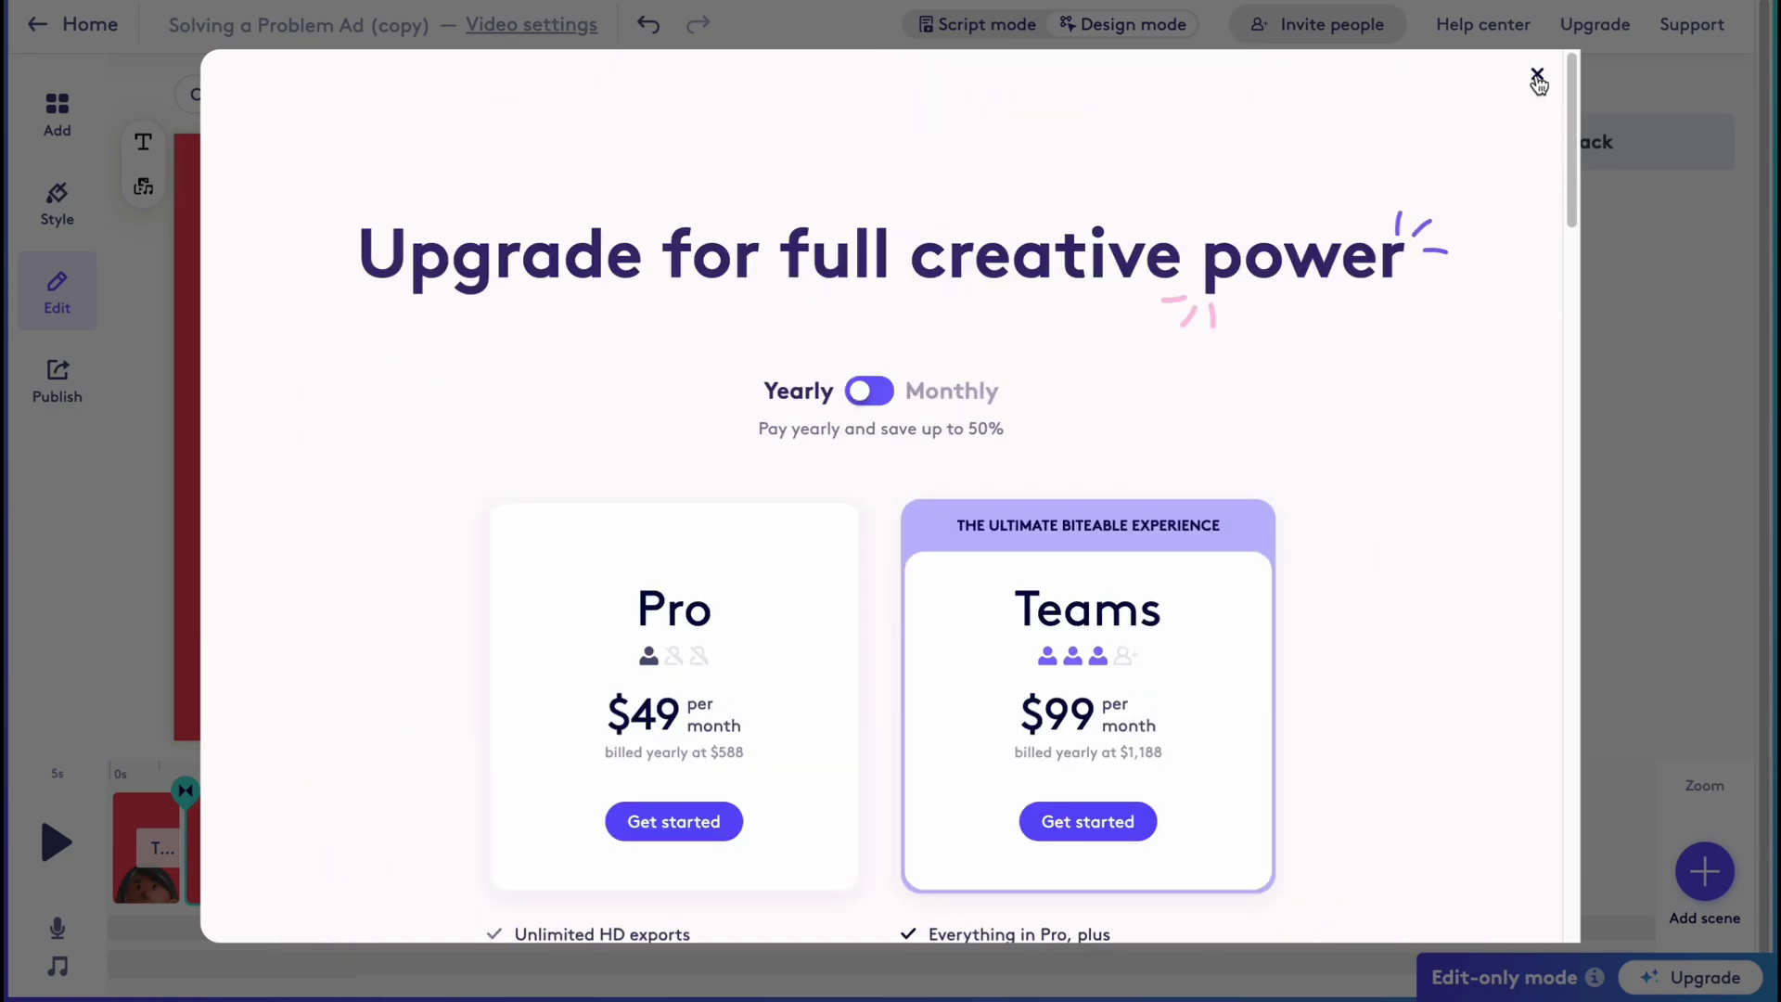
click(1537, 75)
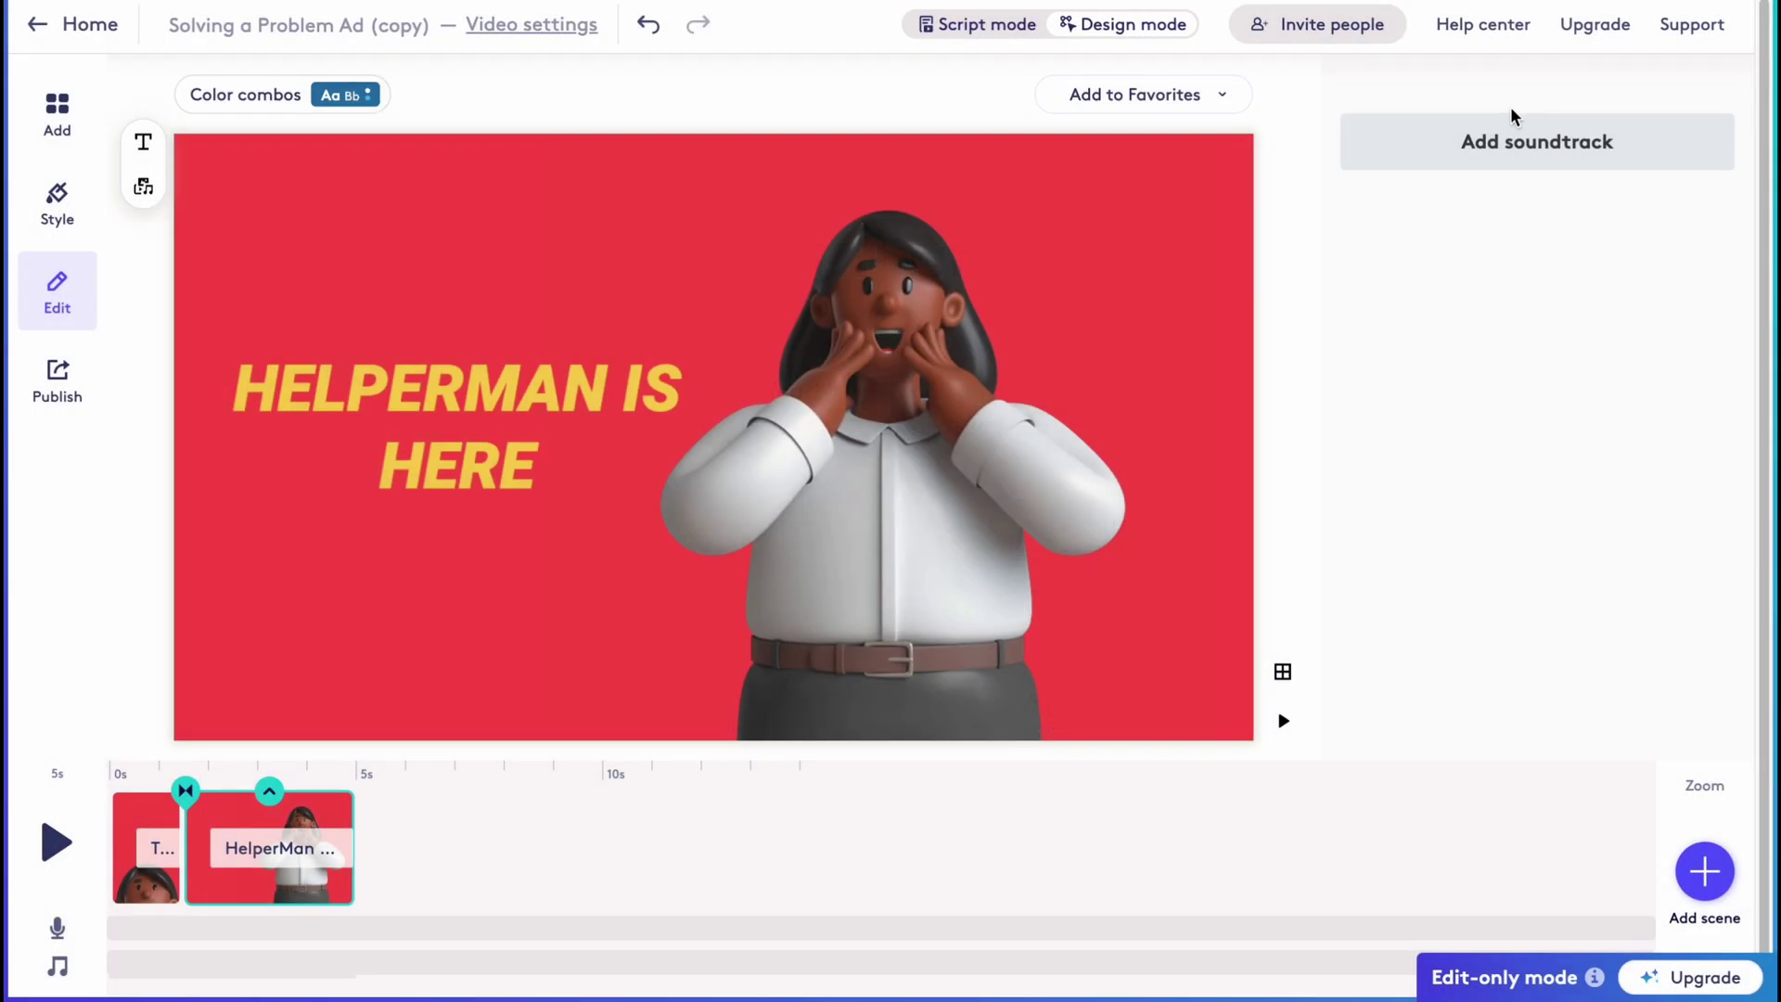